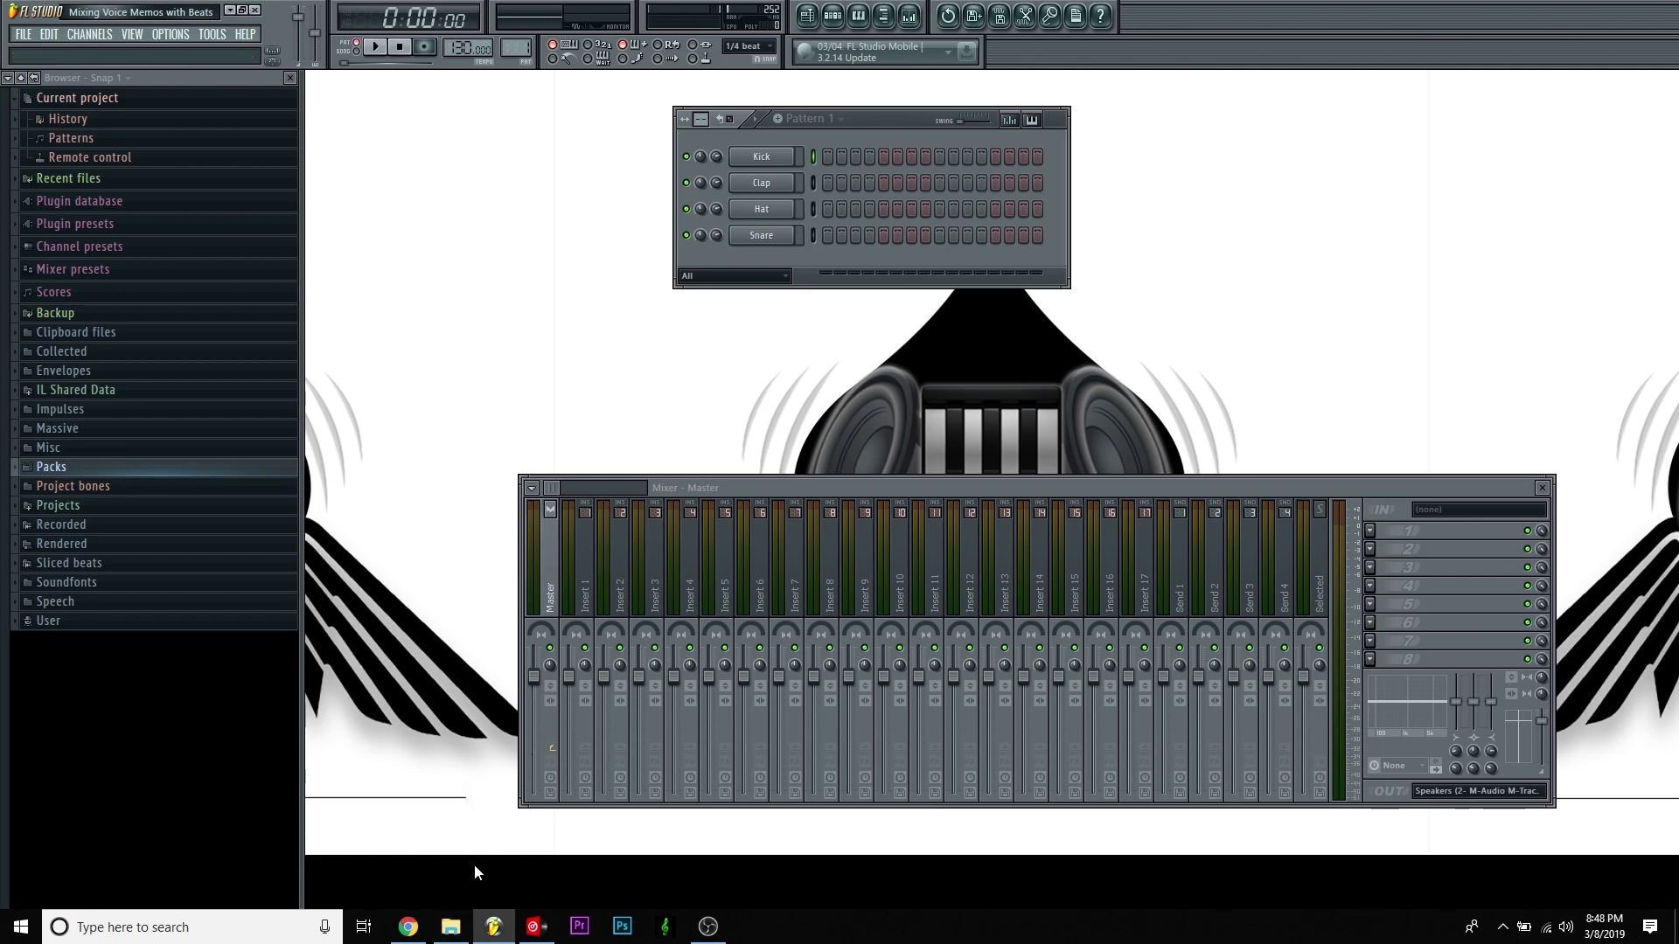
- Switch to File Explorer and look over the beat and verse recordings in the Getting Money folder
{"action": "left_click", "coordinate": [450, 926]}
{"action": "left_click_drag", "start_coordinate": [906, 299], "coordinate": [1151, 217]}
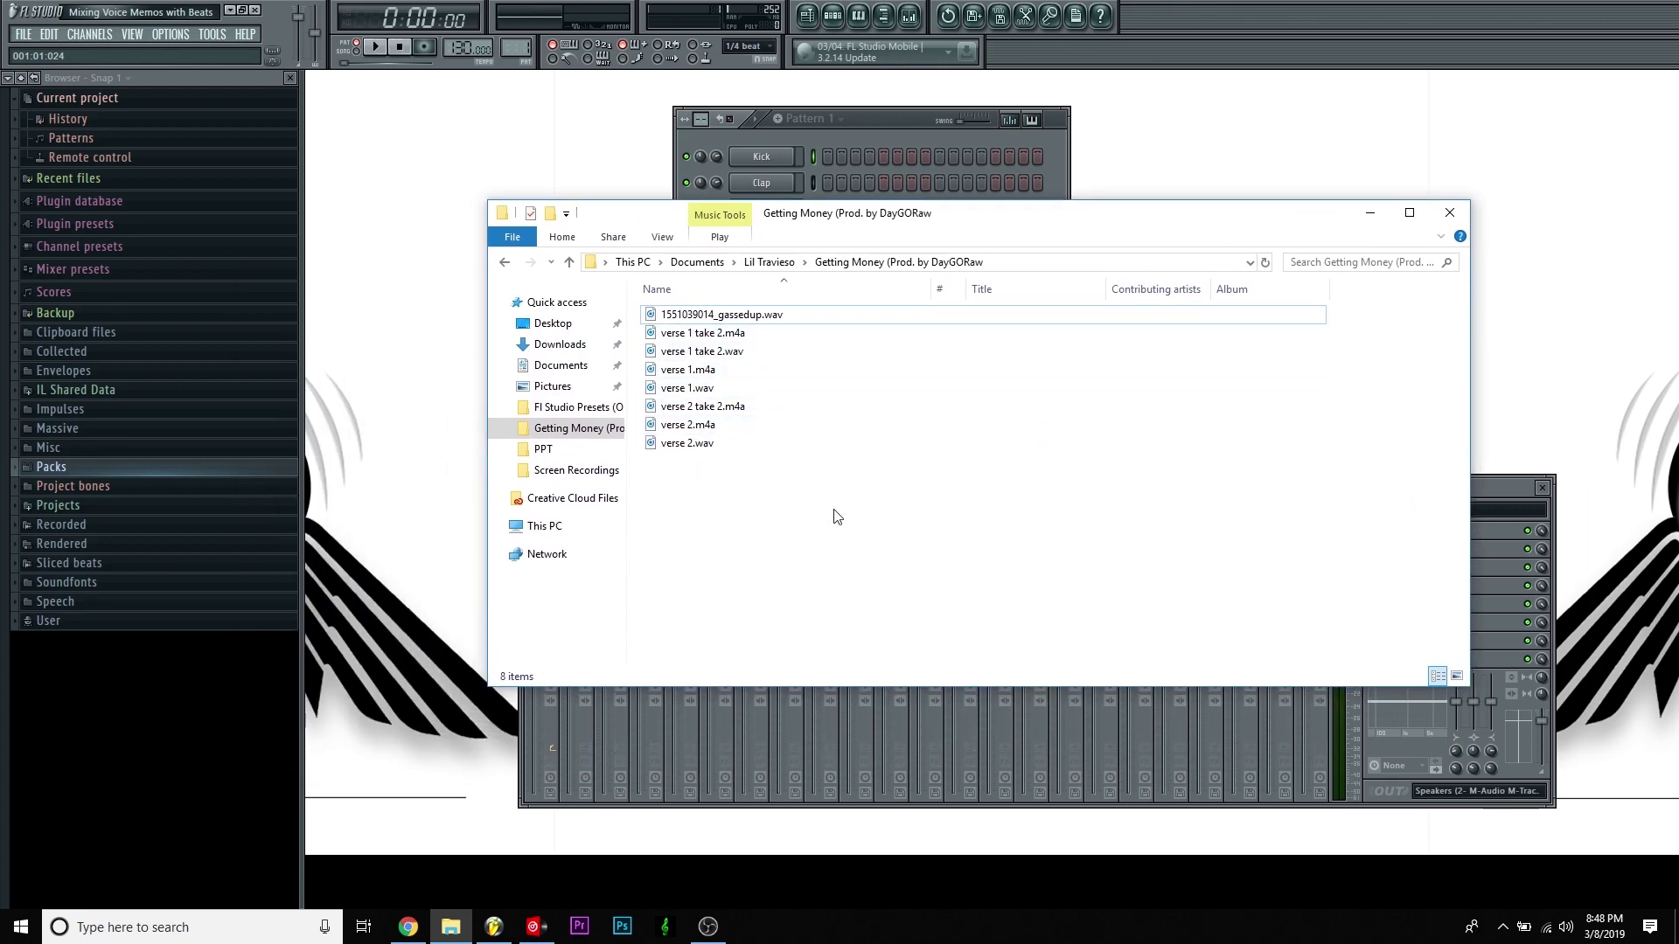
{"action": "left_click", "coordinate": [752, 334]}
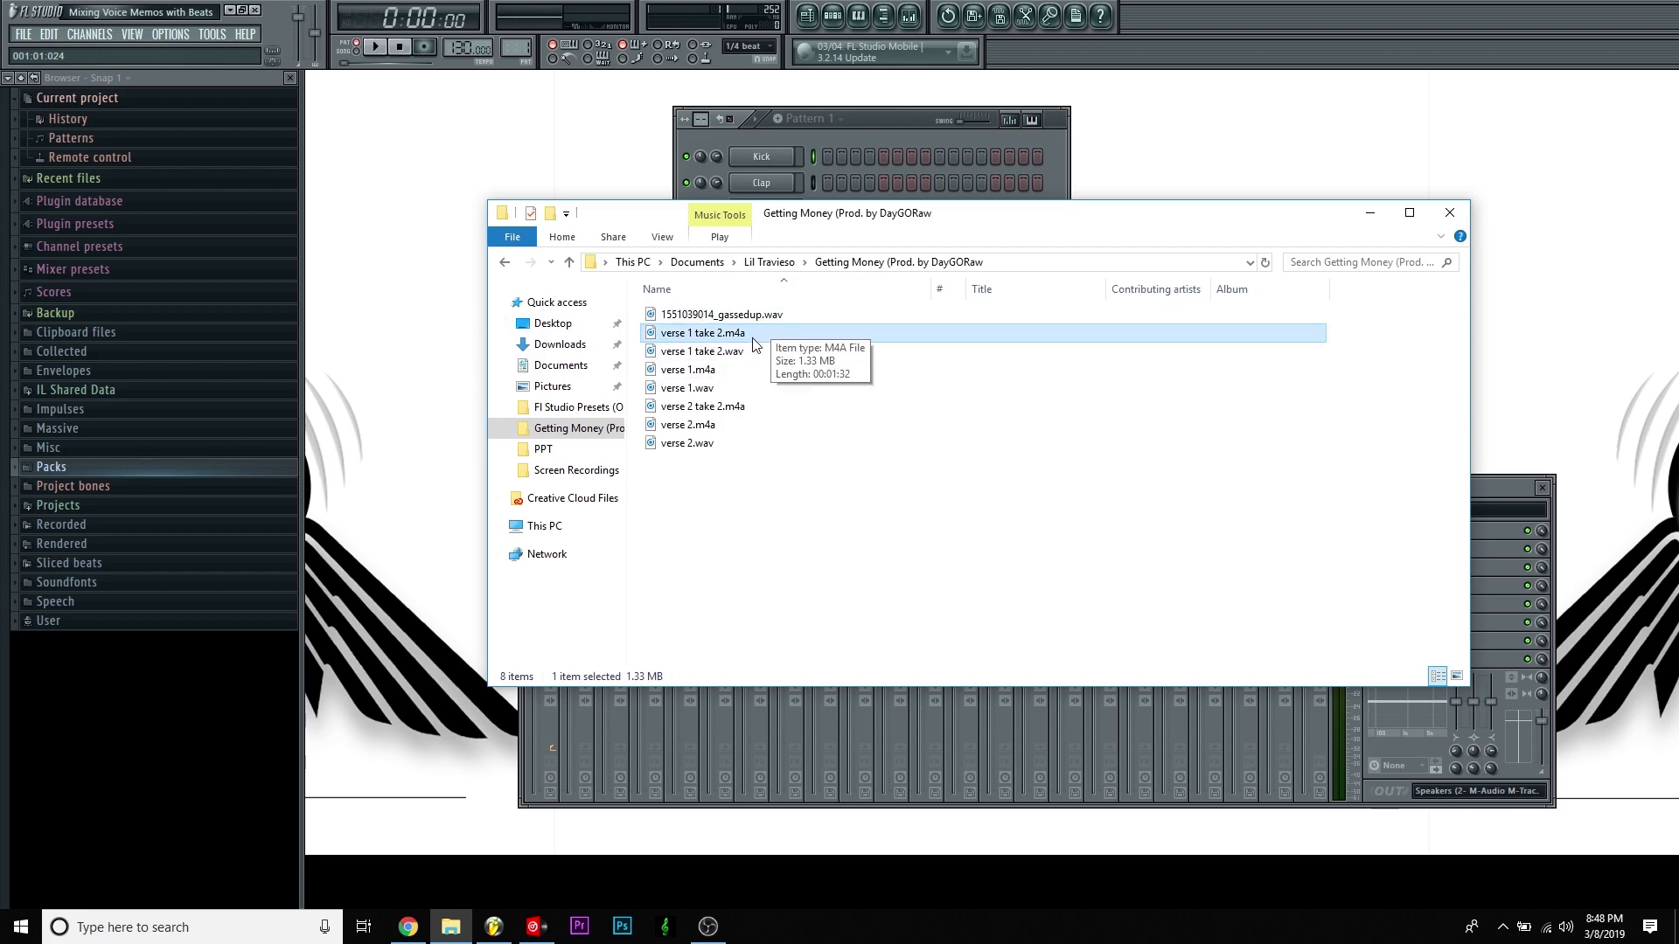
{"action": "left_click_drag", "start_coordinate": [723, 370], "coordinate": [590, 847]}
{"action": "left_click", "coordinate": [495, 925]}
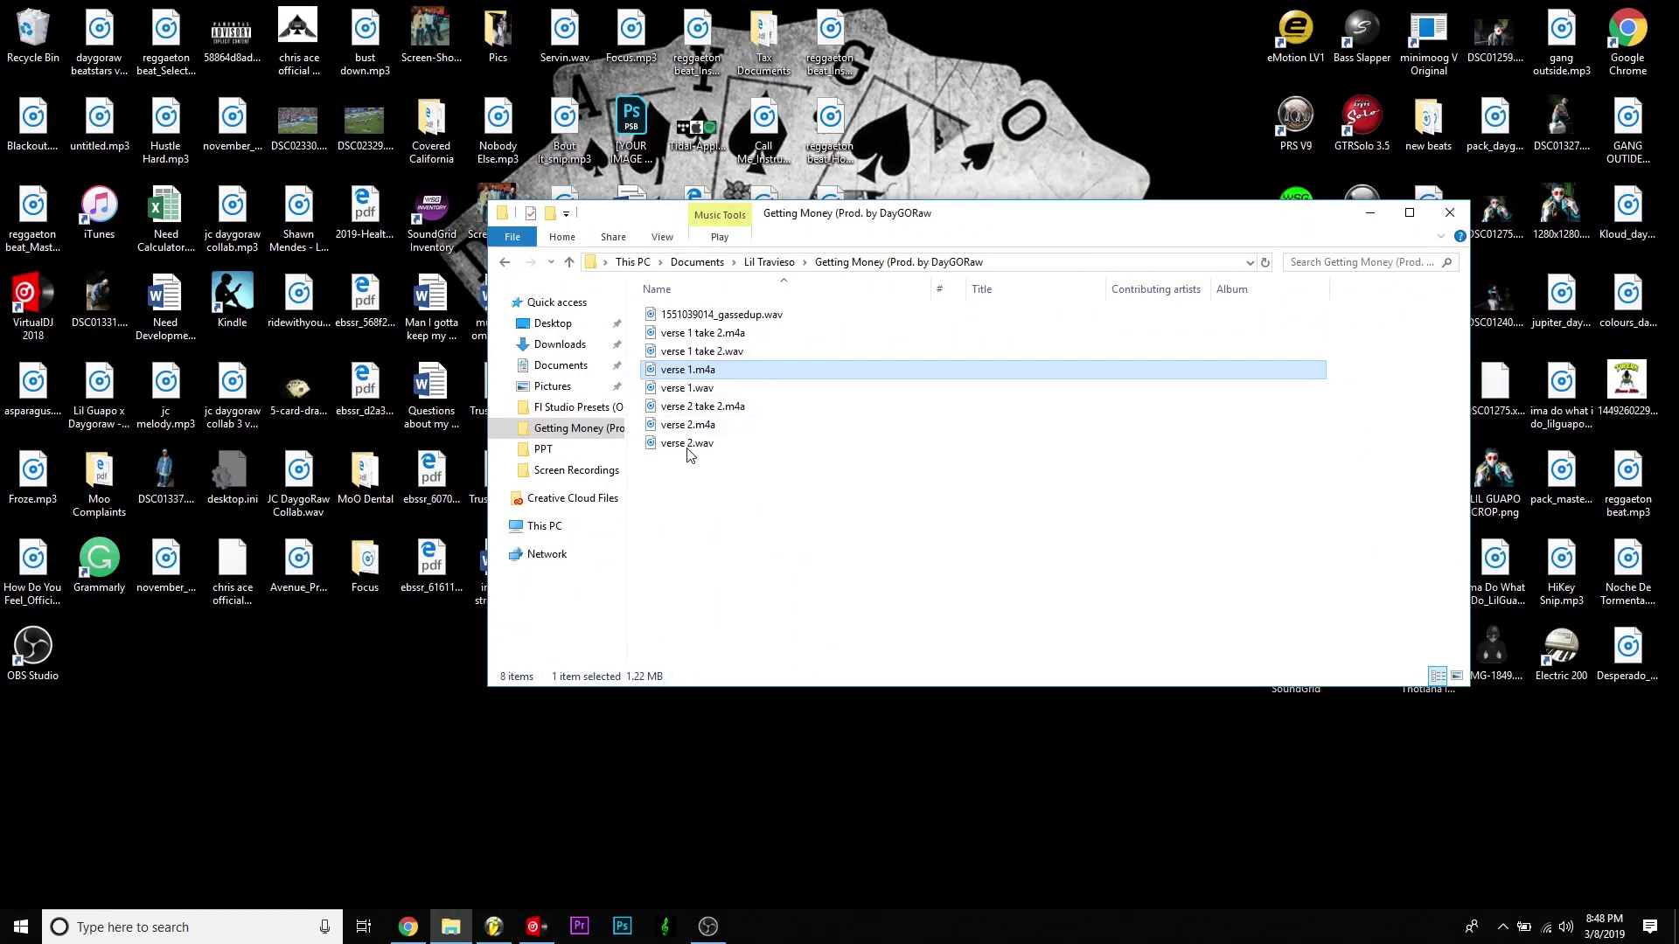
- Try to import verse 1.m4a from the folder into the FL Studio Playlist at bar 7 of Track 3
{"action": "left_click", "coordinate": [494, 925]}
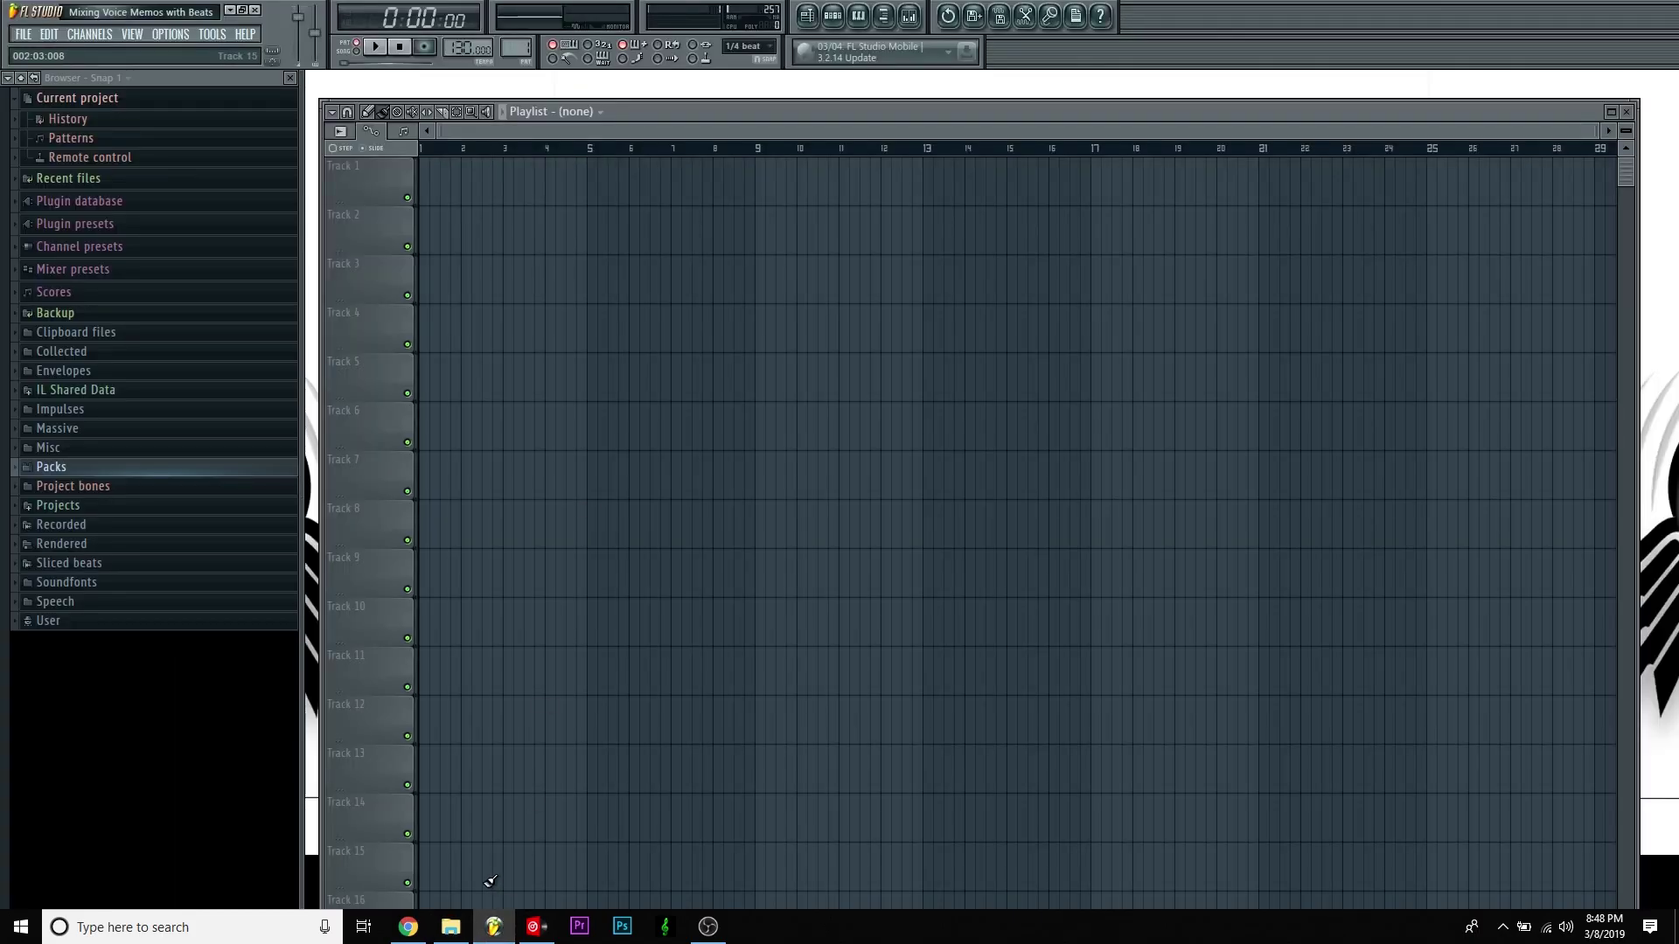
{"action": "left_click", "coordinate": [450, 925]}
{"action": "left_click_drag", "start_coordinate": [877, 225], "coordinate": [1124, 225]}
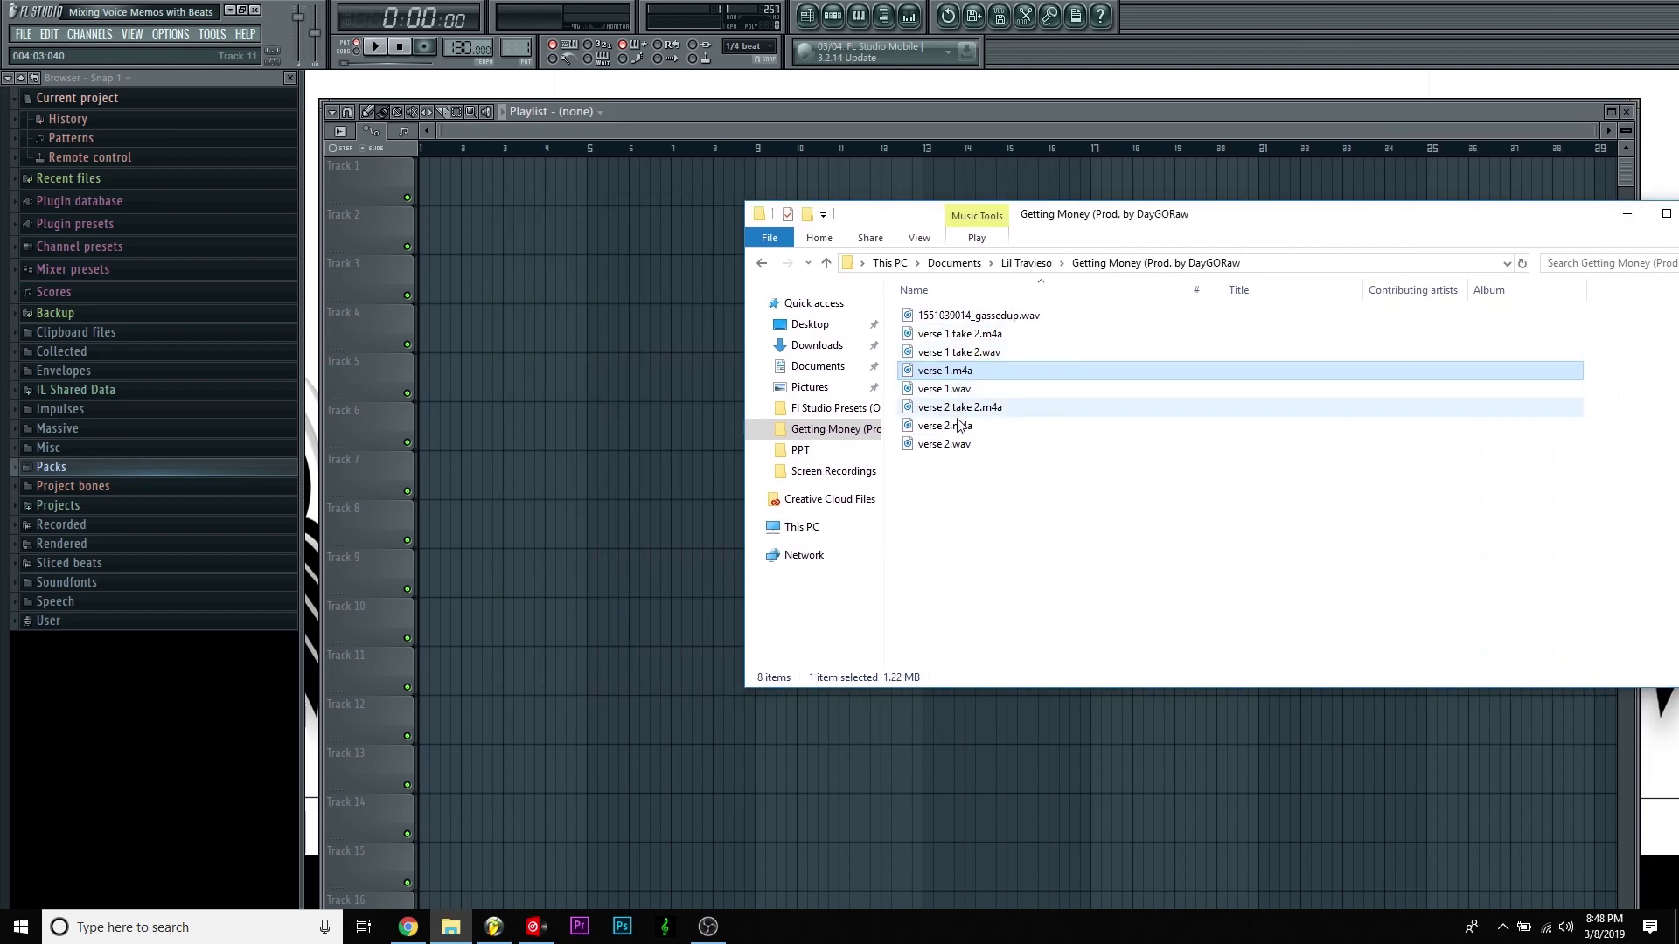
{"action": "left_click", "coordinate": [956, 390]}
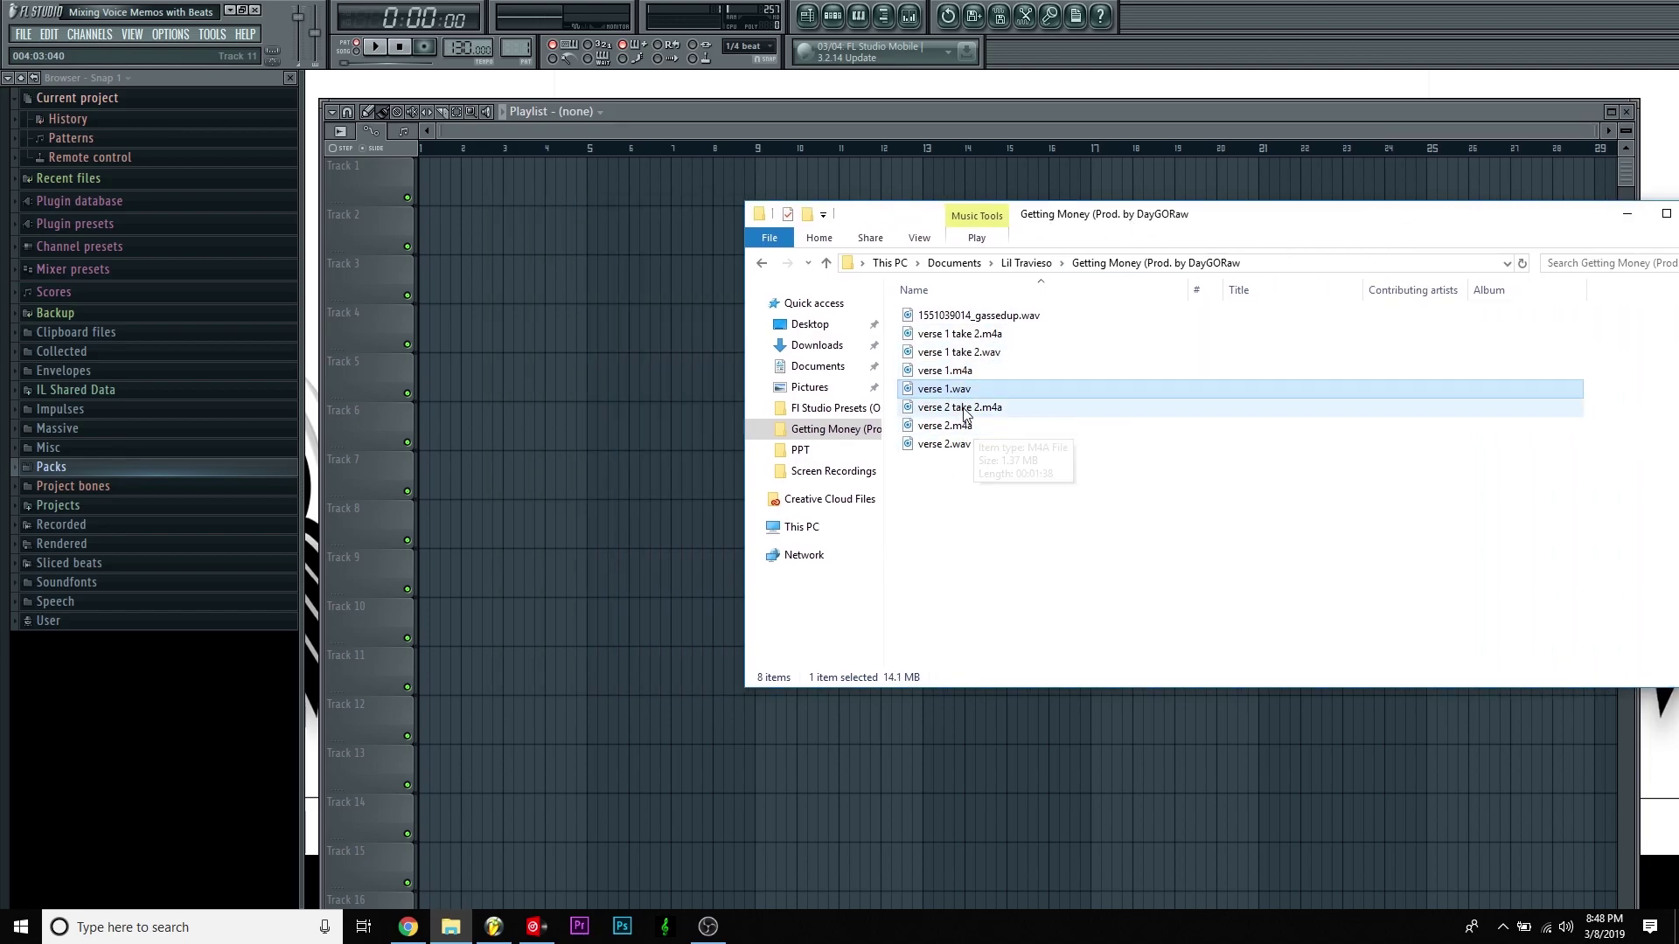
{"action": "left_click", "coordinate": [962, 373]}
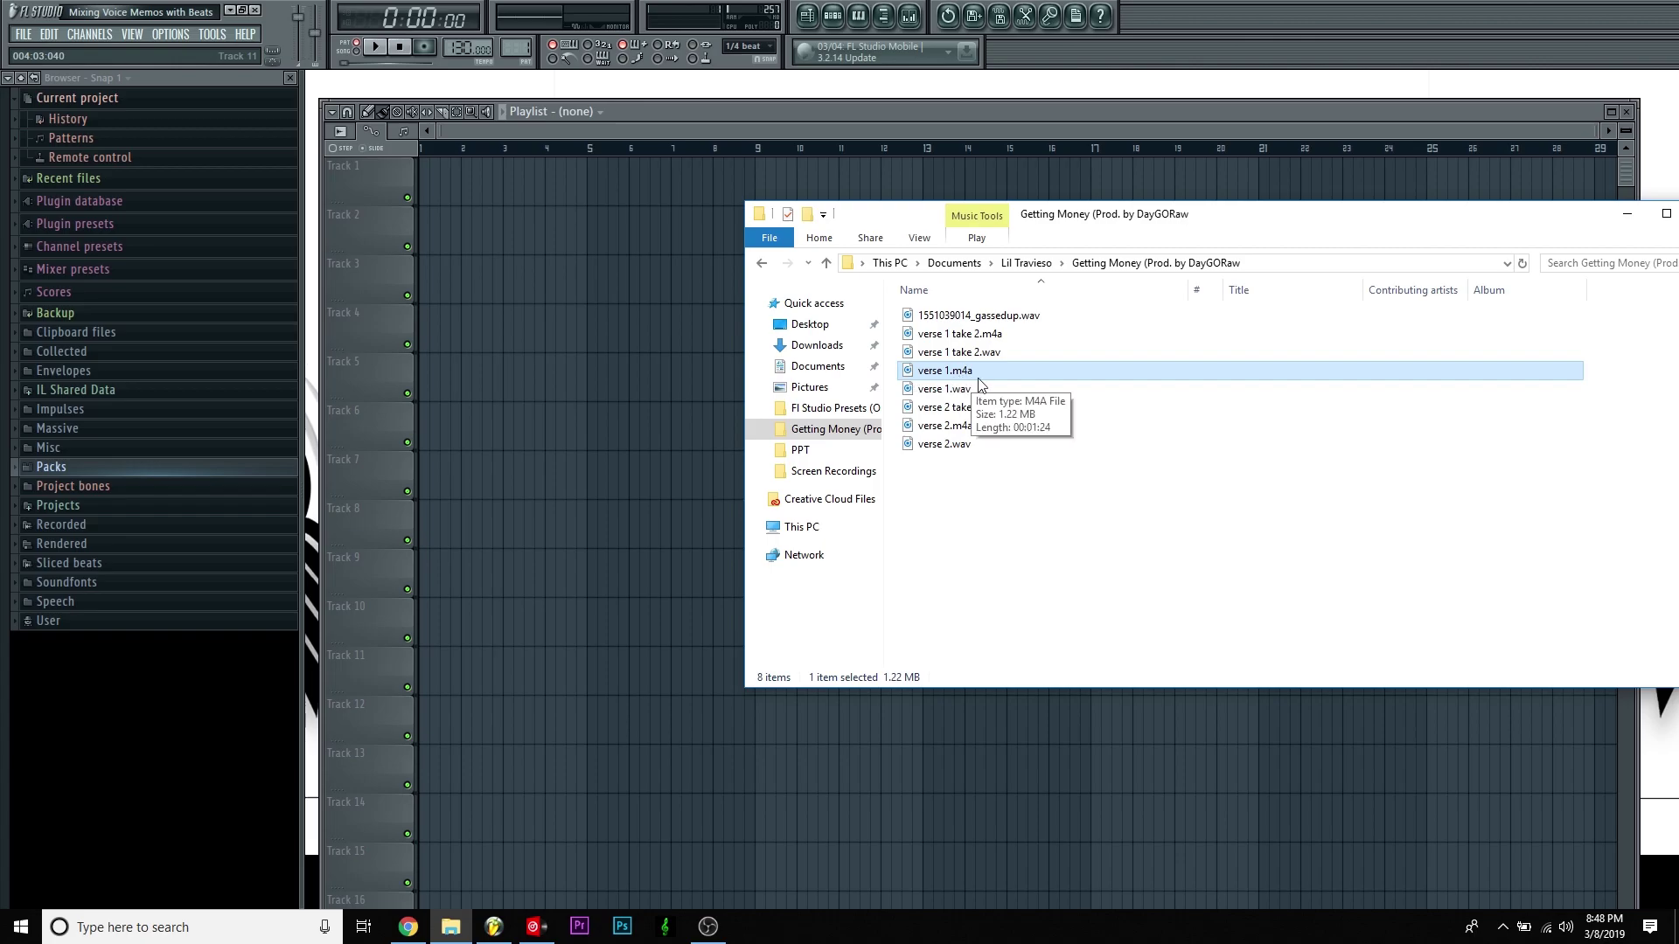
{"action": "left_click_drag", "start_coordinate": [962, 375], "coordinate": [678, 289]}
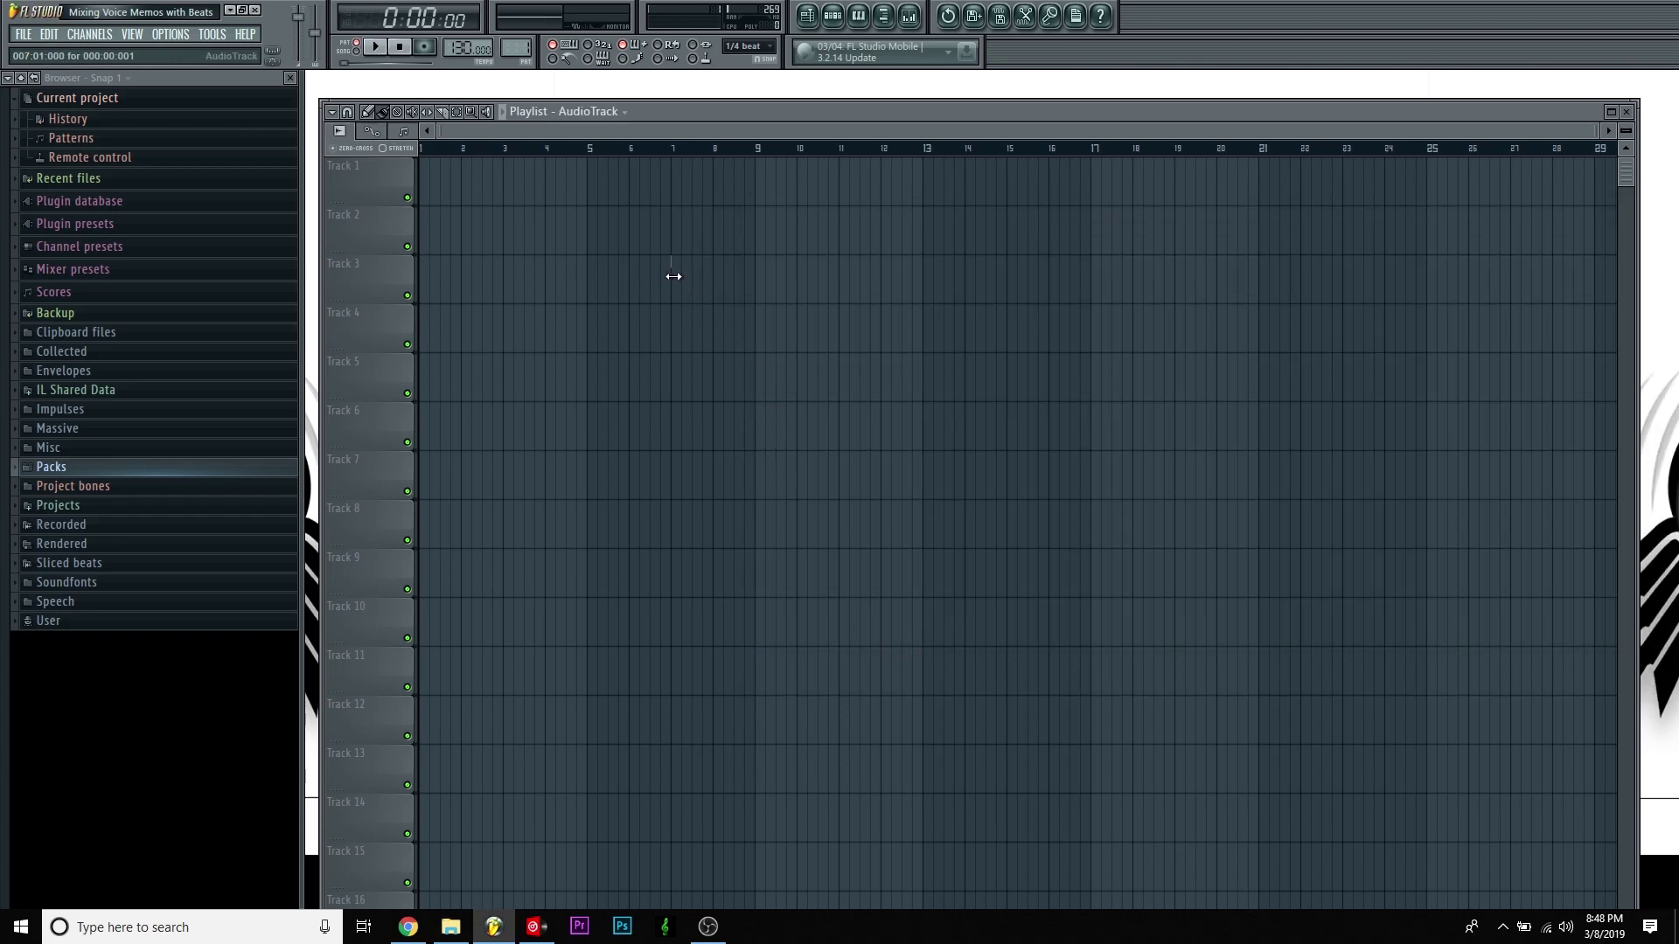
{"action": "right_click", "coordinate": [840, 282]}
- Switch to Chrome, search the web for "m4a to wav" and open Online-Convert's audio to WAV converter
{"action": "left_click", "coordinate": [408, 927]}
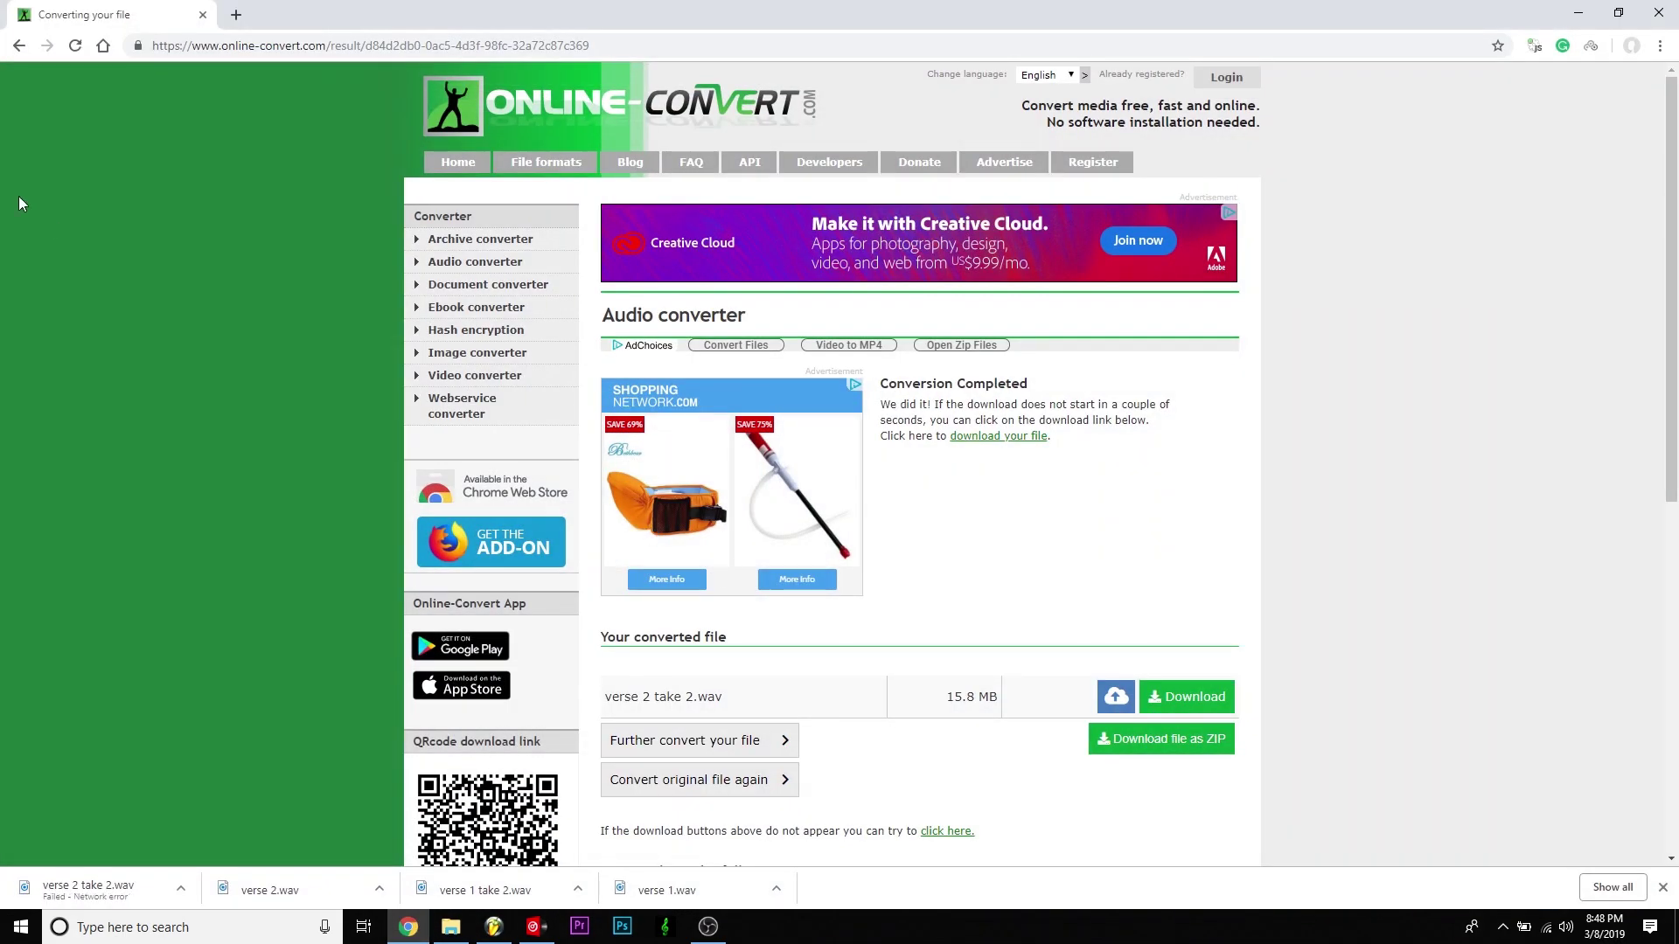
{"action": "left_click", "coordinate": [251, 49]}
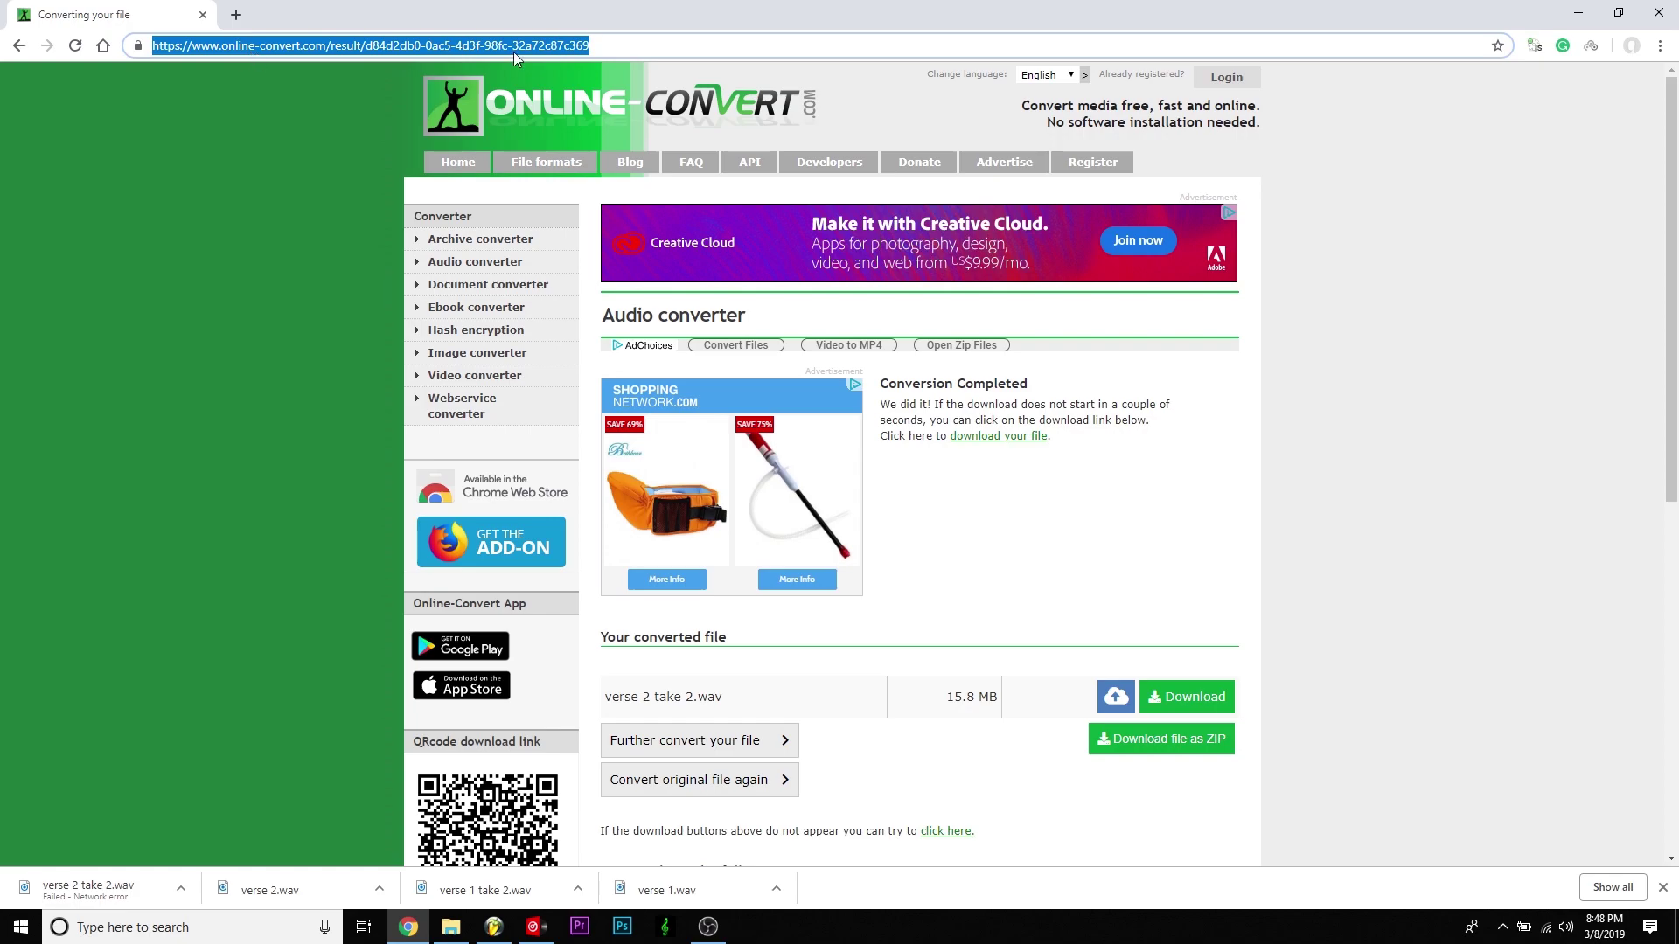
{"action": "type", "text": "m4a"}
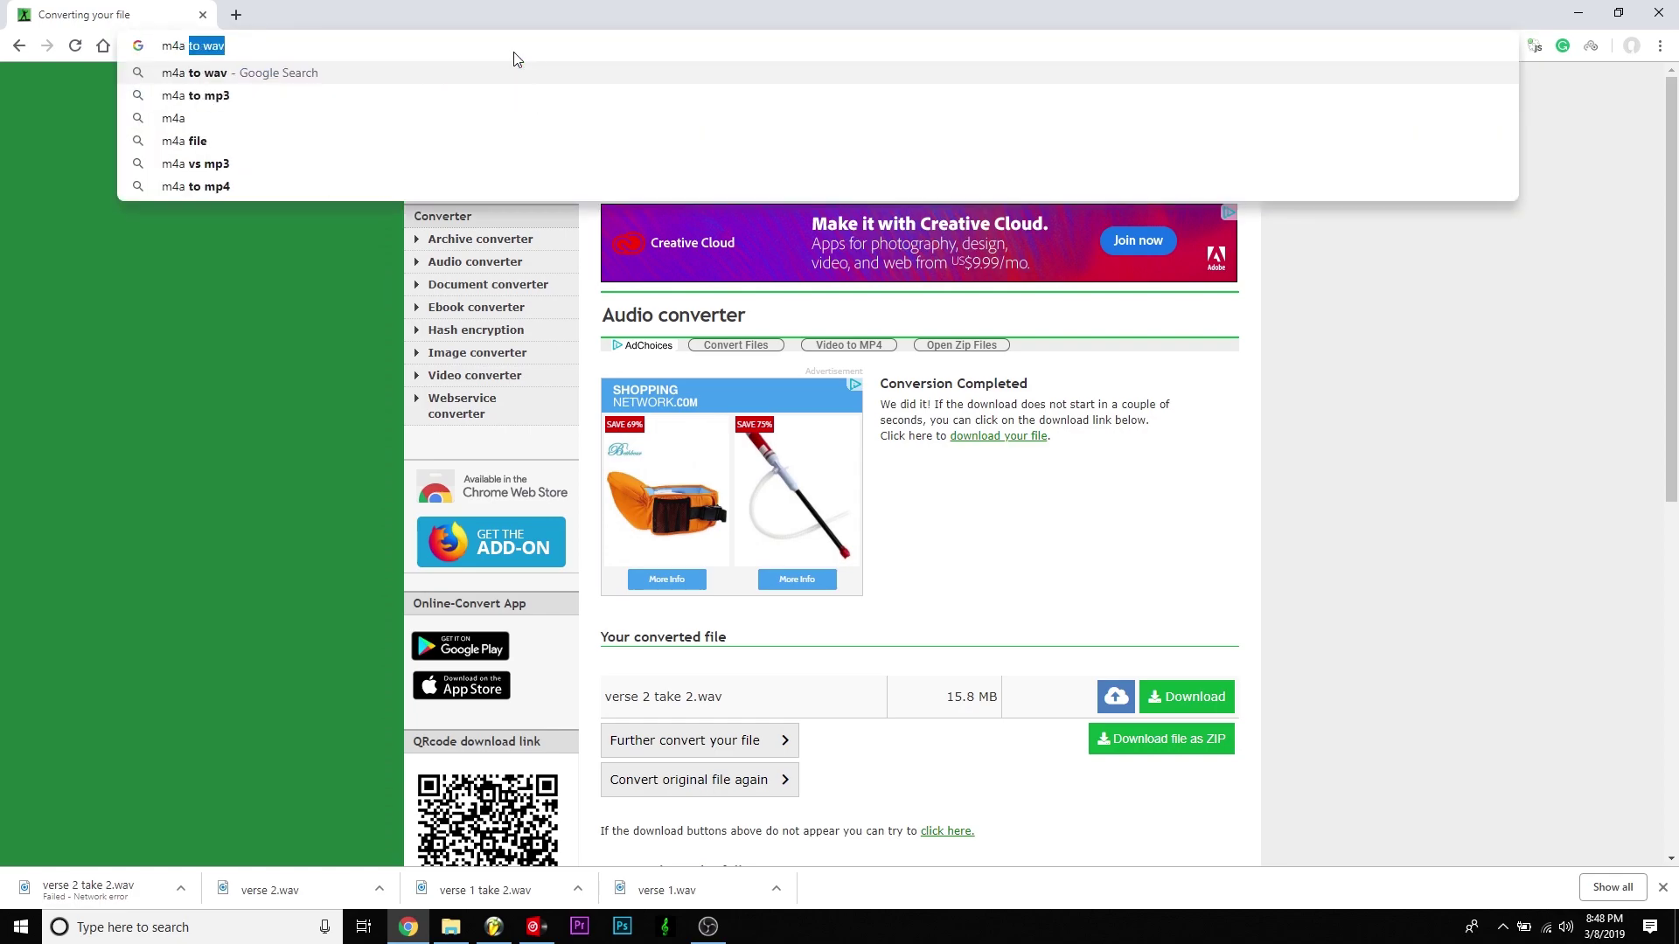
{"action": "key", "text": "Return"}
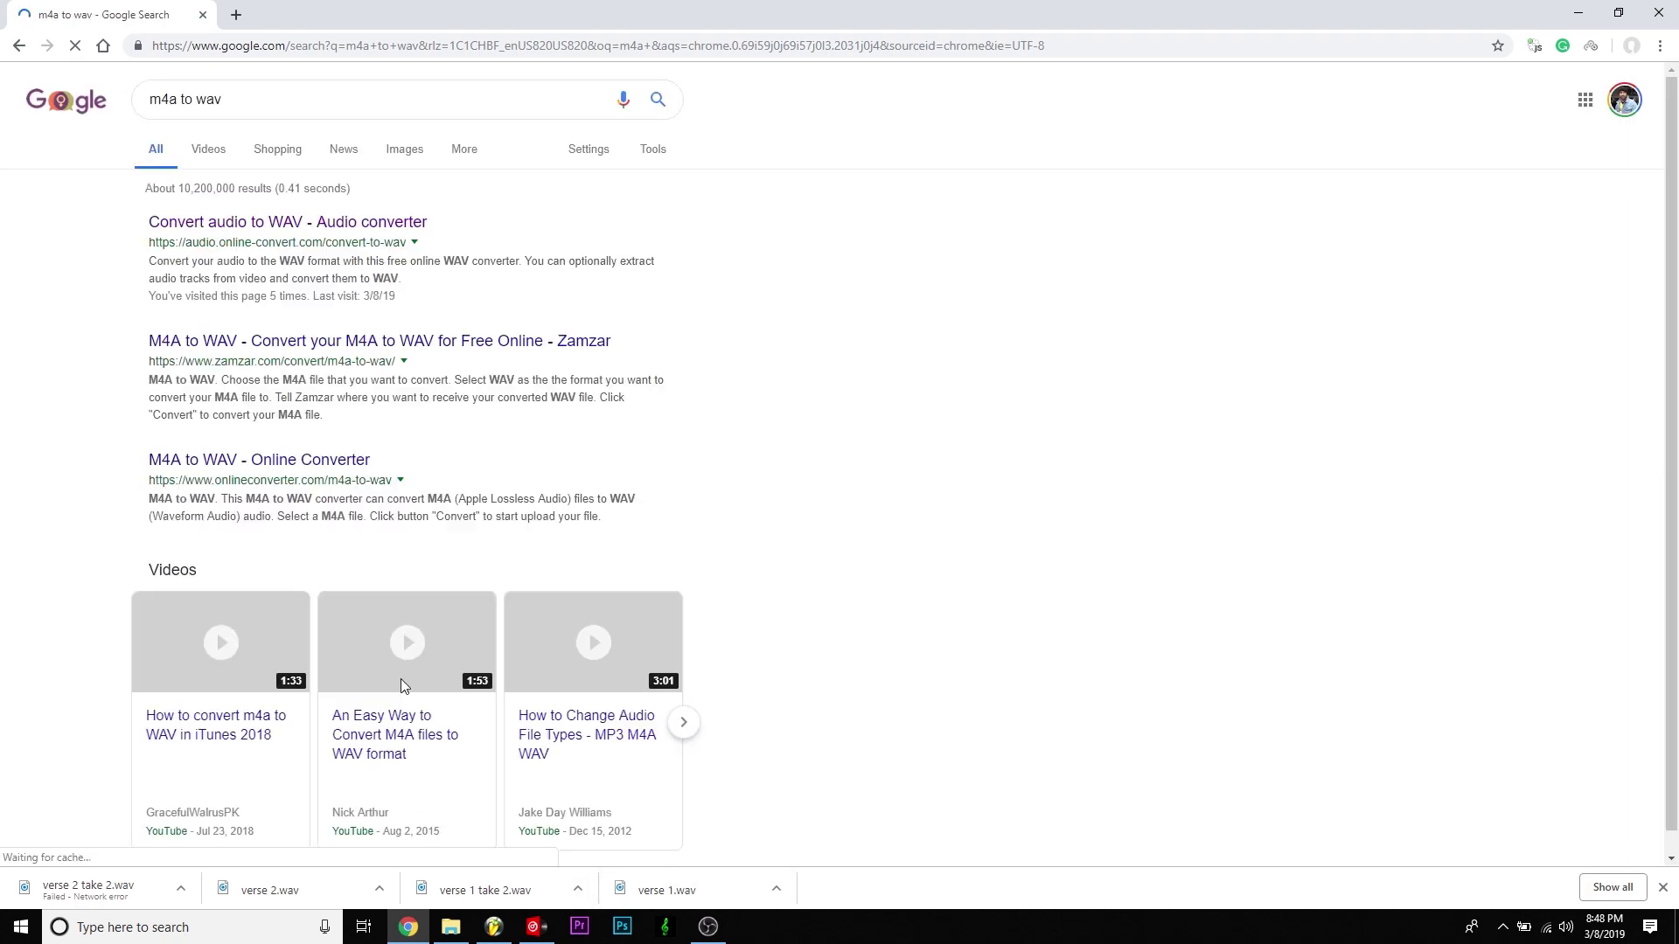
{"action": "left_click", "coordinate": [317, 224]}
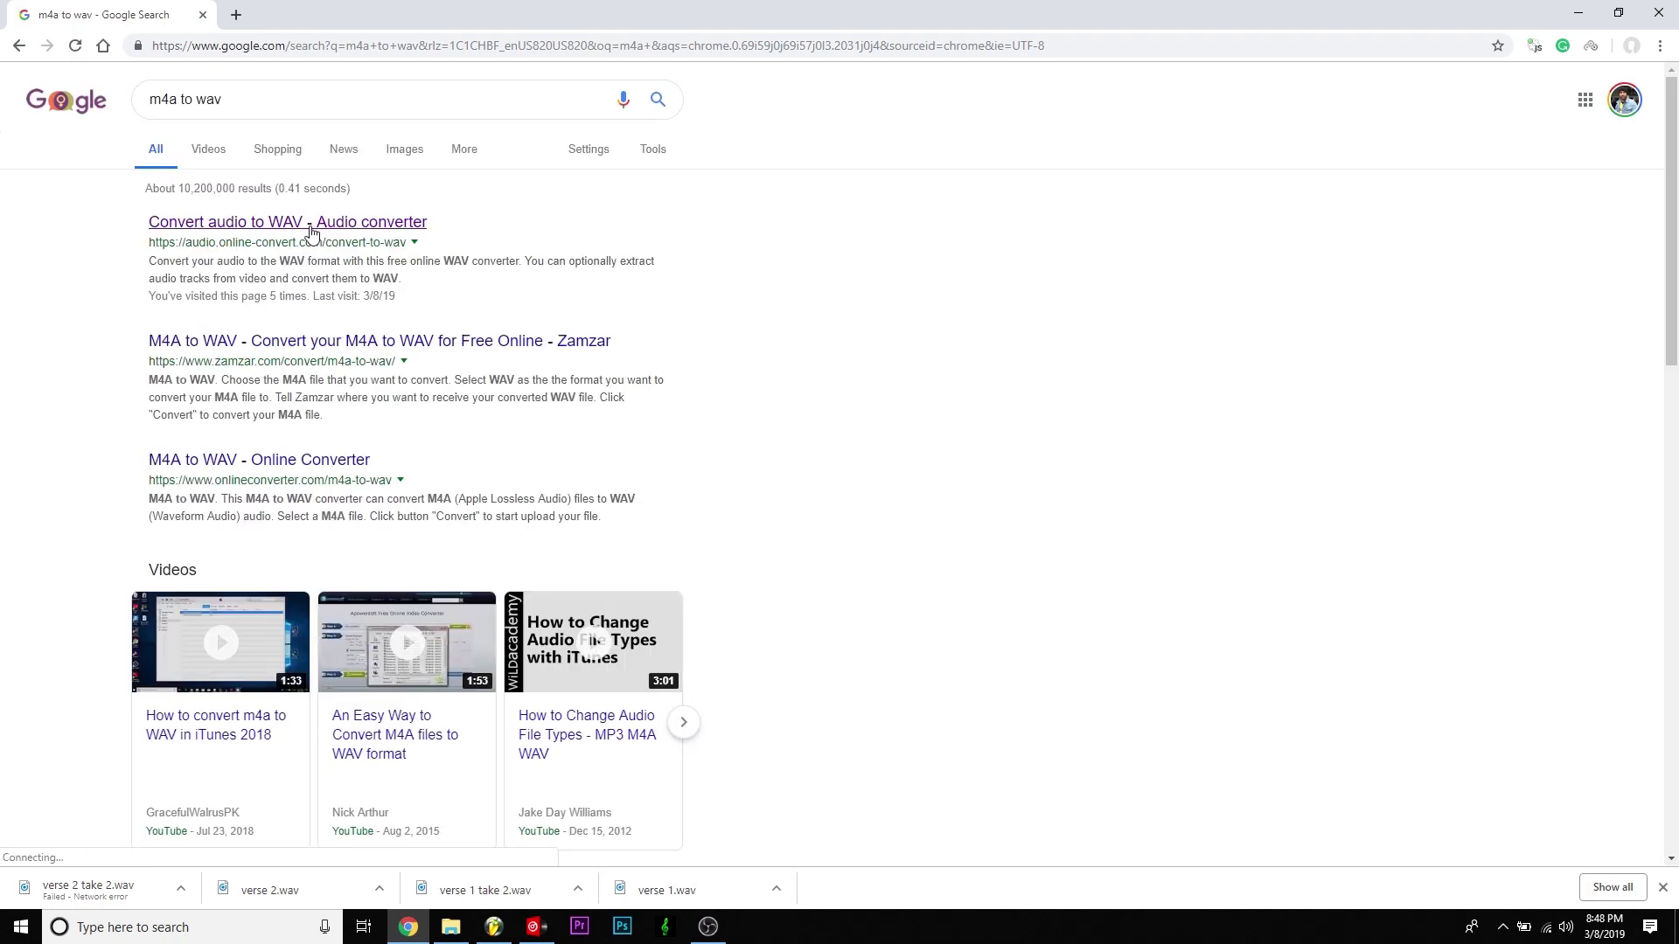
- Upload verse 1.m4a to the online converter, convert it to WAV and cancel saving the result
{"action": "left_click", "coordinate": [450, 926]}
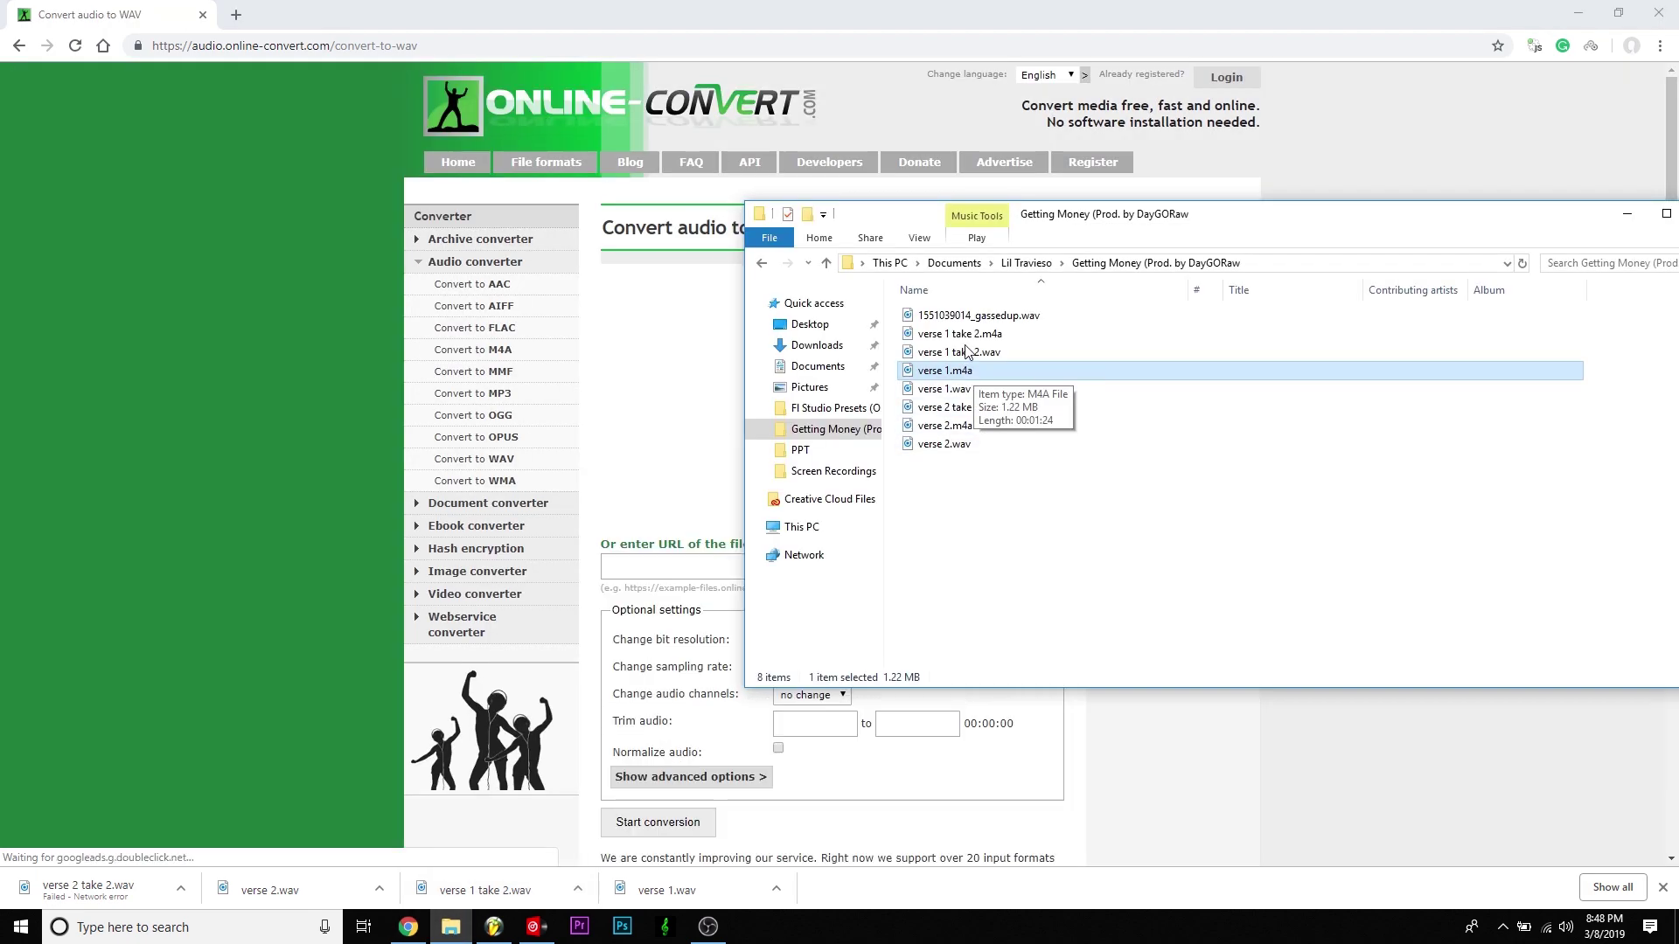
{"action": "left_click_drag", "start_coordinate": [1083, 203], "coordinate": [1439, 91]}
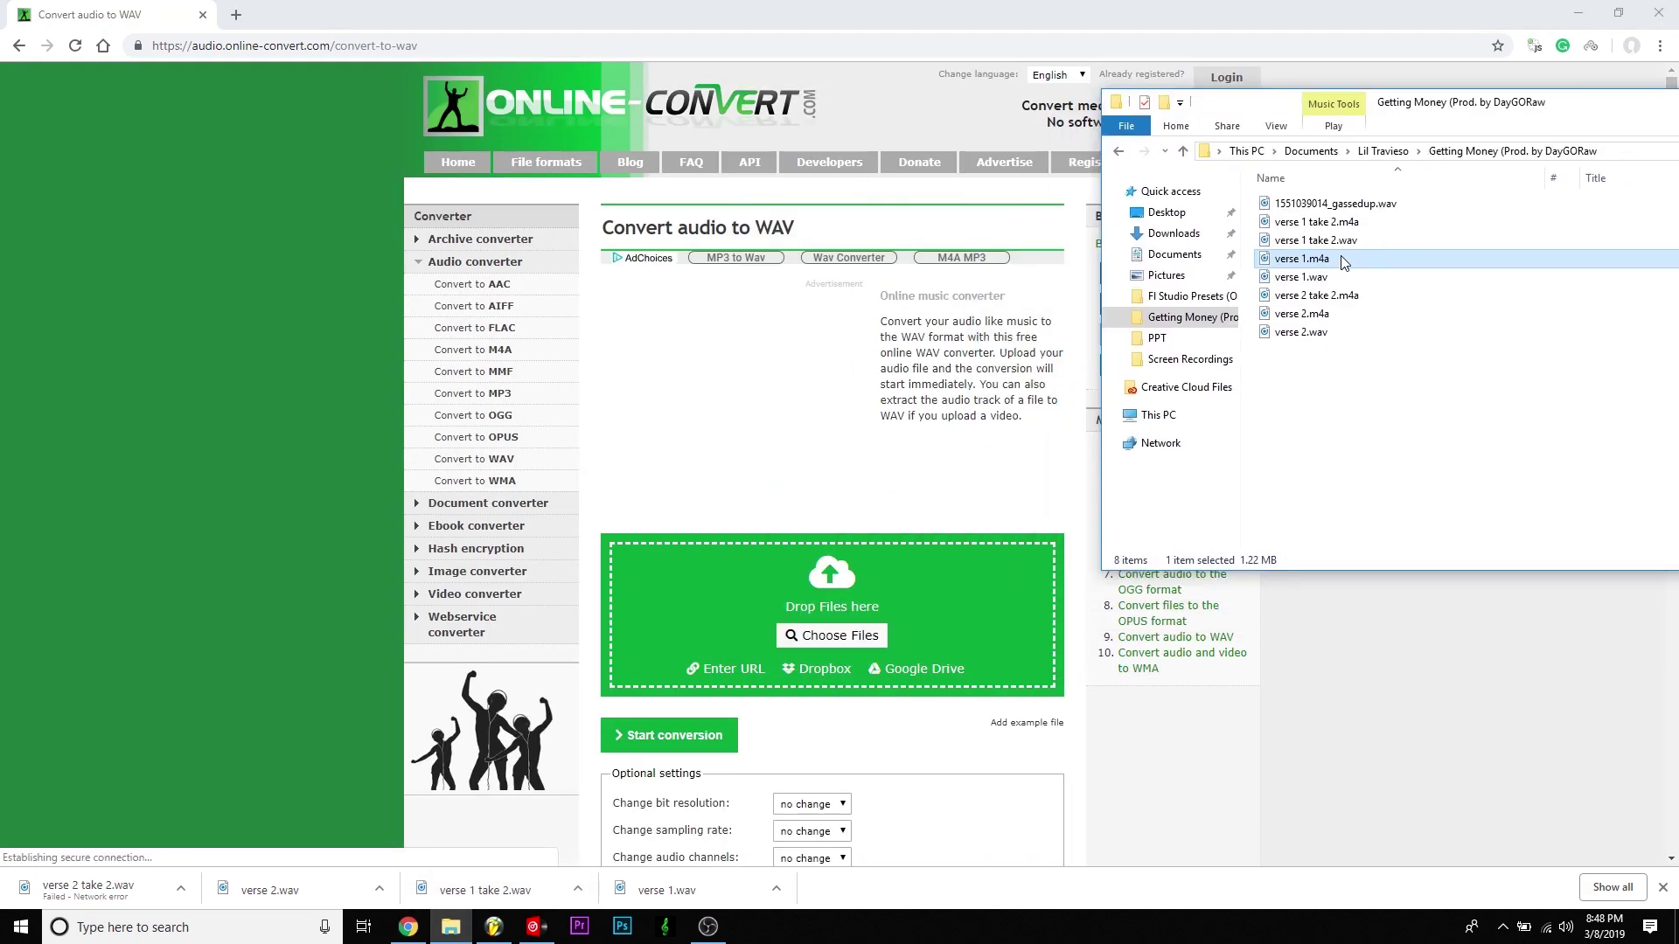
{"action": "left_click_drag", "start_coordinate": [993, 452], "coordinate": [900, 568]}
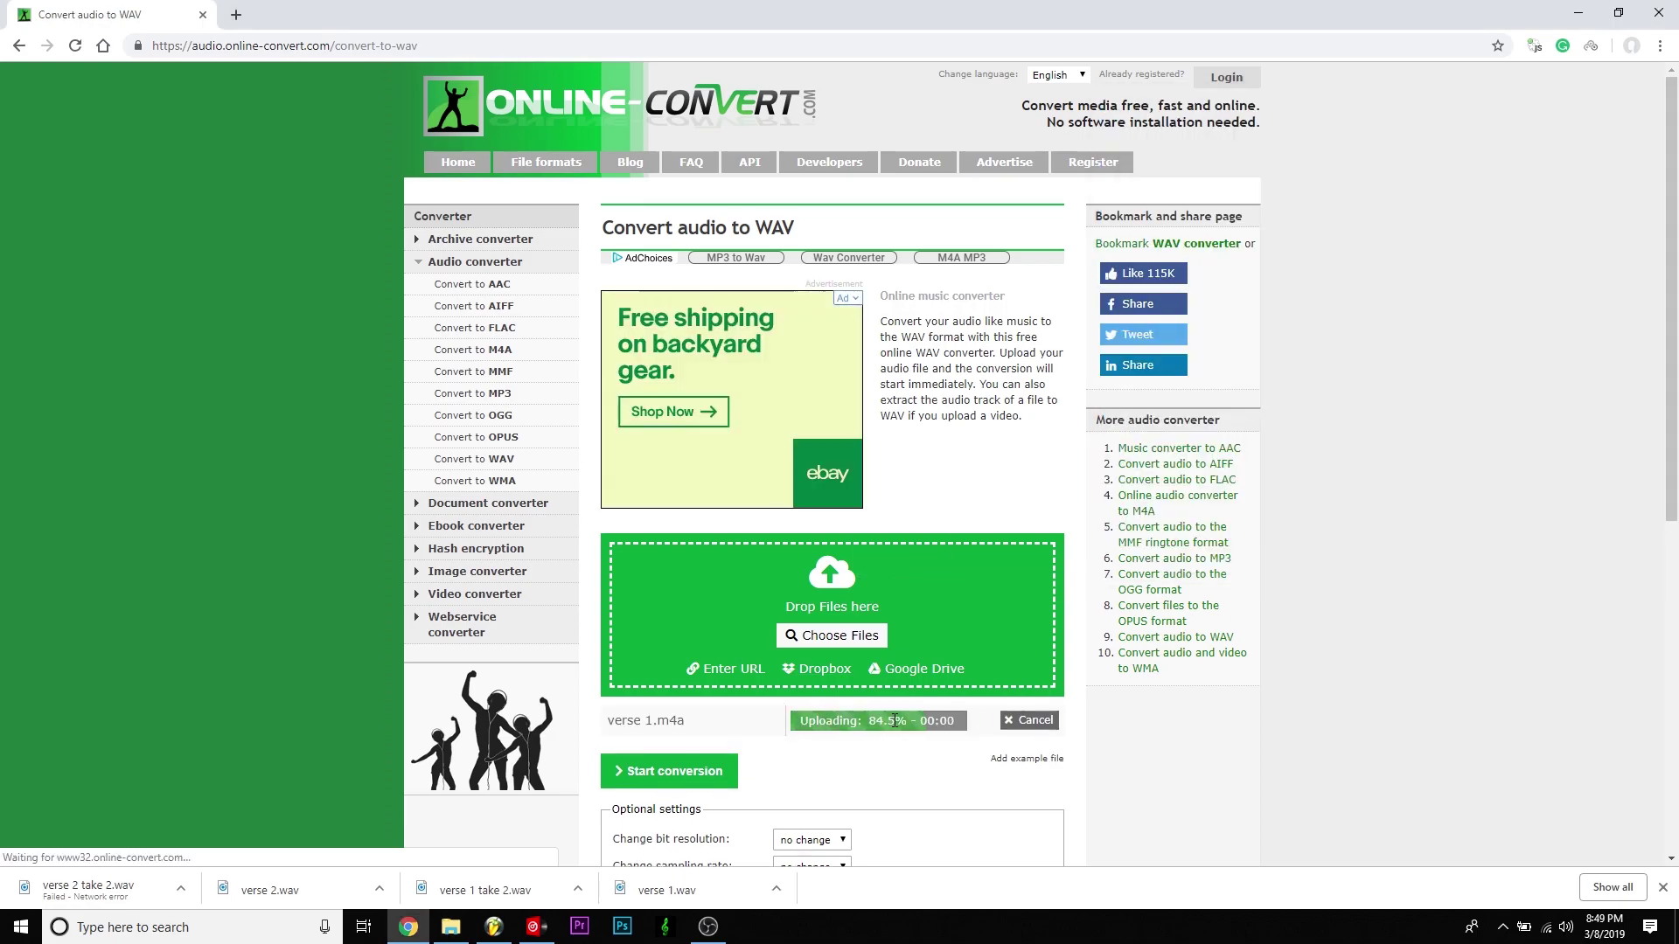
{"action": "left_click", "coordinate": [670, 772]}
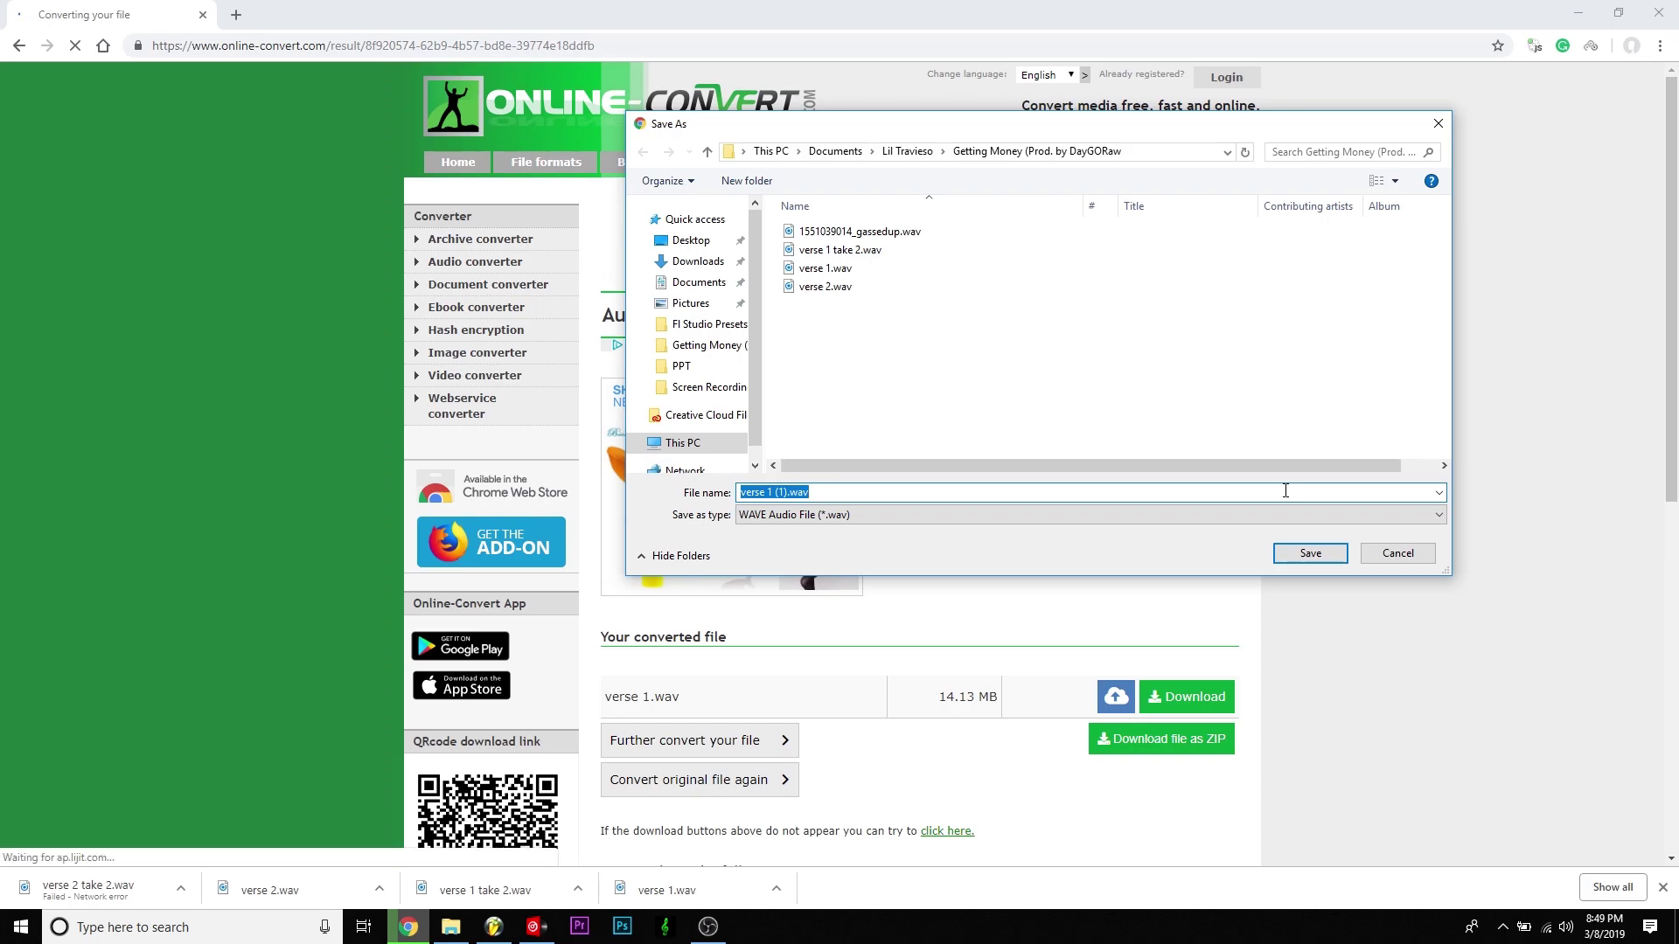
{"action": "left_click", "coordinate": [1396, 554]}
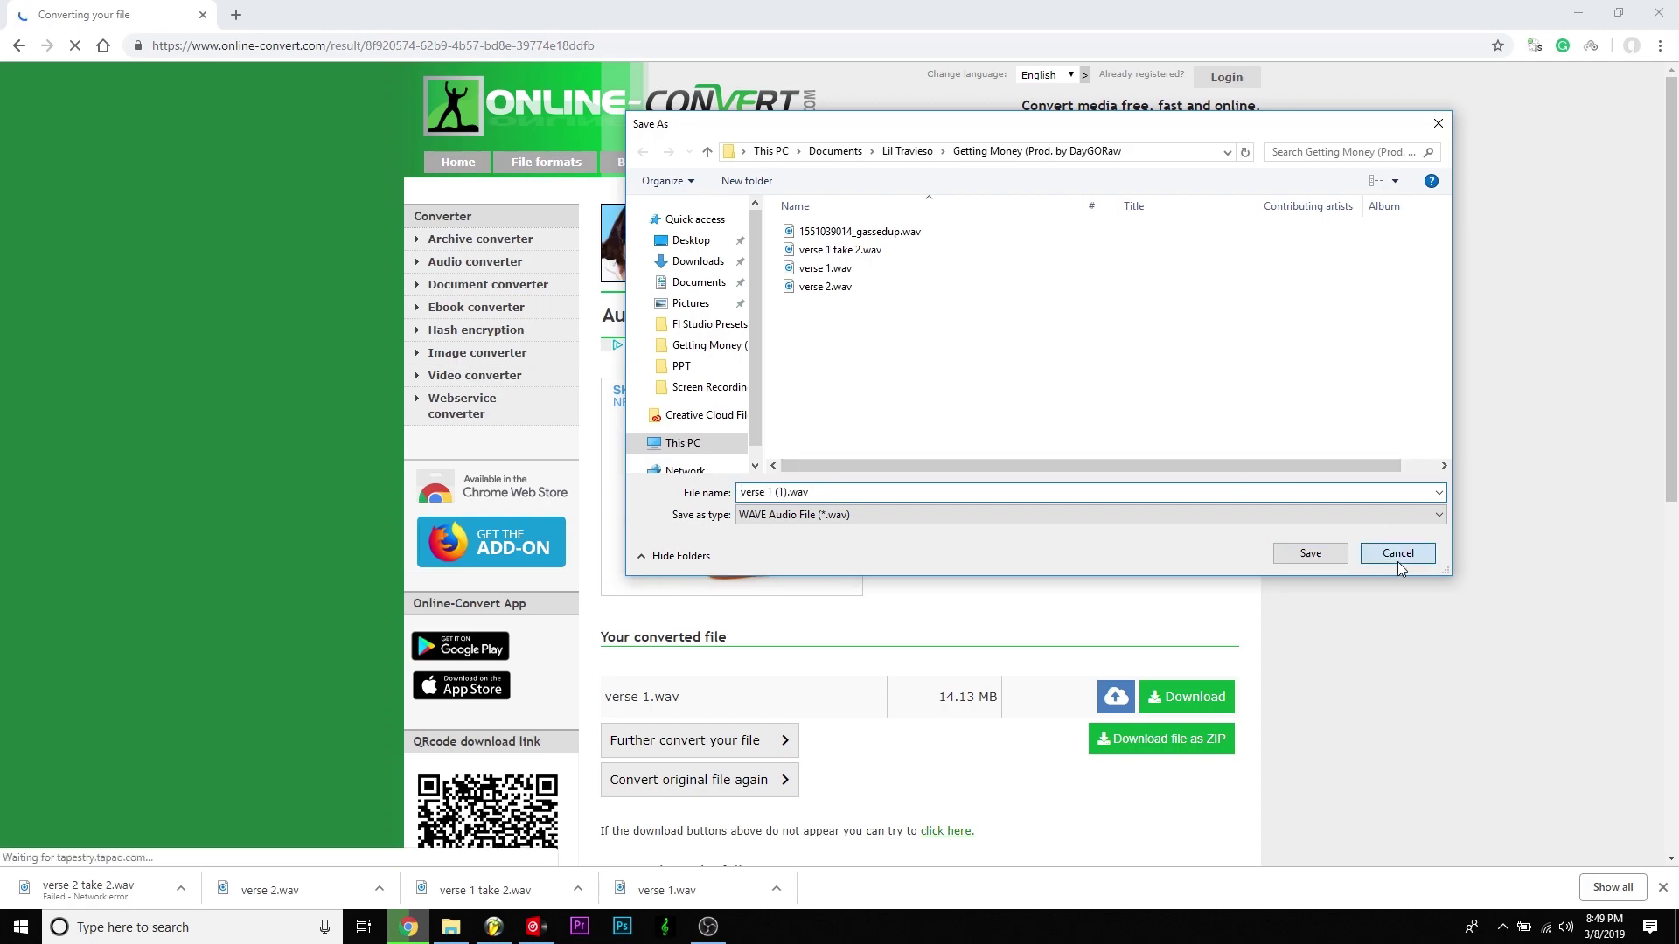
{"action": "left_click", "coordinate": [494, 927]}
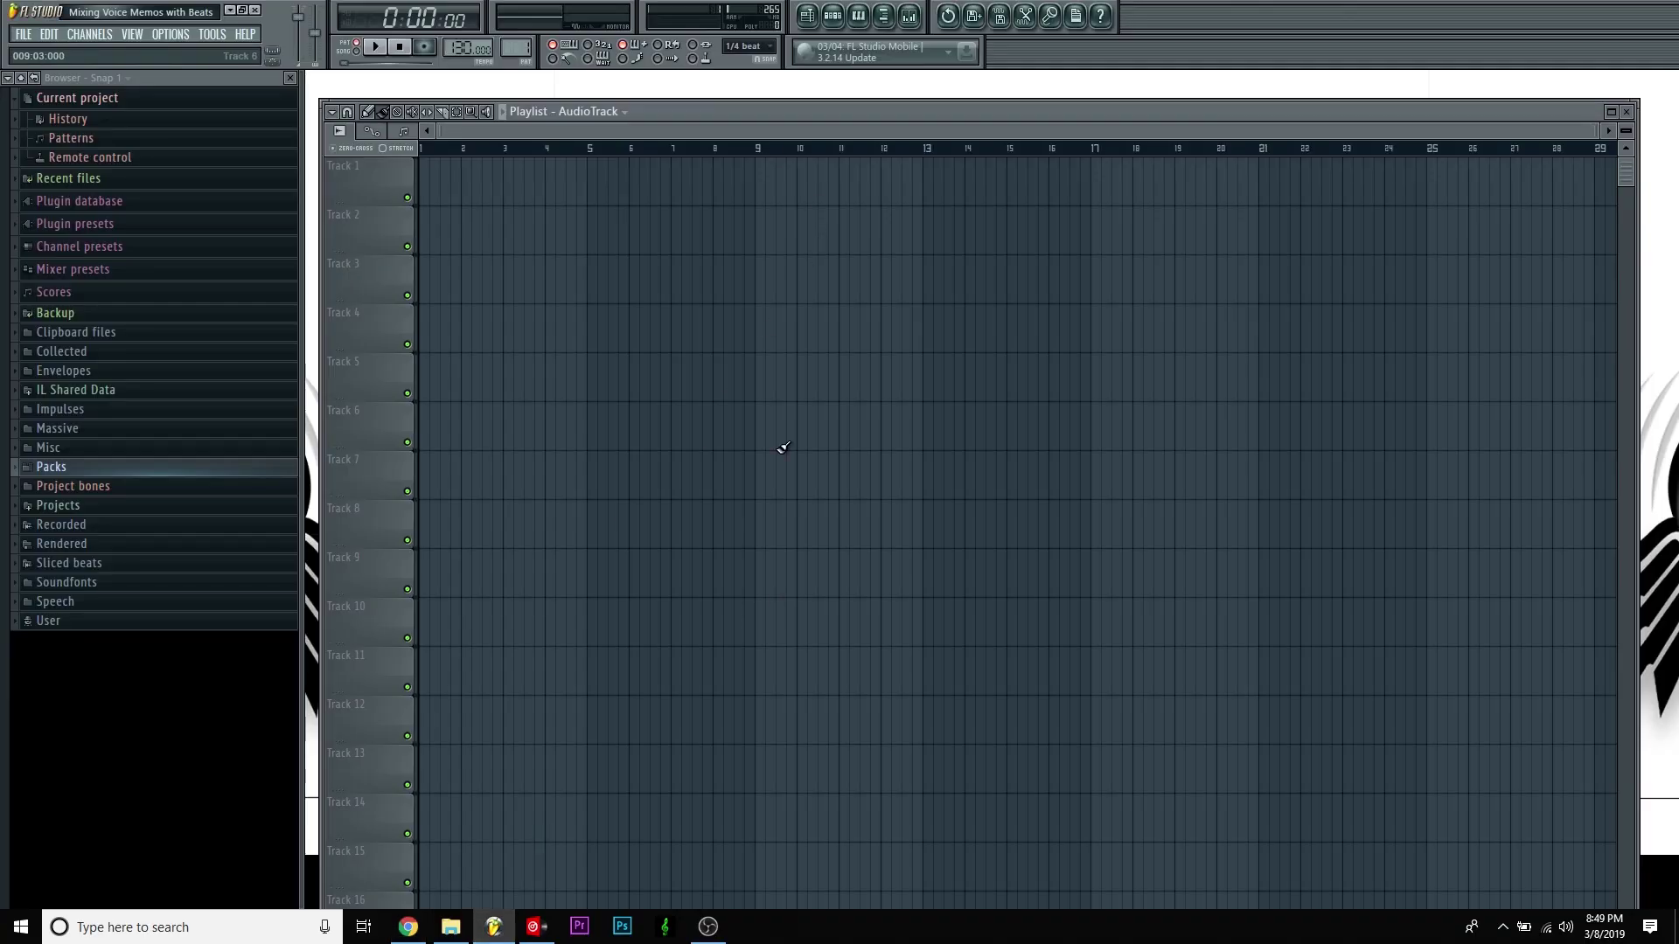
{"action": "key", "text": "super+alt+3"}
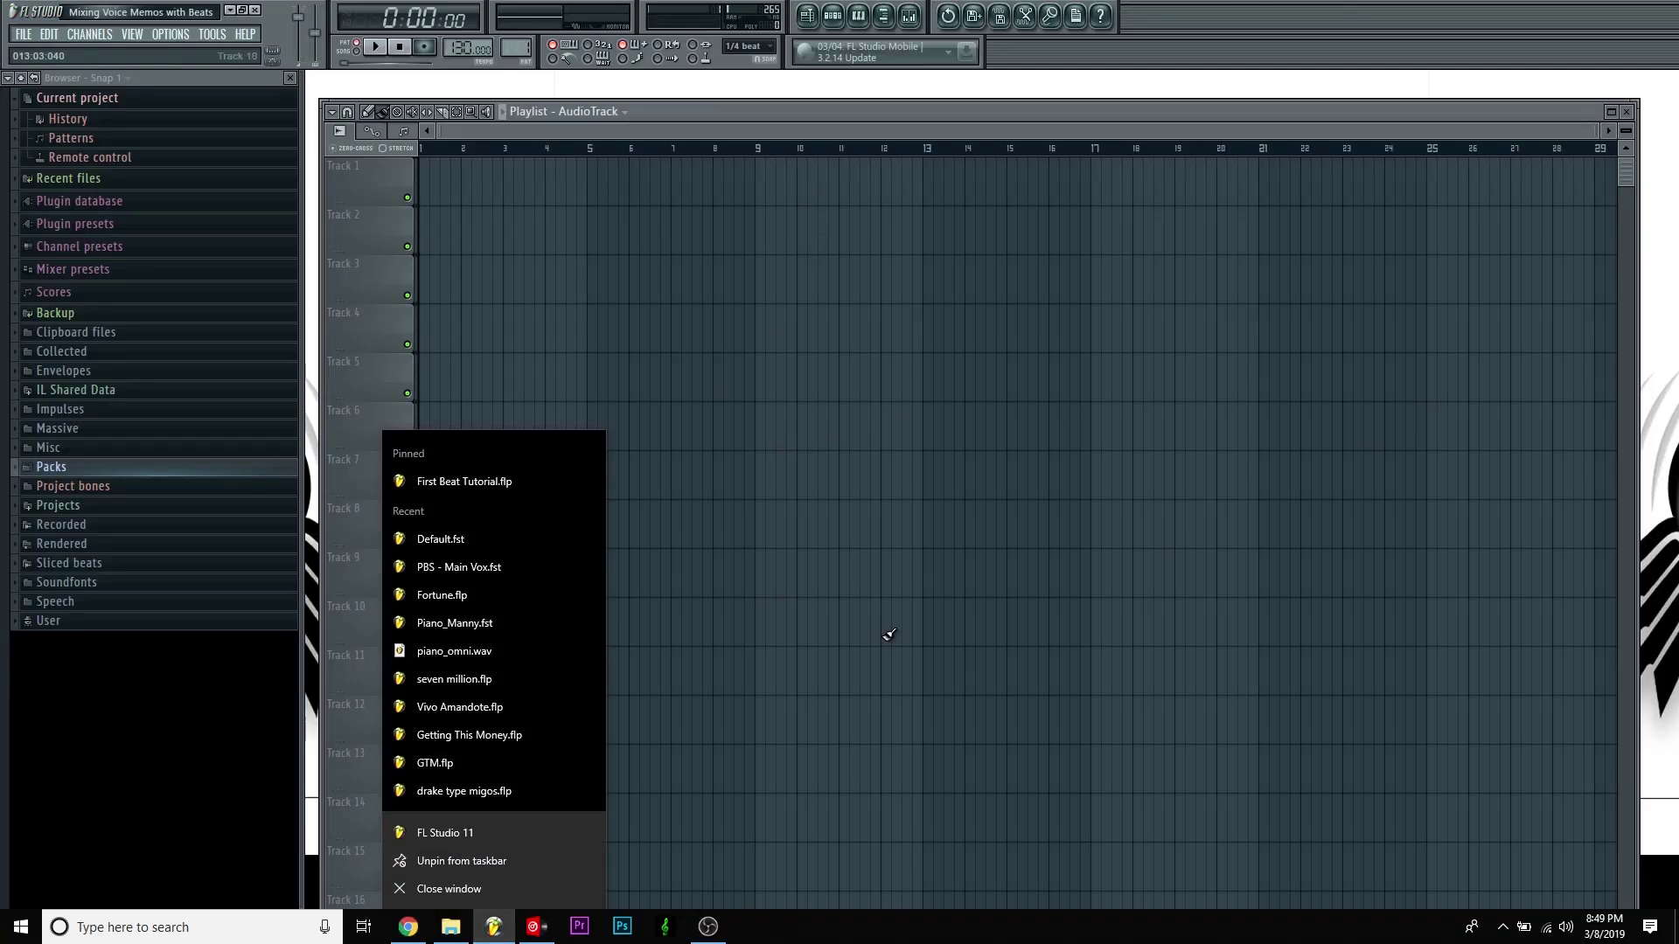
{"action": "mouse_move", "coordinate": [1094, 110]}
{"action": "left_mouse_down"}
{"action": "mouse_move", "coordinate": [1104, 94]}
{"action": "mouse_move", "coordinate": [1084, 91]}
{"action": "left_mouse_up"}
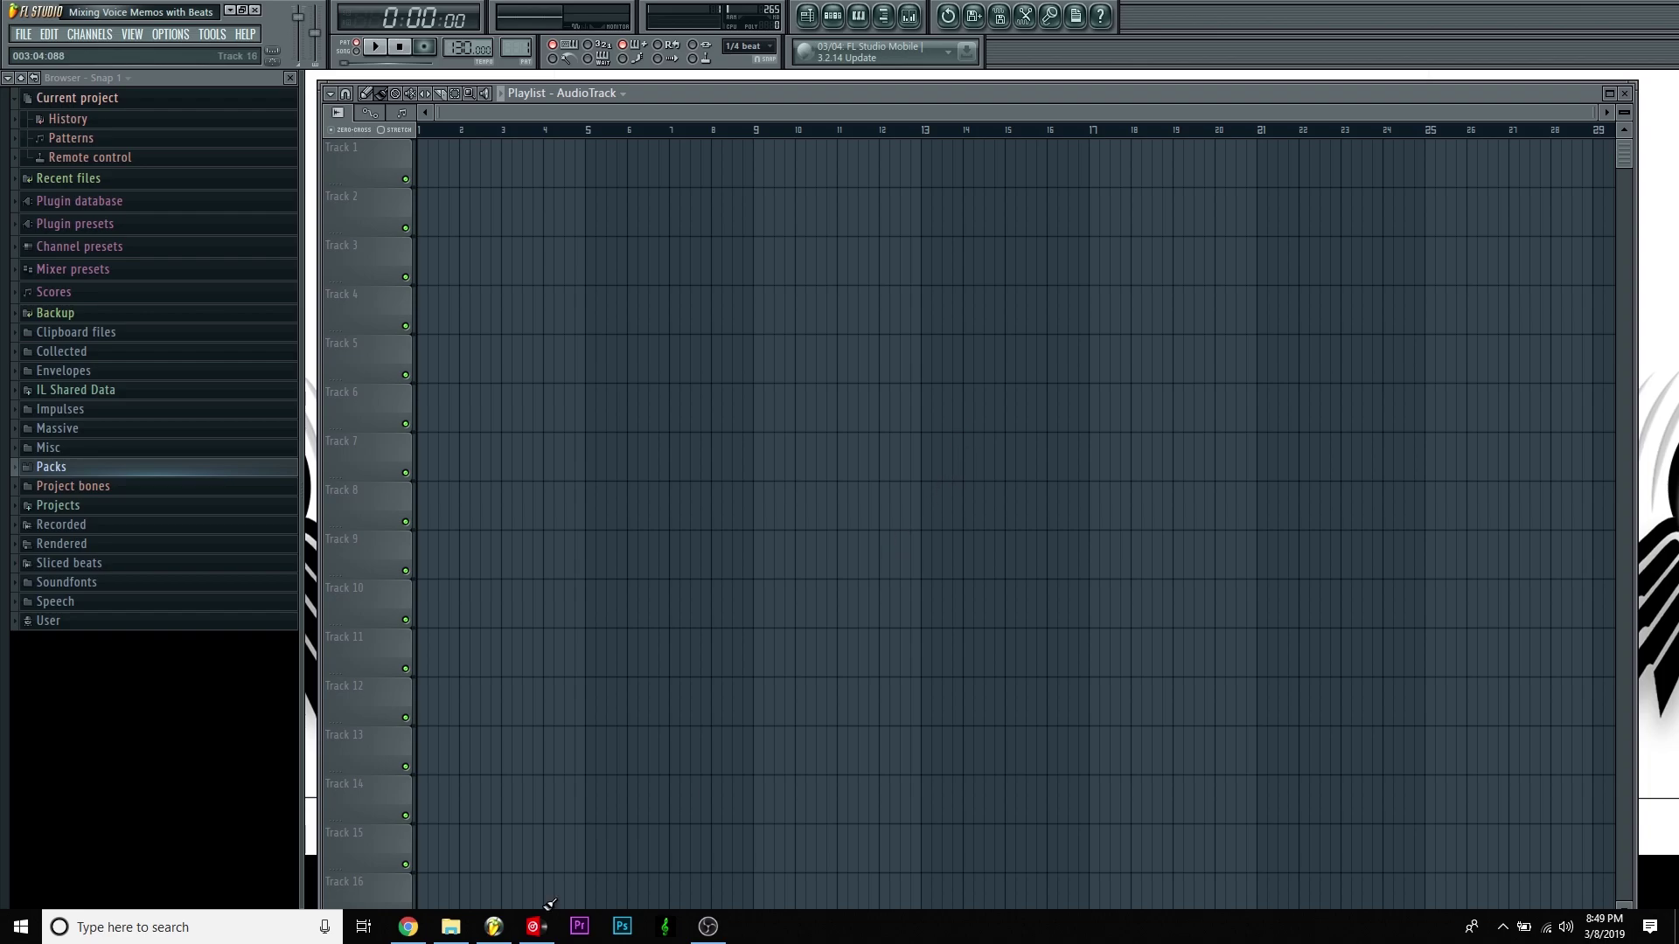
{"action": "left_click", "coordinate": [462, 926]}
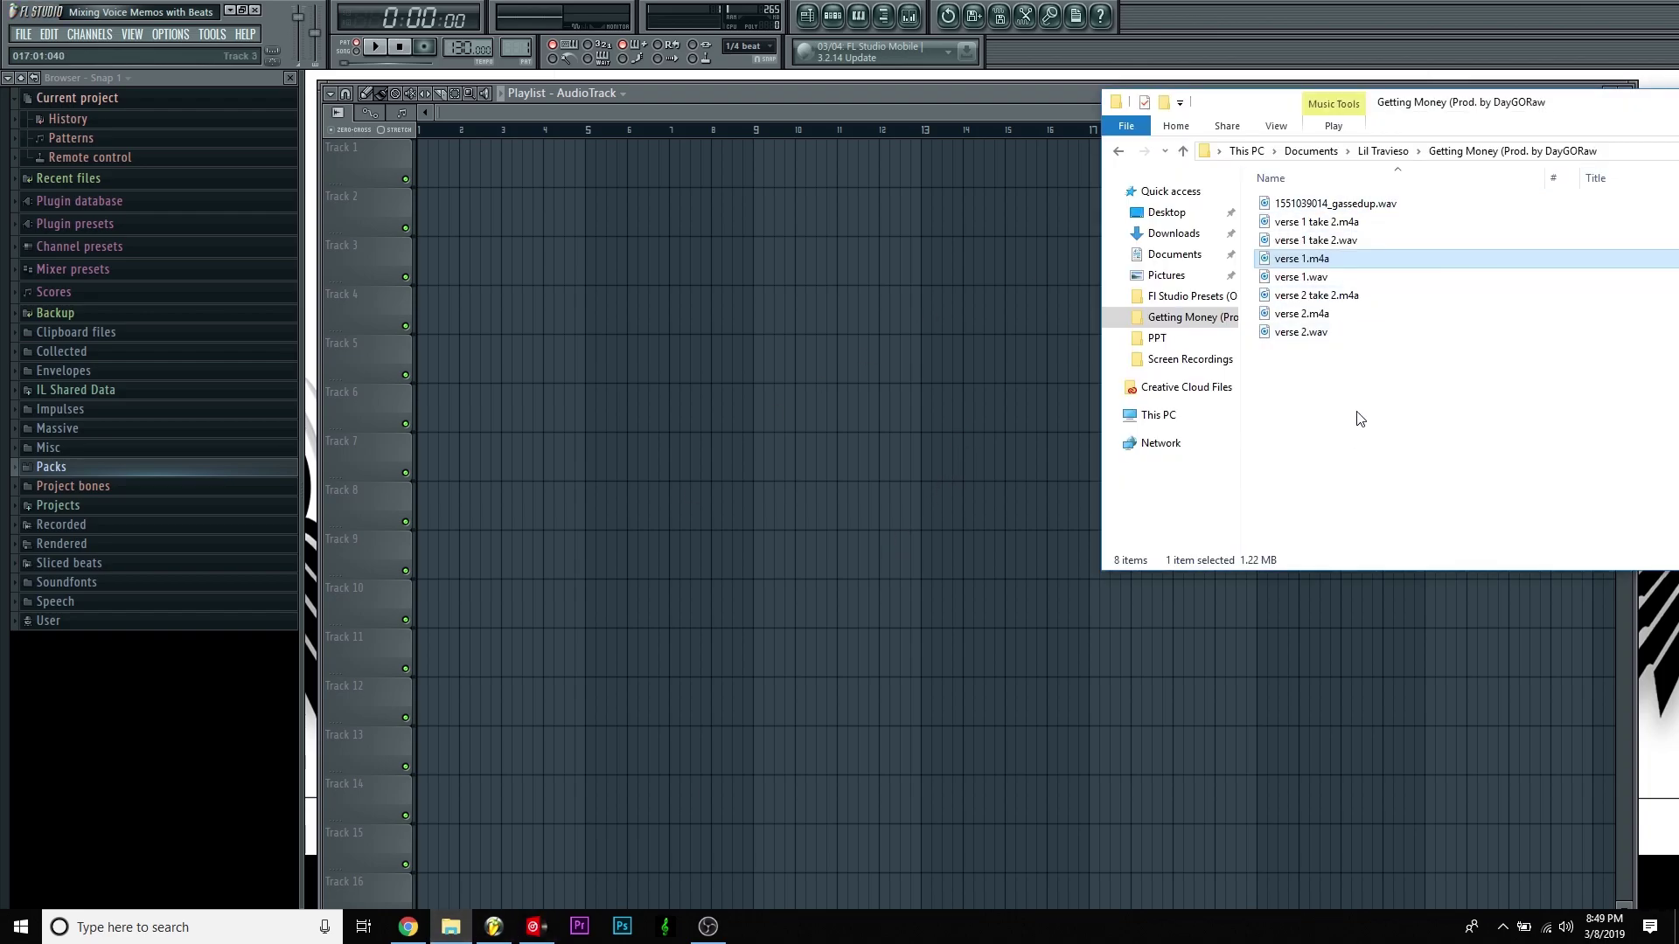
{"action": "left_click", "coordinate": [1350, 204]}
{"action": "left_click_drag", "start_coordinate": [1355, 206], "coordinate": [1314, 380]}
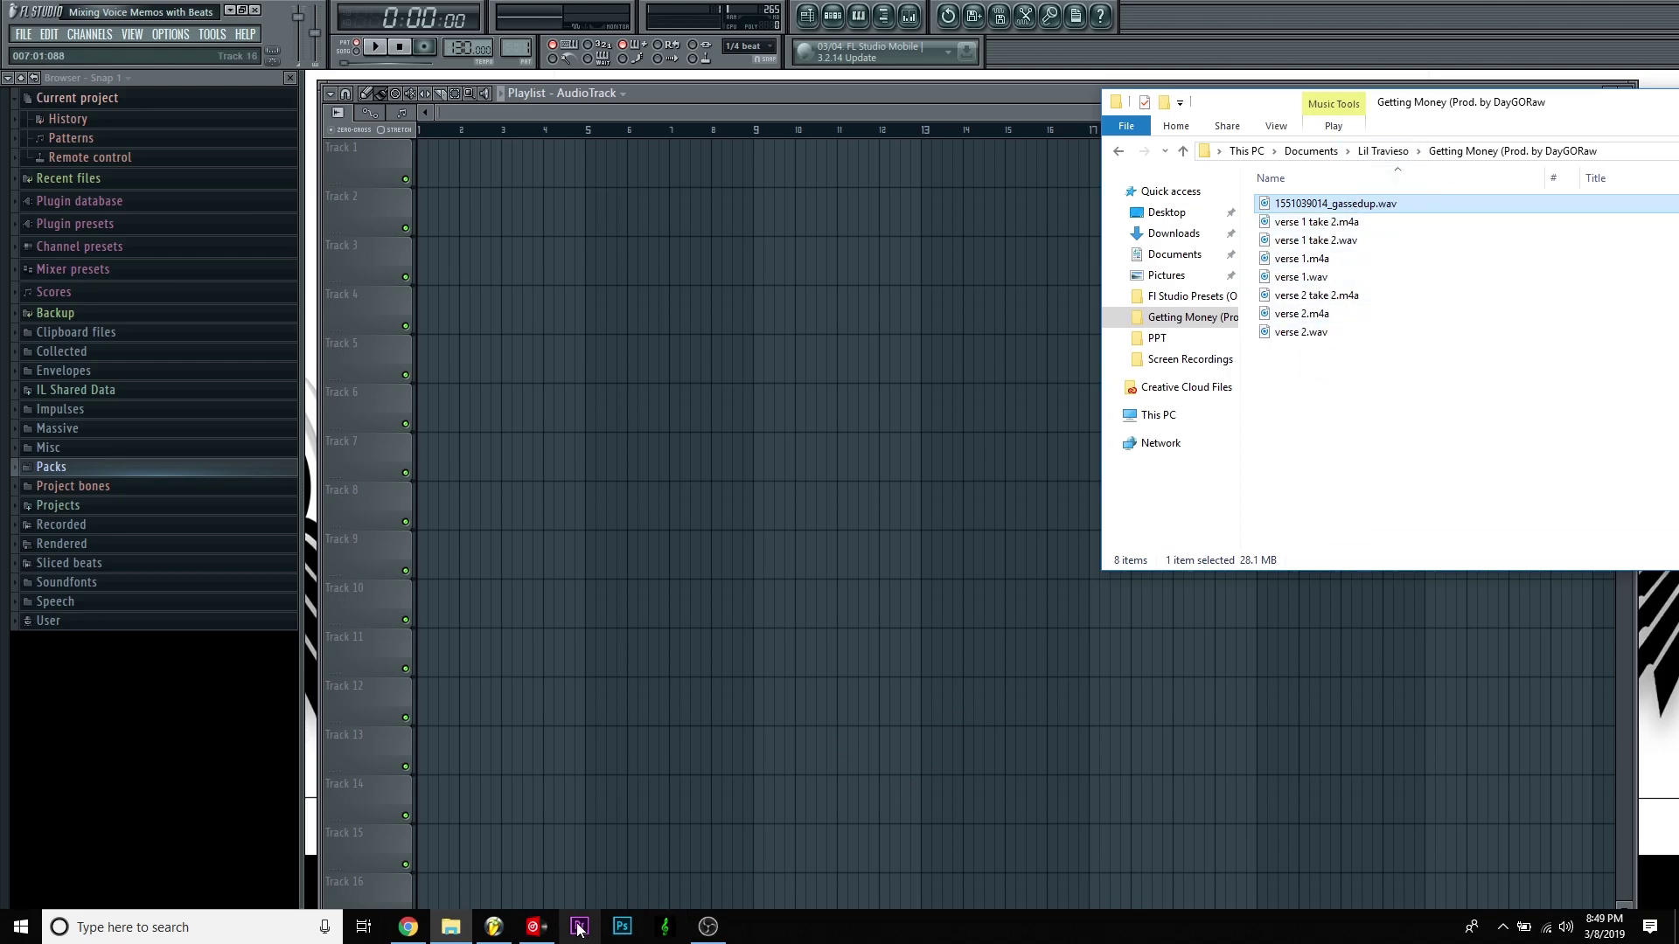
{"action": "left_click_drag", "start_coordinate": [1364, 204], "coordinate": [861, 210]}
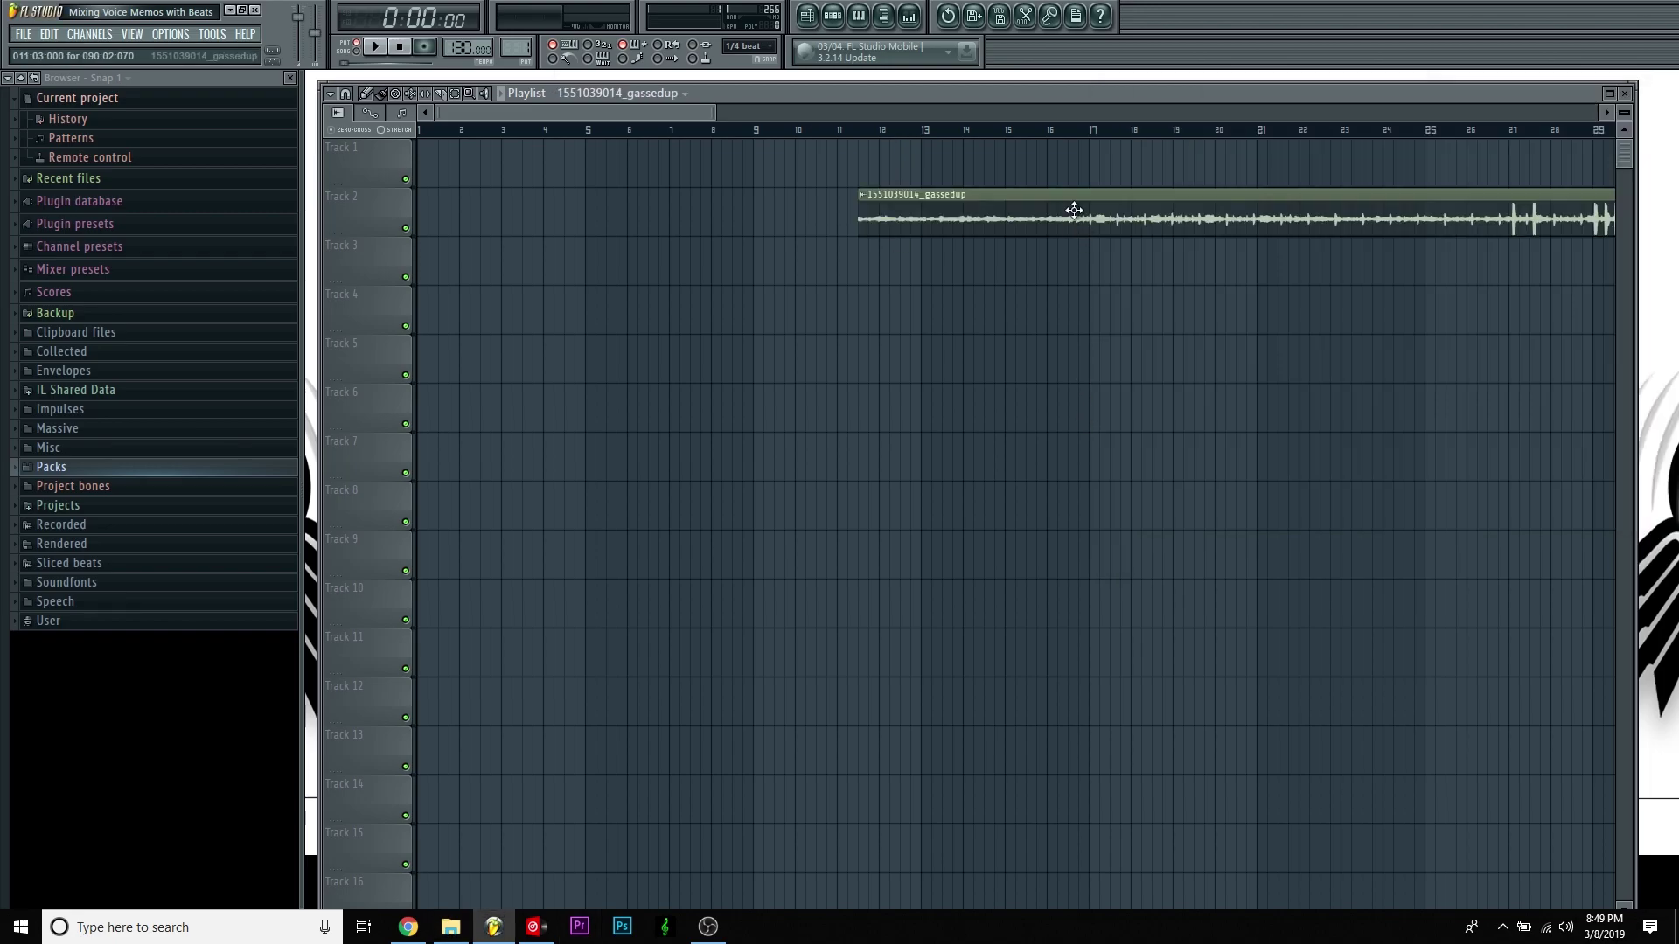
{"action": "left_click_drag", "start_coordinate": [1072, 210], "coordinate": [543, 100]}
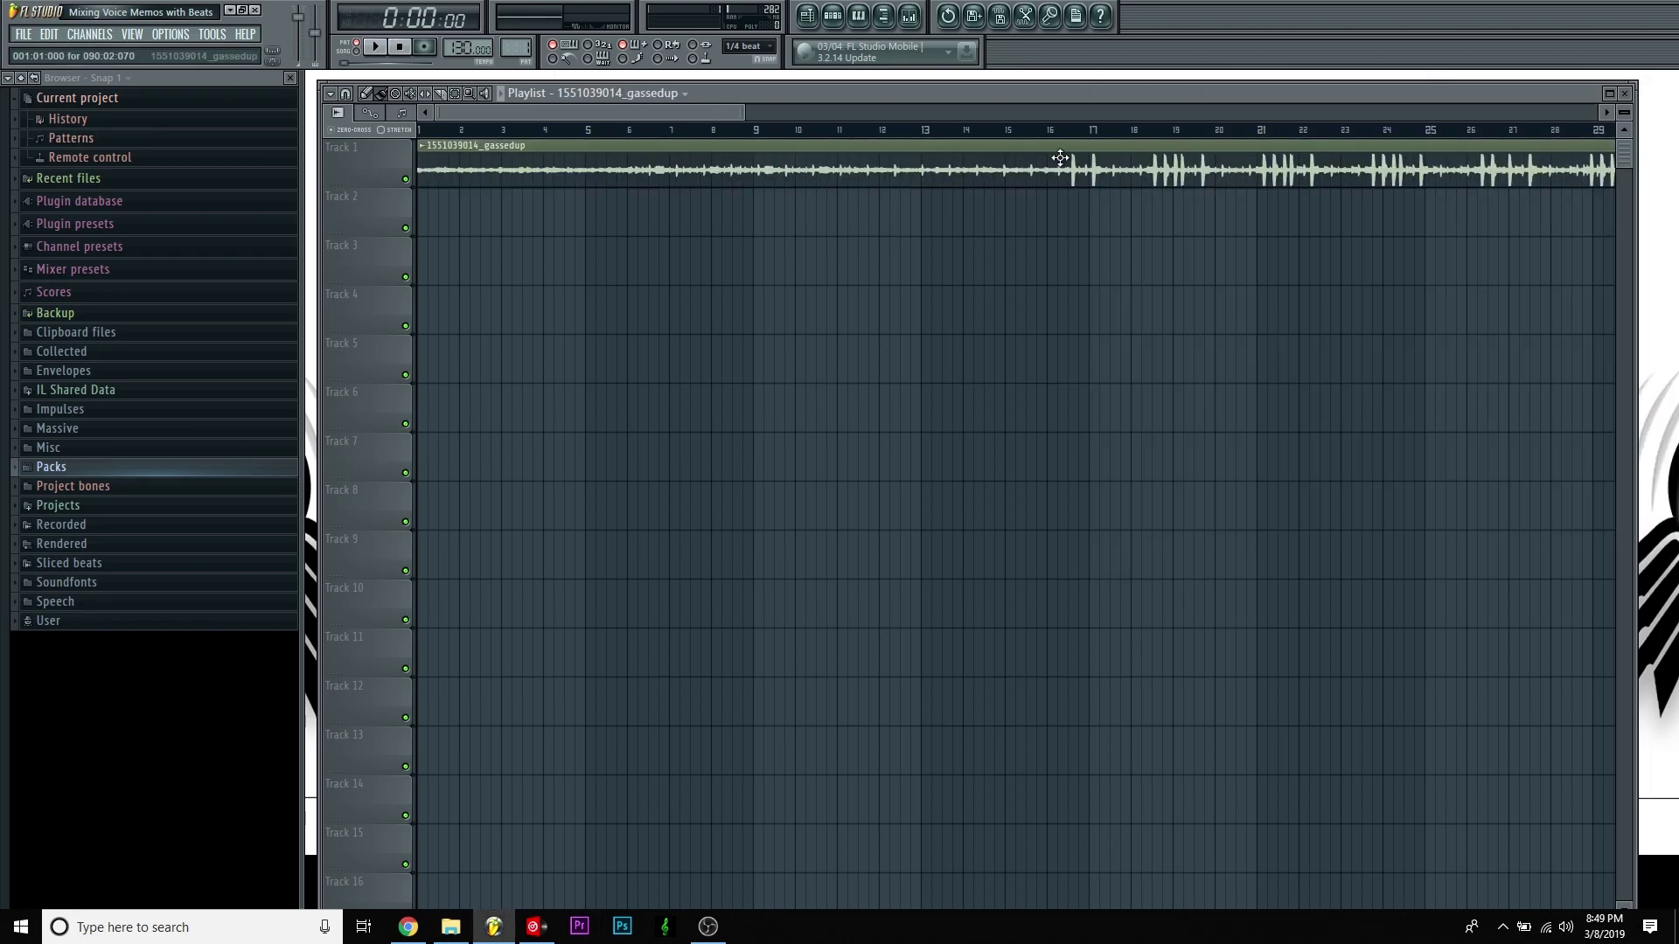
- Inspect the beat clip's channel settings and its track in the Mixer
{"action": "double_click", "coordinate": [776, 166]}
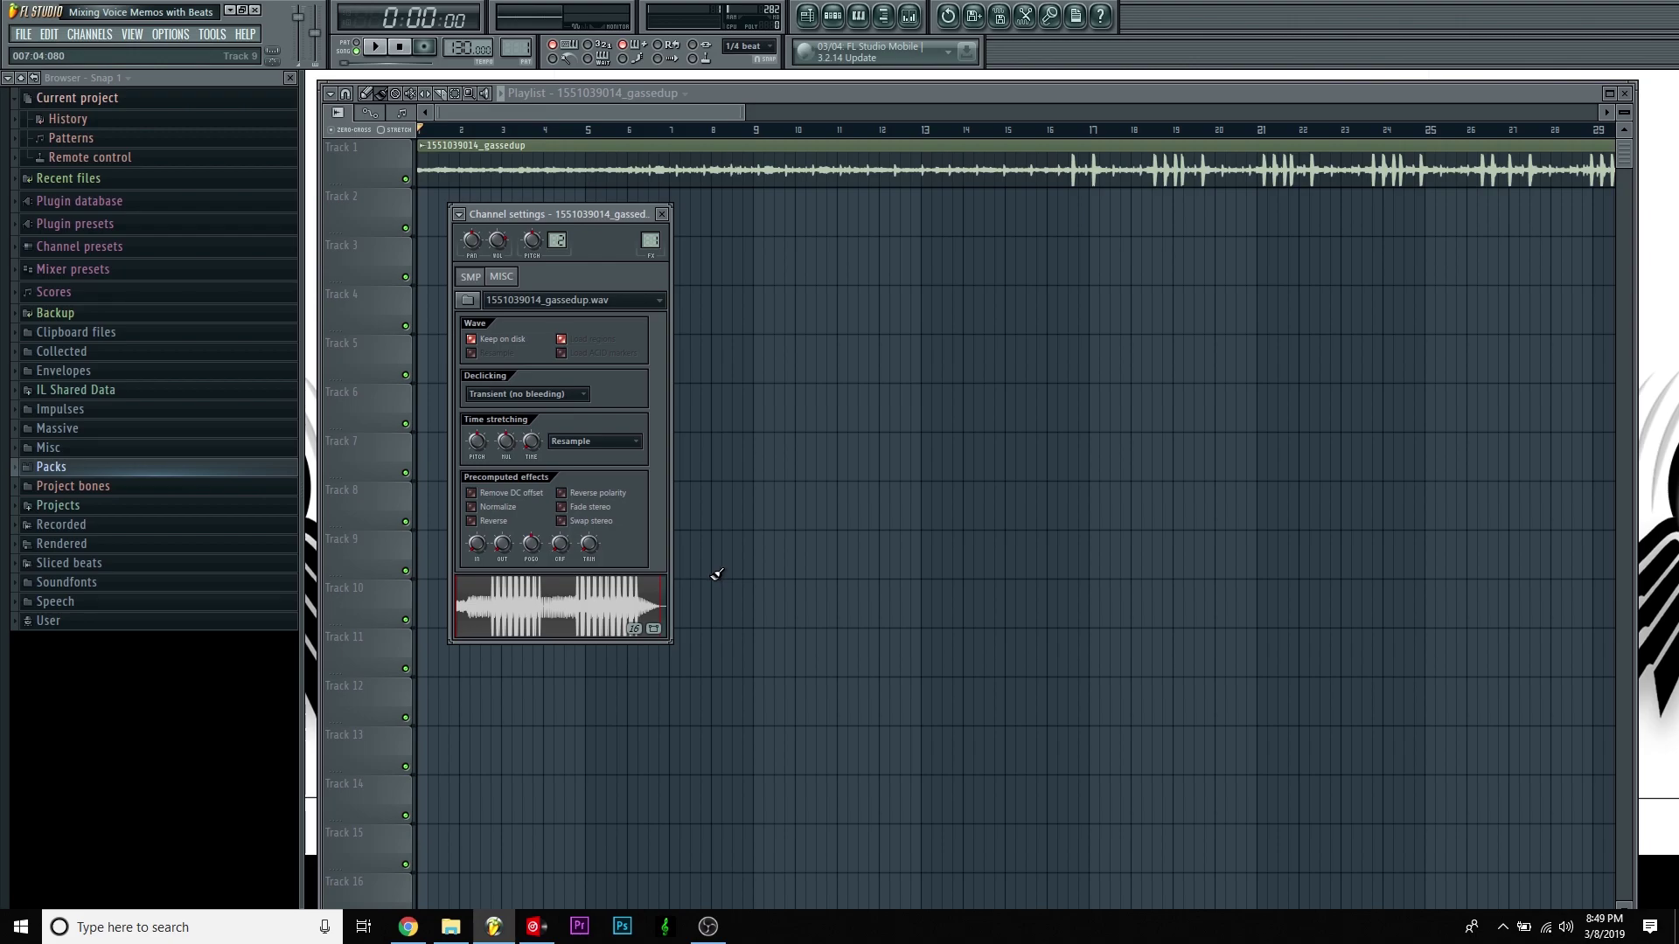
{"action": "left_click", "coordinate": [909, 15]}
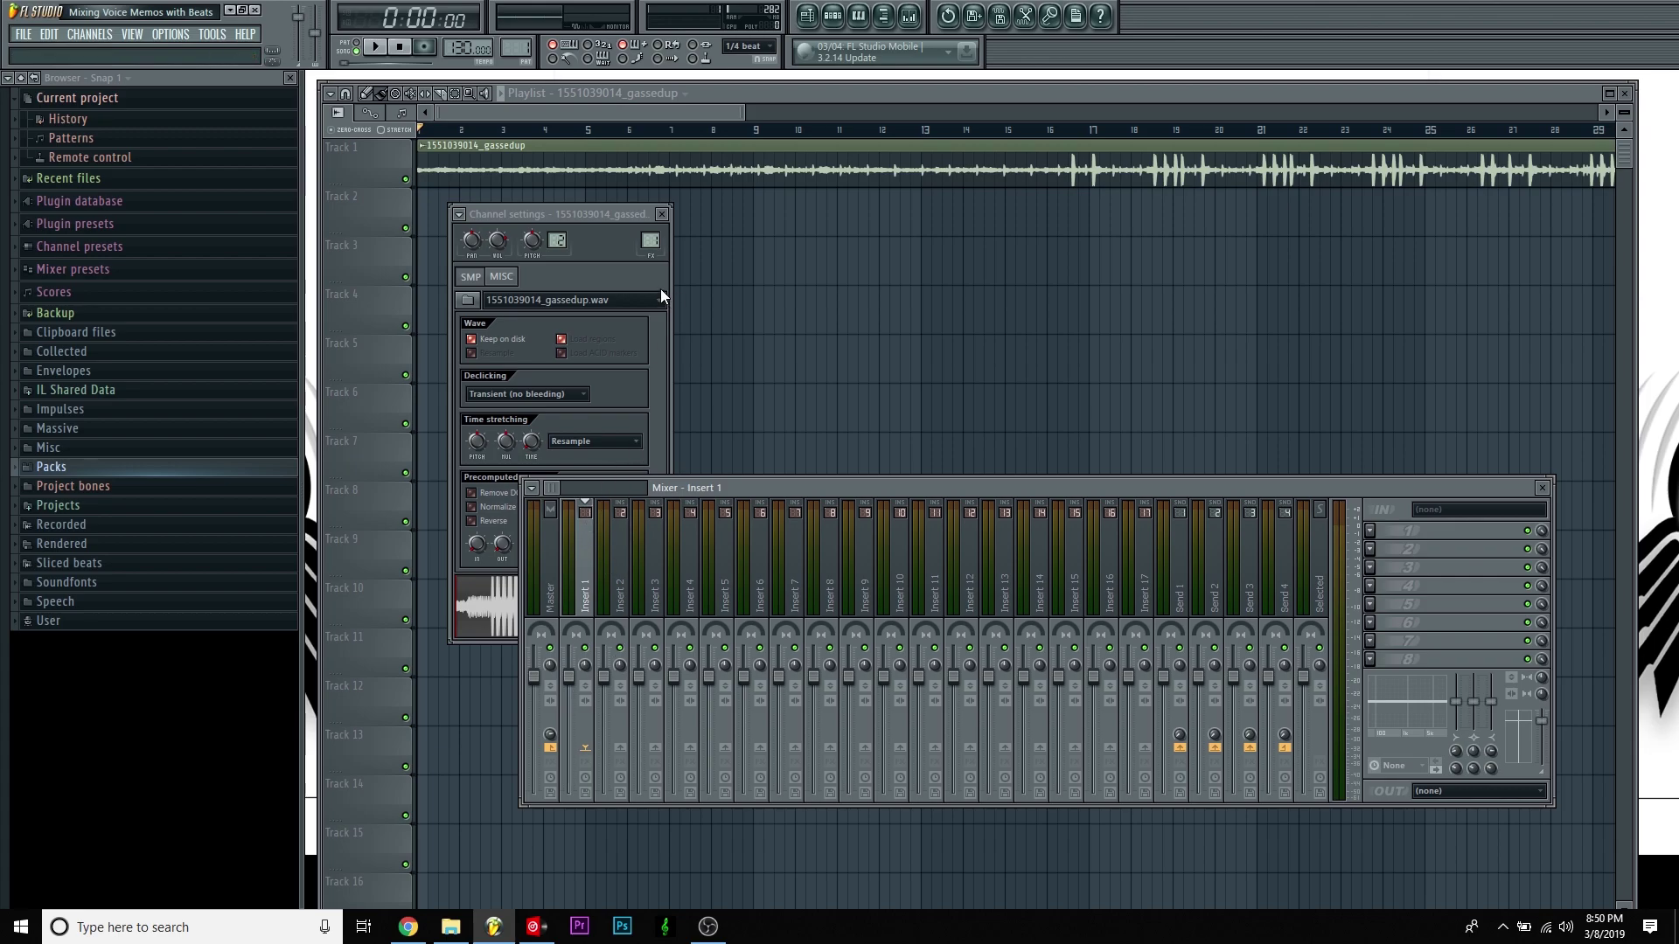
{"action": "left_click", "coordinate": [716, 118]}
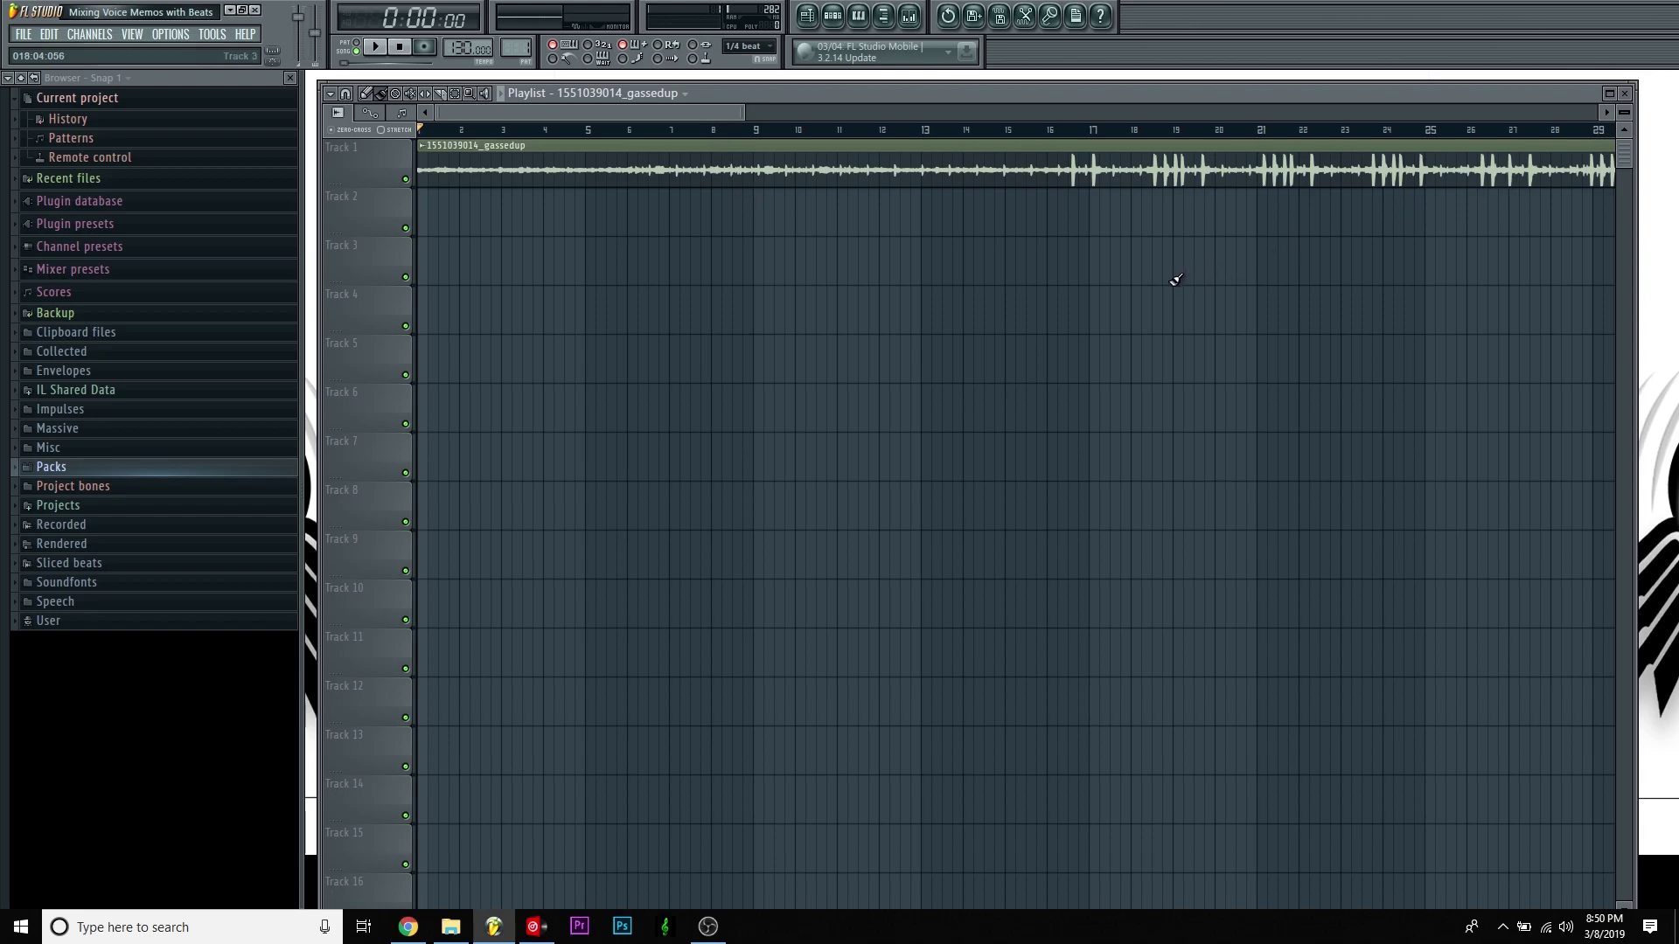
{"action": "left_click_drag", "start_coordinate": [743, 112], "coordinate": [623, 133]}
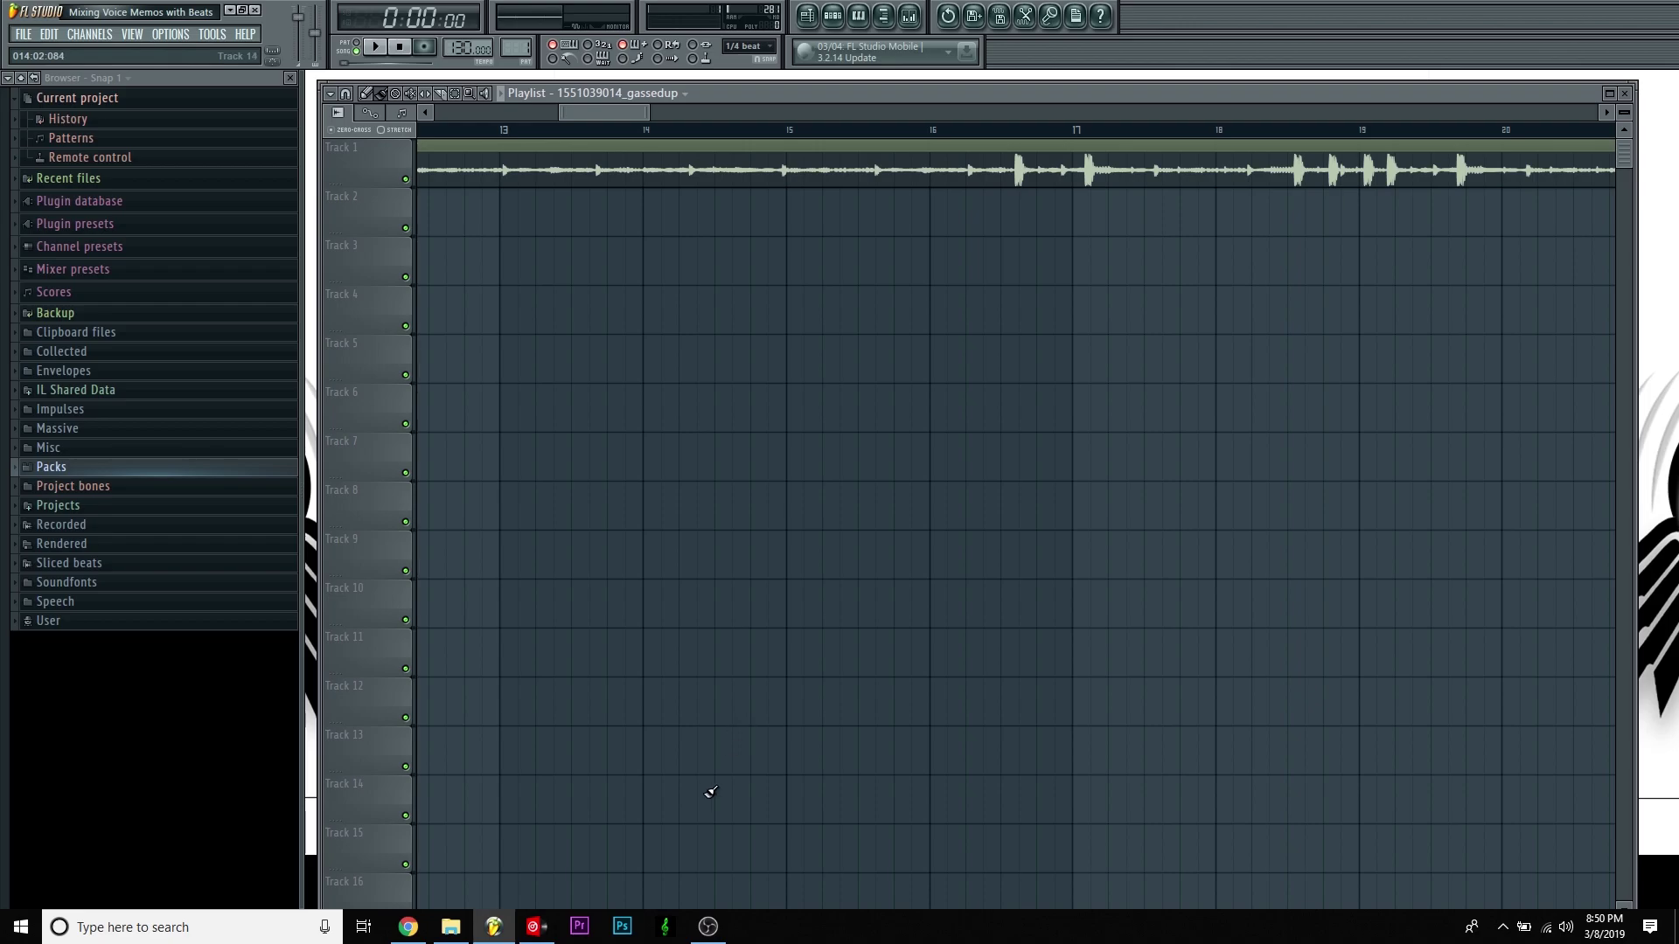
{"action": "left_click", "coordinate": [535, 927]}
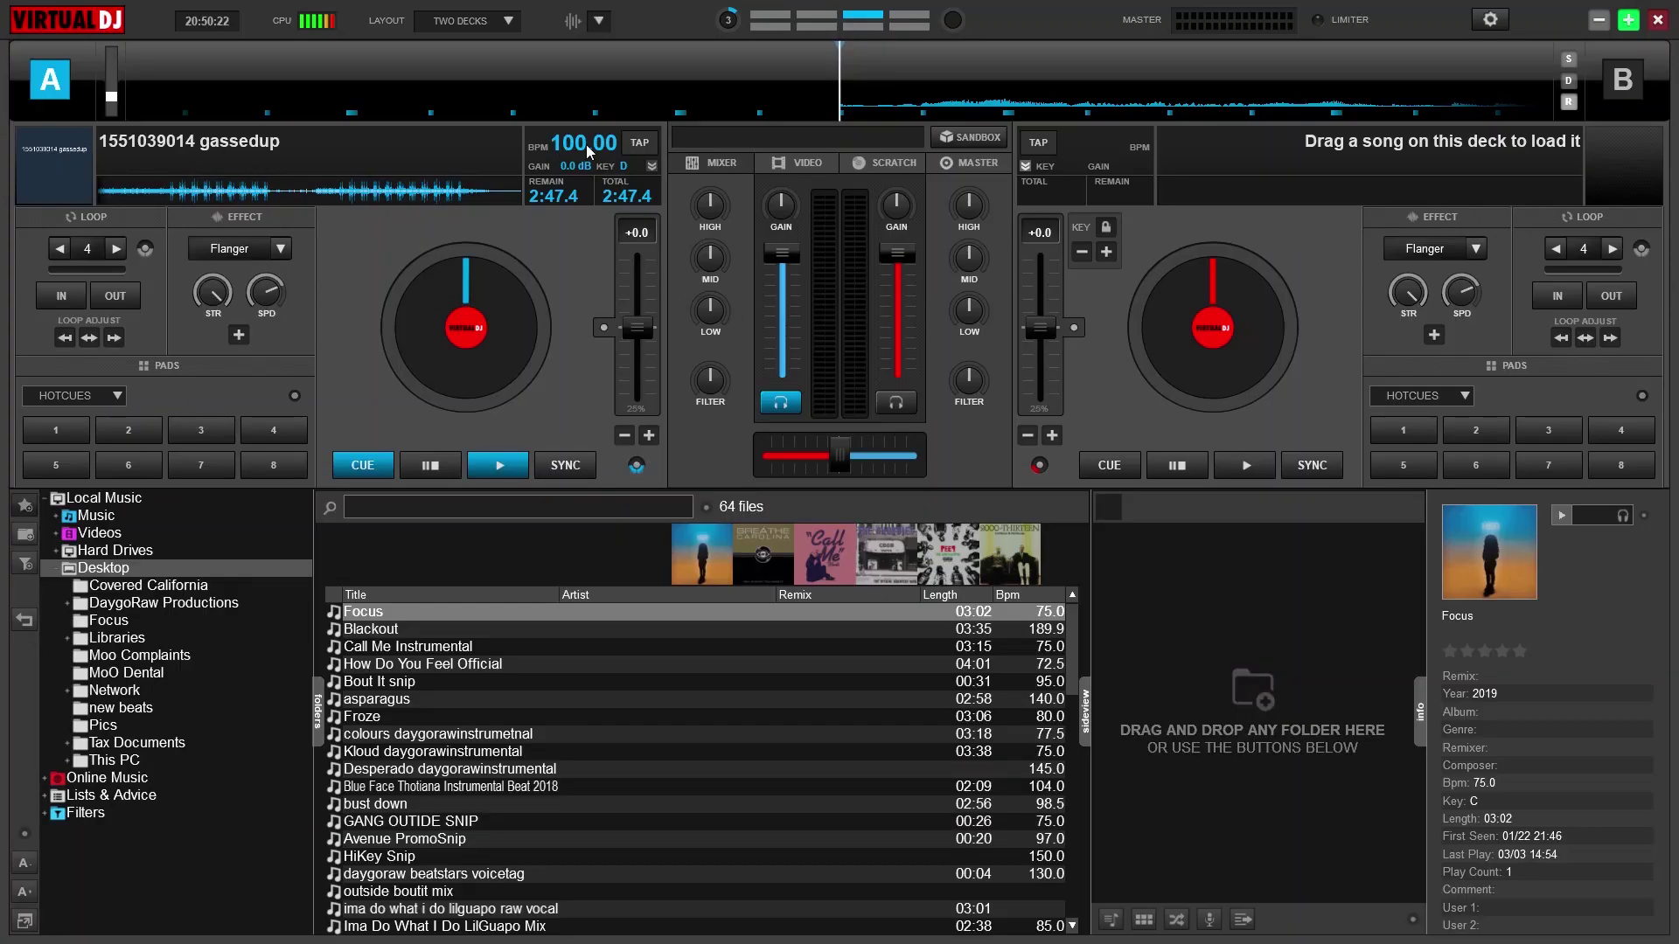
{"action": "left_click", "coordinate": [1598, 19]}
{"action": "left_click", "coordinate": [450, 927]}
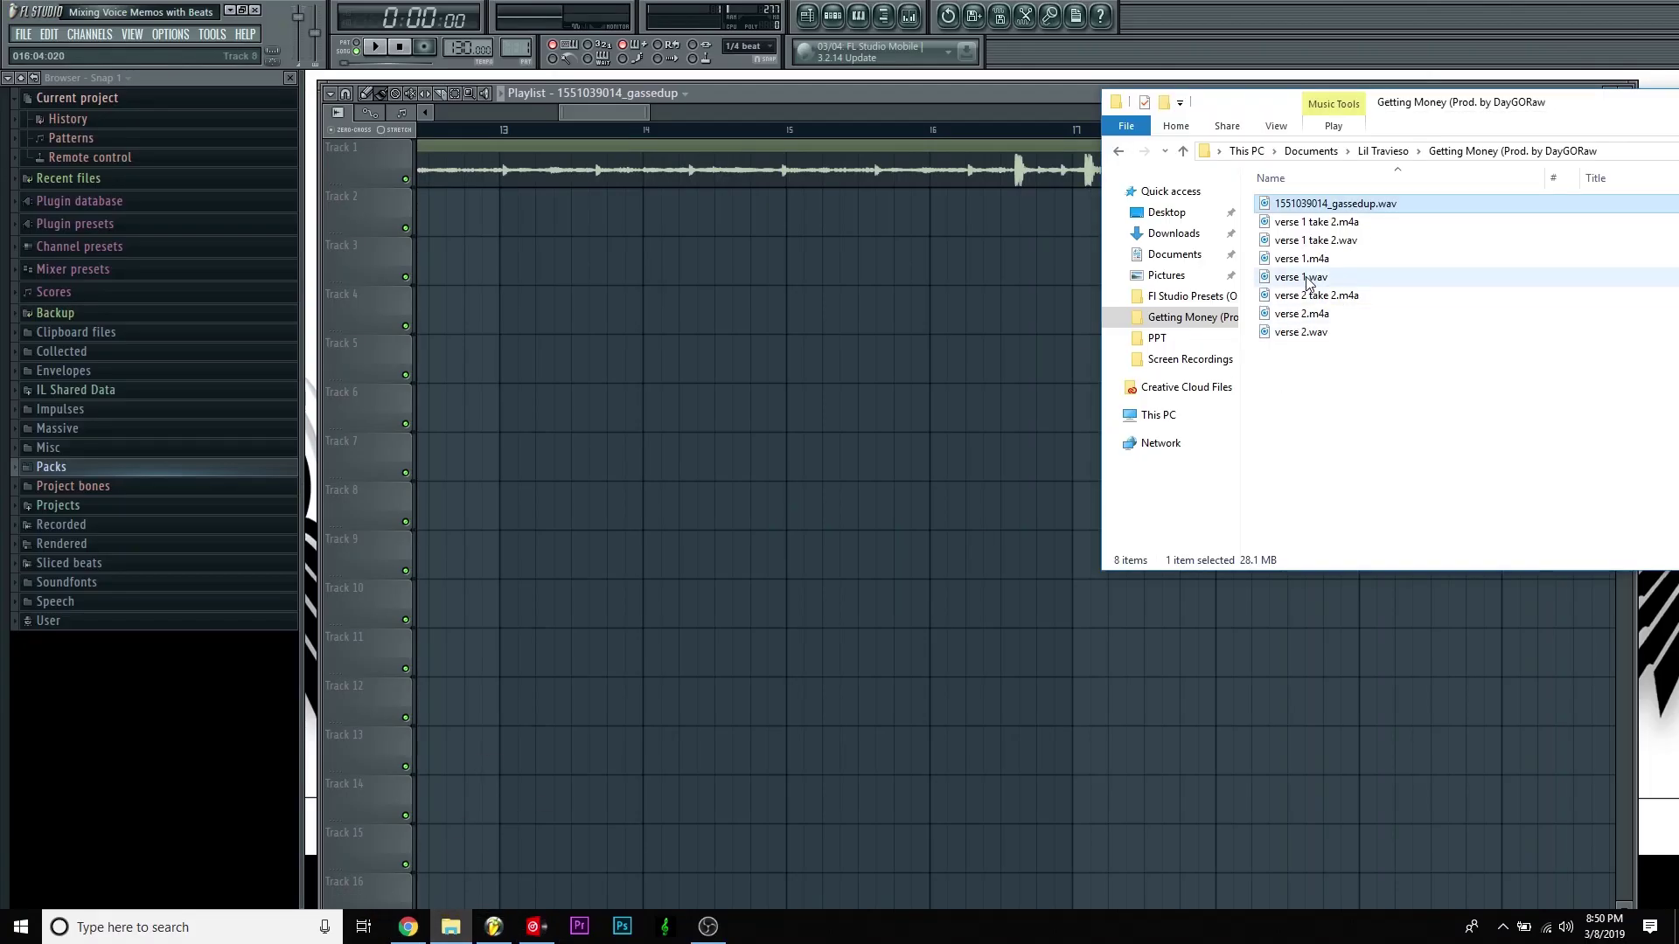
{"action": "left_click_drag", "start_coordinate": [1316, 204], "coordinate": [1355, 162]}
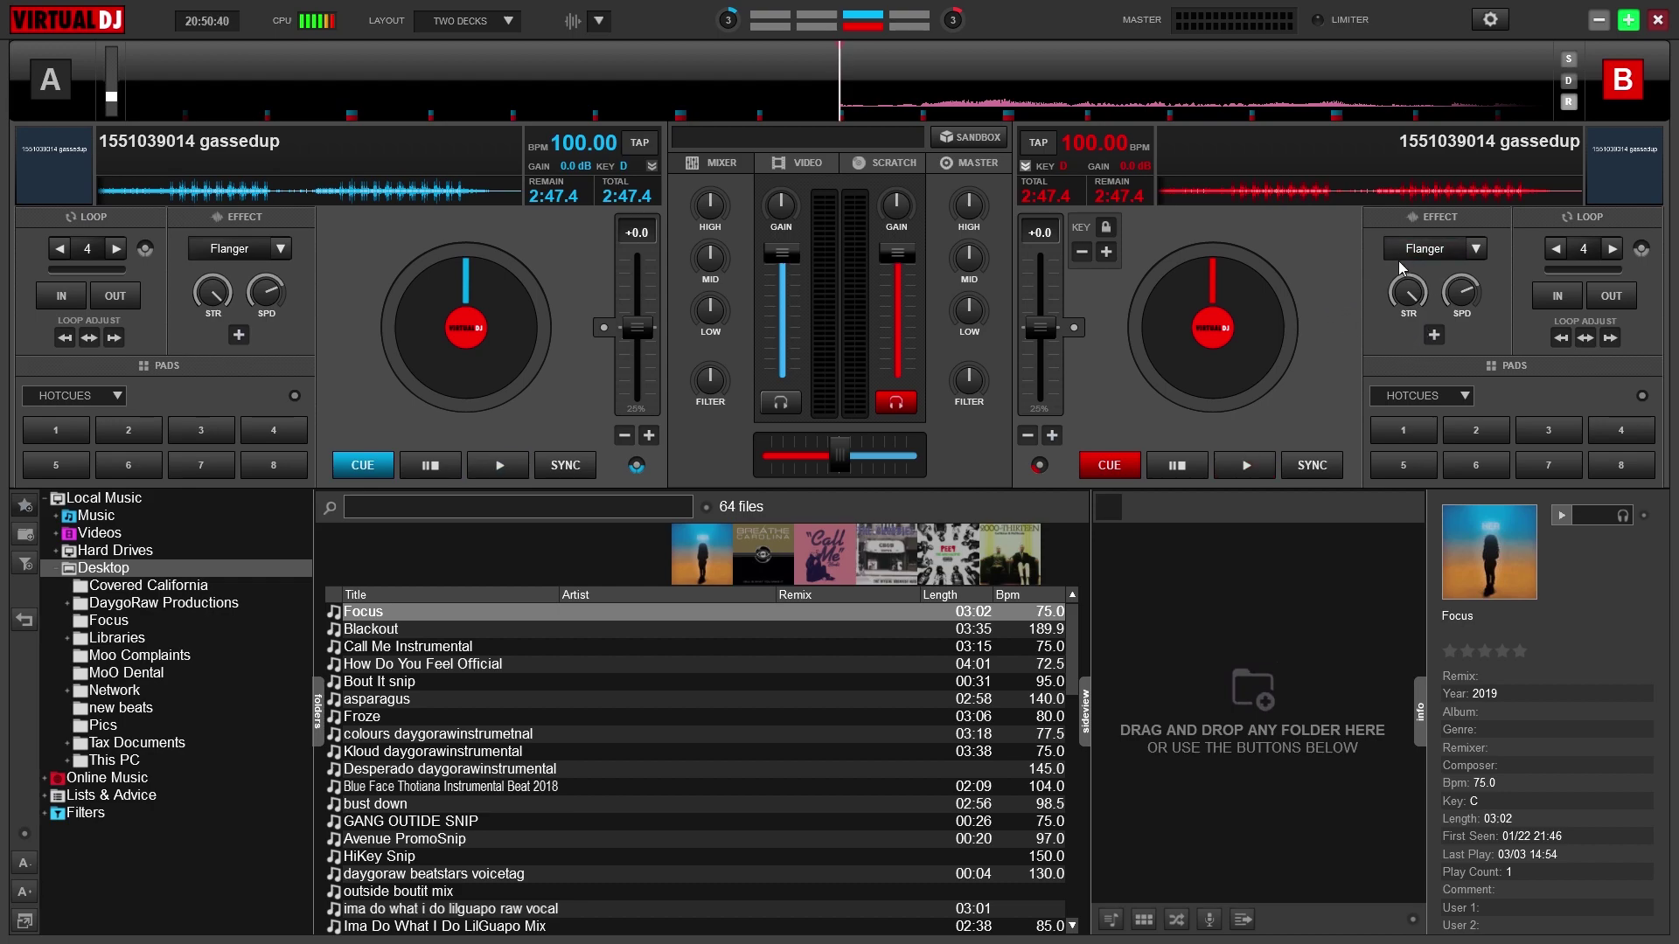
{"action": "left_click", "coordinate": [1598, 21]}
- Return to FL Studio, detect the beat clip's tempo in the 75 to 150 BPM range and apply the detected 100 BPM to the project
{"action": "left_click", "coordinate": [783, 167]}
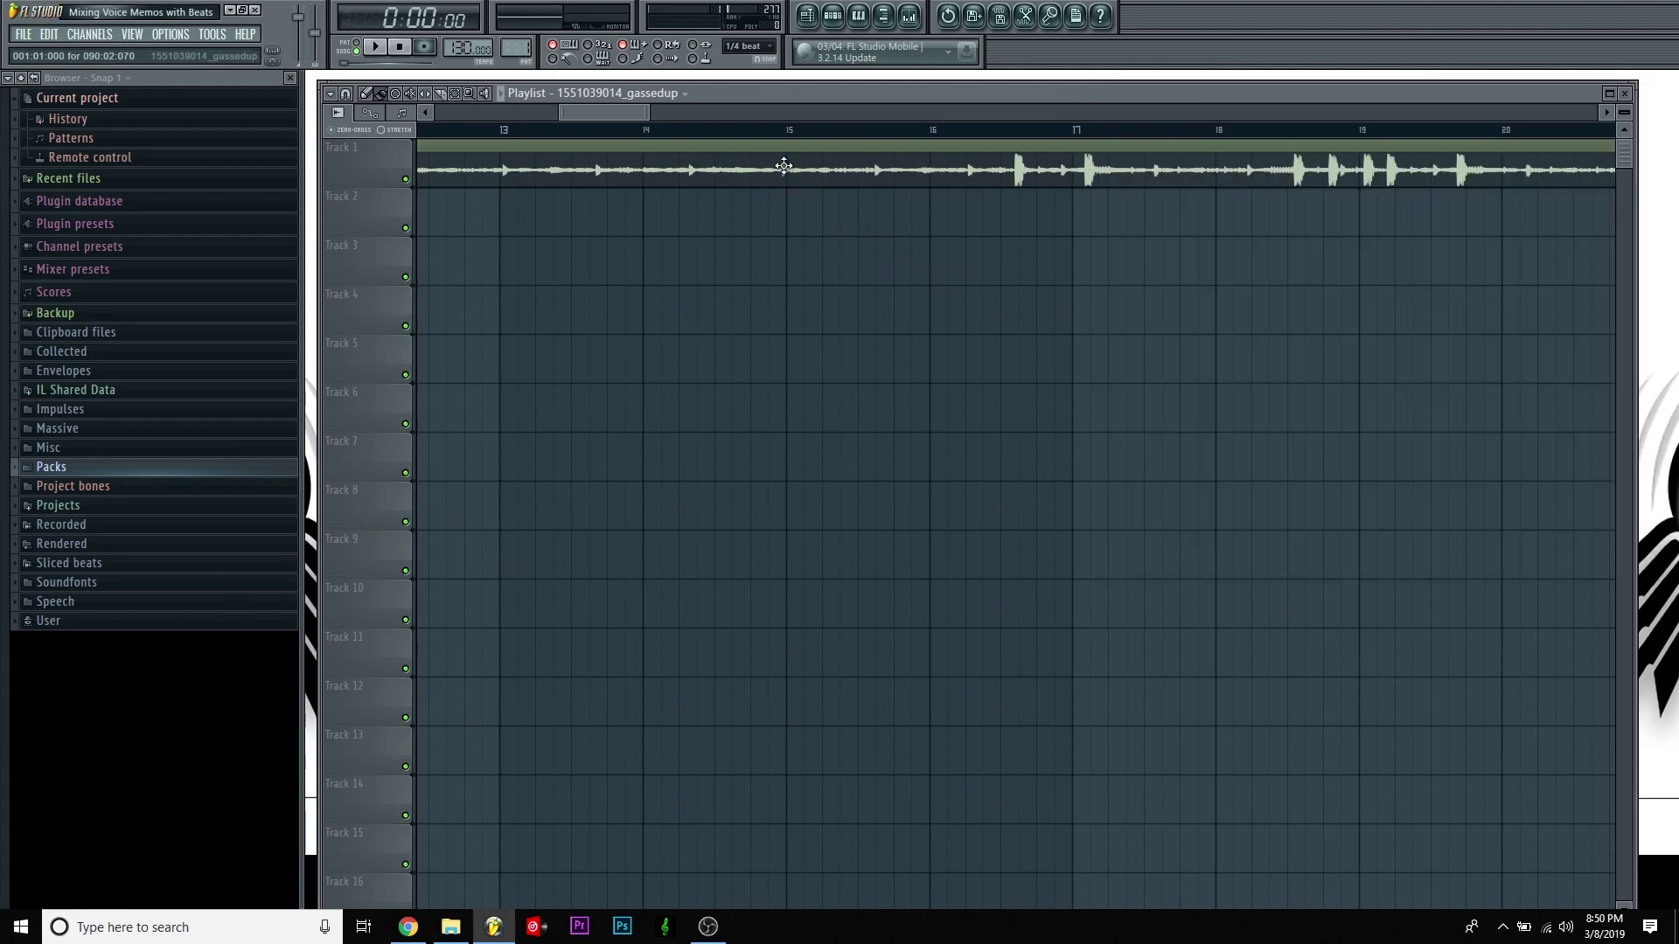
{"action": "double_click", "coordinate": [783, 167]}
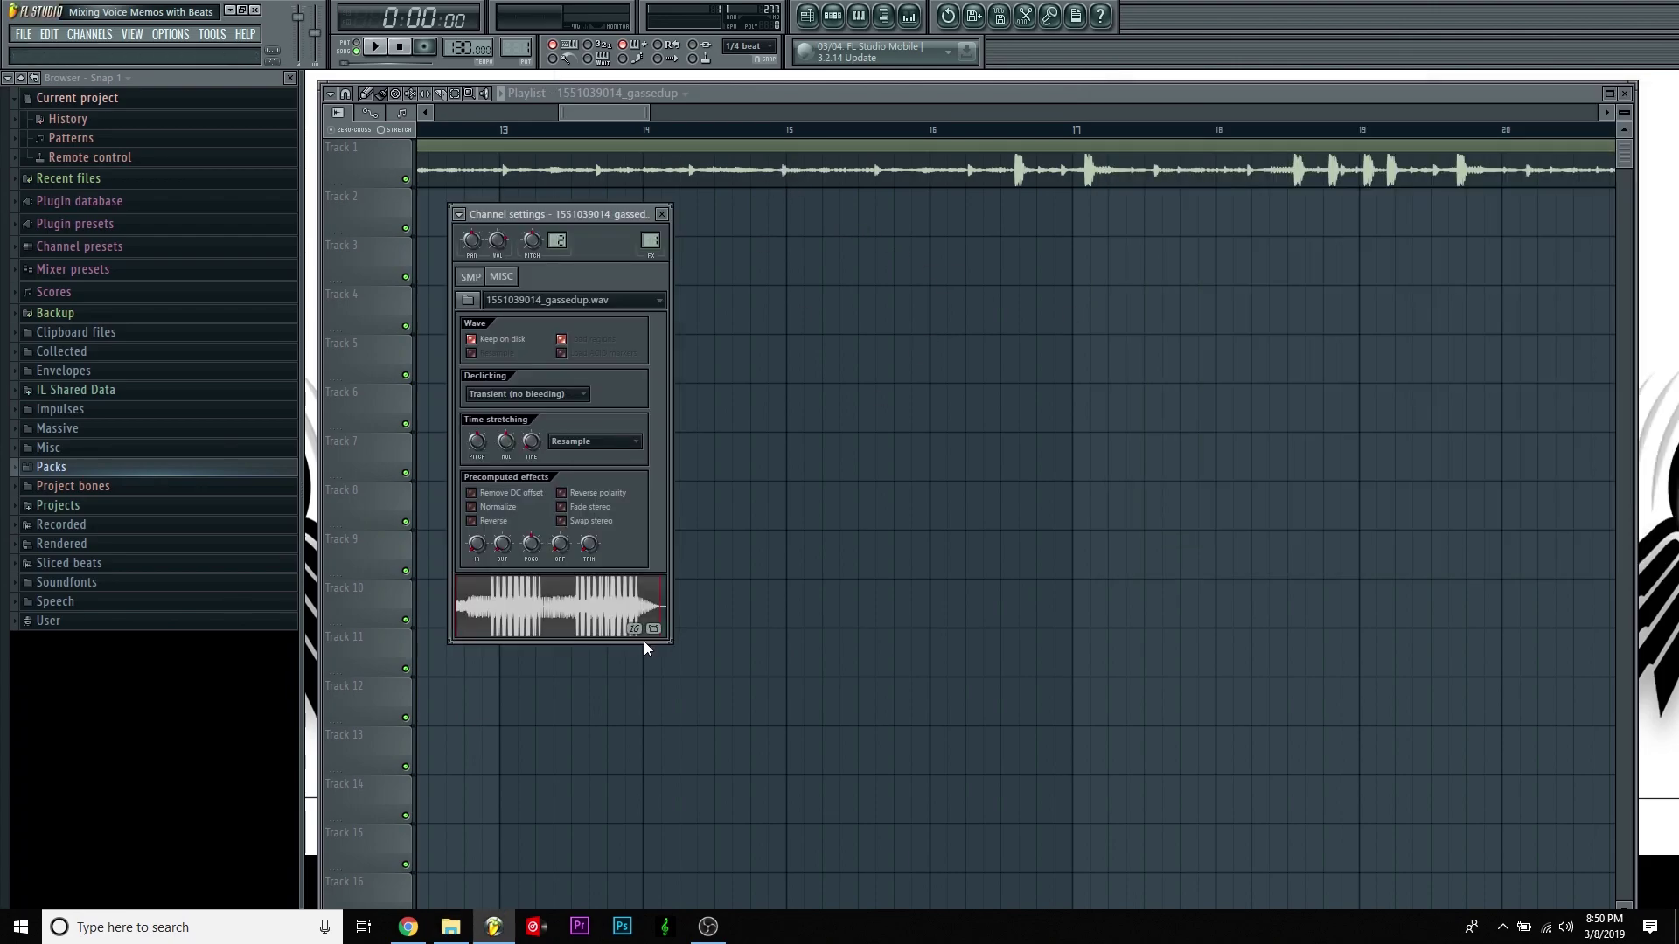
{"action": "right_click", "coordinate": [537, 579]}
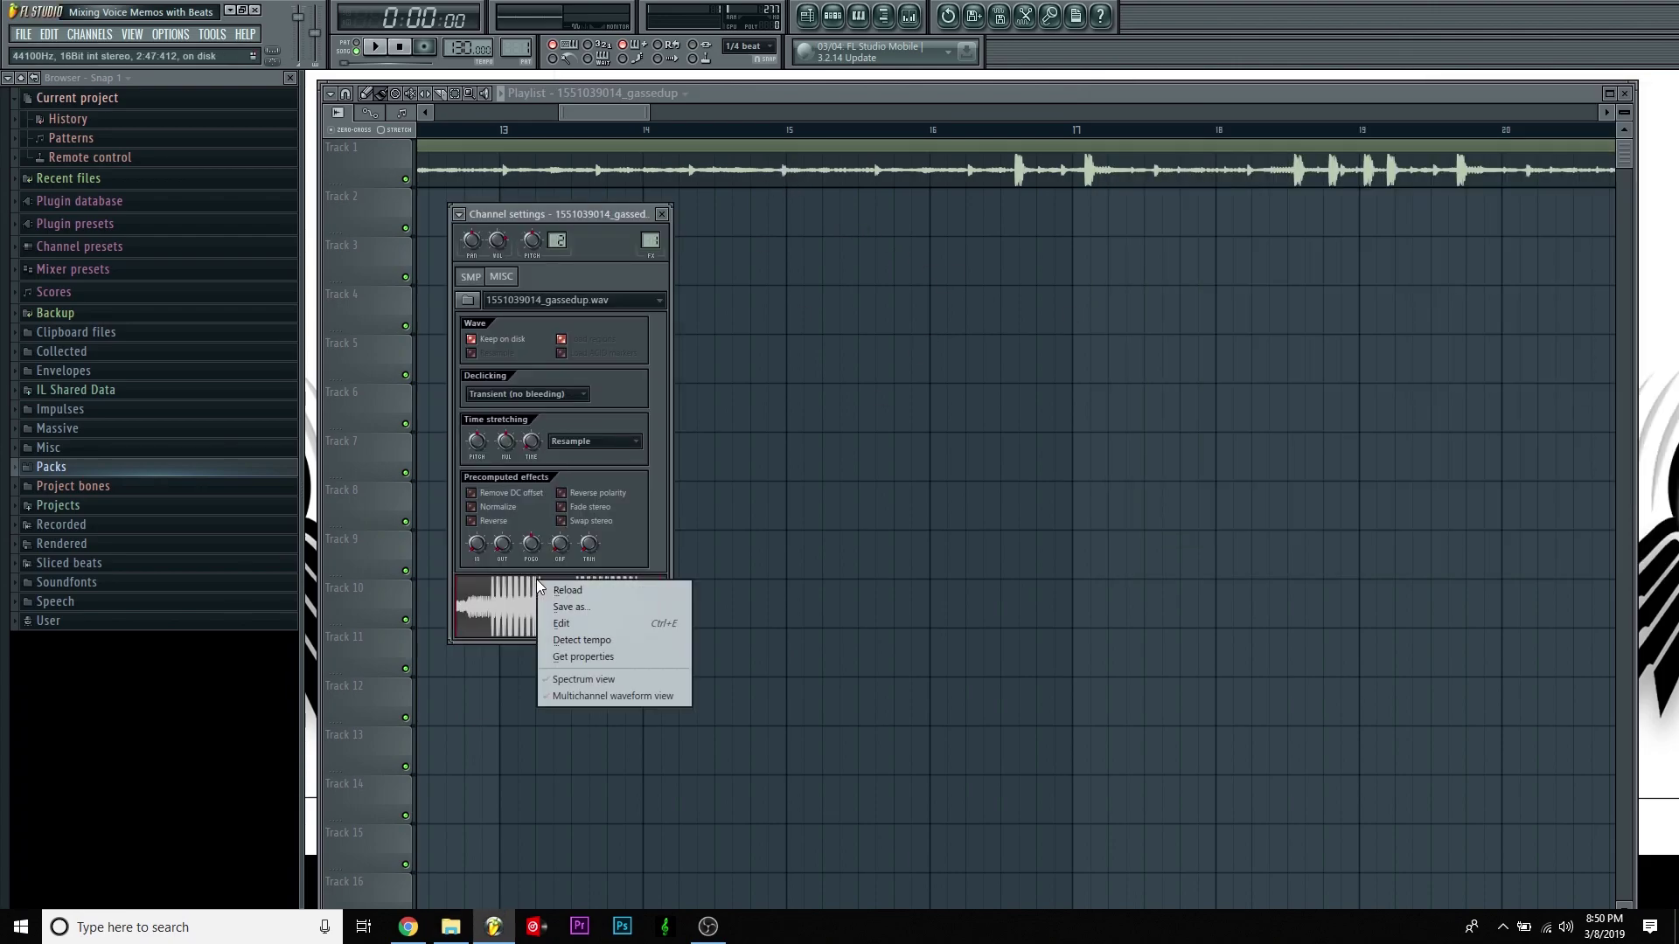
{"action": "left_click", "coordinate": [609, 637]}
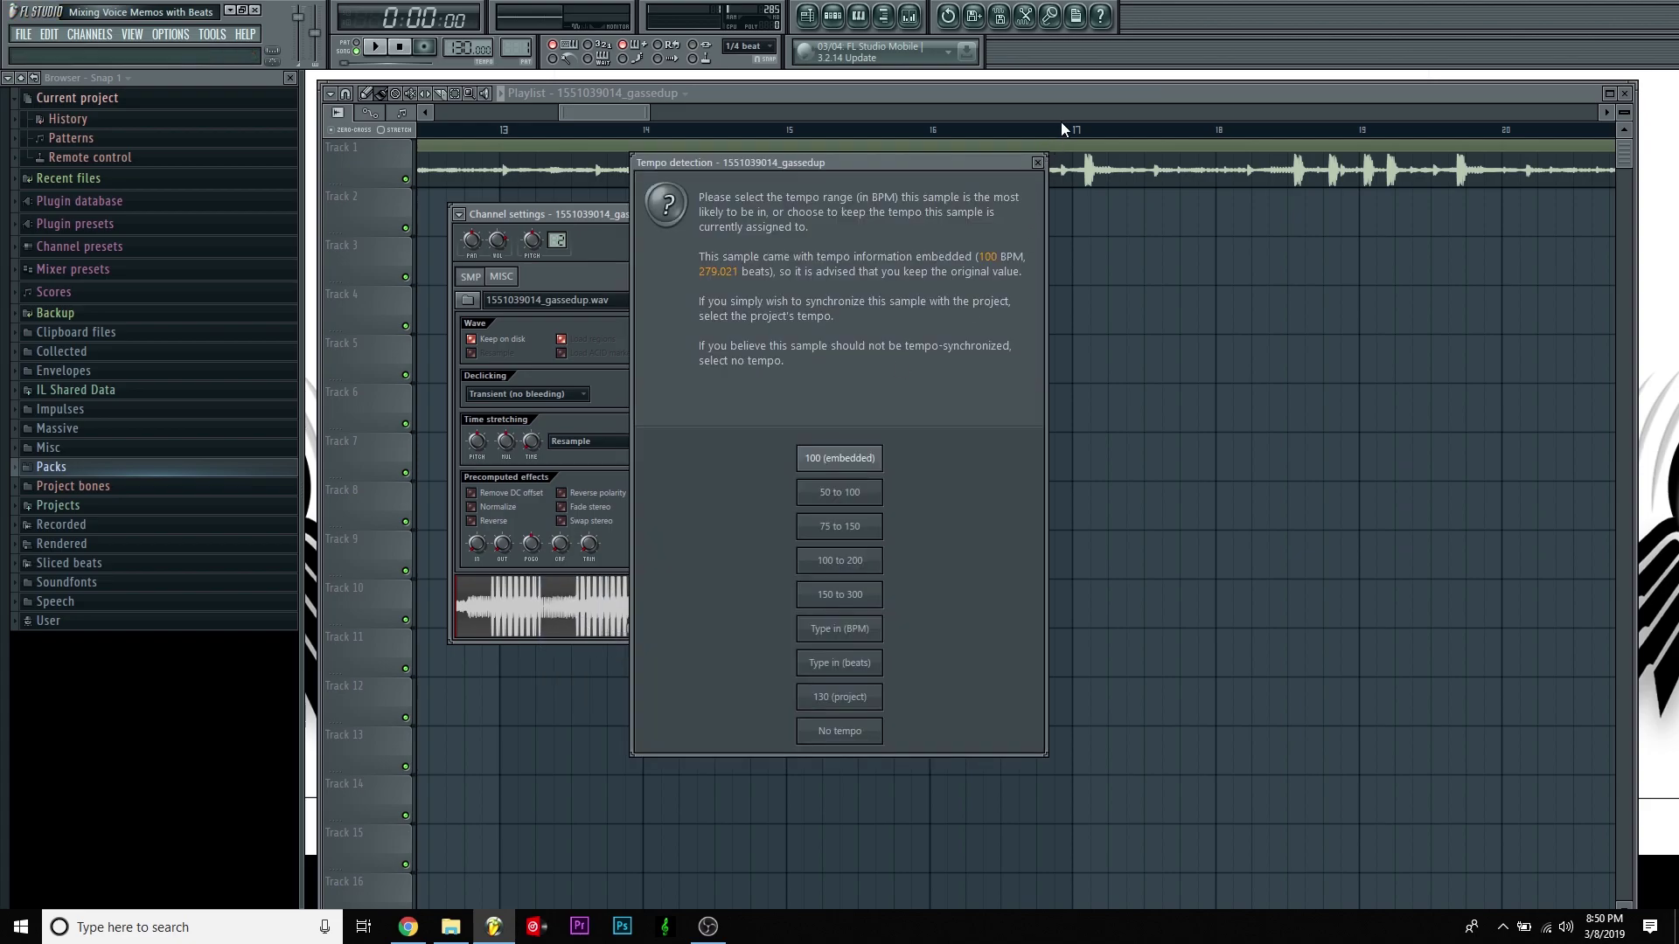
{"action": "left_click", "coordinate": [1038, 163]}
{"action": "right_click", "coordinate": [543, 611]}
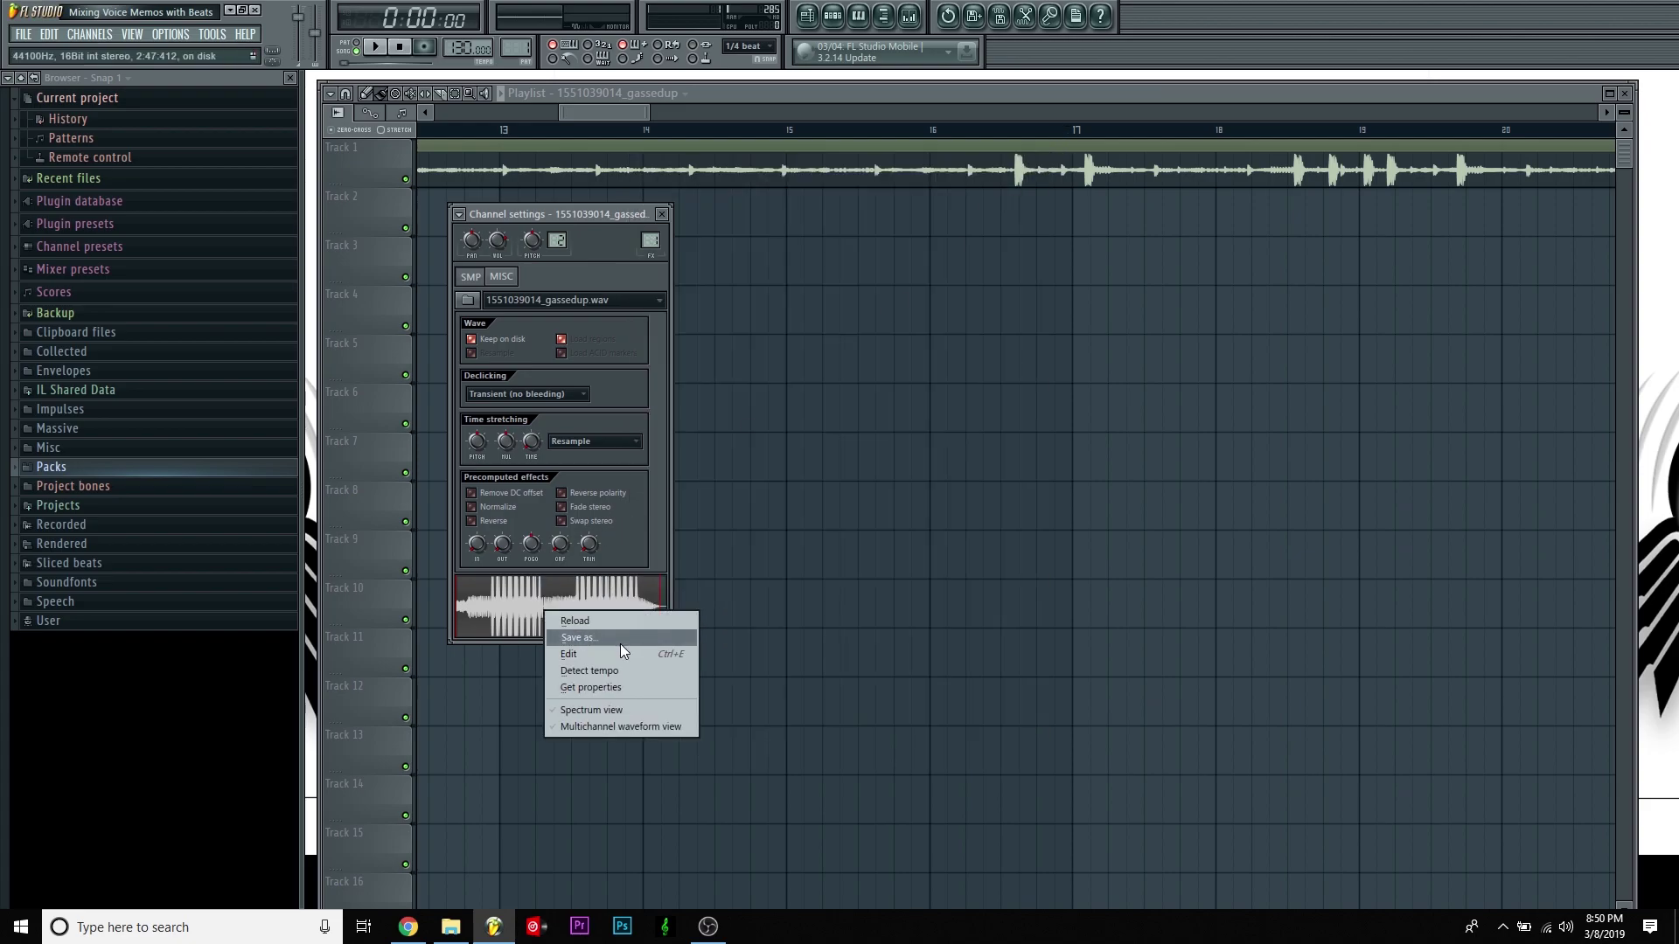
{"action": "right_click", "coordinate": [495, 623]}
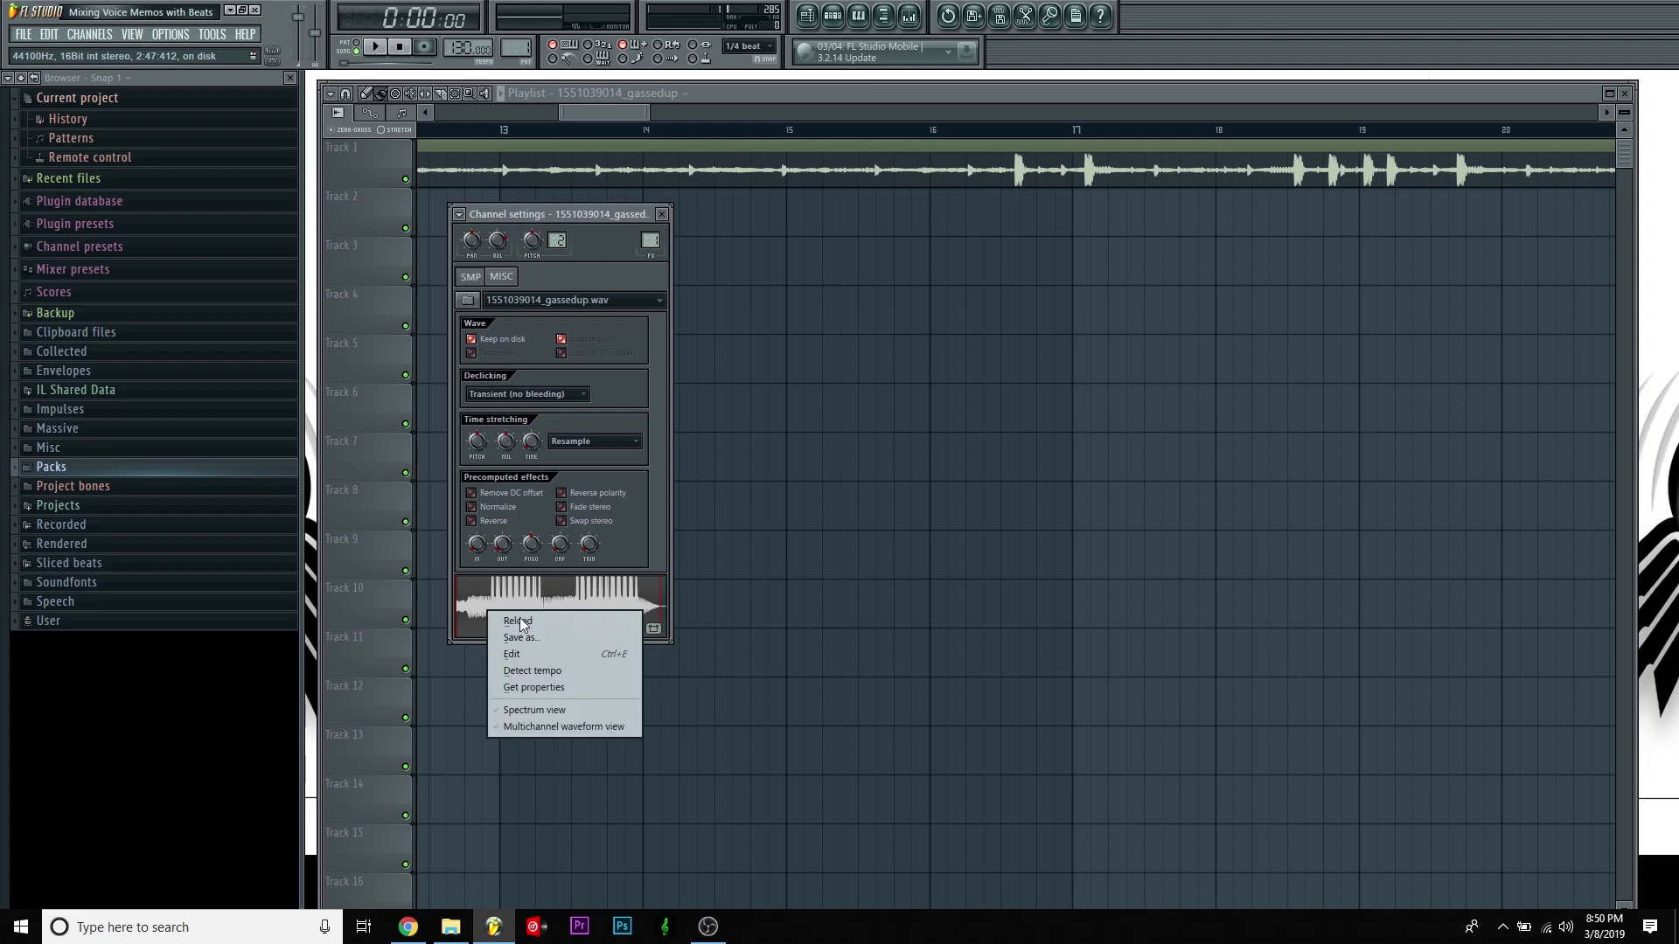
{"action": "left_click", "coordinate": [547, 666]}
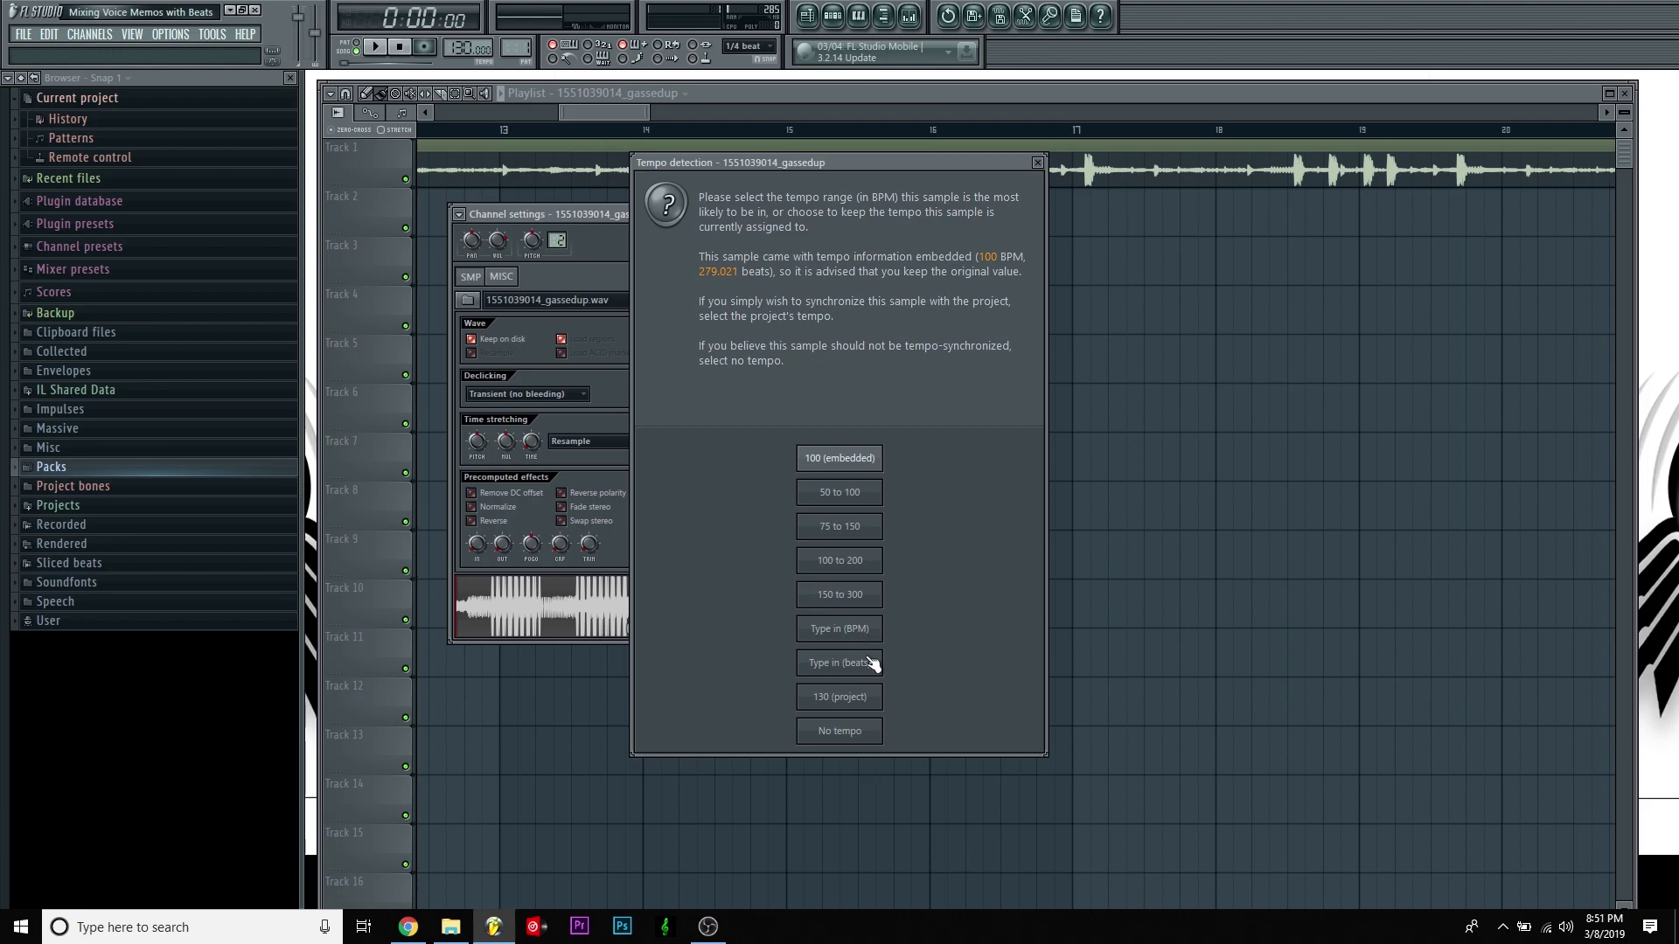
{"action": "left_click", "coordinate": [865, 540]}
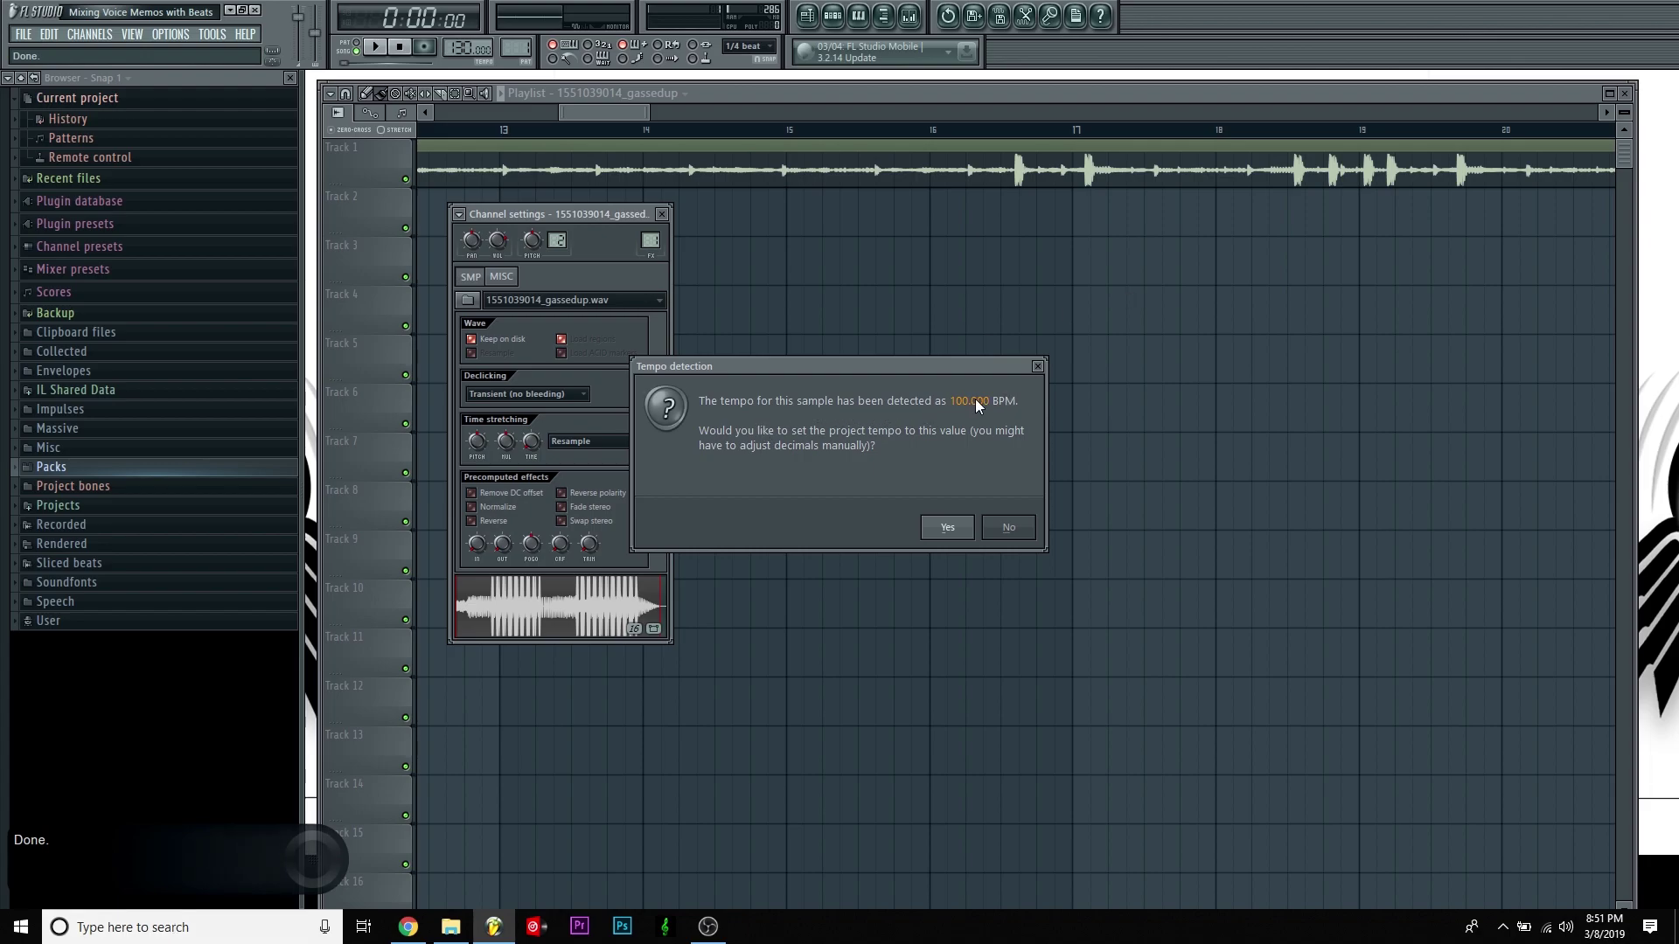
{"action": "left_click", "coordinate": [947, 527]}
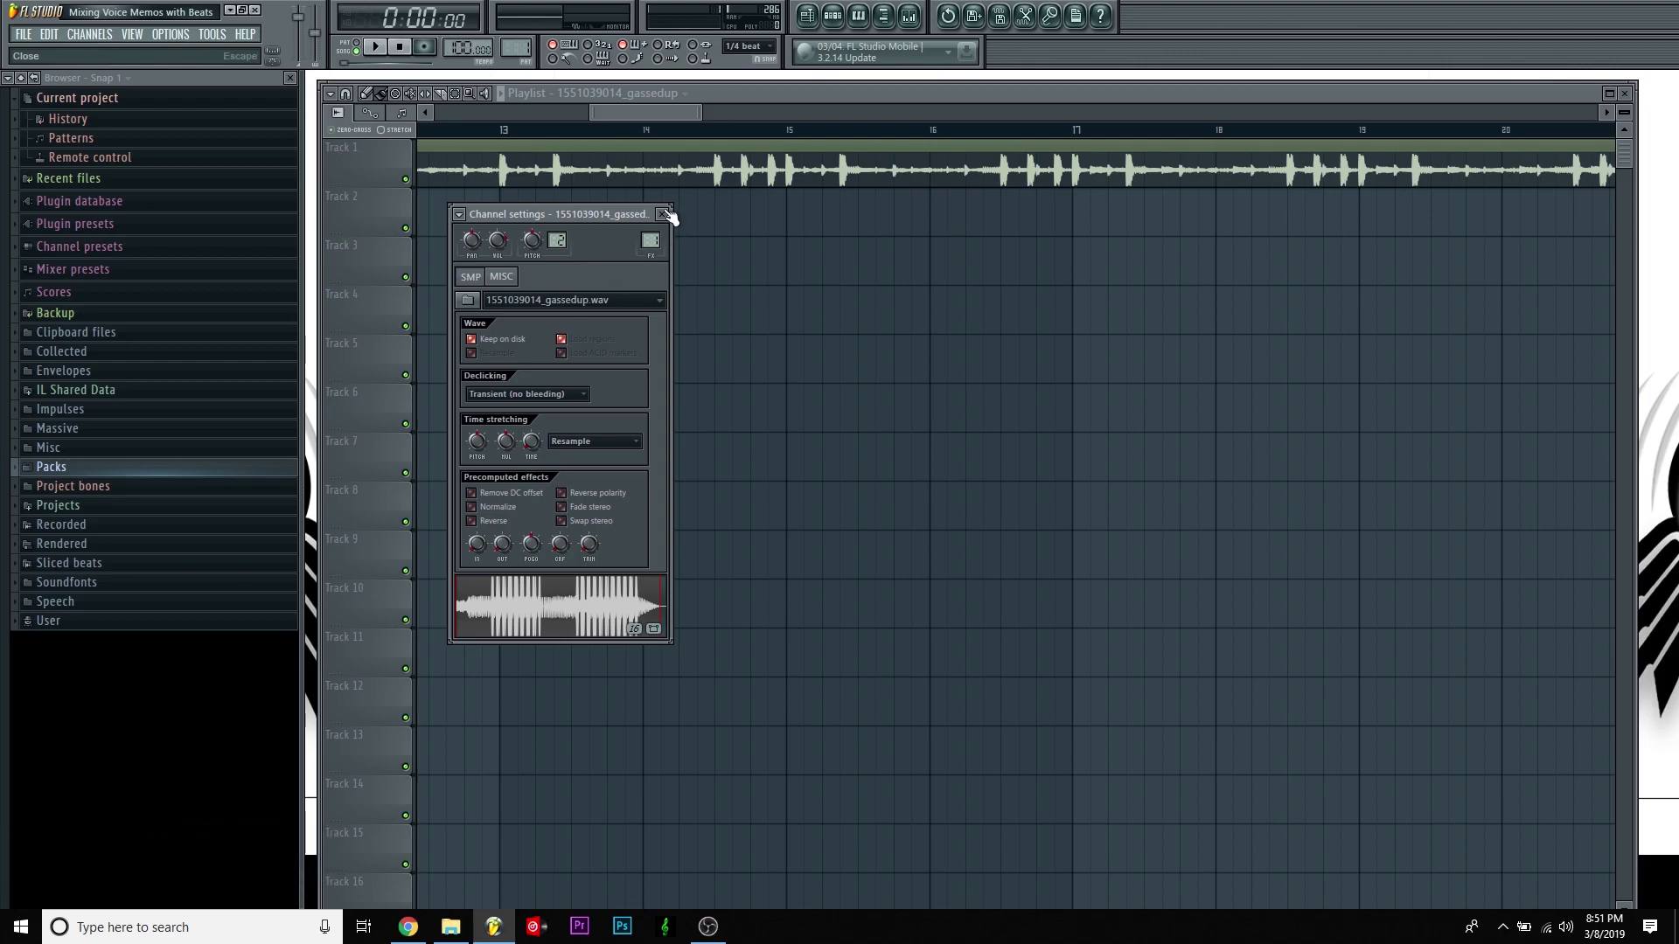
{"action": "left_click", "coordinate": [664, 214]}
- Try project tempos between 10 and 375 BPM, watching the beat clip on the Playlist, and restore 100 BPM
{"action": "scroll", "coordinate": [468, 47], "scroll_direction": "up", "scroll_amount": 20}
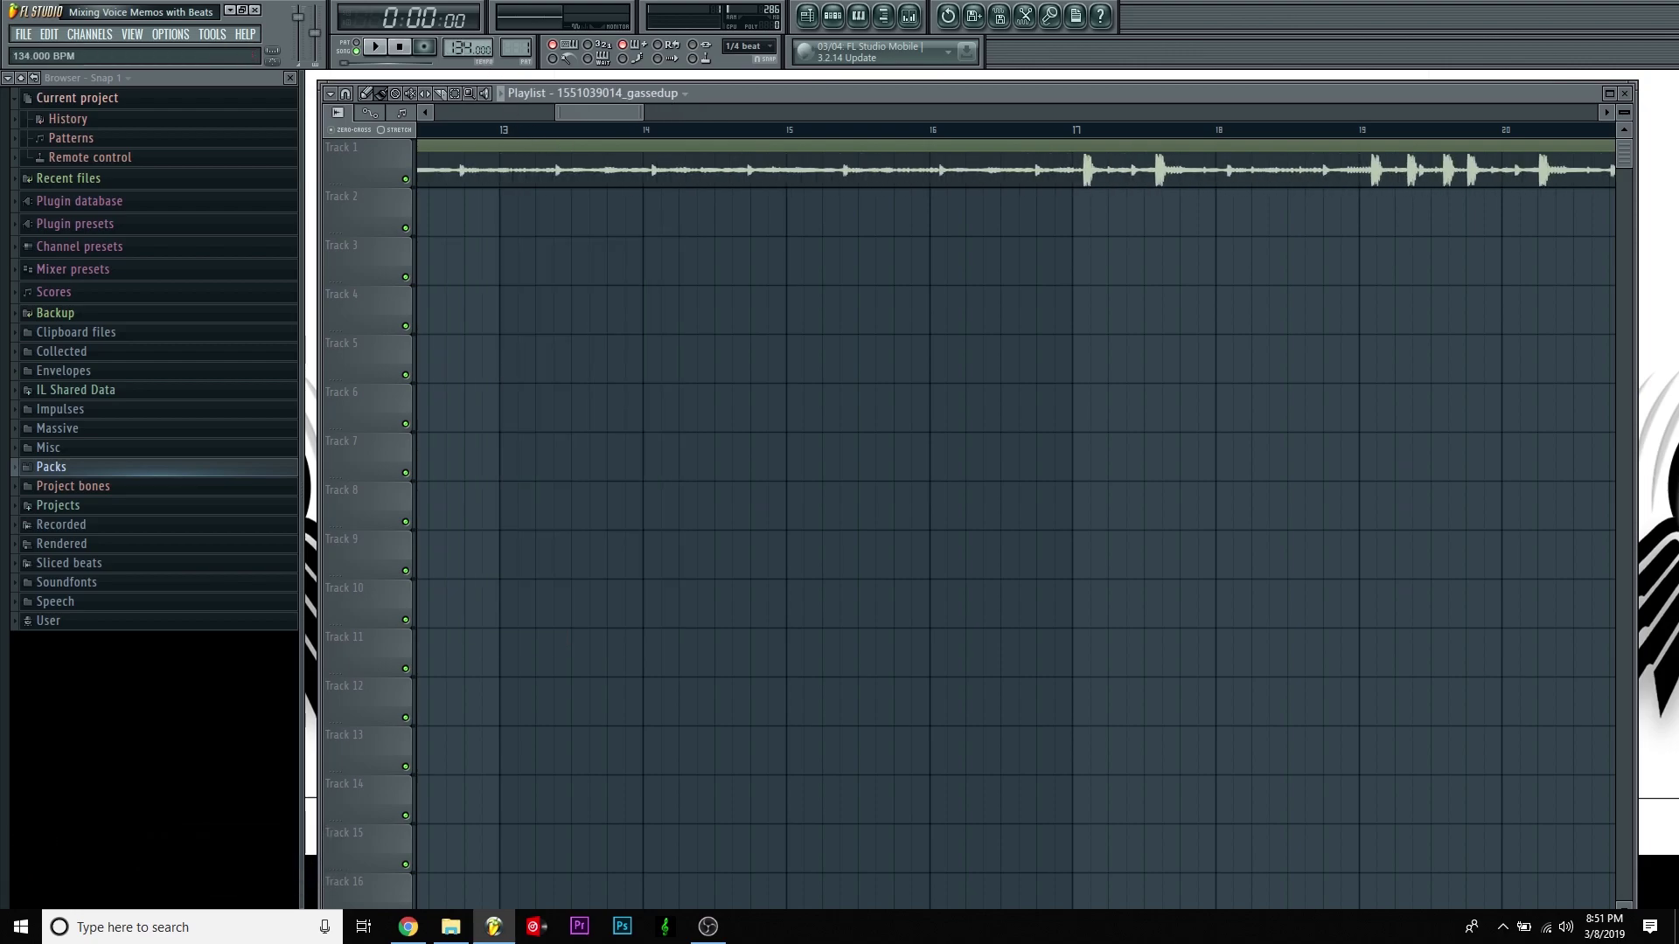
{"action": "scroll", "coordinate": [467, 48], "scroll_direction": "down", "scroll_amount": 15}
{"action": "scroll", "coordinate": [468, 47], "scroll_direction": "down", "scroll_amount": 20}
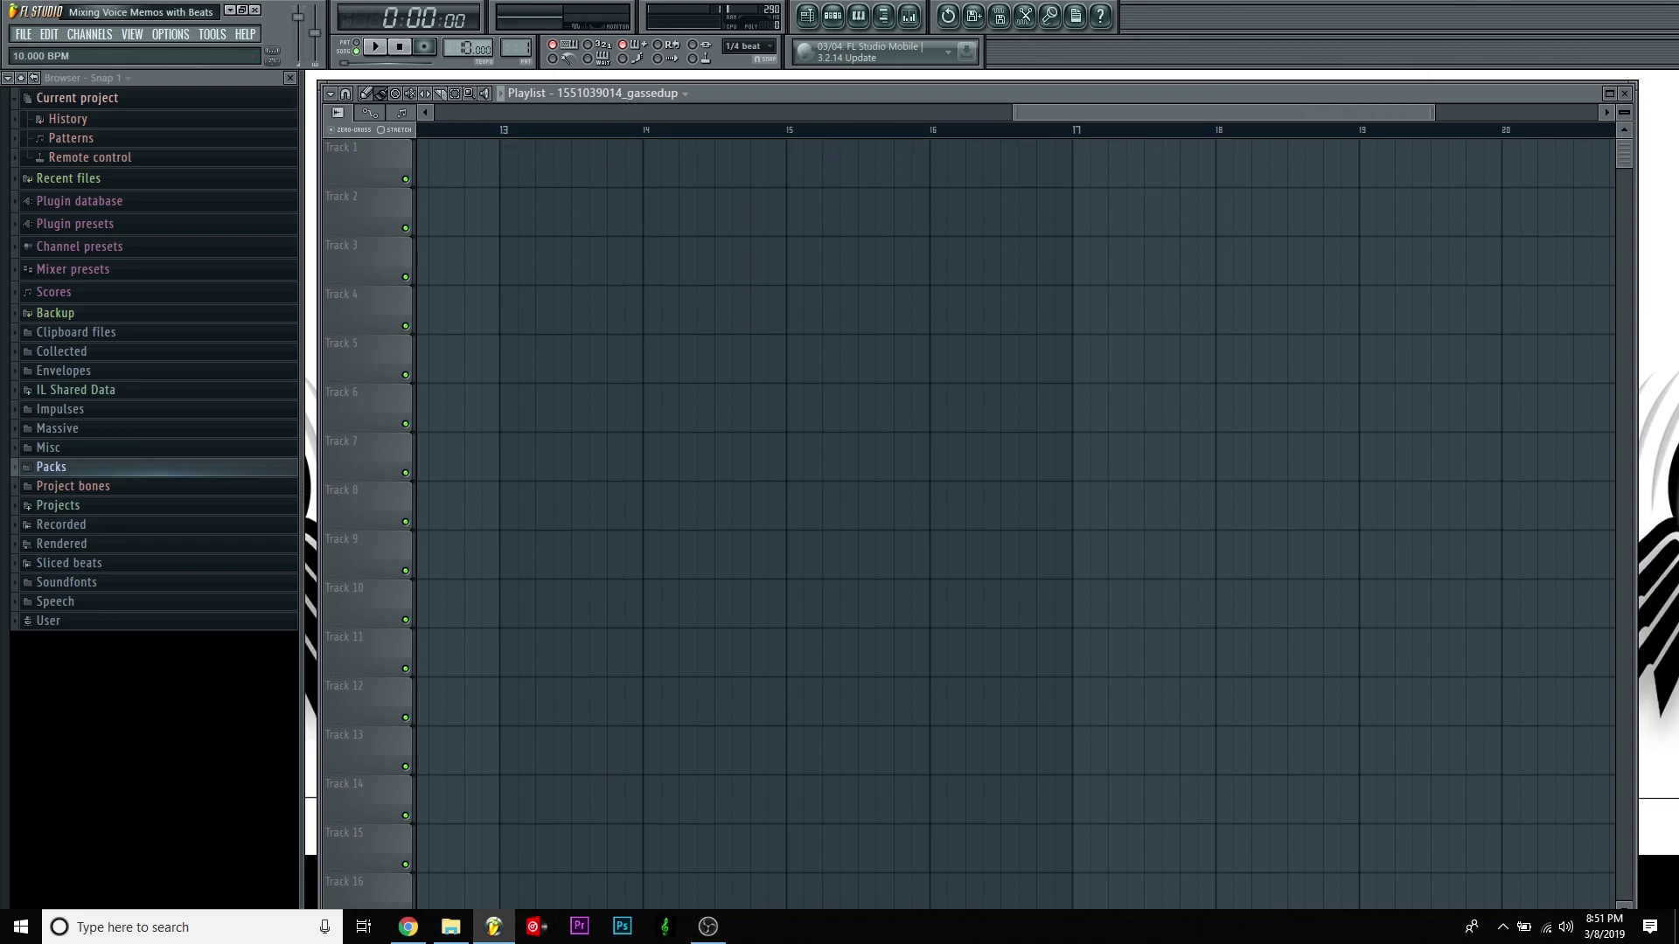
{"action": "scroll", "coordinate": [468, 48], "scroll_direction": "up", "scroll_amount": 20}
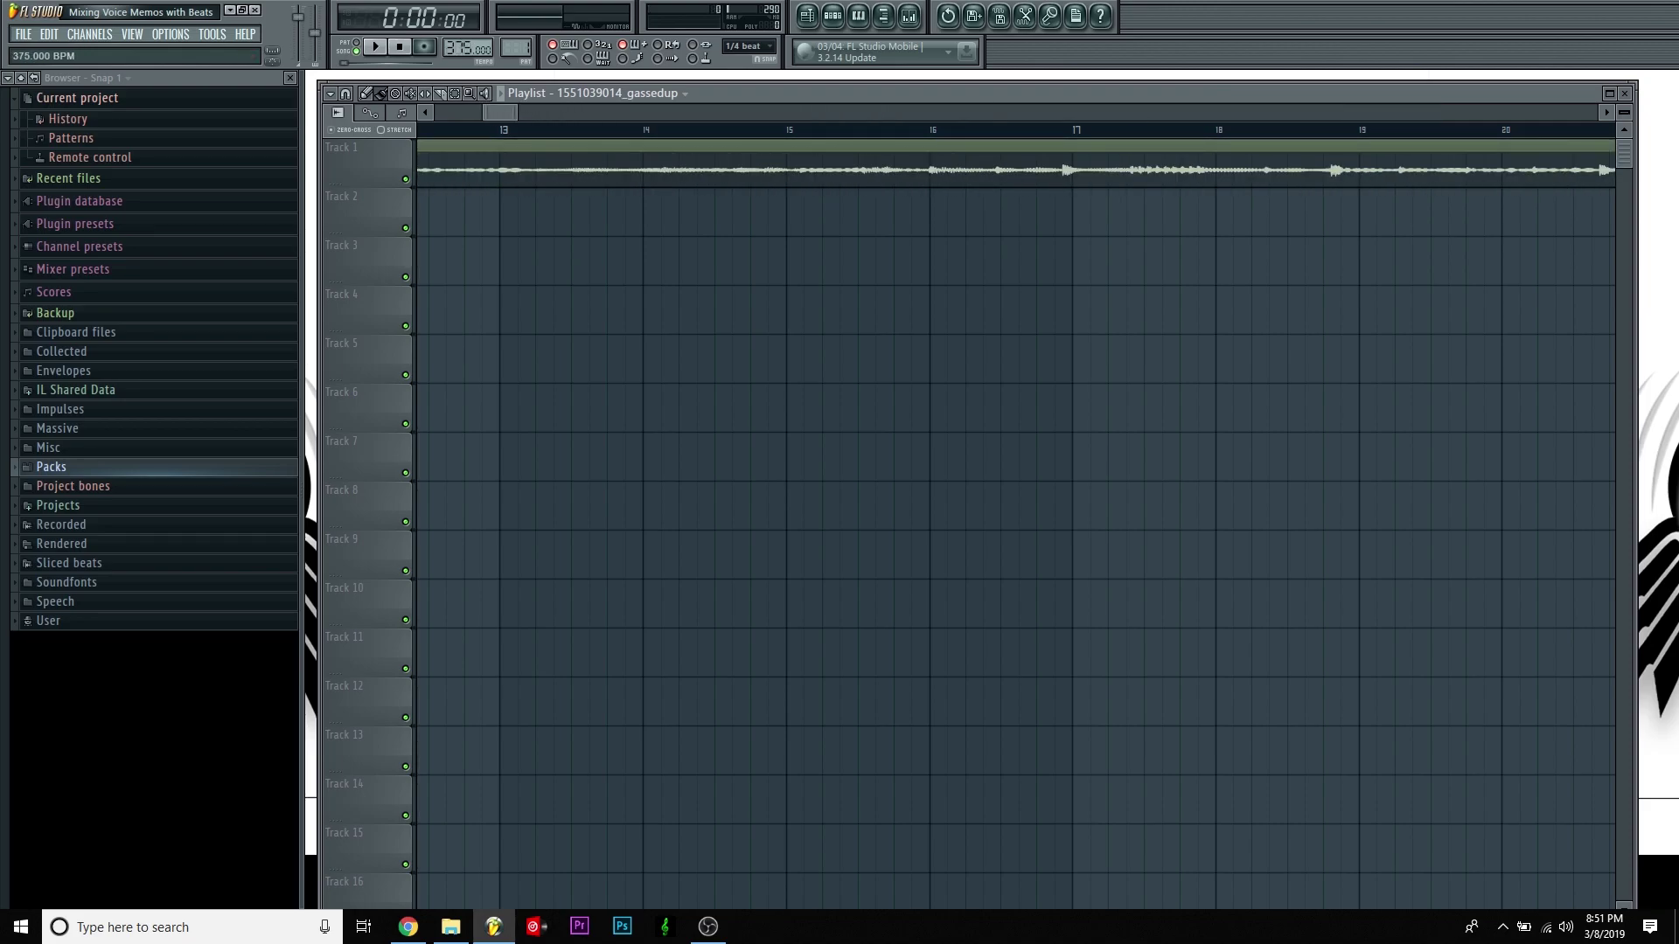
{"action": "scroll", "coordinate": [468, 47], "scroll_direction": "down", "scroll_amount": 20}
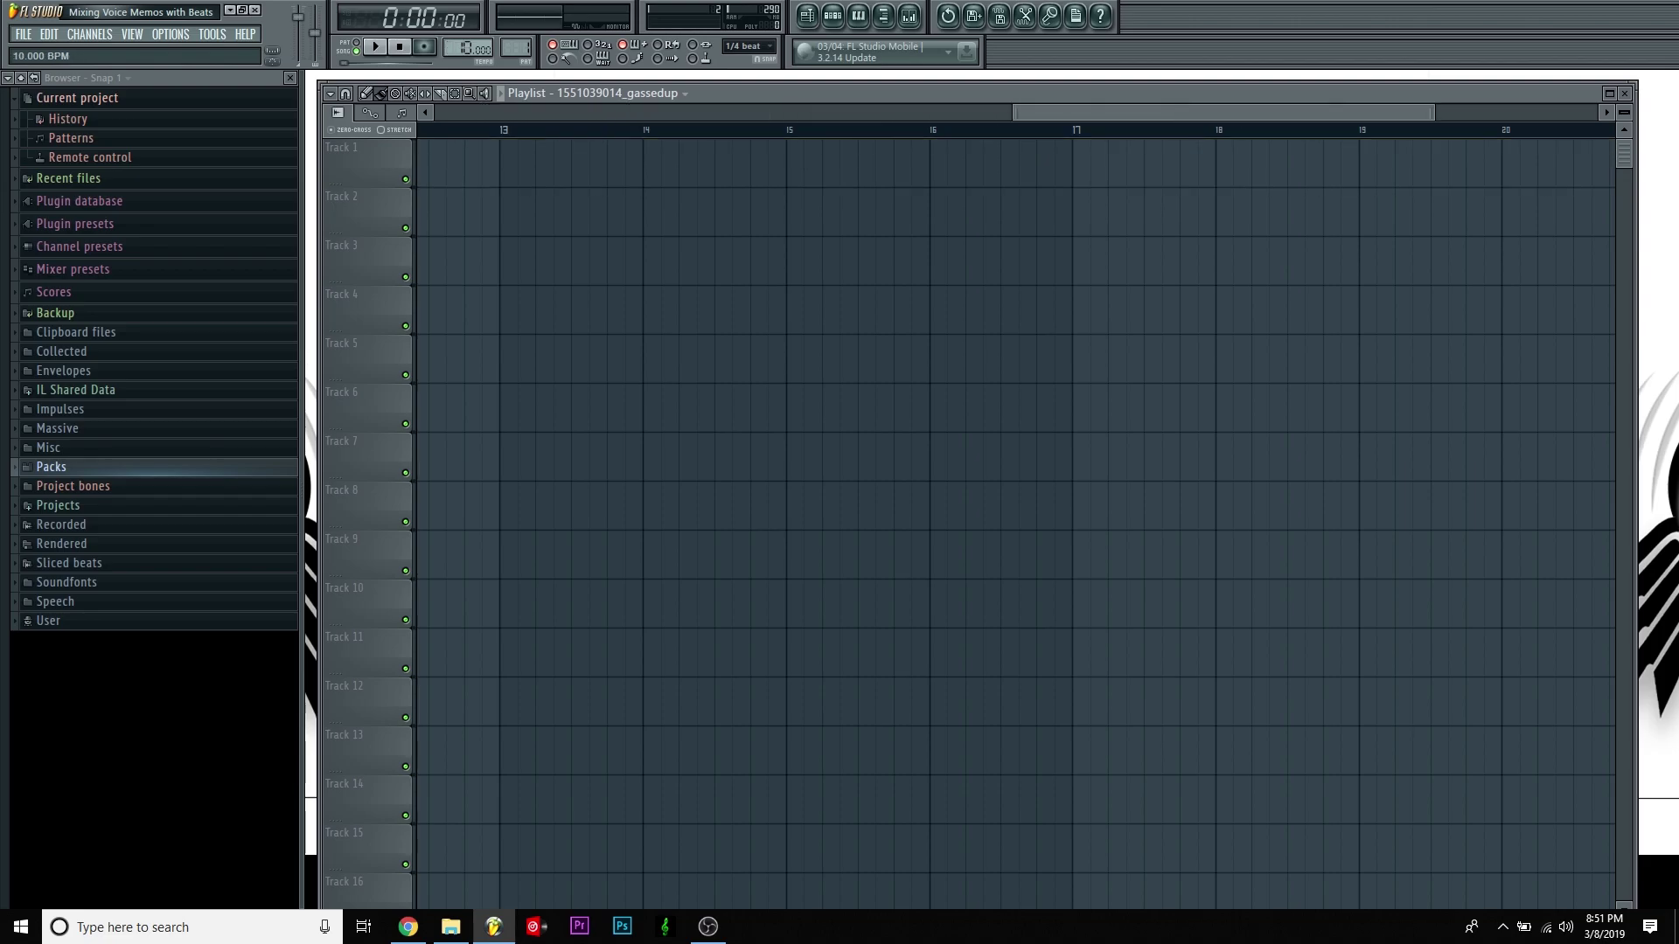
{"action": "scroll", "coordinate": [467, 48], "scroll_direction": "up", "scroll_amount": 20}
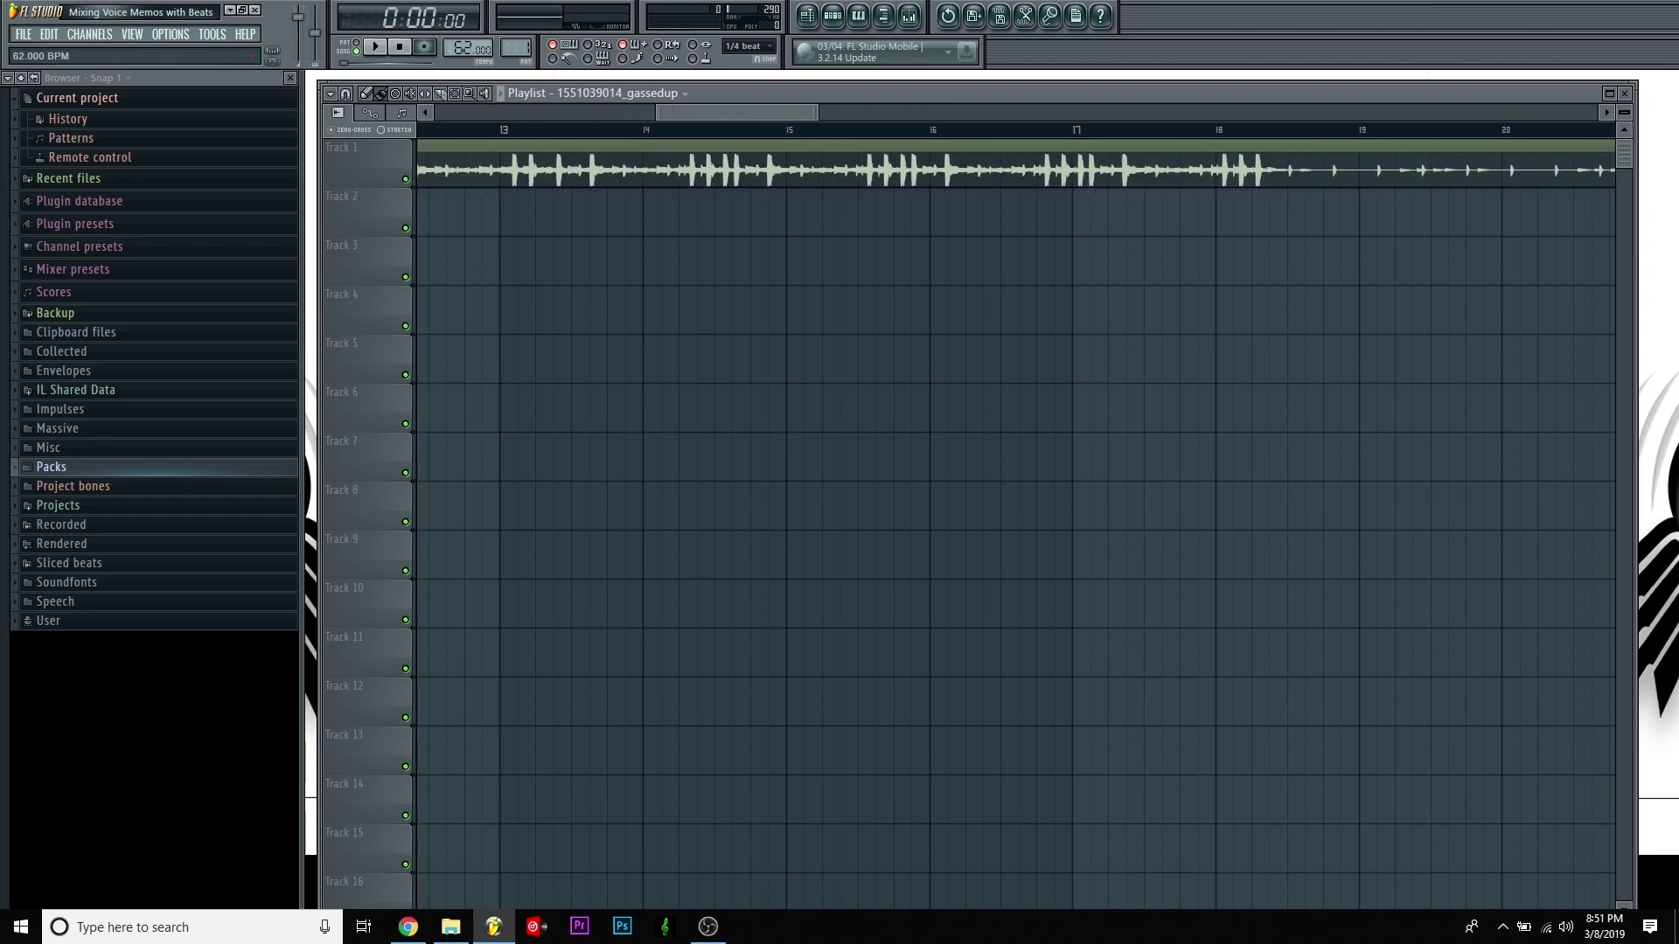
{"action": "scroll", "coordinate": [467, 47], "scroll_direction": "up", "scroll_amount": 20}
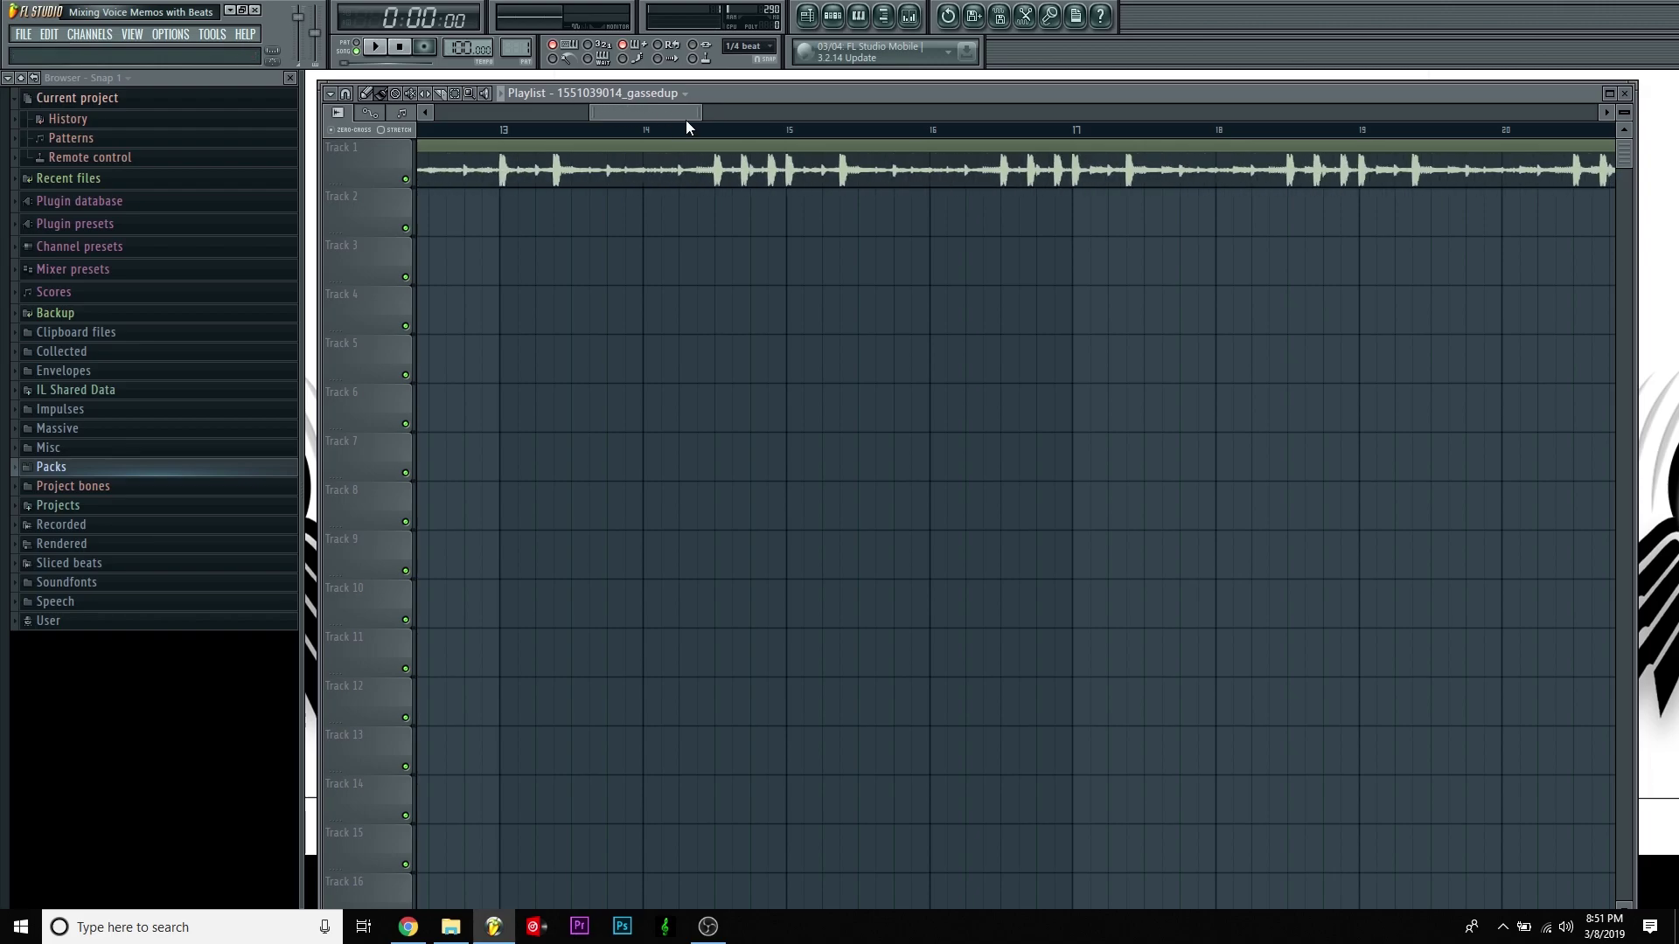
- Try to add verse 1.m4a from the song folder to the Playlist below the beat
{"action": "mouse_move", "coordinate": [654, 110]}
{"action": "left_mouse_down"}
{"action": "mouse_move", "coordinate": [363, 121]}
{"action": "mouse_move", "coordinate": [641, 131]}
{"action": "left_mouse_up"}
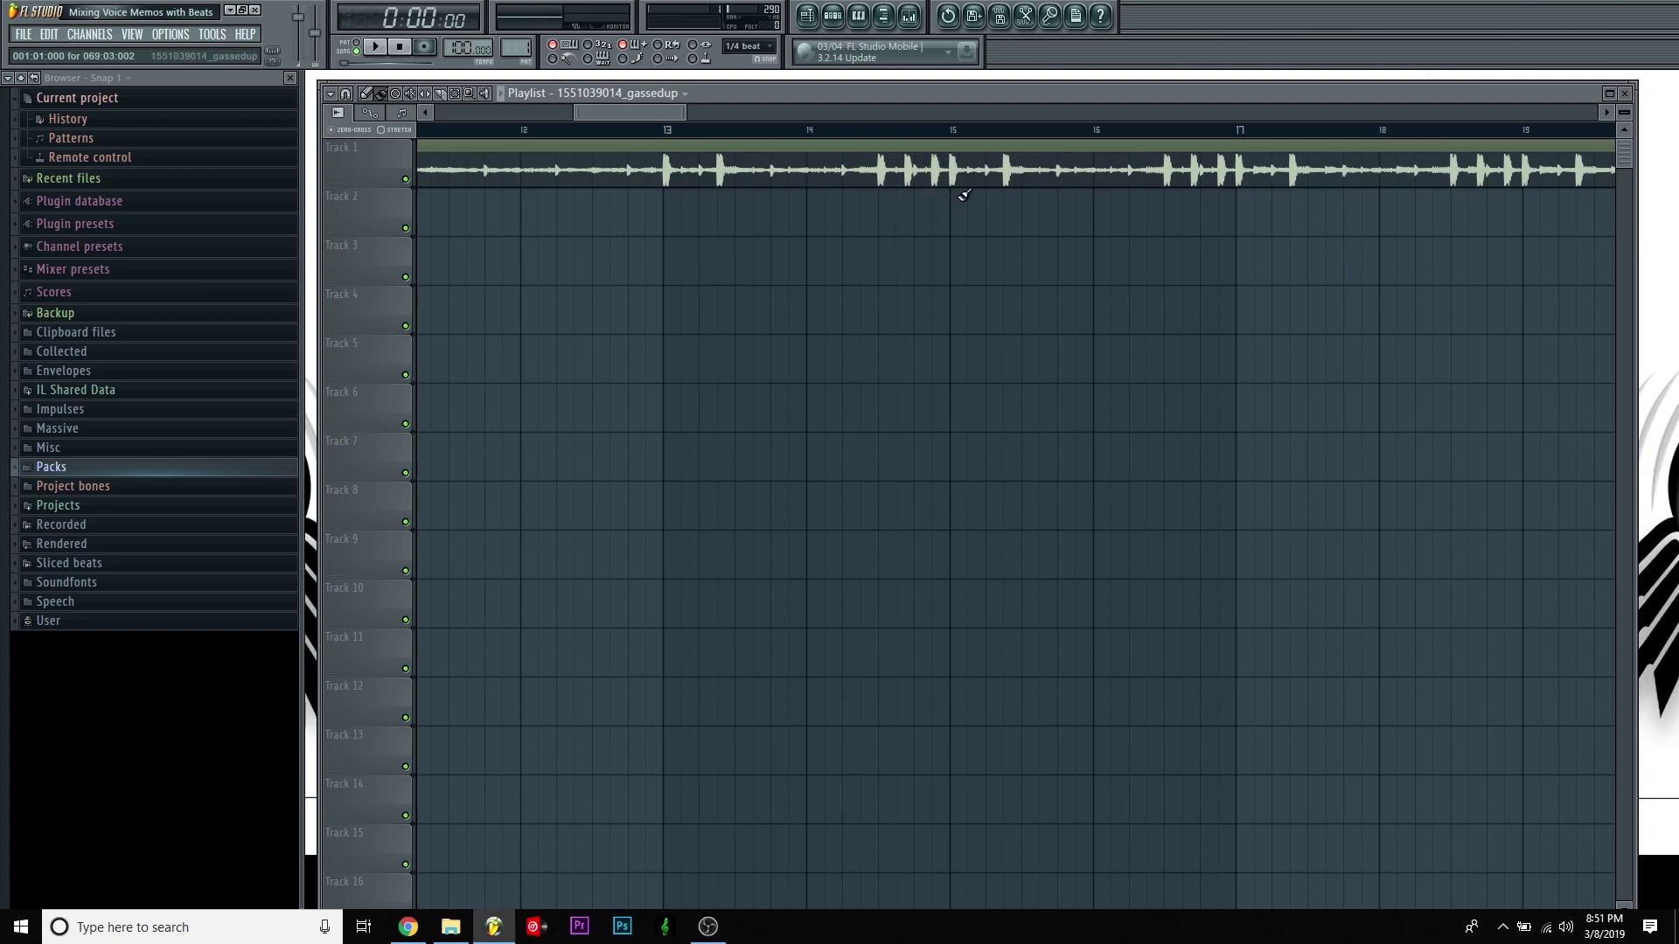
{"action": "mouse_move", "coordinate": [669, 113]}
{"action": "left_mouse_down"}
{"action": "mouse_move", "coordinate": [563, 105]}
{"action": "mouse_move", "coordinate": [704, 112]}
{"action": "mouse_move", "coordinate": [672, 112]}
{"action": "left_mouse_up"}
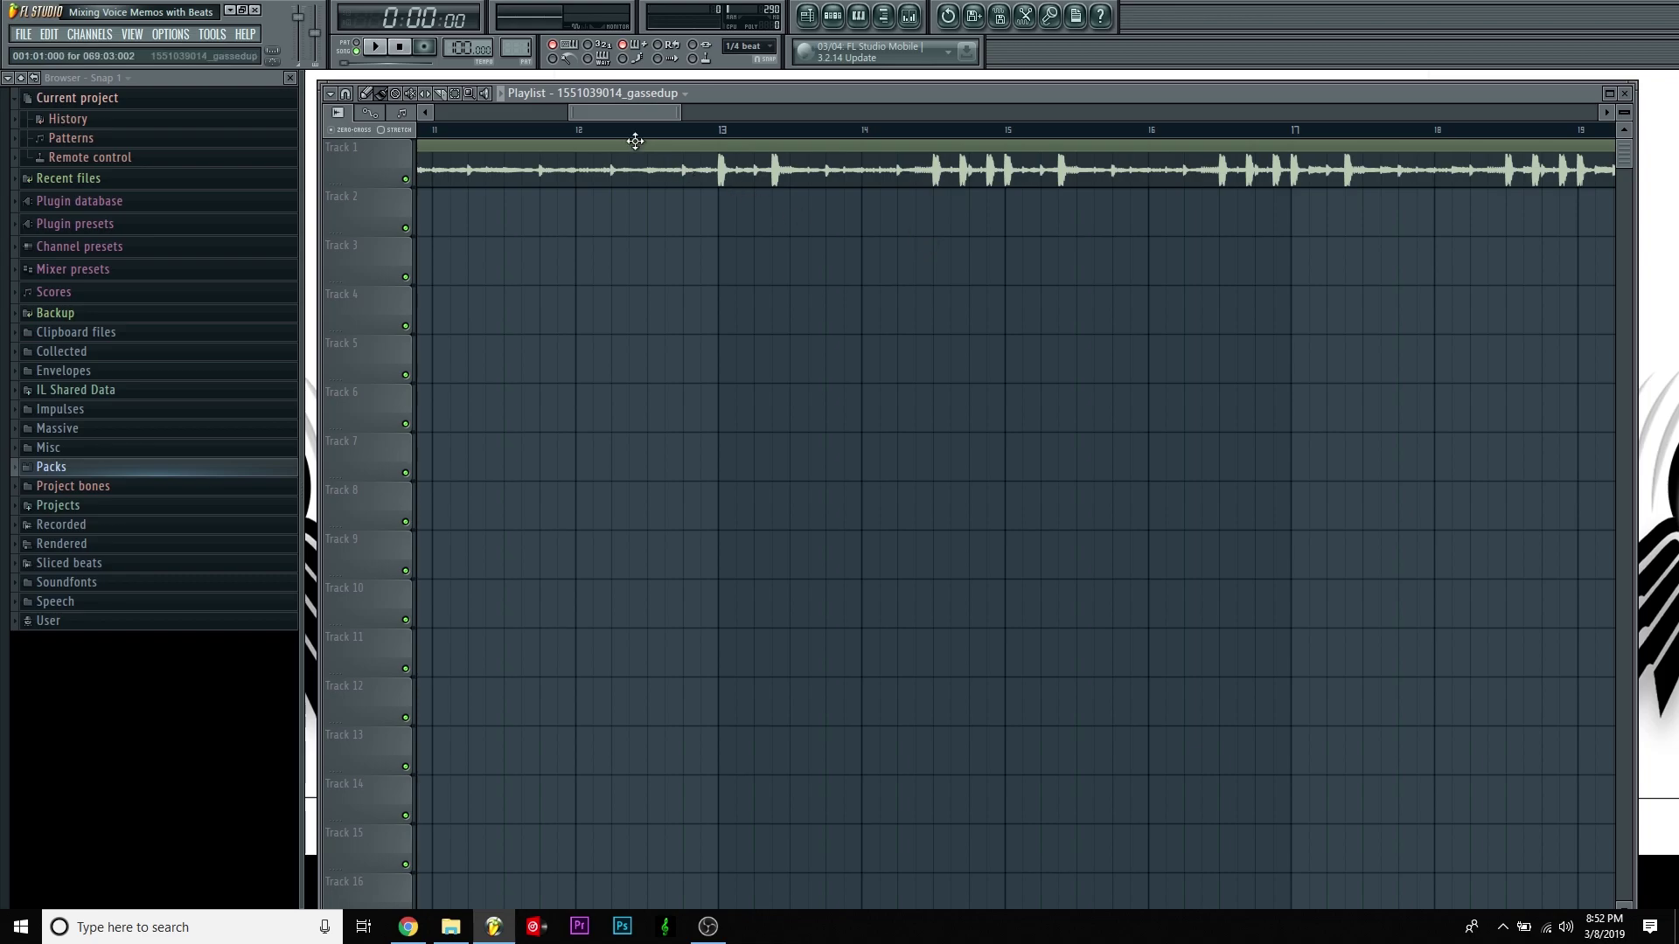
{"action": "left_click_drag", "start_coordinate": [631, 112], "coordinate": [1017, 286]}
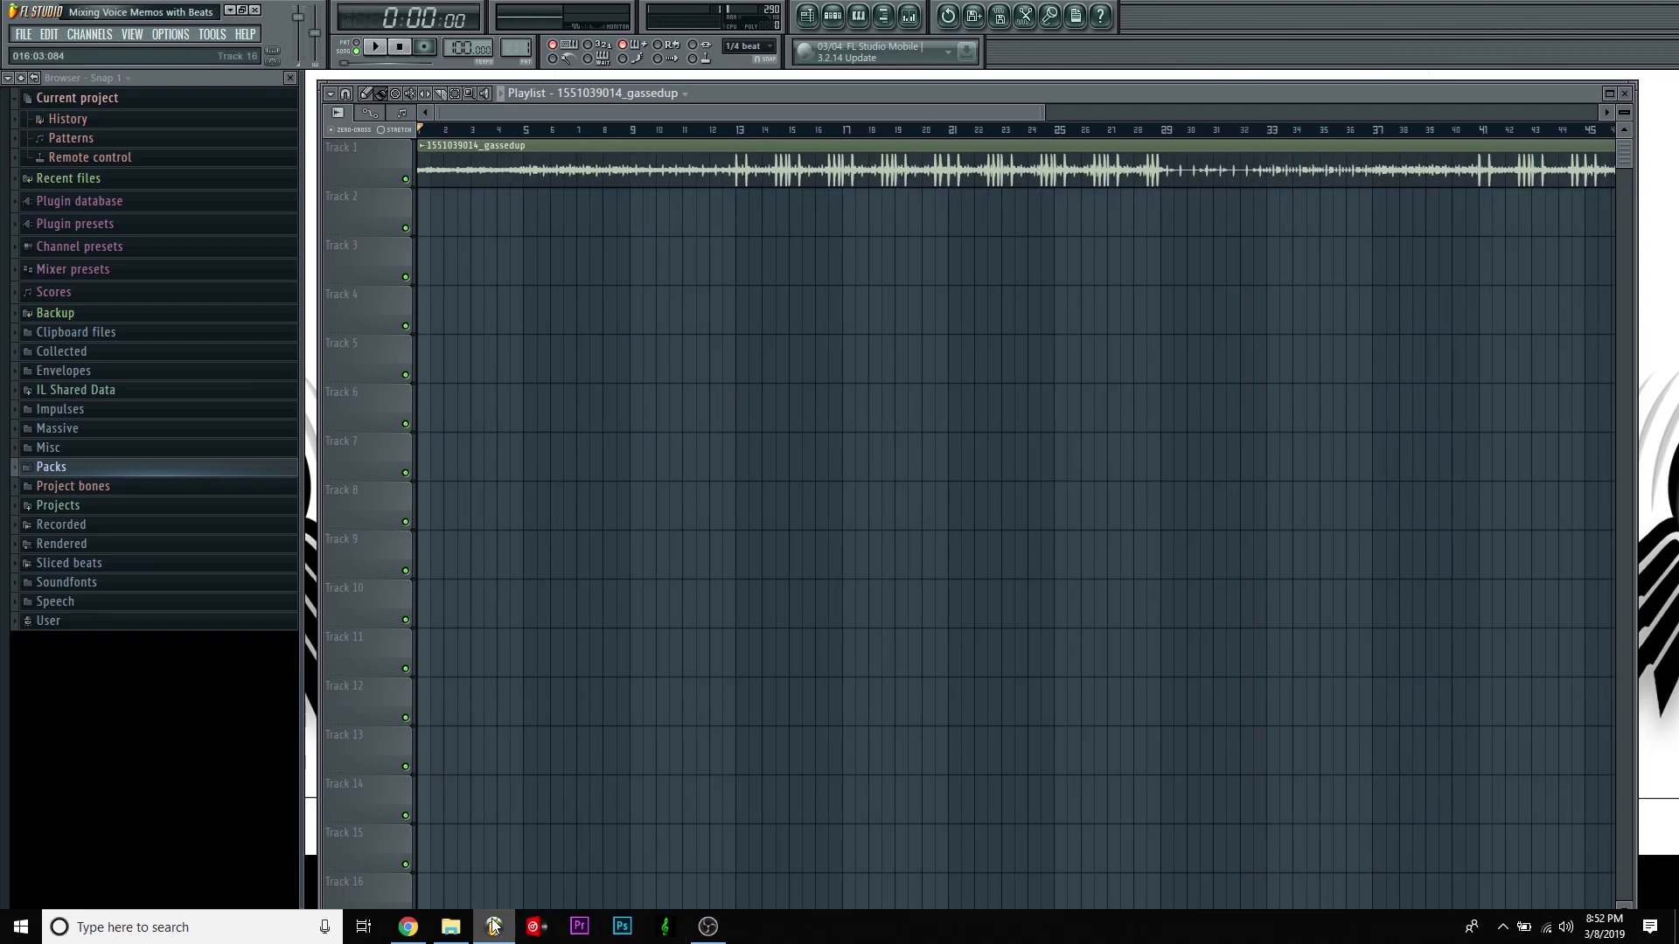
{"action": "left_click", "coordinate": [451, 926]}
{"action": "left_click", "coordinate": [1477, 277]}
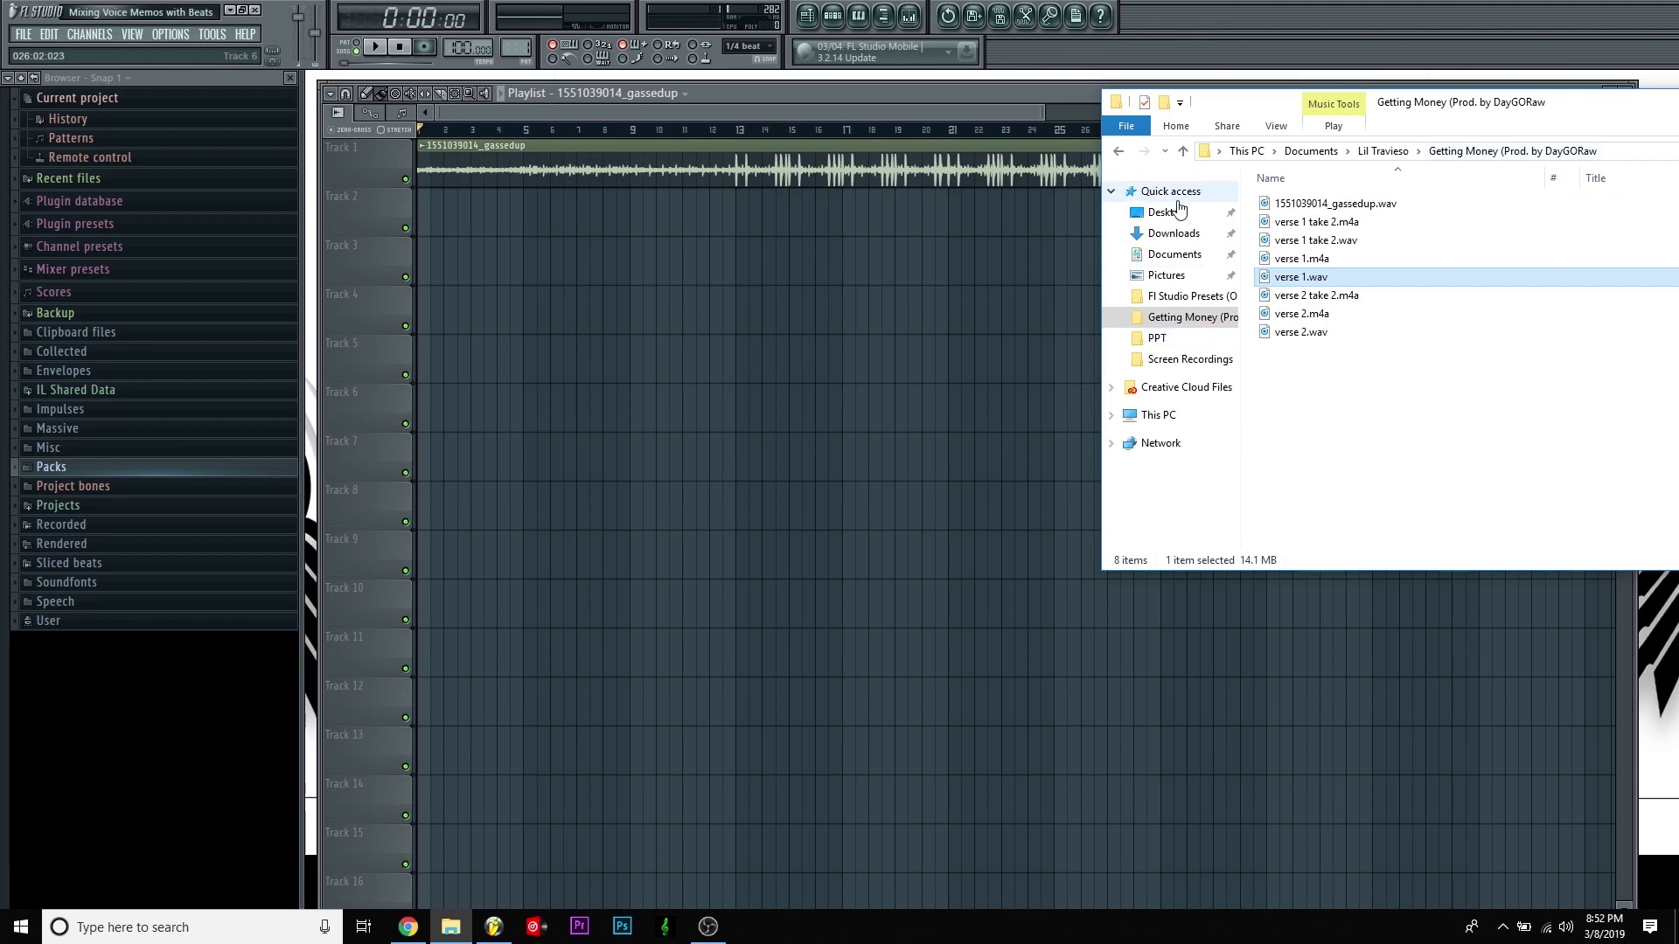
{"action": "left_click", "coordinate": [409, 929]}
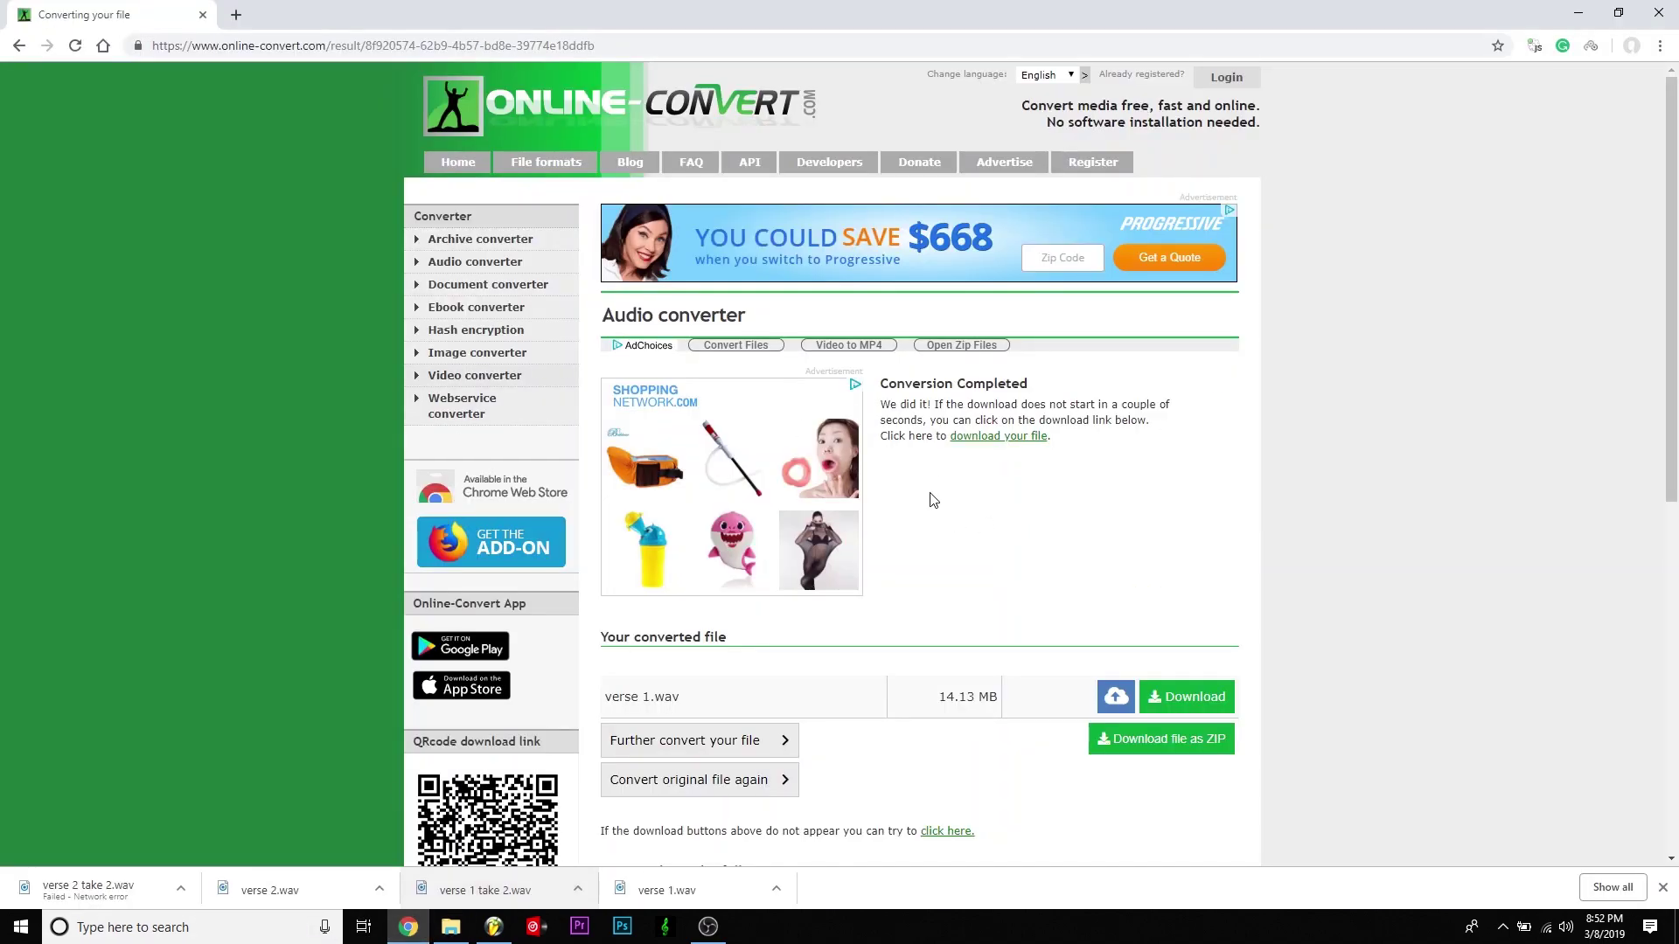
{"action": "left_click", "coordinate": [451, 927]}
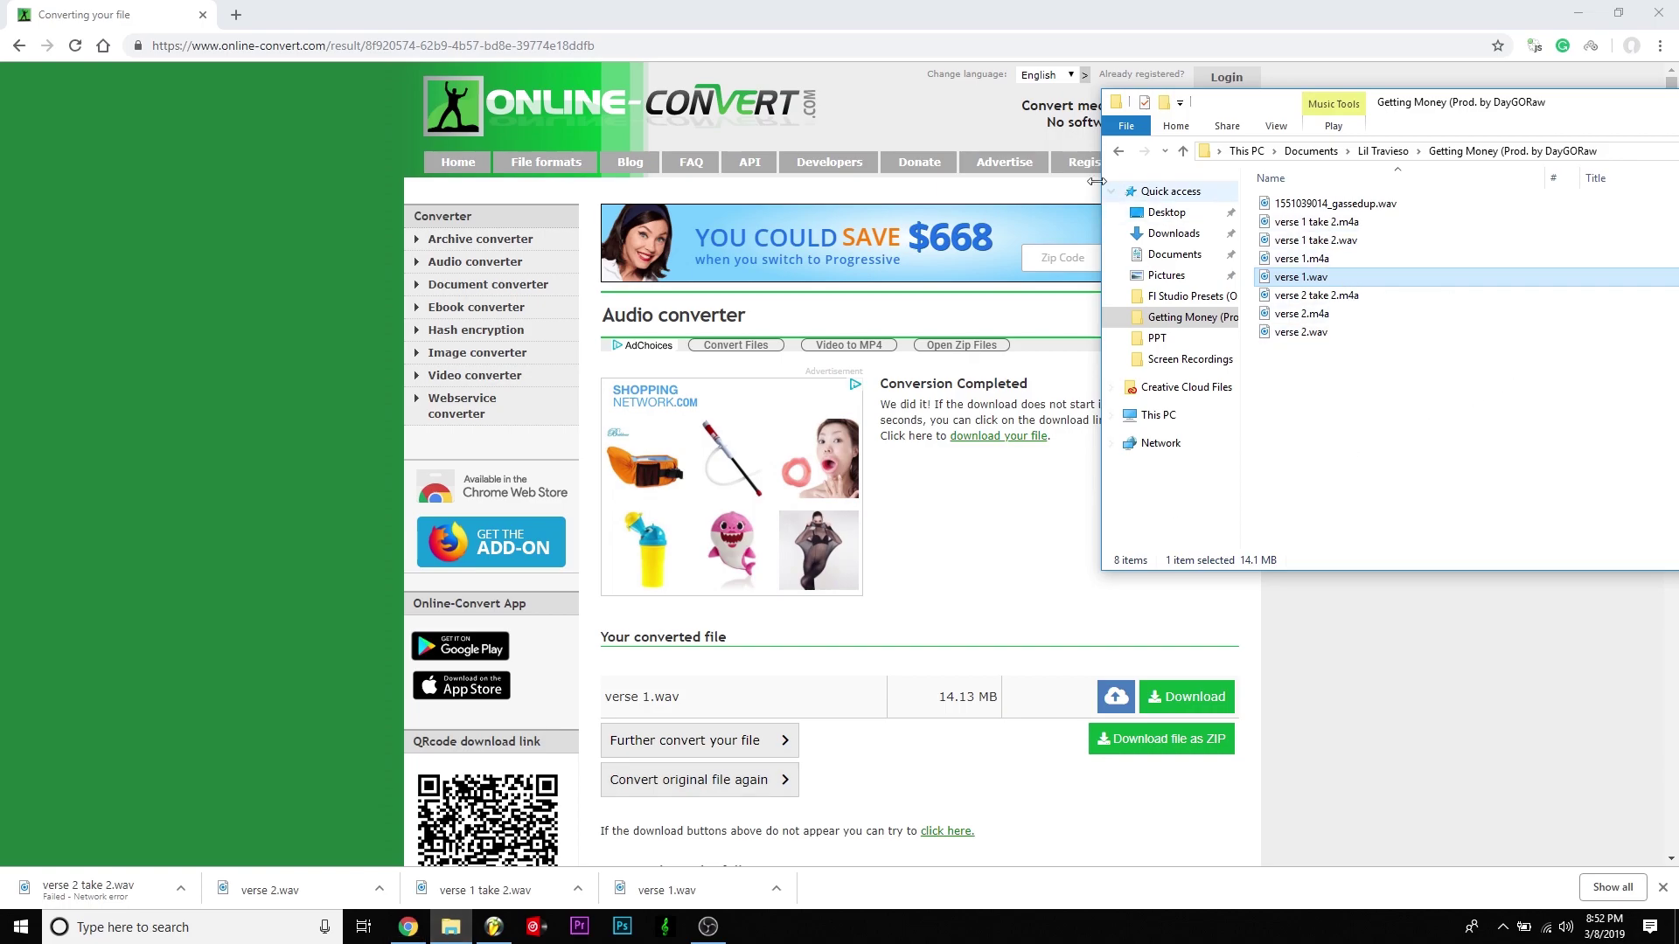
{"action": "left_click", "coordinate": [1578, 13]}
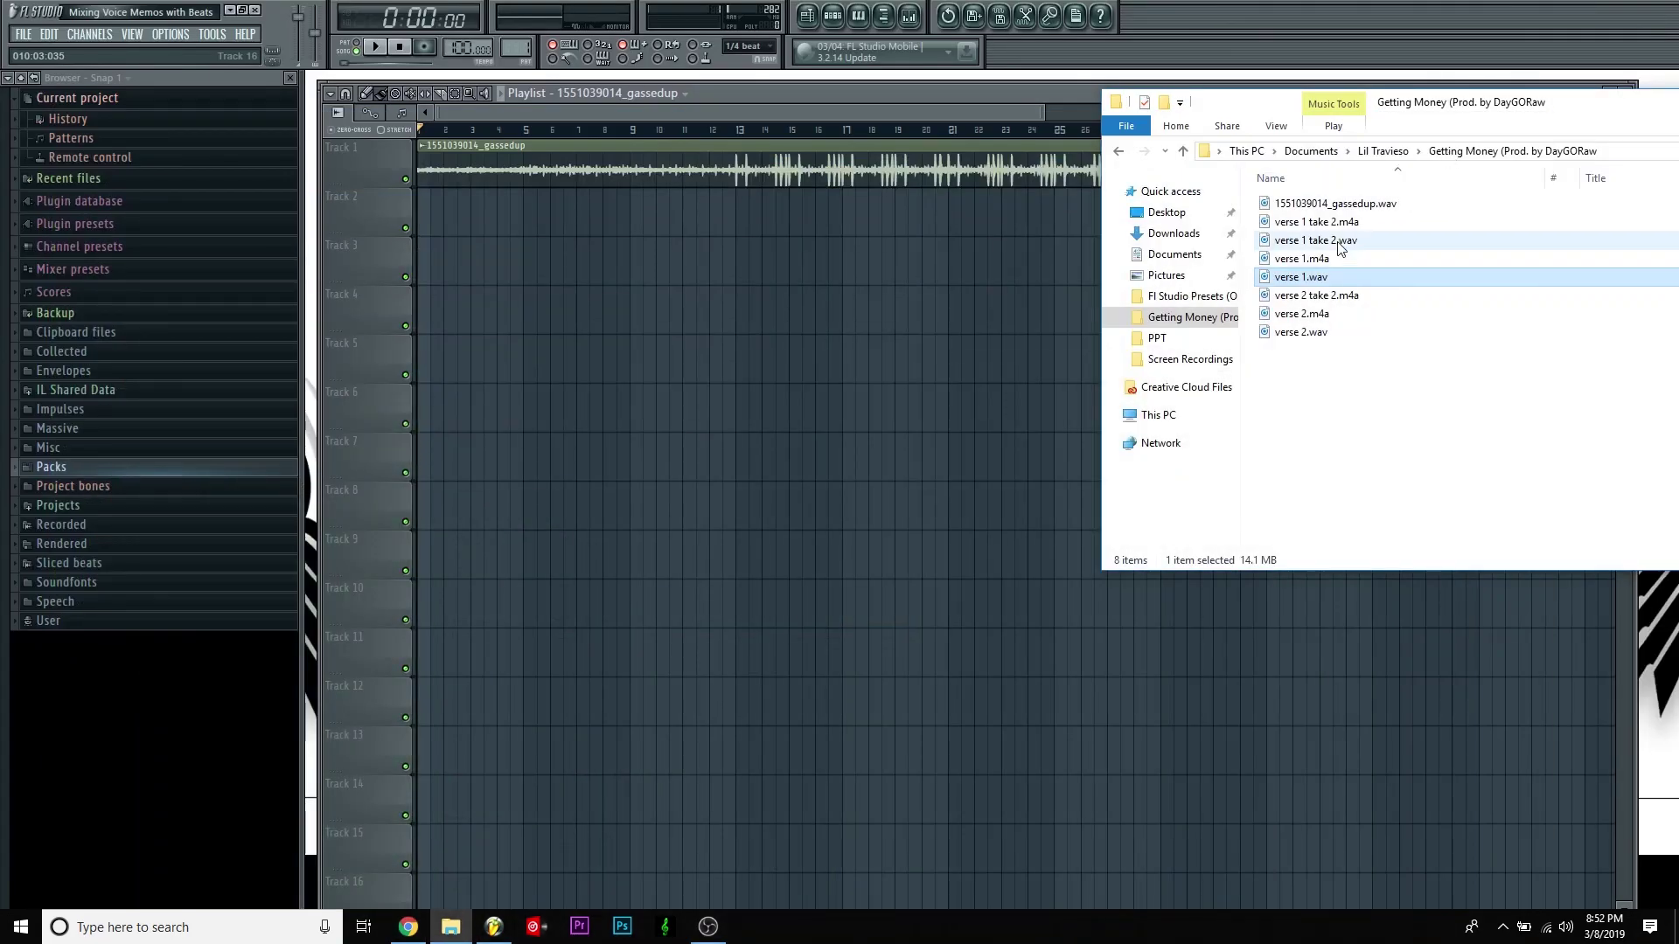
{"action": "left_click", "coordinate": [1311, 259]}
{"action": "left_click_drag", "start_coordinate": [1313, 264], "coordinate": [774, 316]}
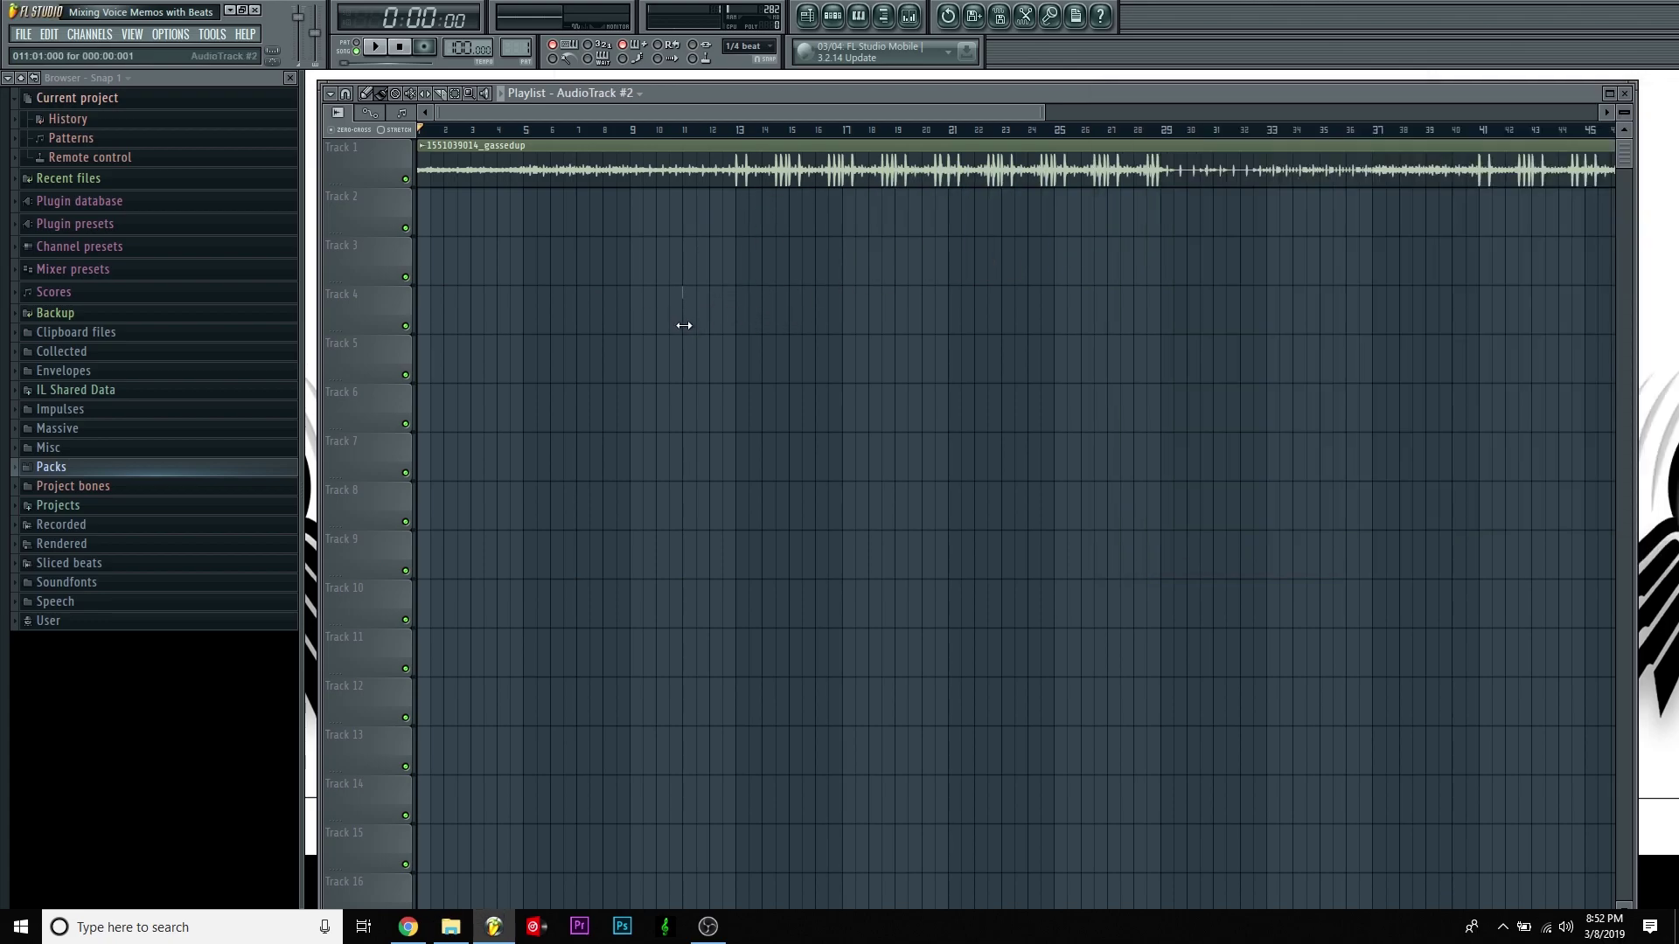
- Add verse 1.wav from the song folder to the Playlist and position it on Track 2 at bar 1
{"action": "left_click", "coordinate": [451, 929]}
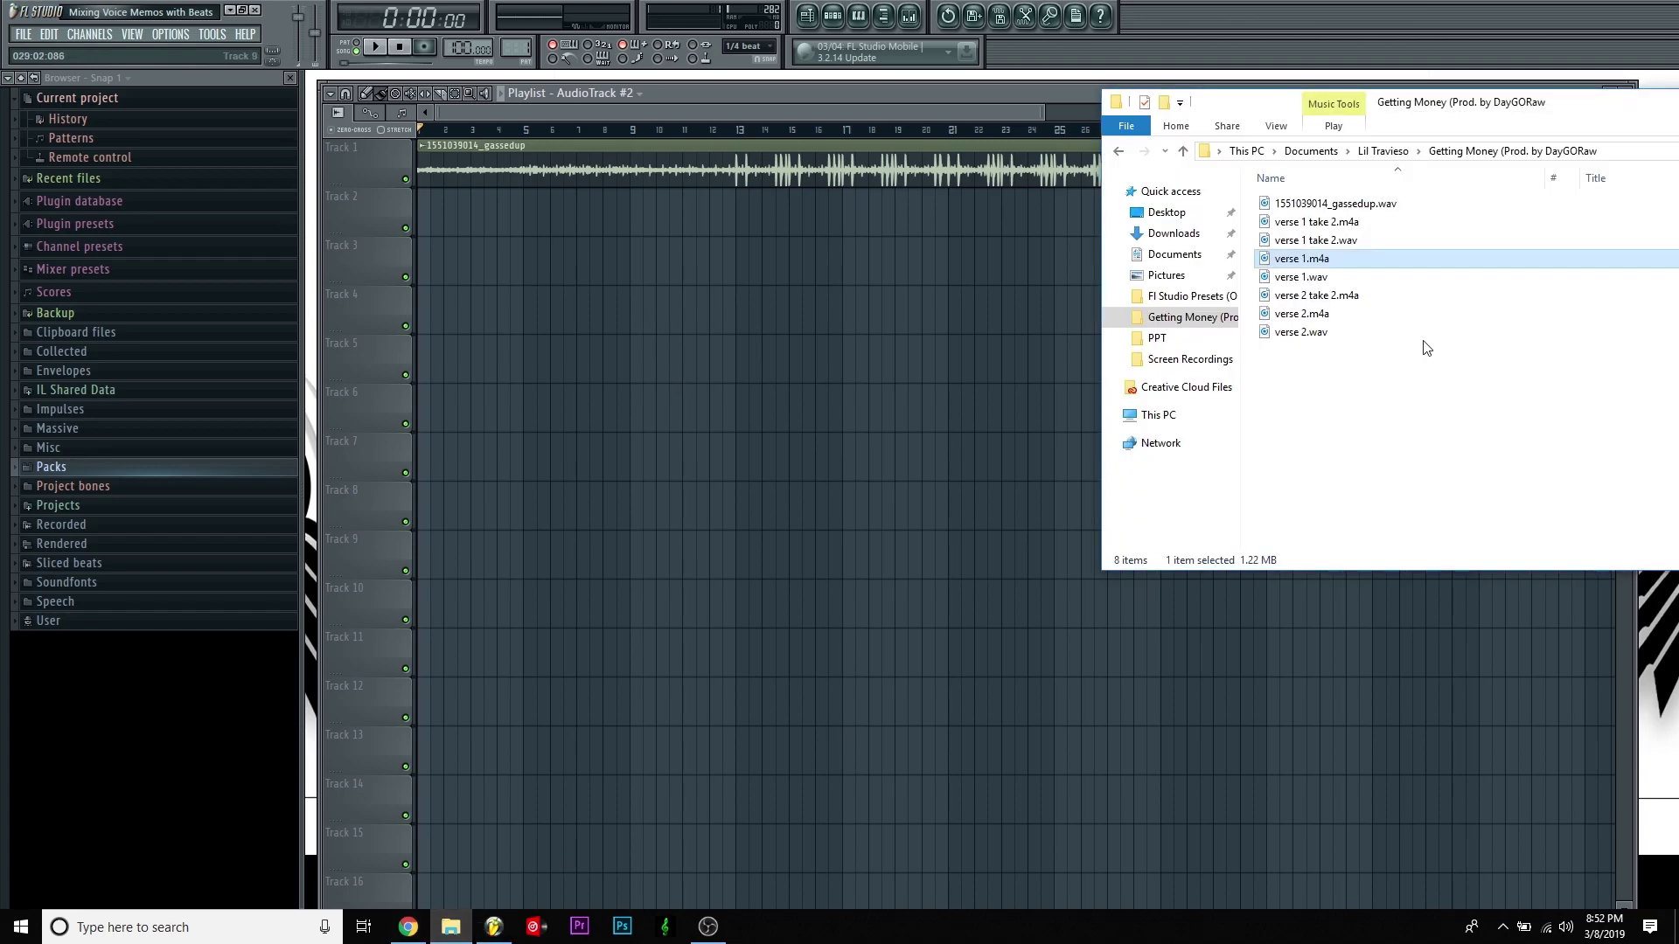
{"action": "left_click", "coordinate": [1311, 278]}
{"action": "left_click_drag", "start_coordinate": [1325, 284], "coordinate": [706, 273]}
{"action": "left_click_drag", "start_coordinate": [602, 170], "coordinate": [479, 240]}
{"action": "left_click_drag", "start_coordinate": [500, 168], "coordinate": [516, 343]}
{"action": "left_click_drag", "start_coordinate": [558, 266], "coordinate": [558, 168]}
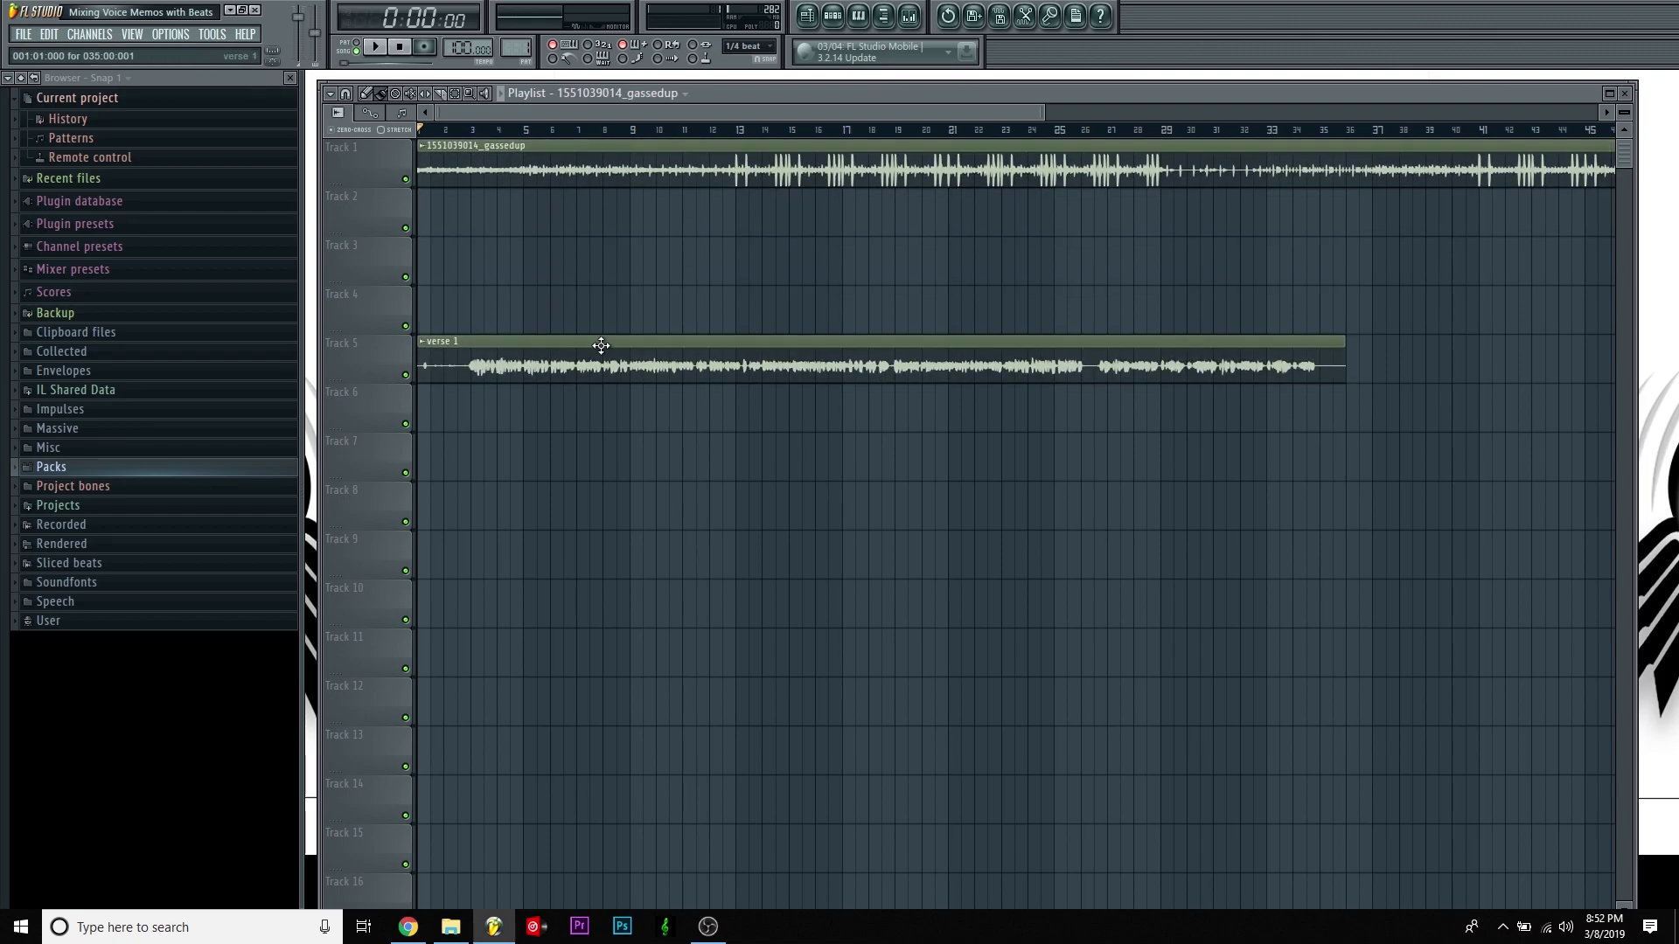
{"action": "left_click_drag", "start_coordinate": [599, 349], "coordinate": [556, 201]}
- Solo Track 2 and play the verse 1 vocal on its own from the start
{"action": "left_click_drag", "start_coordinate": [1044, 112], "coordinate": [636, 111]}
{"action": "right_click", "coordinate": [405, 228]}
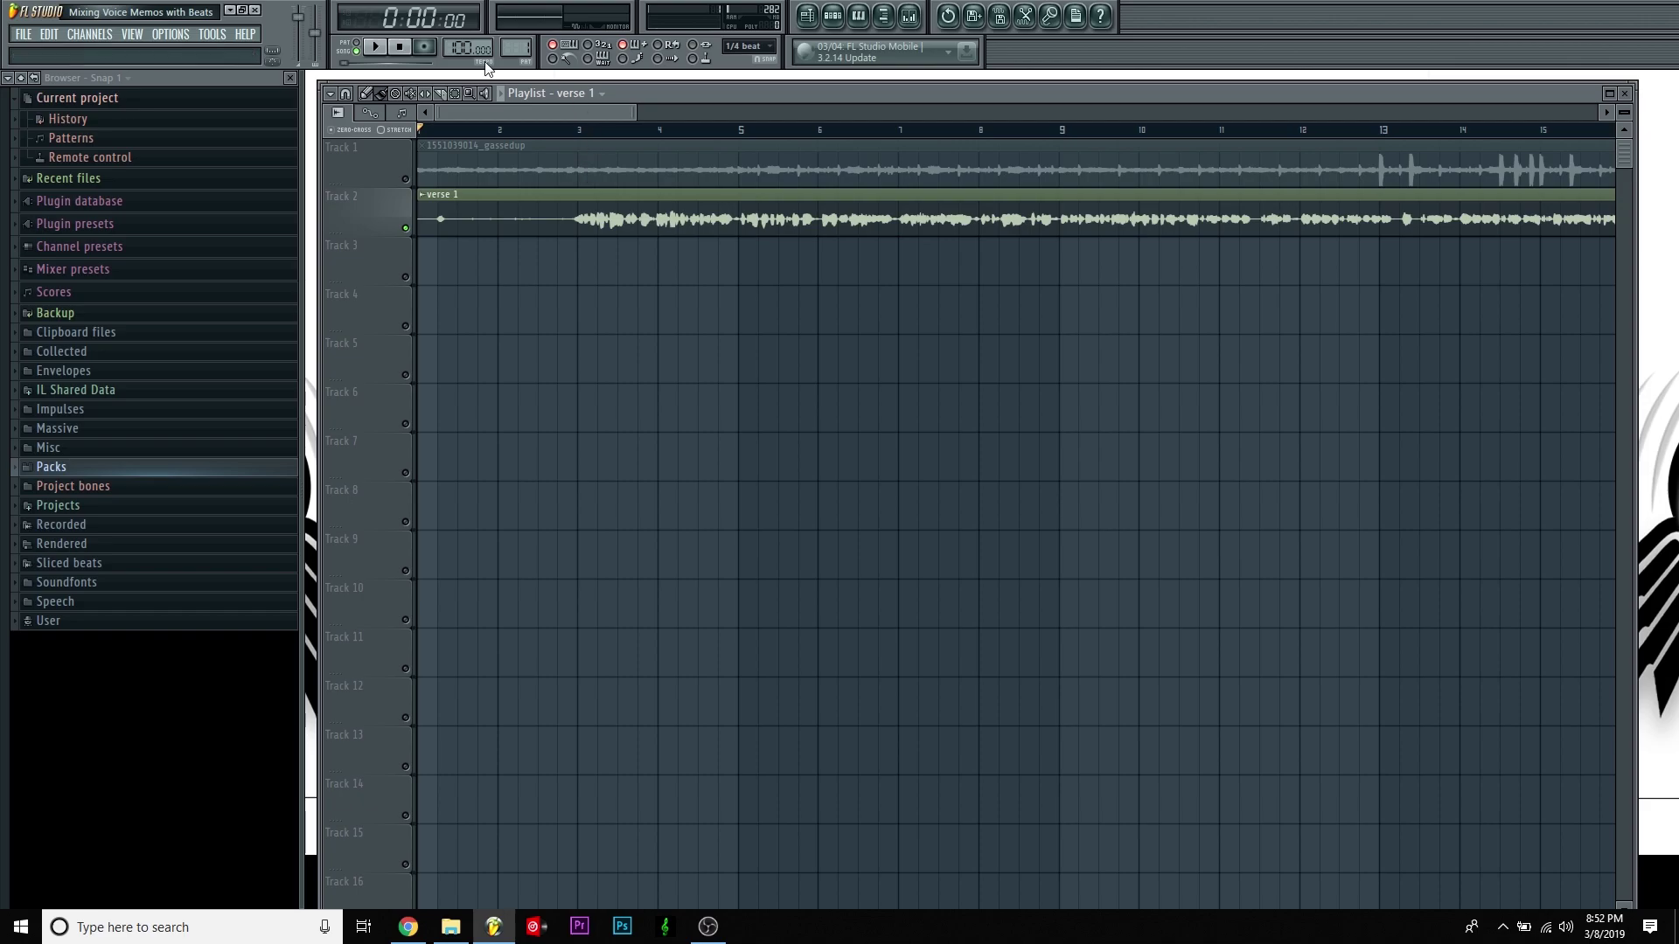
{"action": "left_click", "coordinate": [374, 46]}
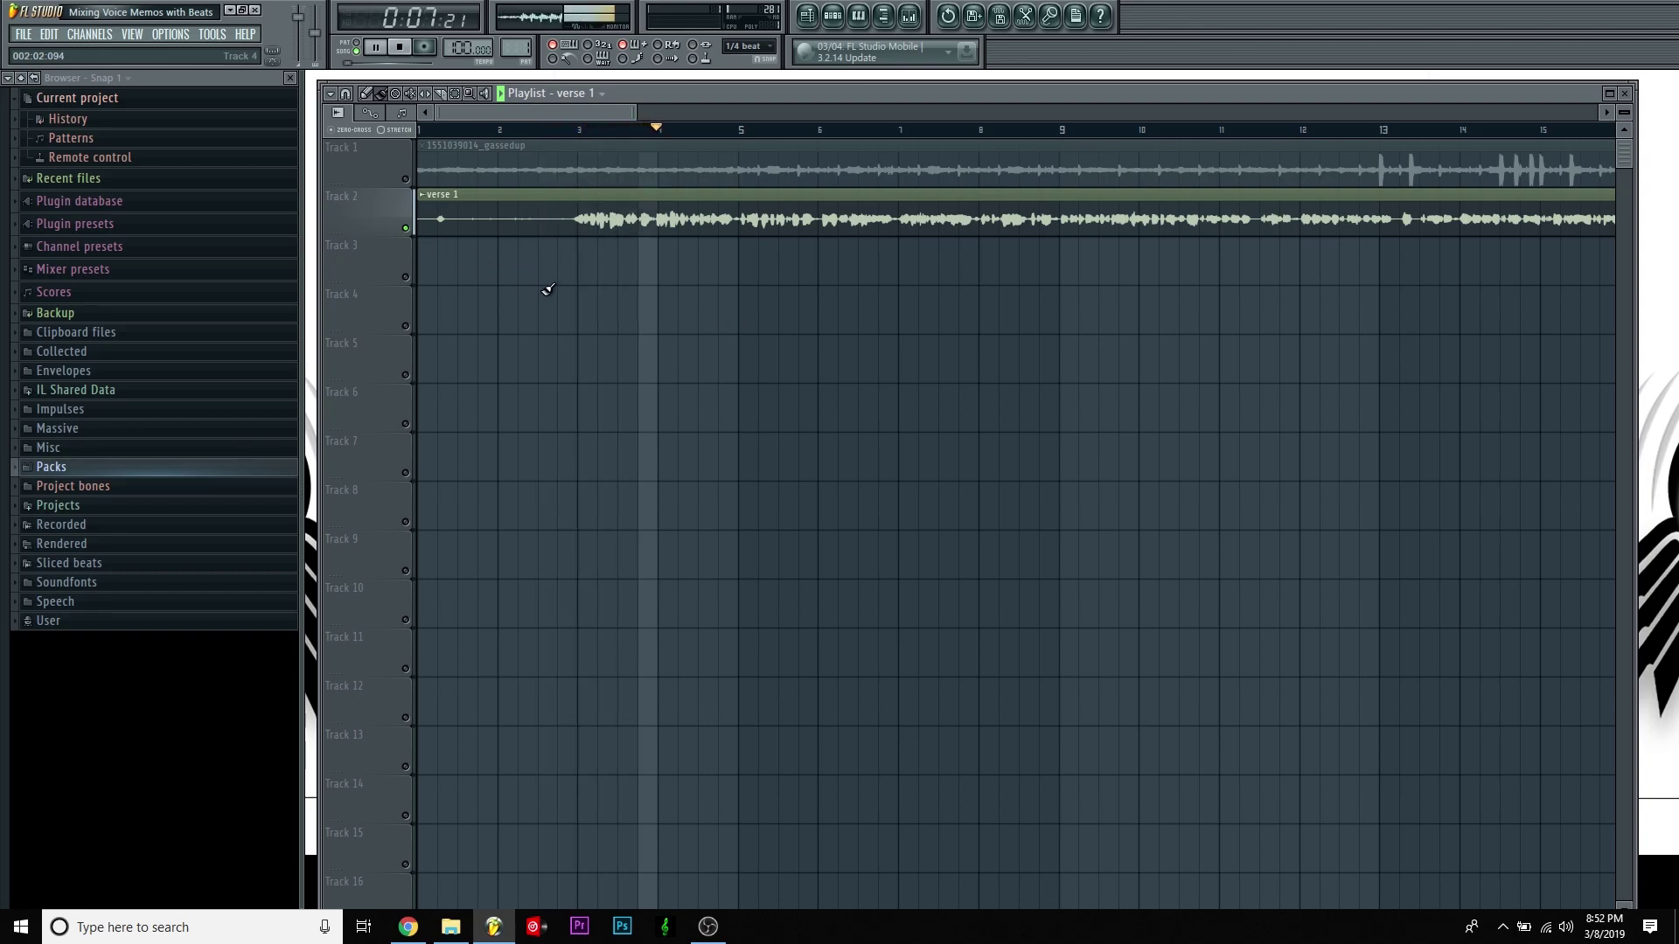
{"action": "left_click", "coordinate": [400, 47]}
- Unmute the beat on Track 1 and play it together with the verse 1 vocal
{"action": "left_click", "coordinate": [416, 163]}
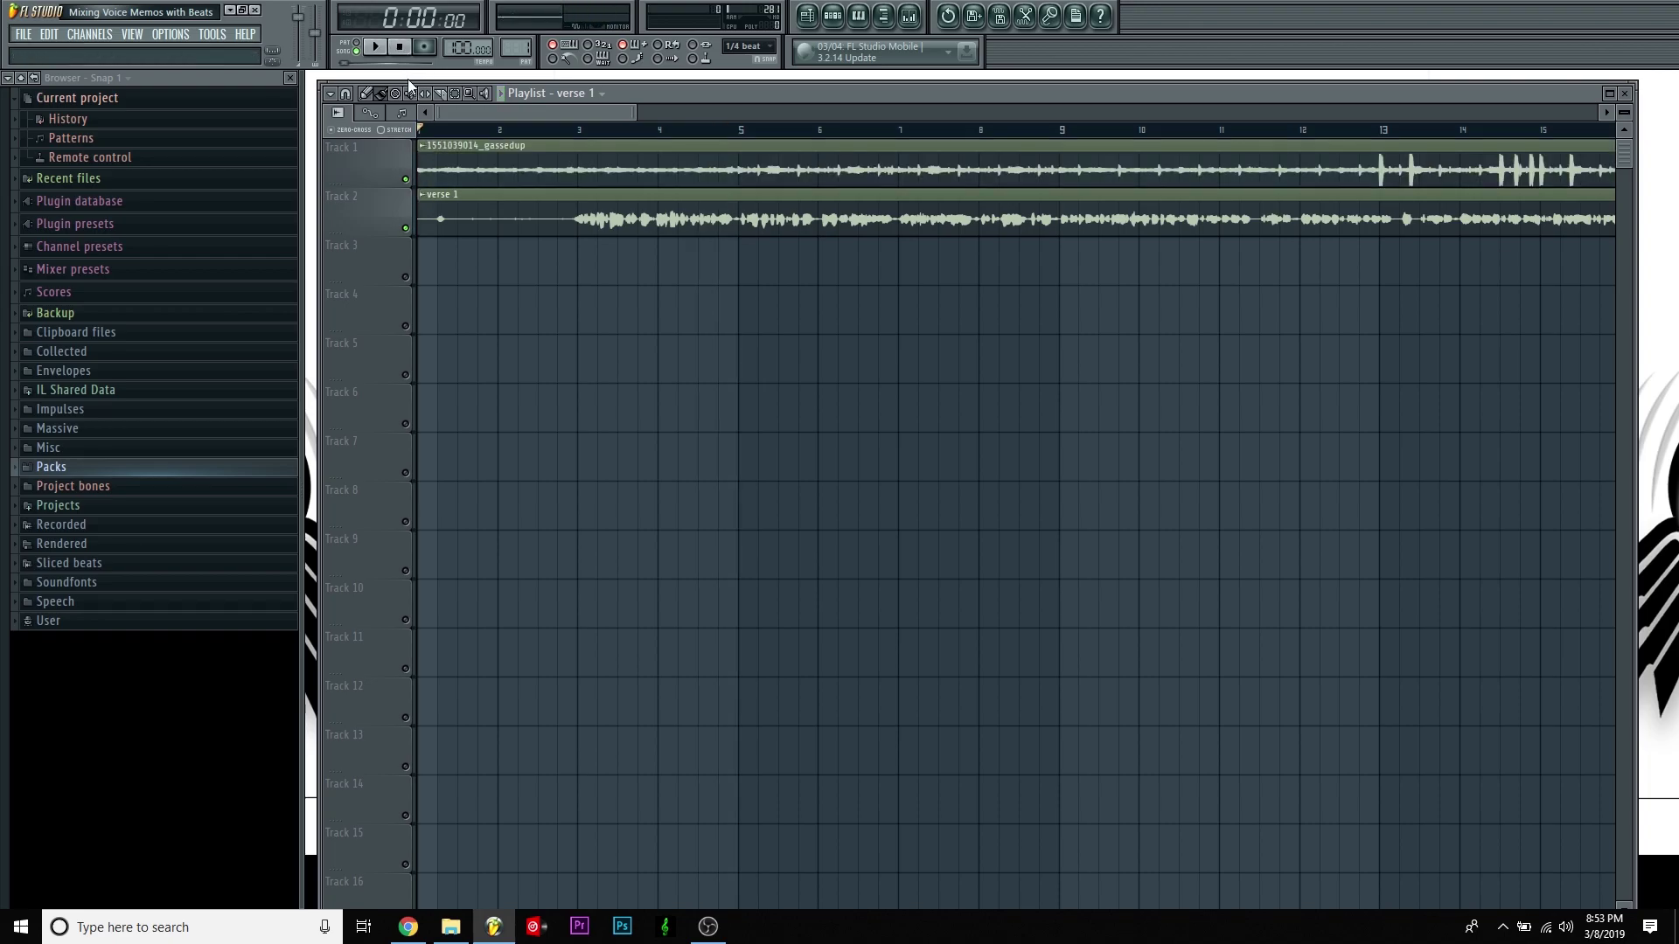
{"action": "left_click", "coordinate": [378, 50]}
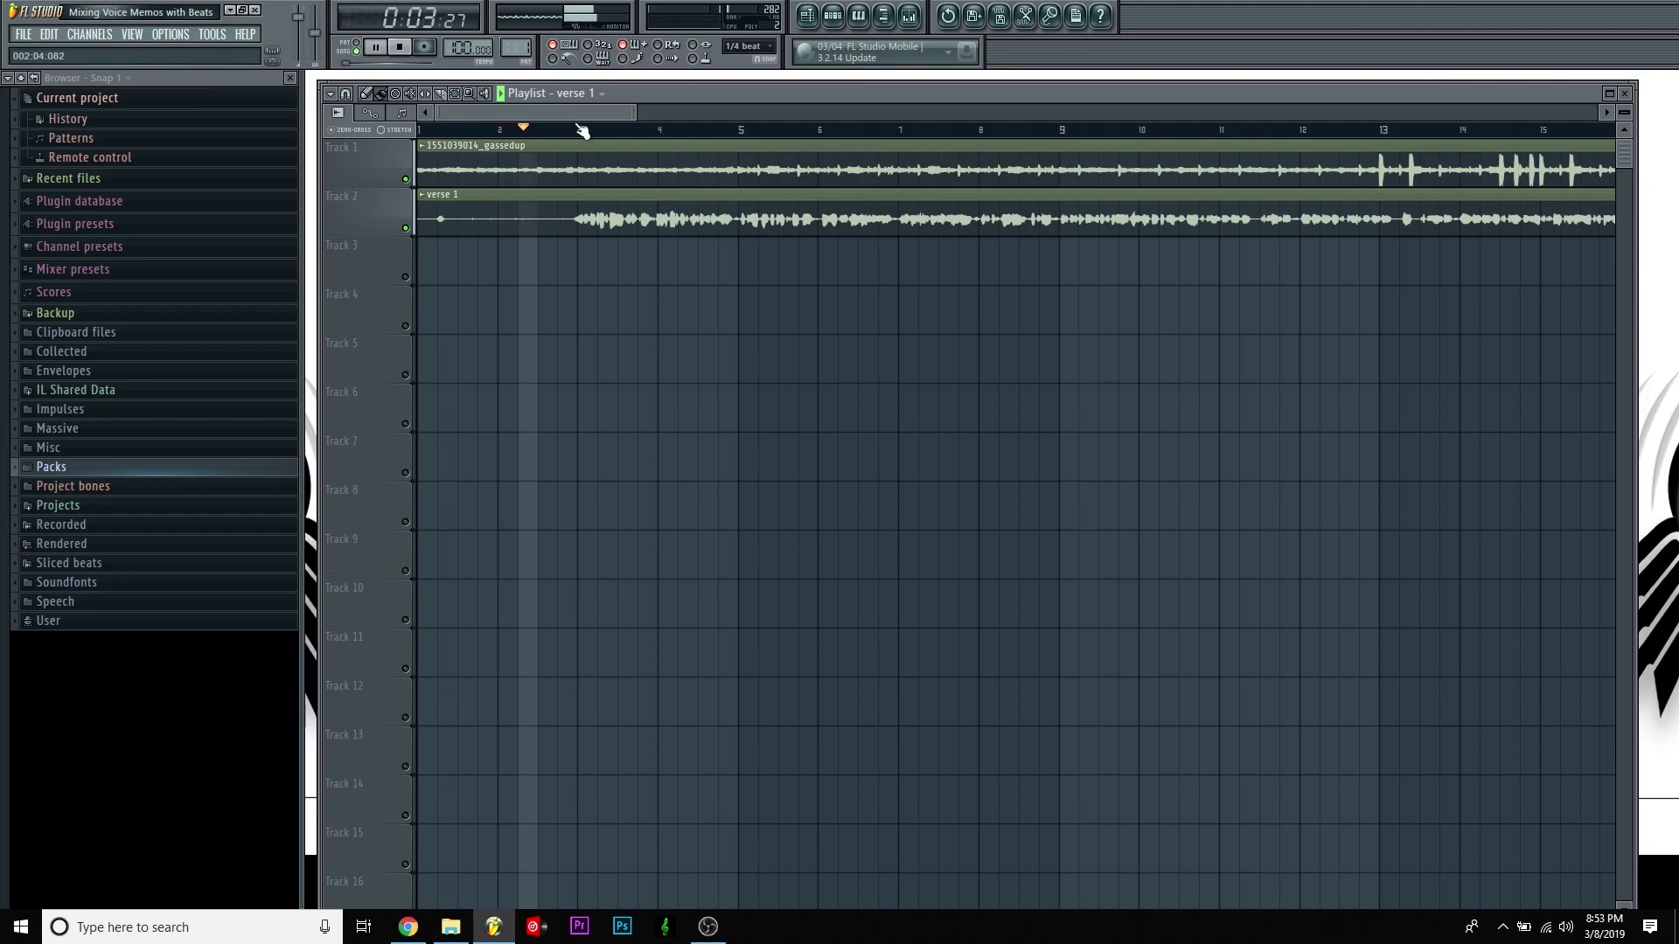
{"action": "left_click", "coordinate": [402, 48]}
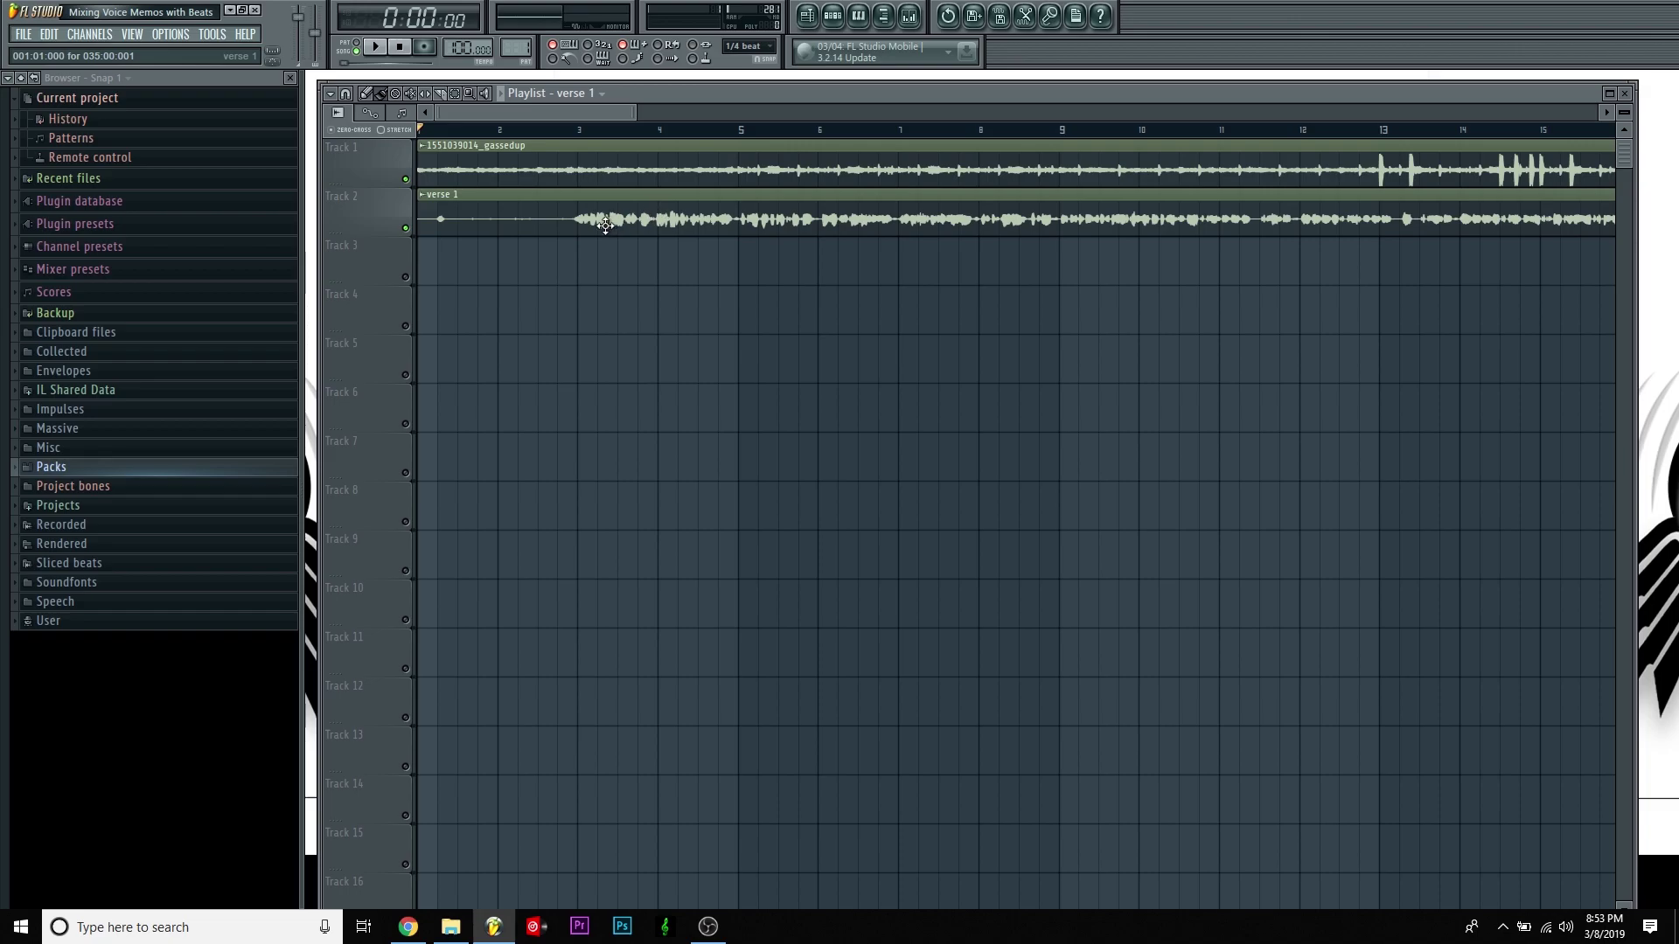
- Move the verse 1 clip on Track 2 to start at bar 3 and play it with the beat from there
{"action": "left_click_drag", "start_coordinate": [635, 109], "coordinate": [683, 110]}
{"action": "left_click_drag", "start_coordinate": [548, 225], "coordinate": [665, 235]}
{"action": "left_click", "coordinate": [556, 128]}
{"action": "key", "text": "space"}
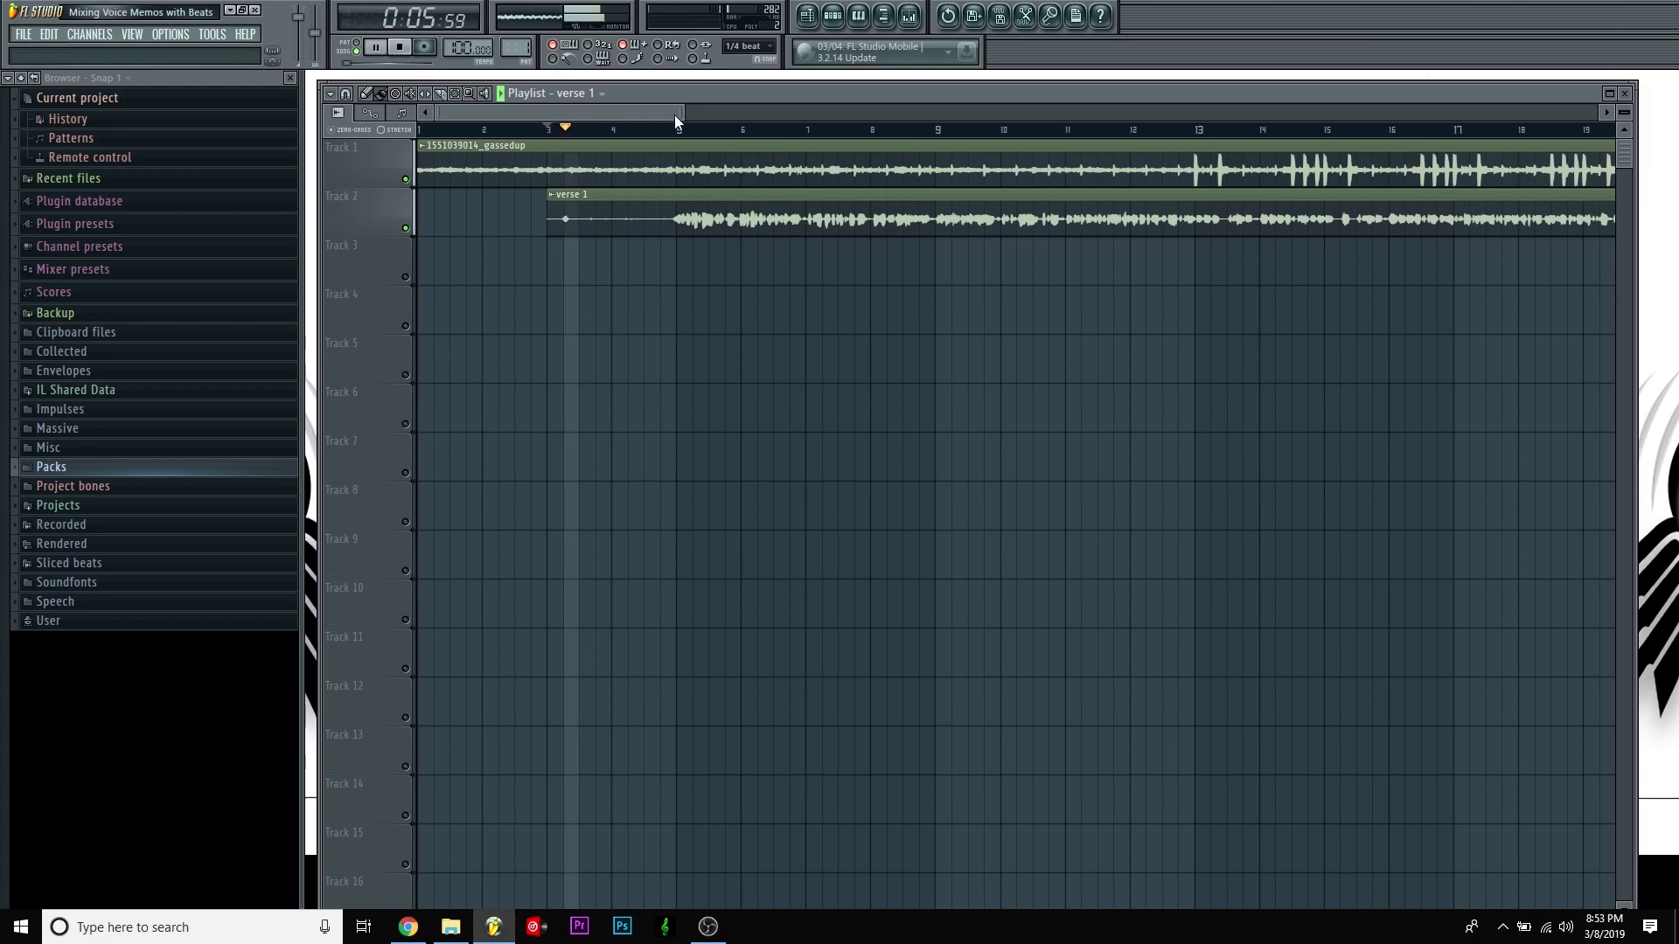
{"action": "left_click_drag", "start_coordinate": [687, 113], "coordinate": [516, 112]}
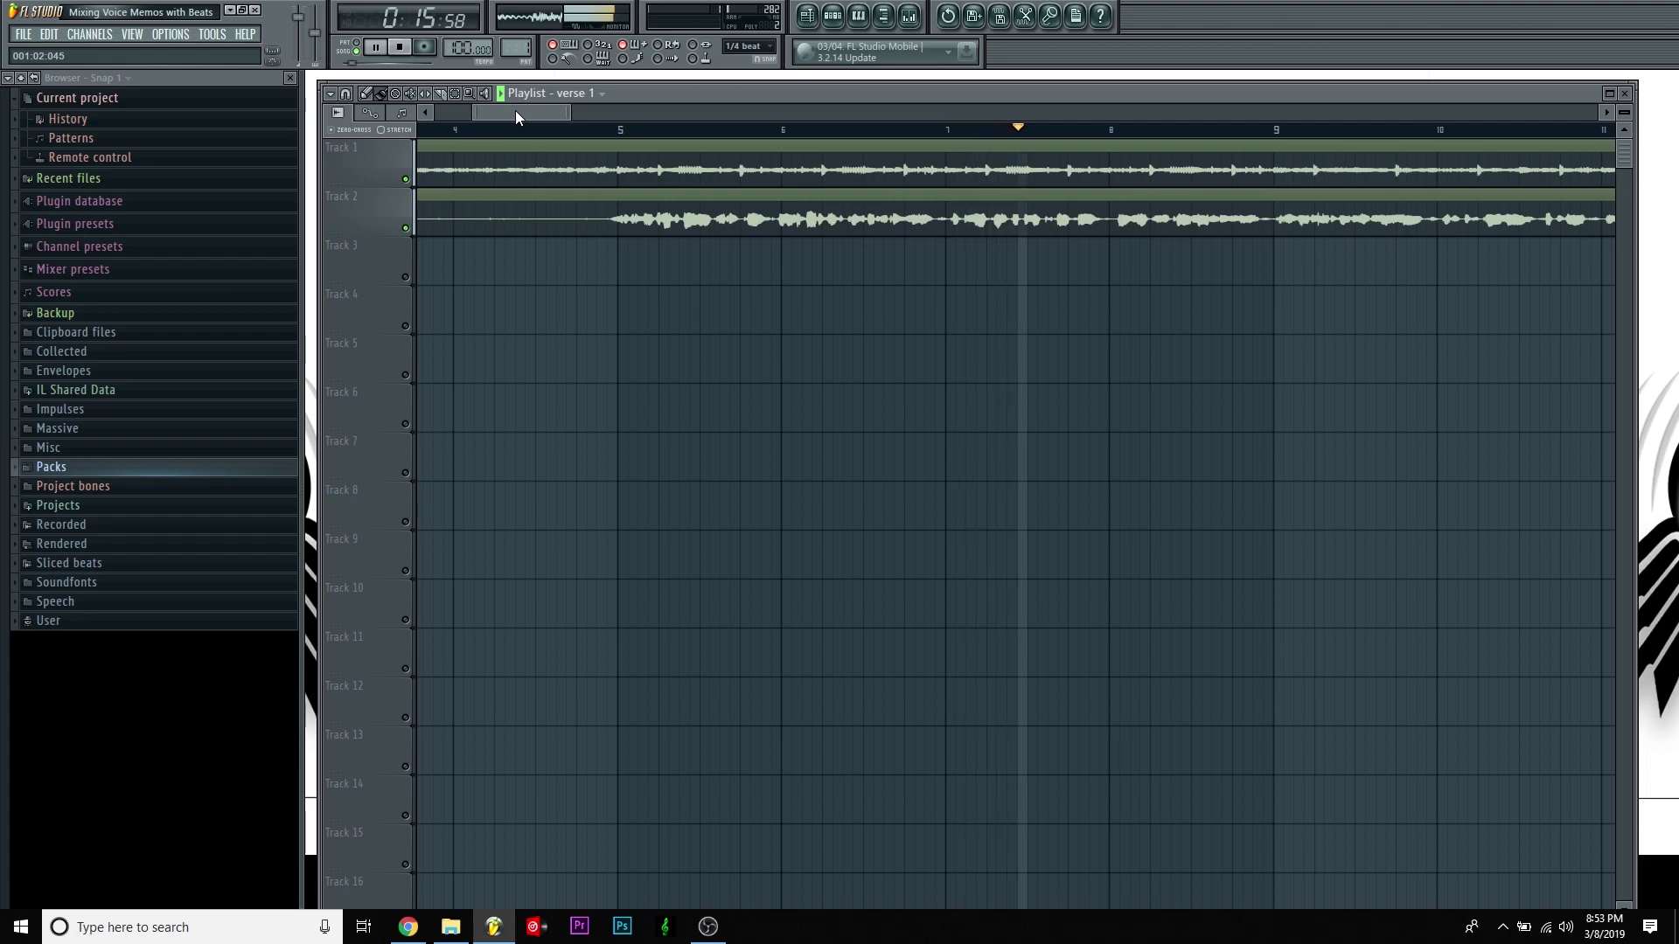
{"action": "left_click_drag", "start_coordinate": [568, 112], "coordinate": [522, 113]}
{"action": "key", "text": "space"}
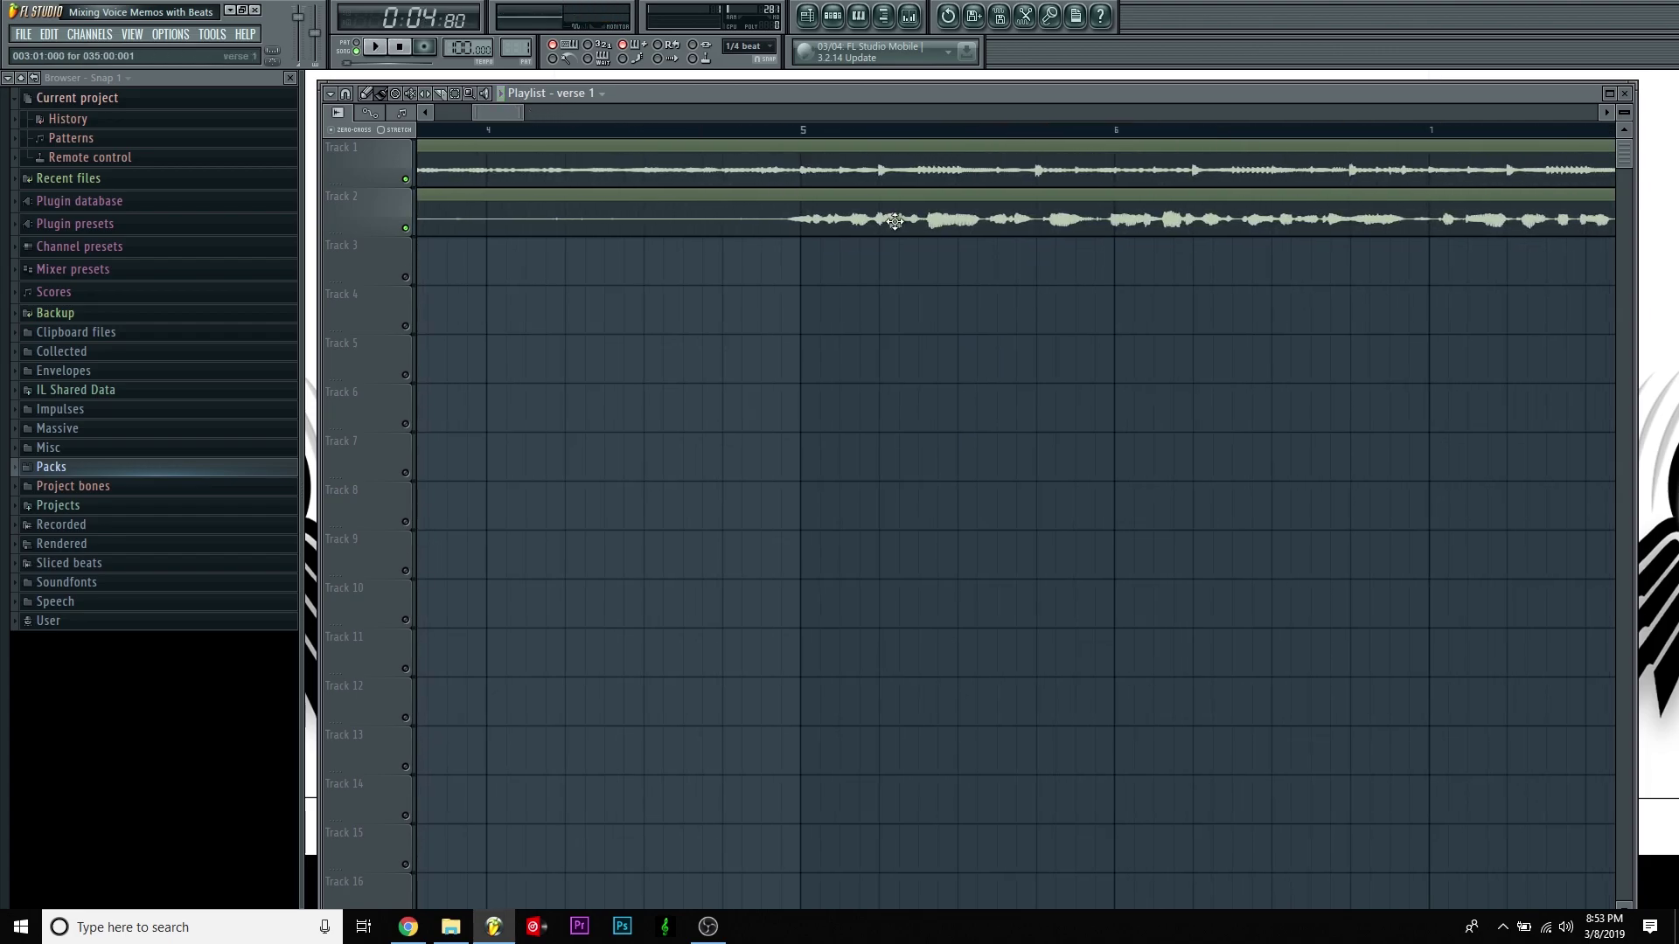
- Route the verse 1 audio clip on Track 2 to mixer track 2 in its channel settings
{"action": "double_click", "coordinate": [895, 222]}
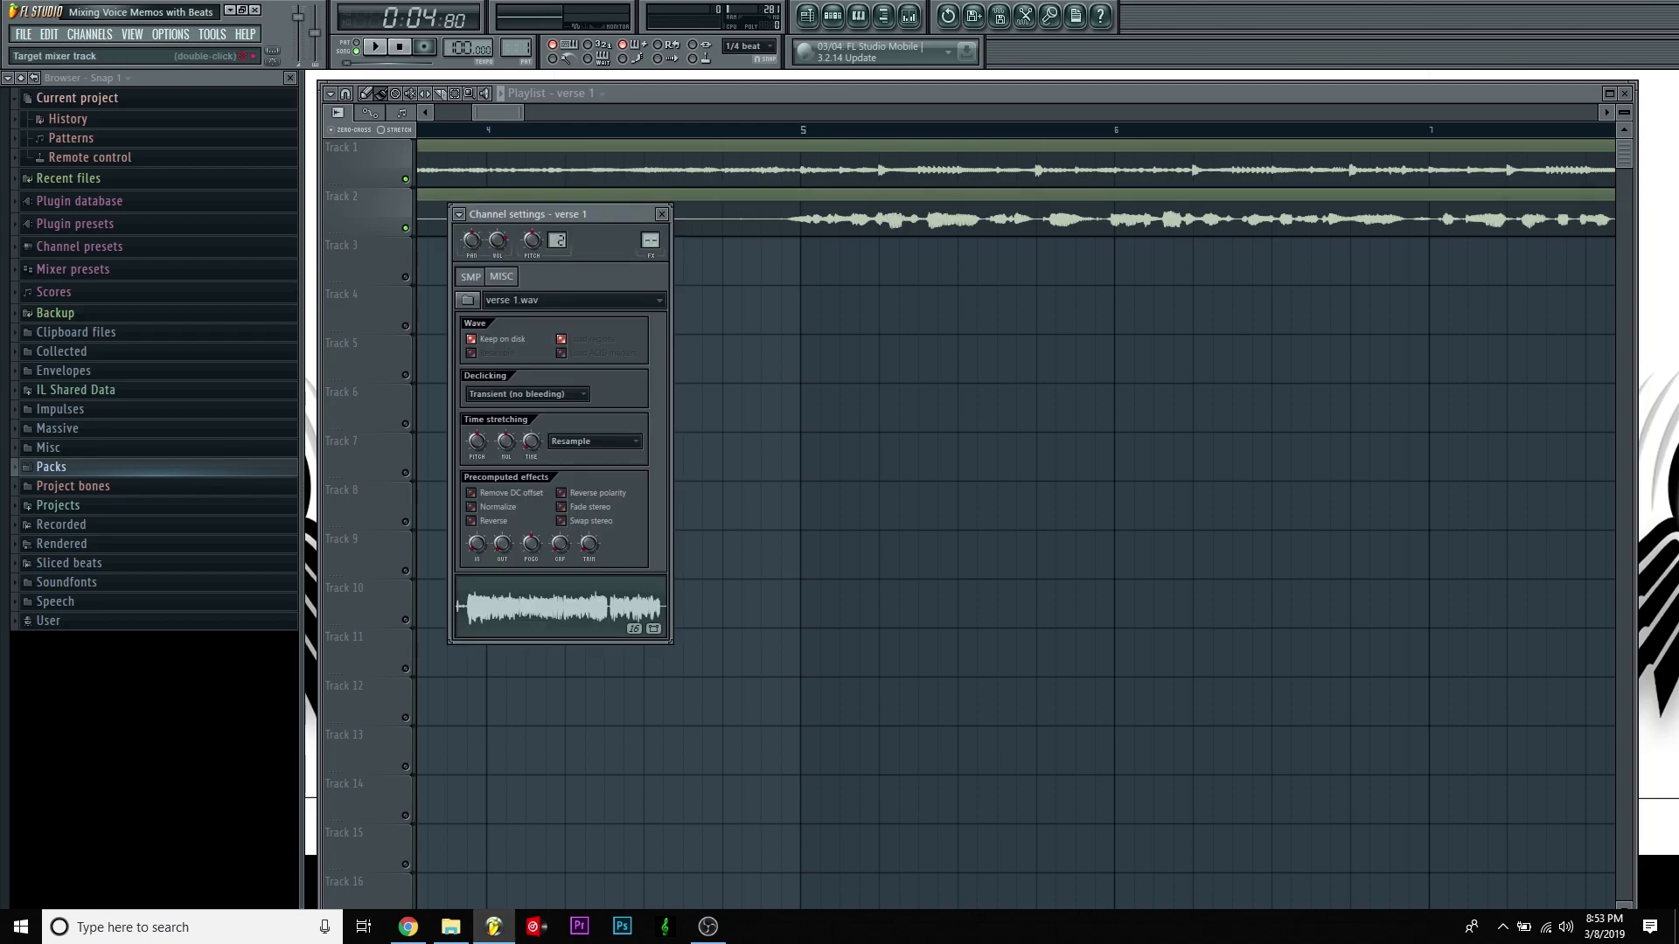
{"action": "left_click", "coordinate": [724, 169]}
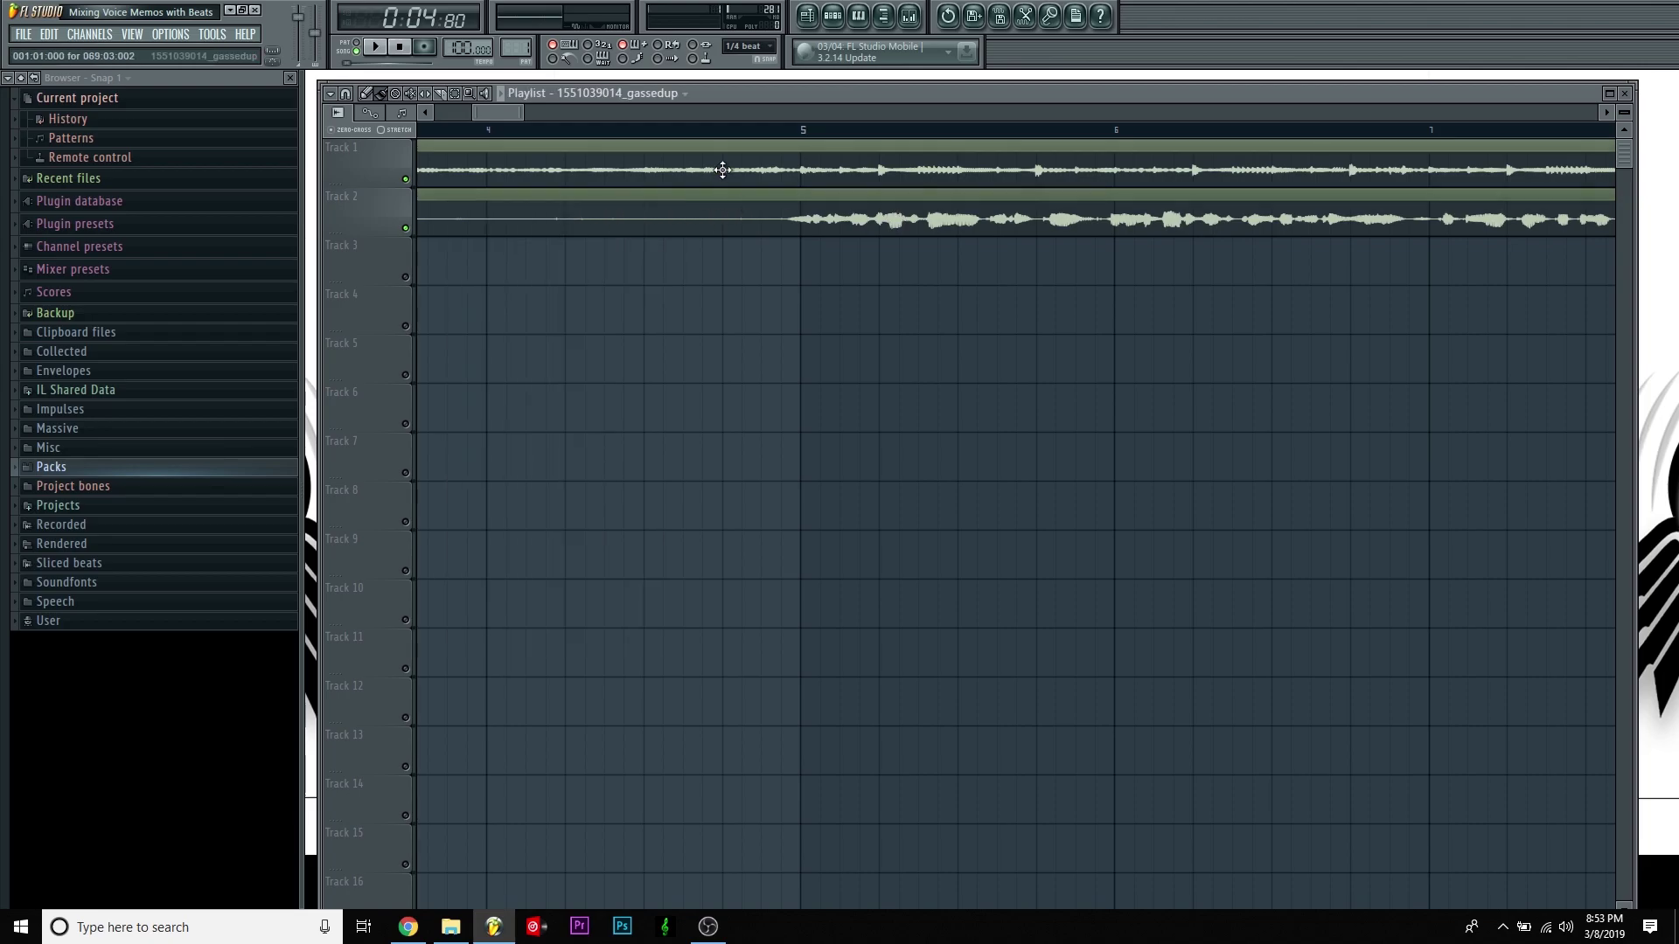
{"action": "double_click", "coordinate": [747, 229]}
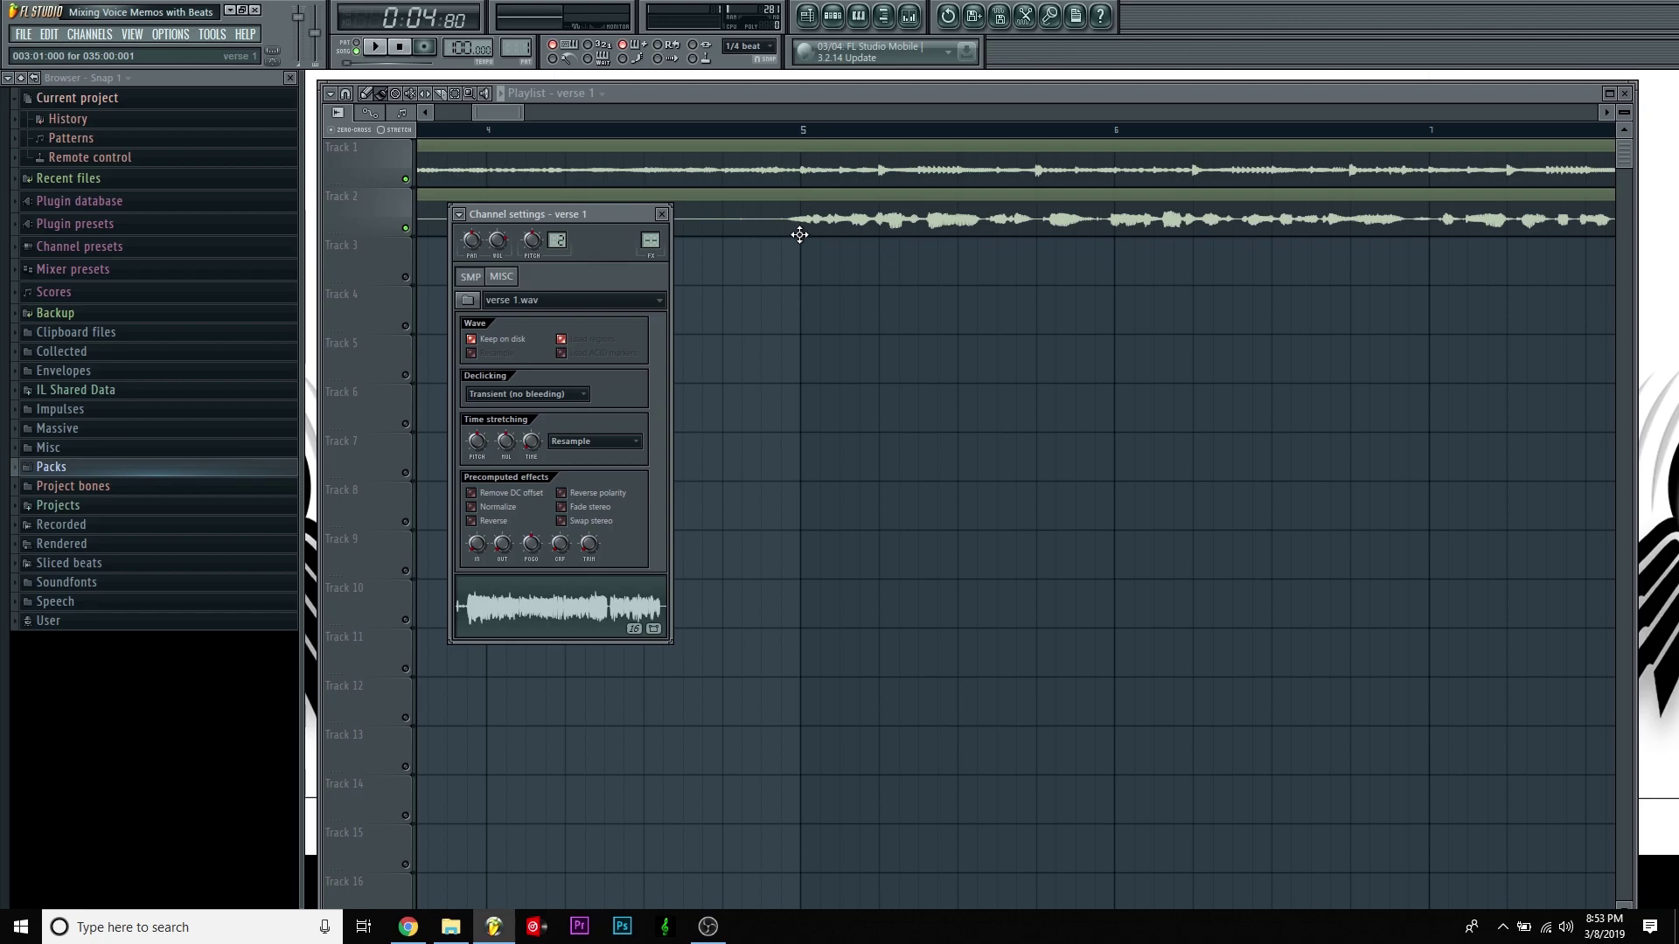
{"action": "scroll", "coordinate": [651, 240], "scroll_direction": "up", "scroll_amount": 2}
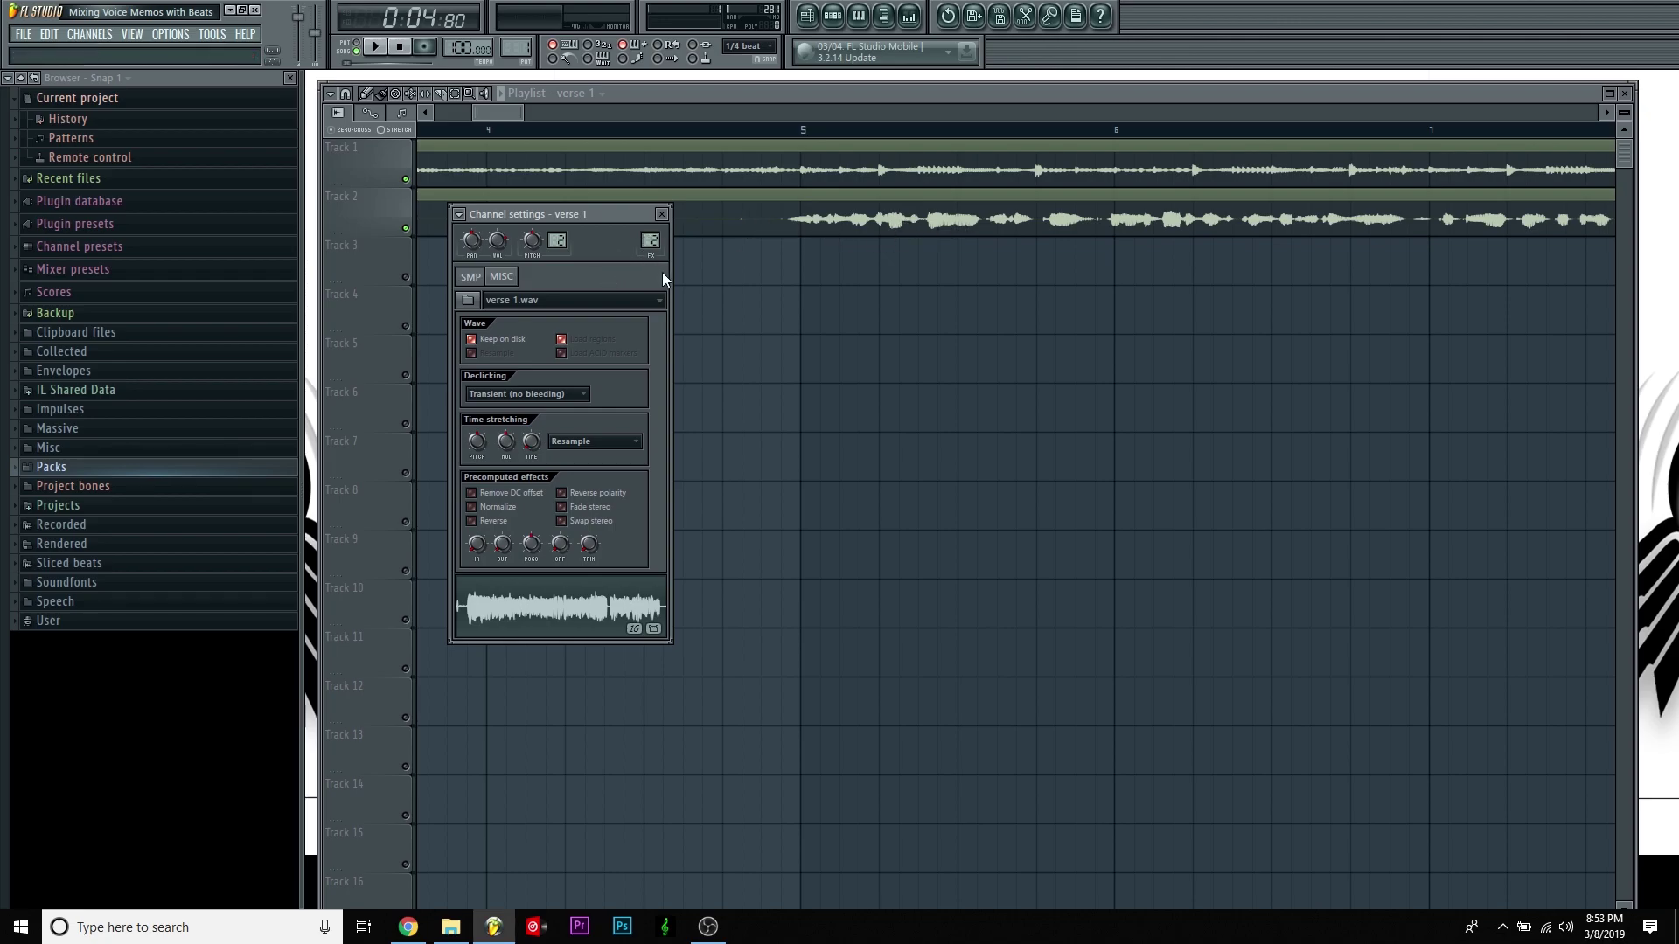
- Solo Track 2 and play the verse 1 vocal on its own from just before bar 5
{"action": "right_click", "coordinate": [406, 229]}
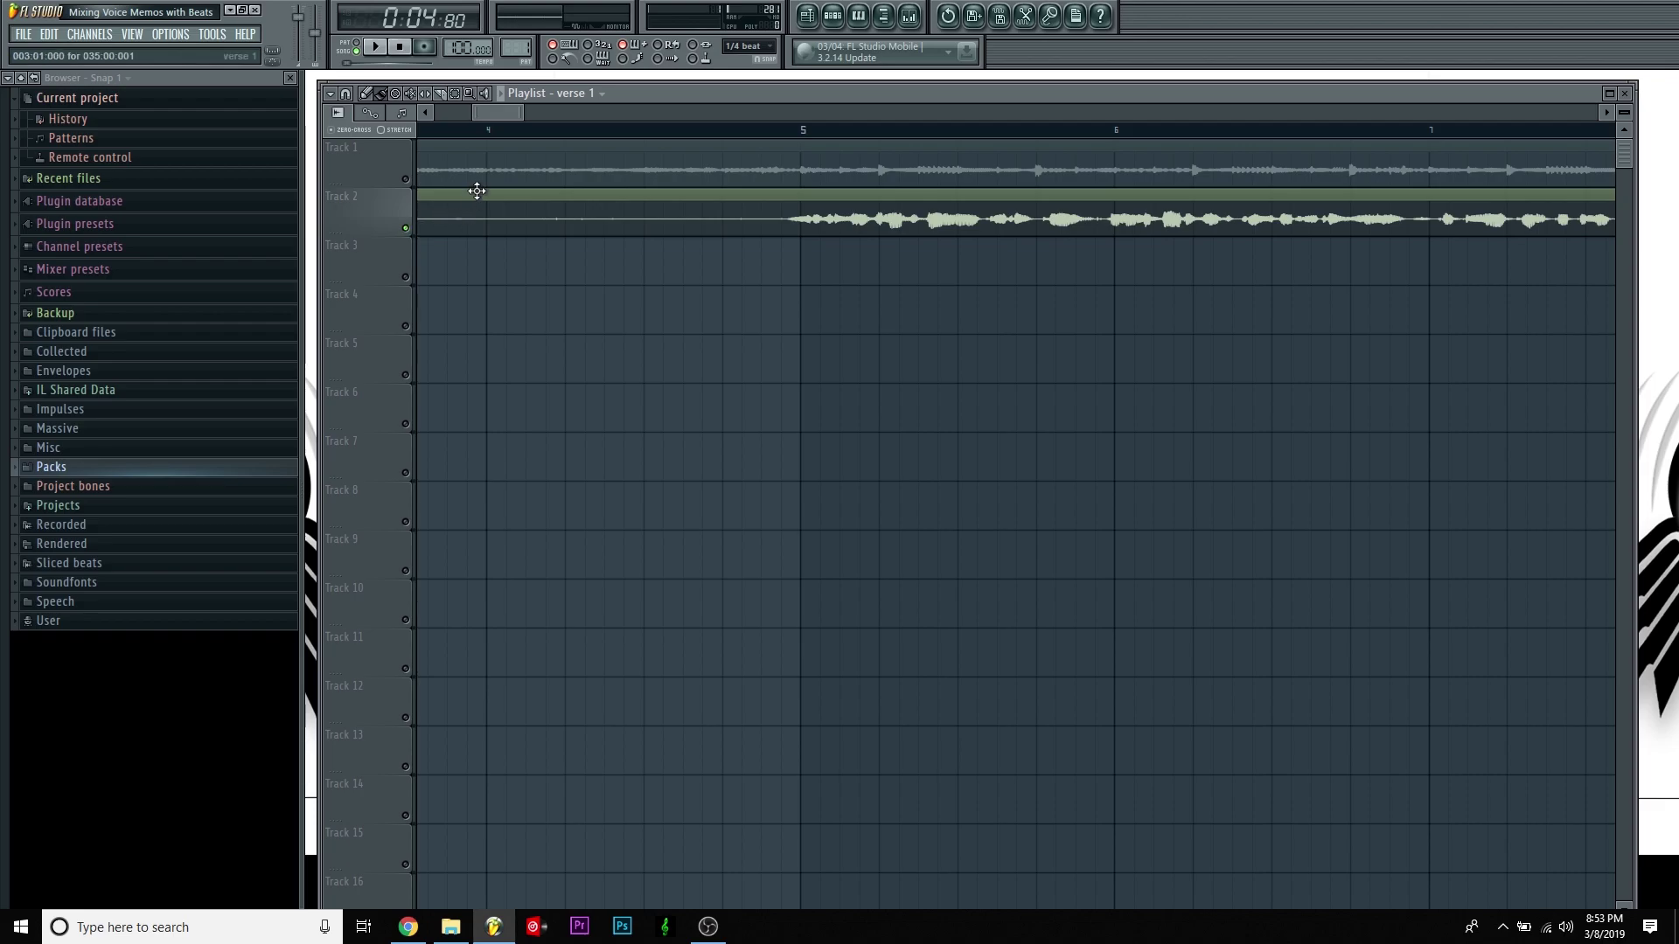
{"action": "left_click", "coordinate": [773, 132]}
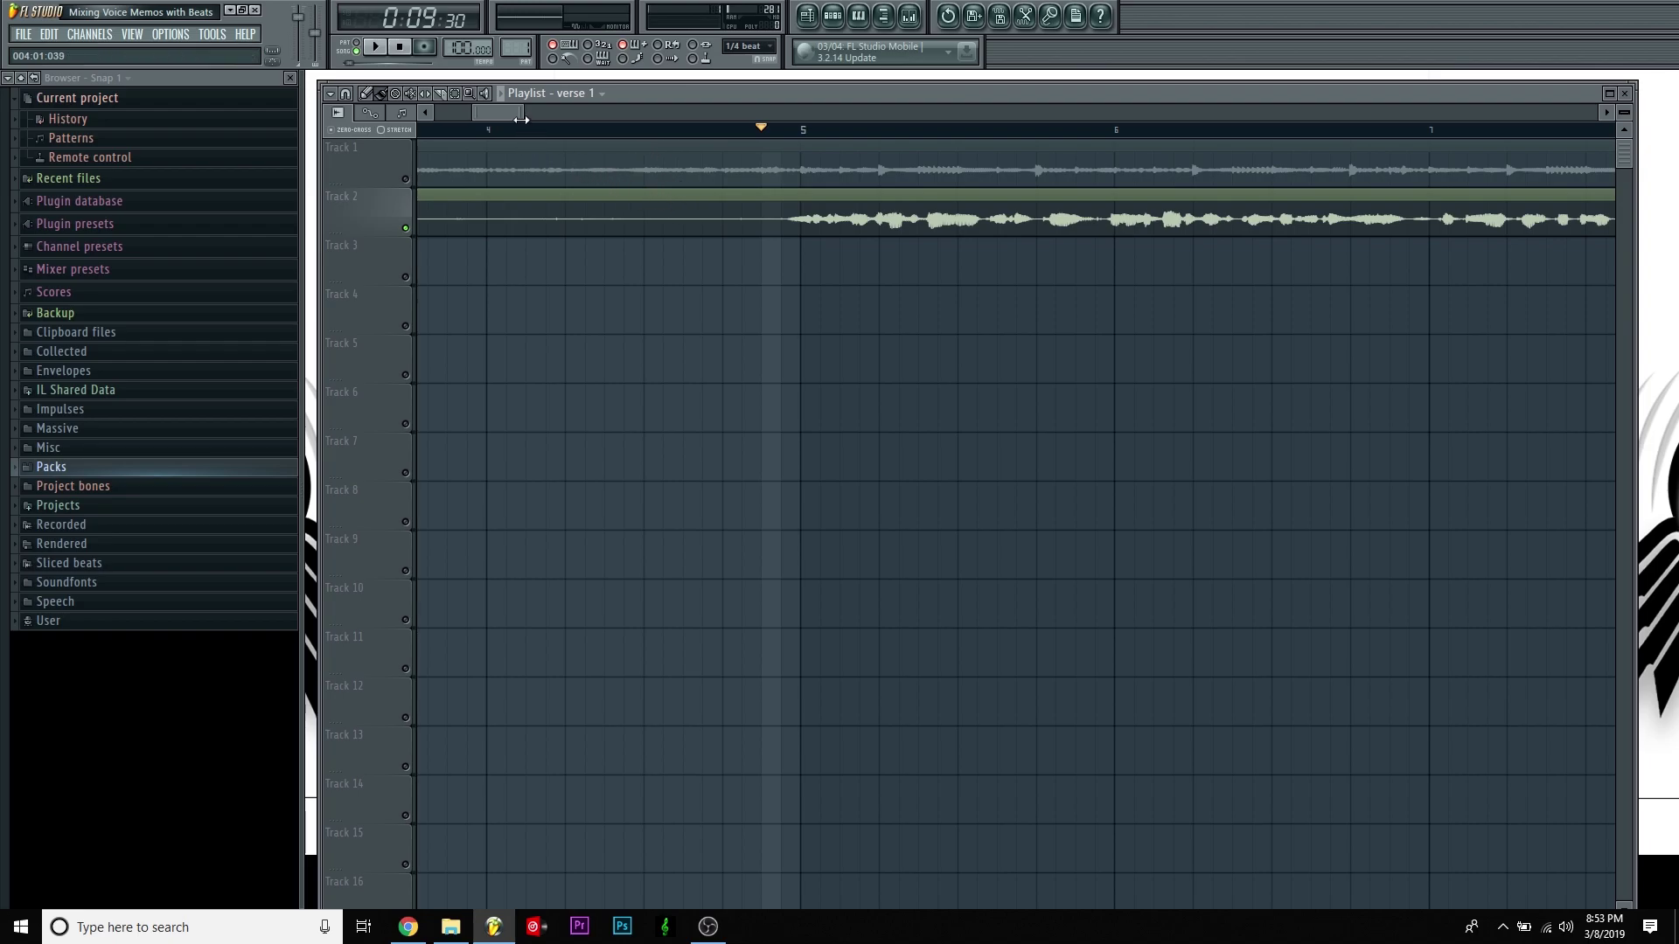
{"action": "left_click_drag", "start_coordinate": [521, 115], "coordinate": [587, 107]}
{"action": "key", "text": "space"}
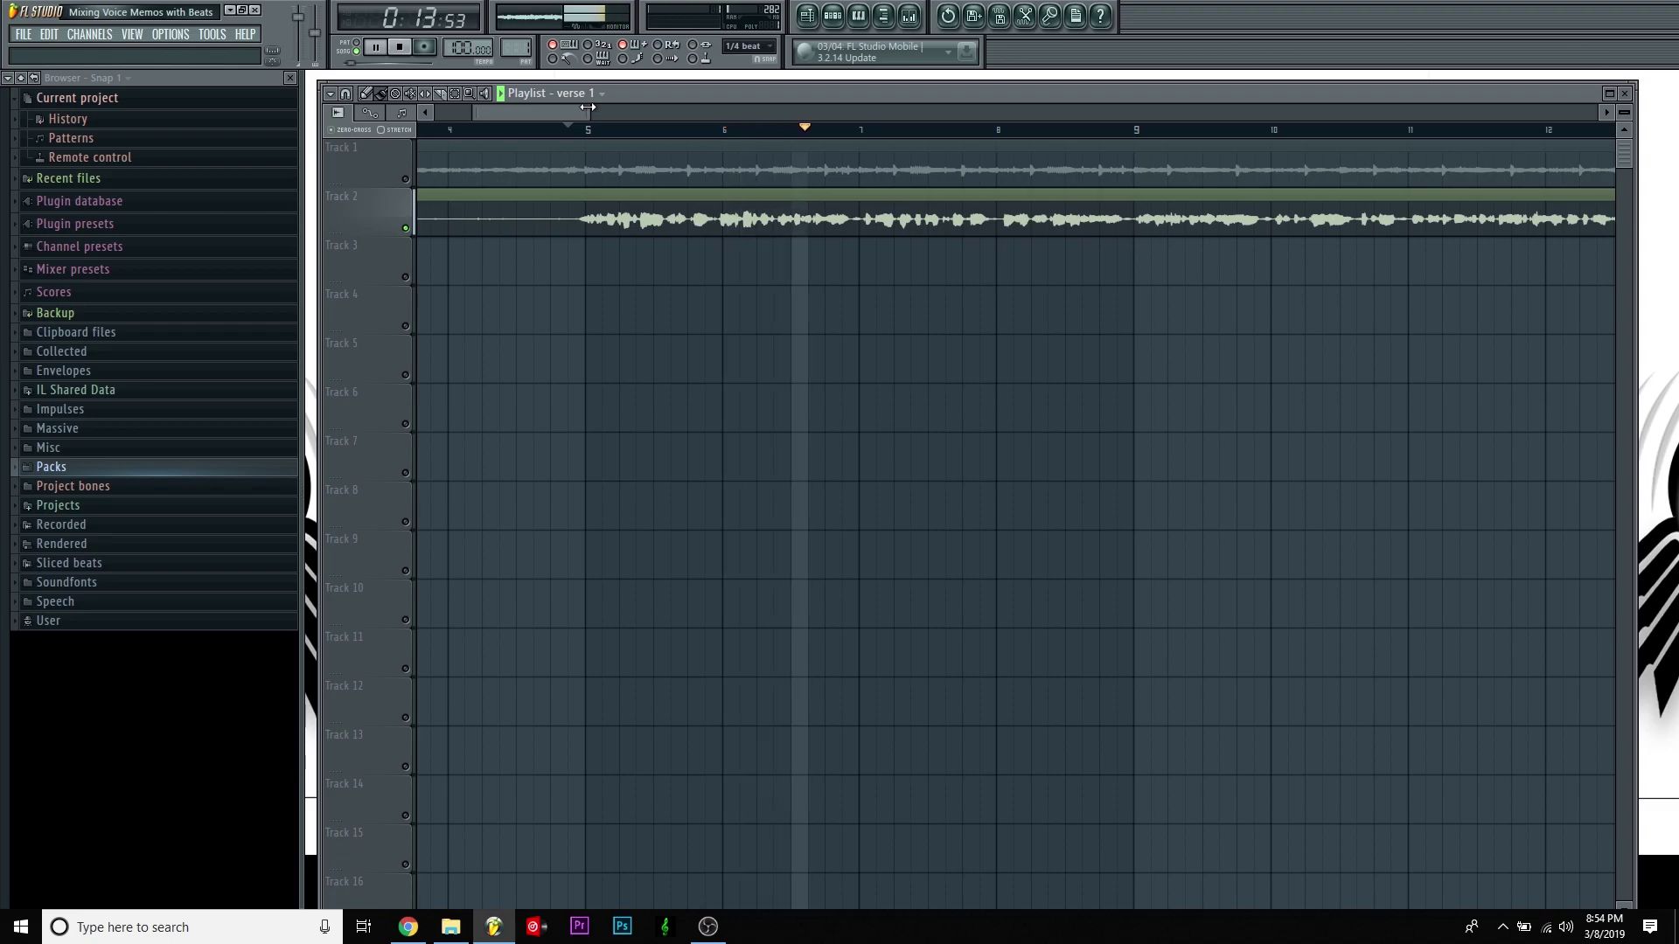
{"action": "key", "text": "space"}
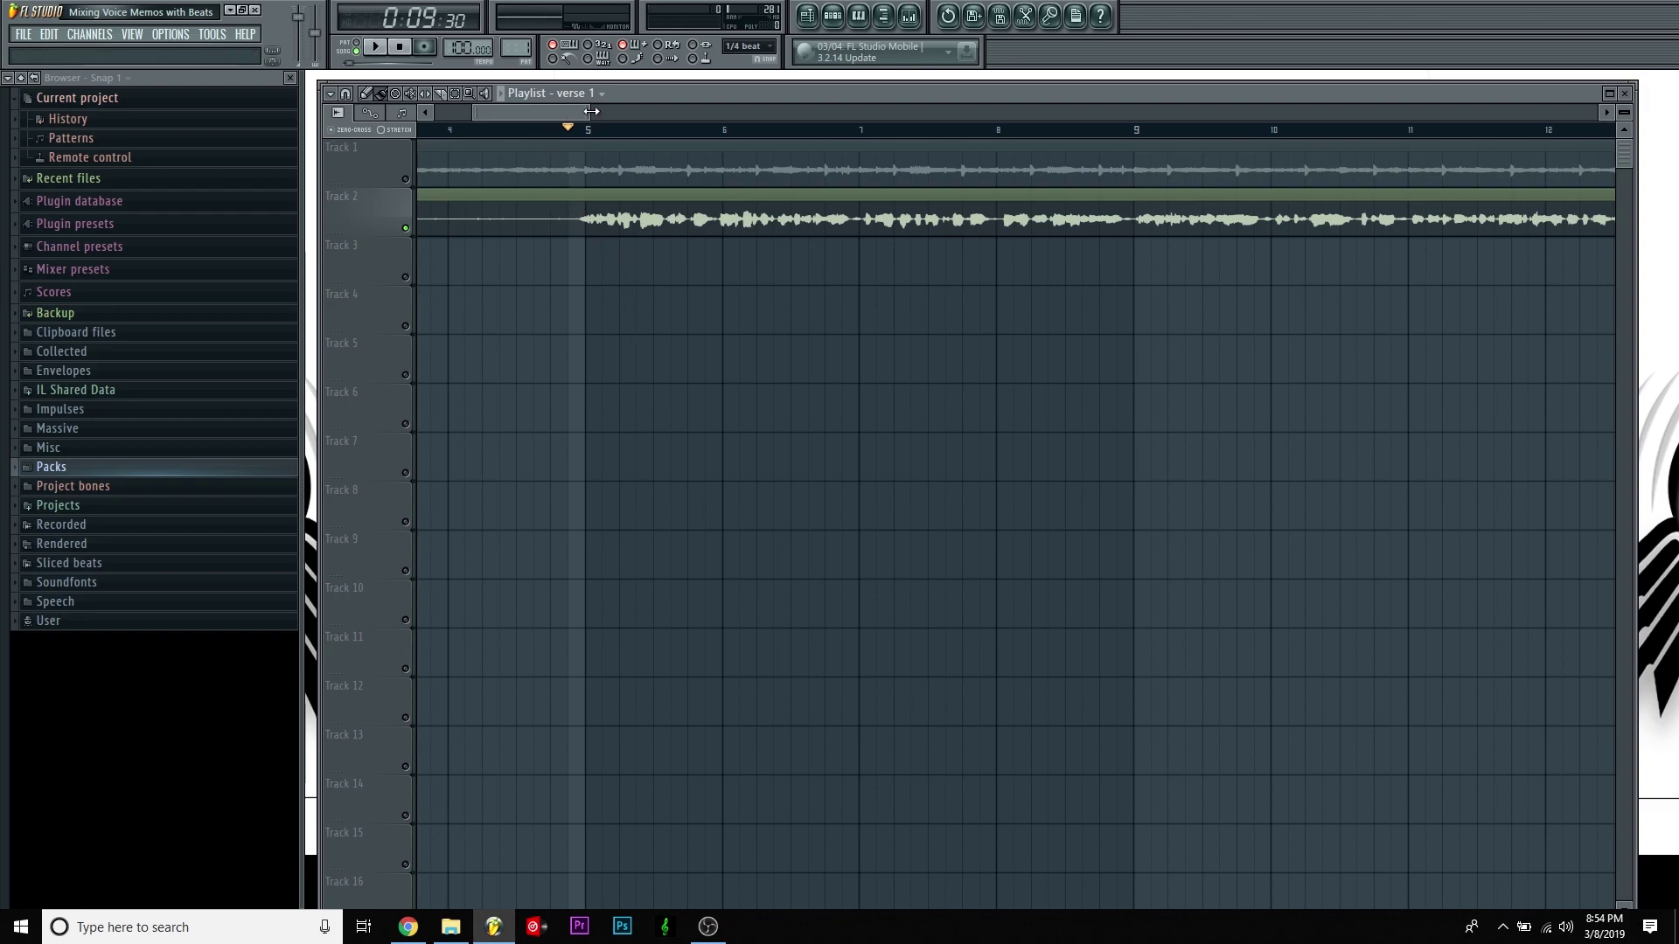
- Unmute the beat on Track 1 and nudge the verse 1 clip on Track 2 slightly earlier while playing both from bar 4
{"action": "scroll", "coordinate": [591, 113], "scroll_direction": "down", "scroll_amount": 4}
{"action": "left_click", "coordinate": [622, 136]}
{"action": "left_click", "coordinate": [404, 179]}
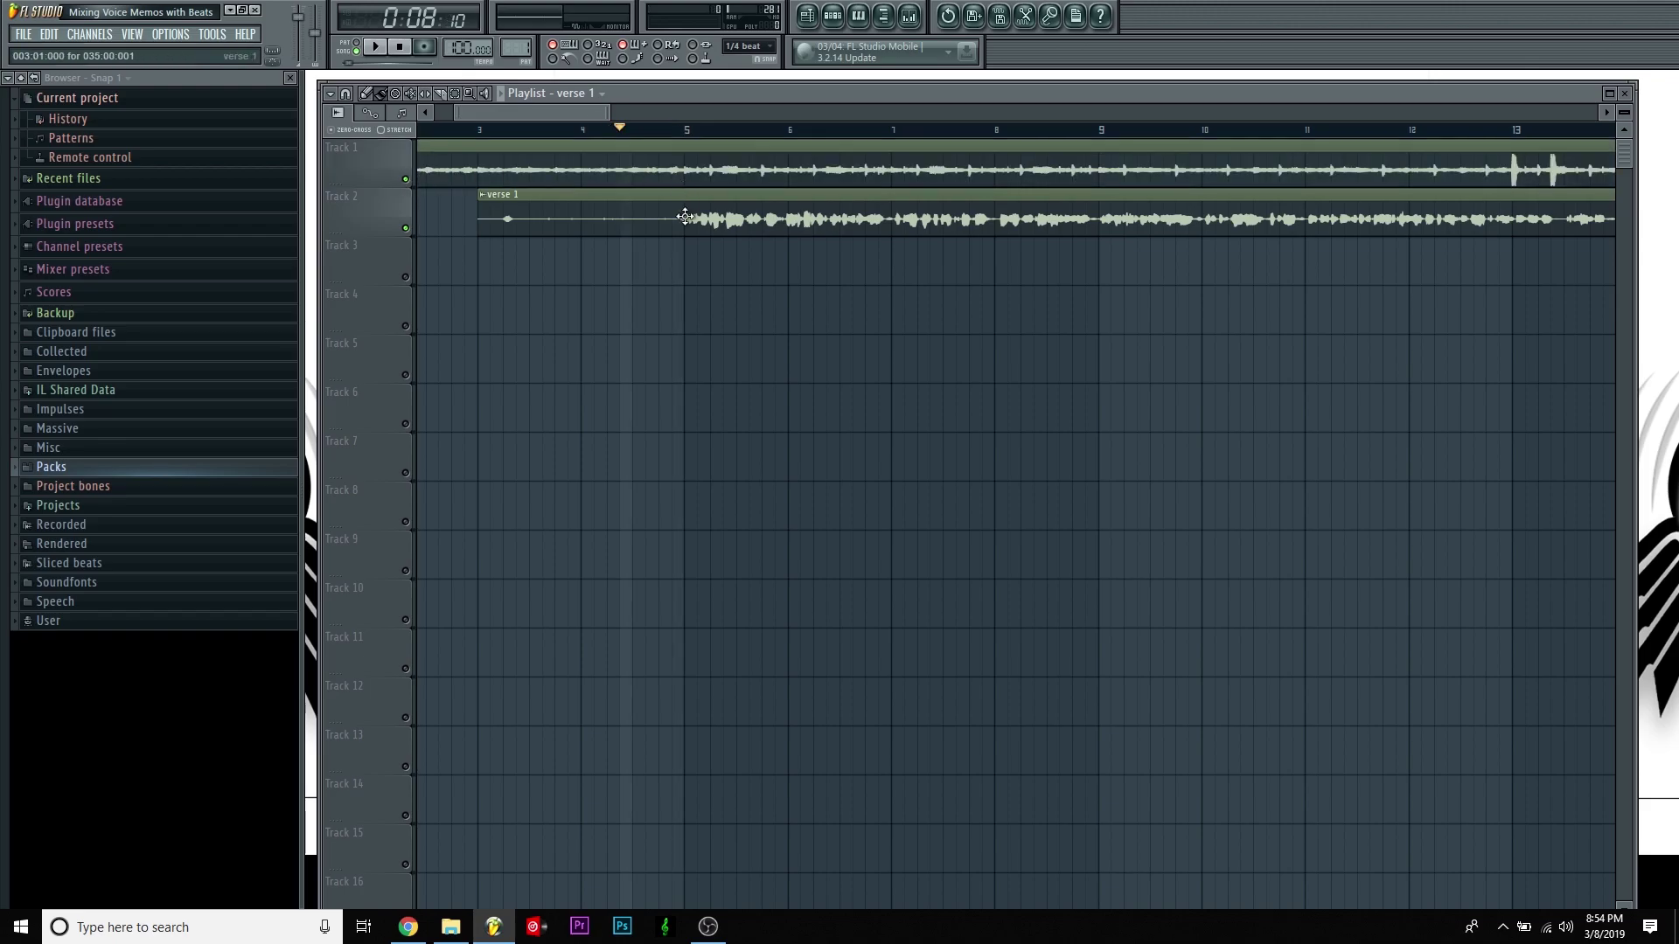
{"action": "scroll", "coordinate": [468, 113], "scroll_direction": "up", "scroll_amount": 4}
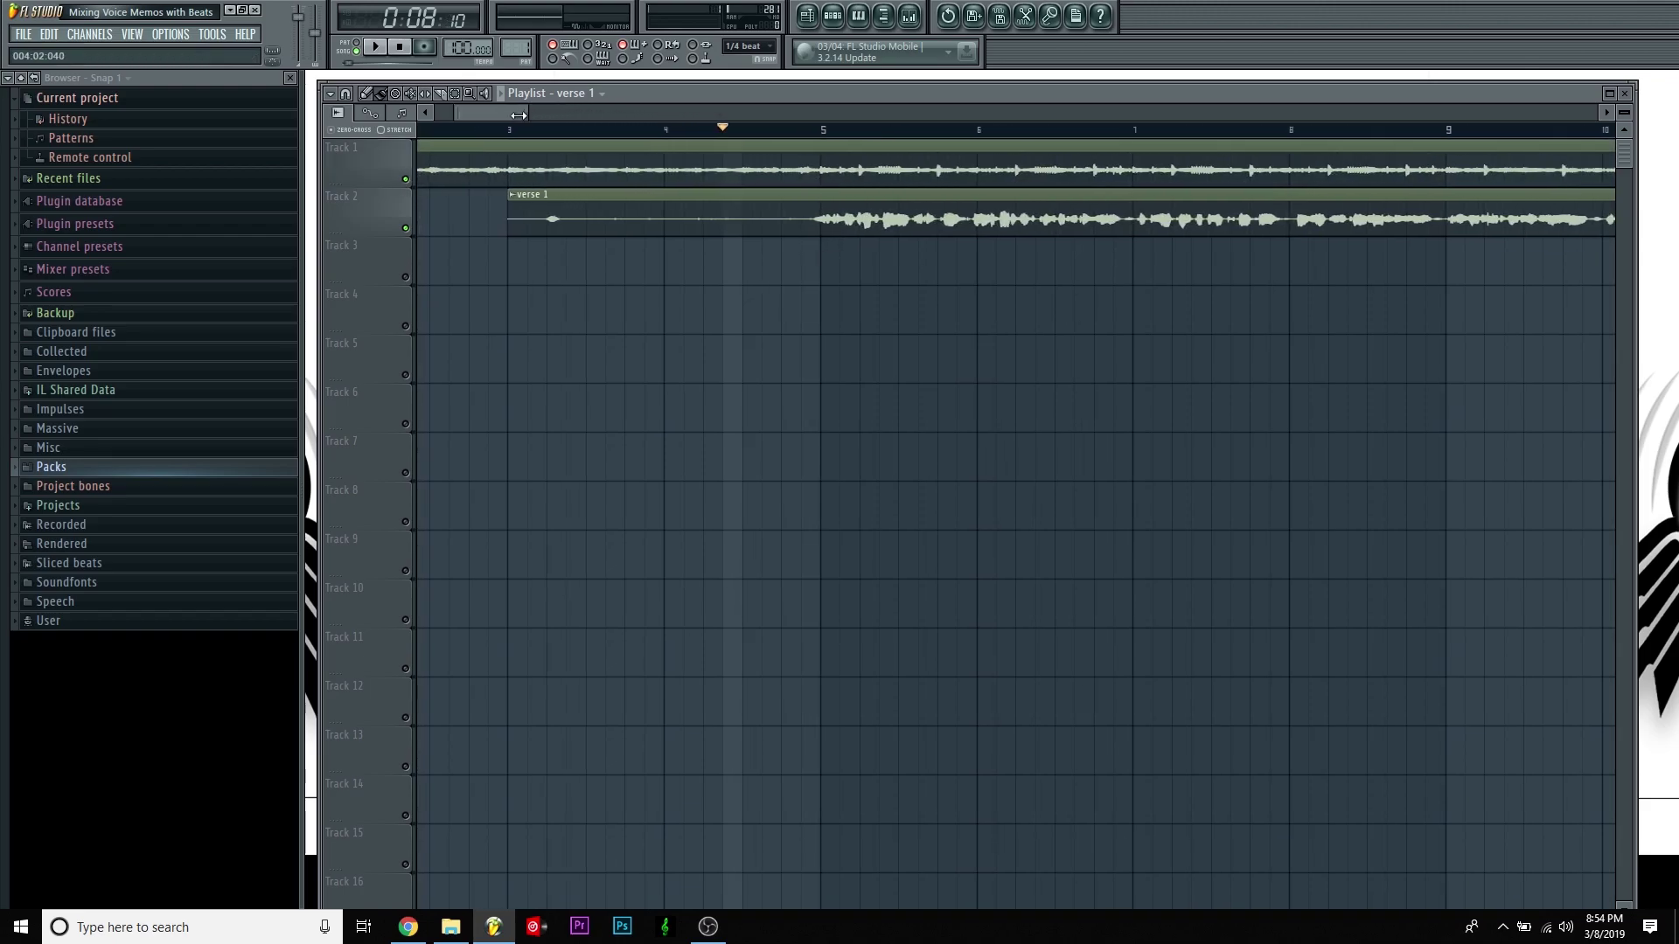
{"action": "left_click_drag", "start_coordinate": [468, 112], "coordinate": [485, 113]}
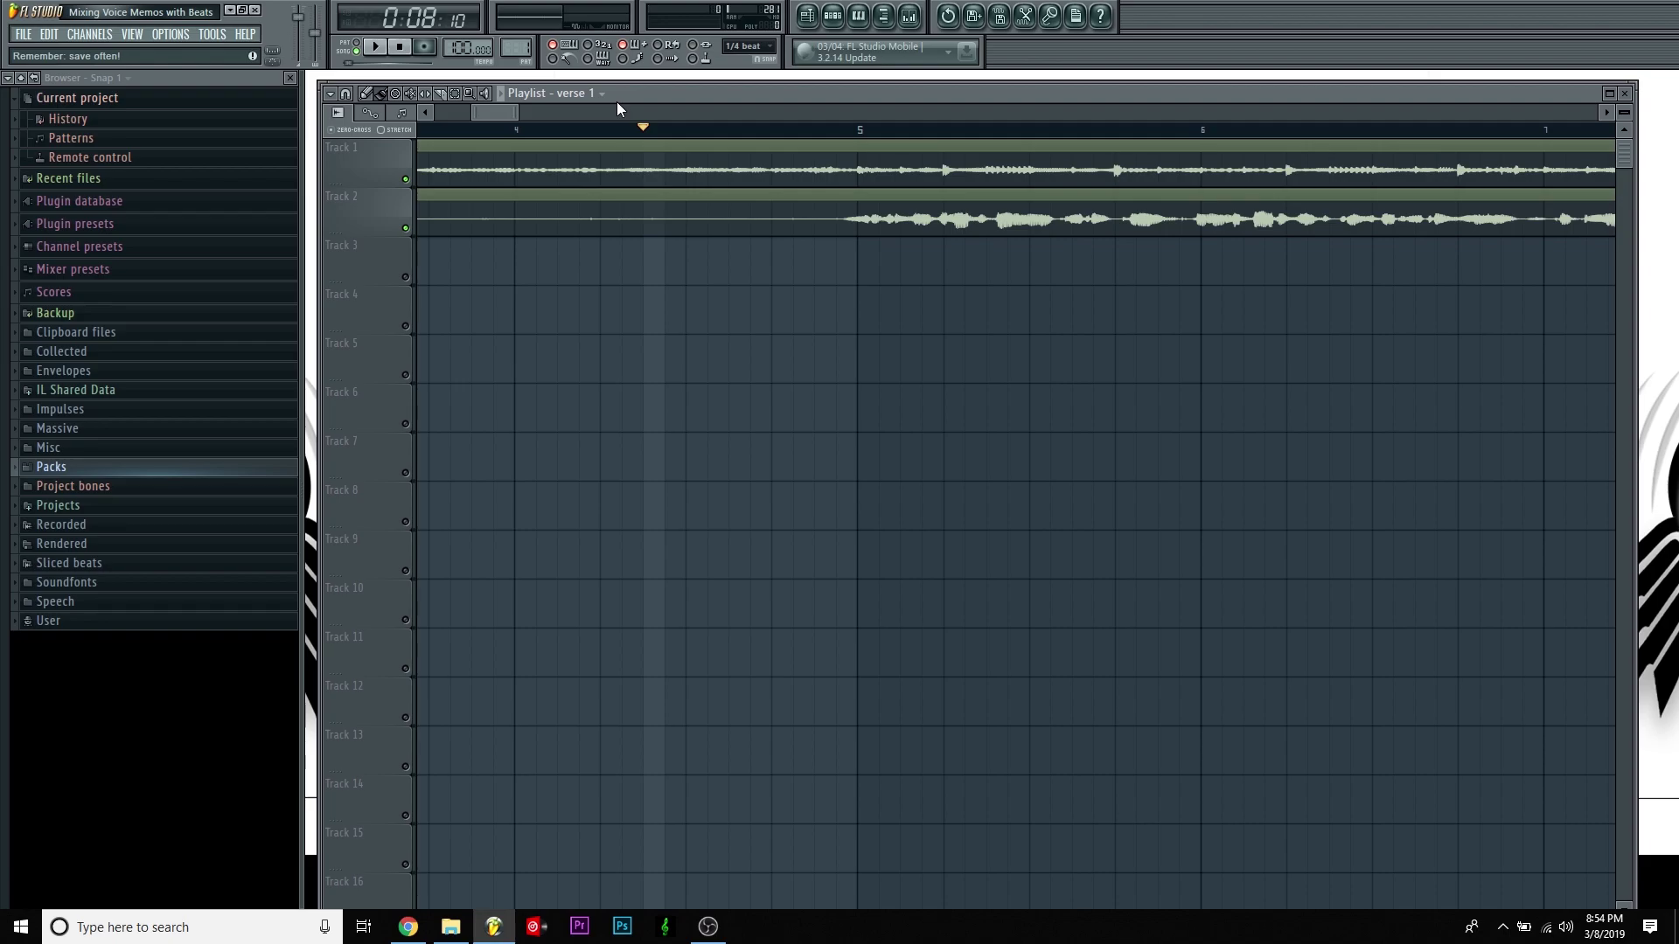
{"action": "left_click", "coordinate": [520, 133]}
{"action": "key", "text": "space"}
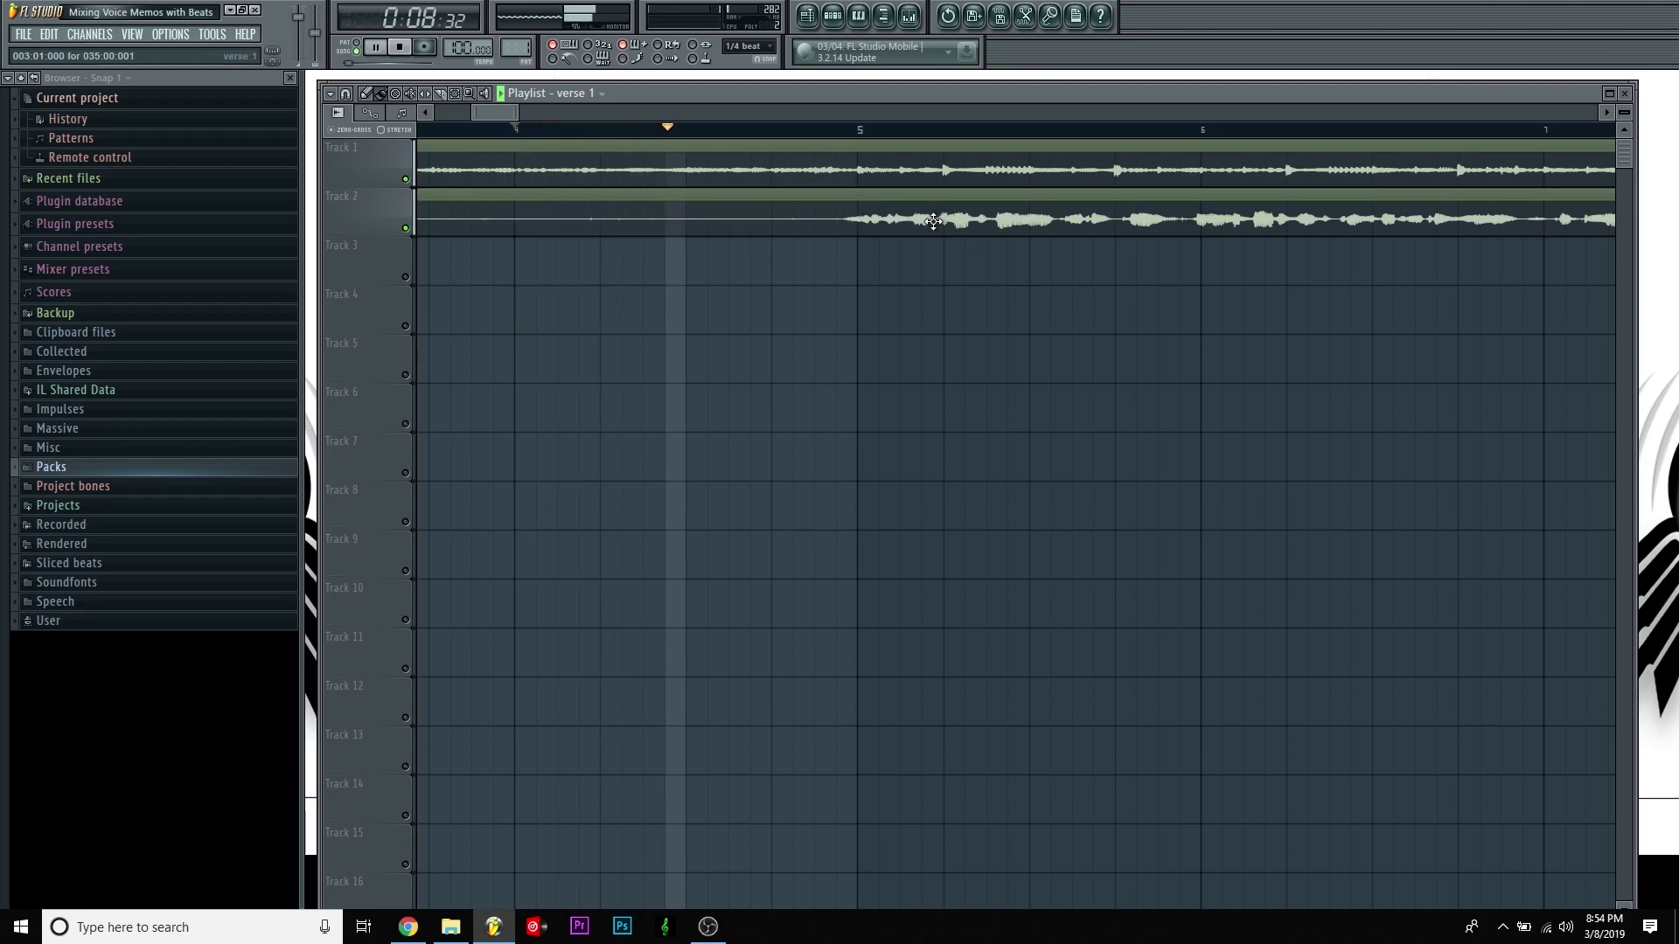
{"action": "key", "text": "space"}
{"action": "key", "text": "space"}
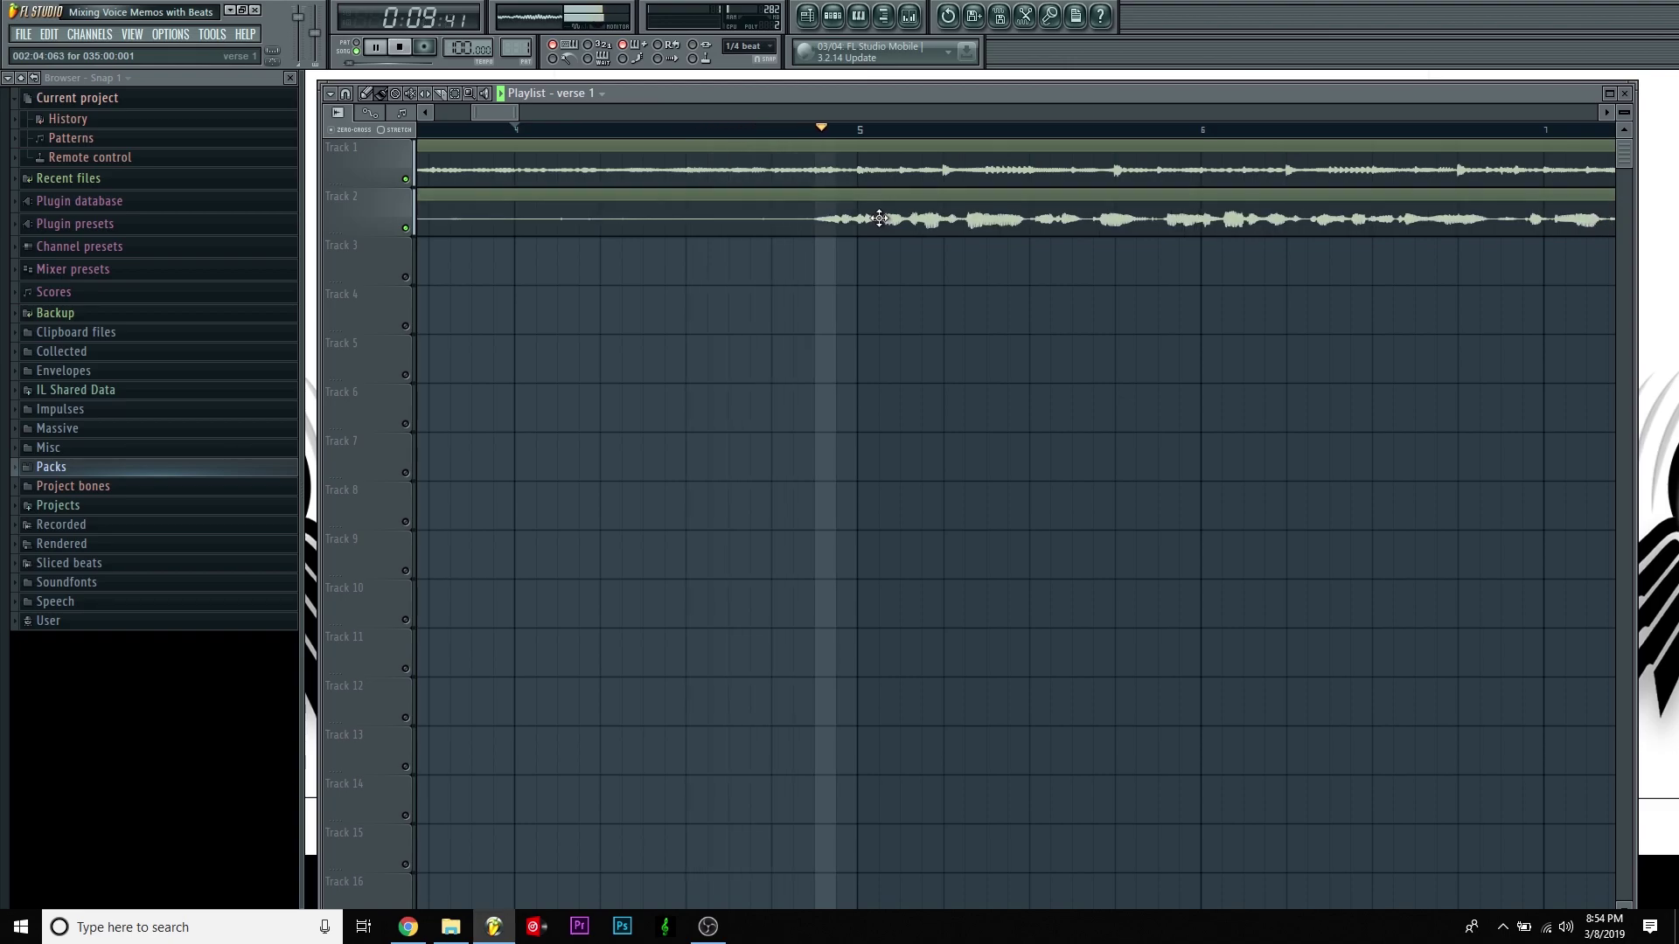
{"action": "left_click_drag", "start_coordinate": [879, 217], "coordinate": [855, 227]}
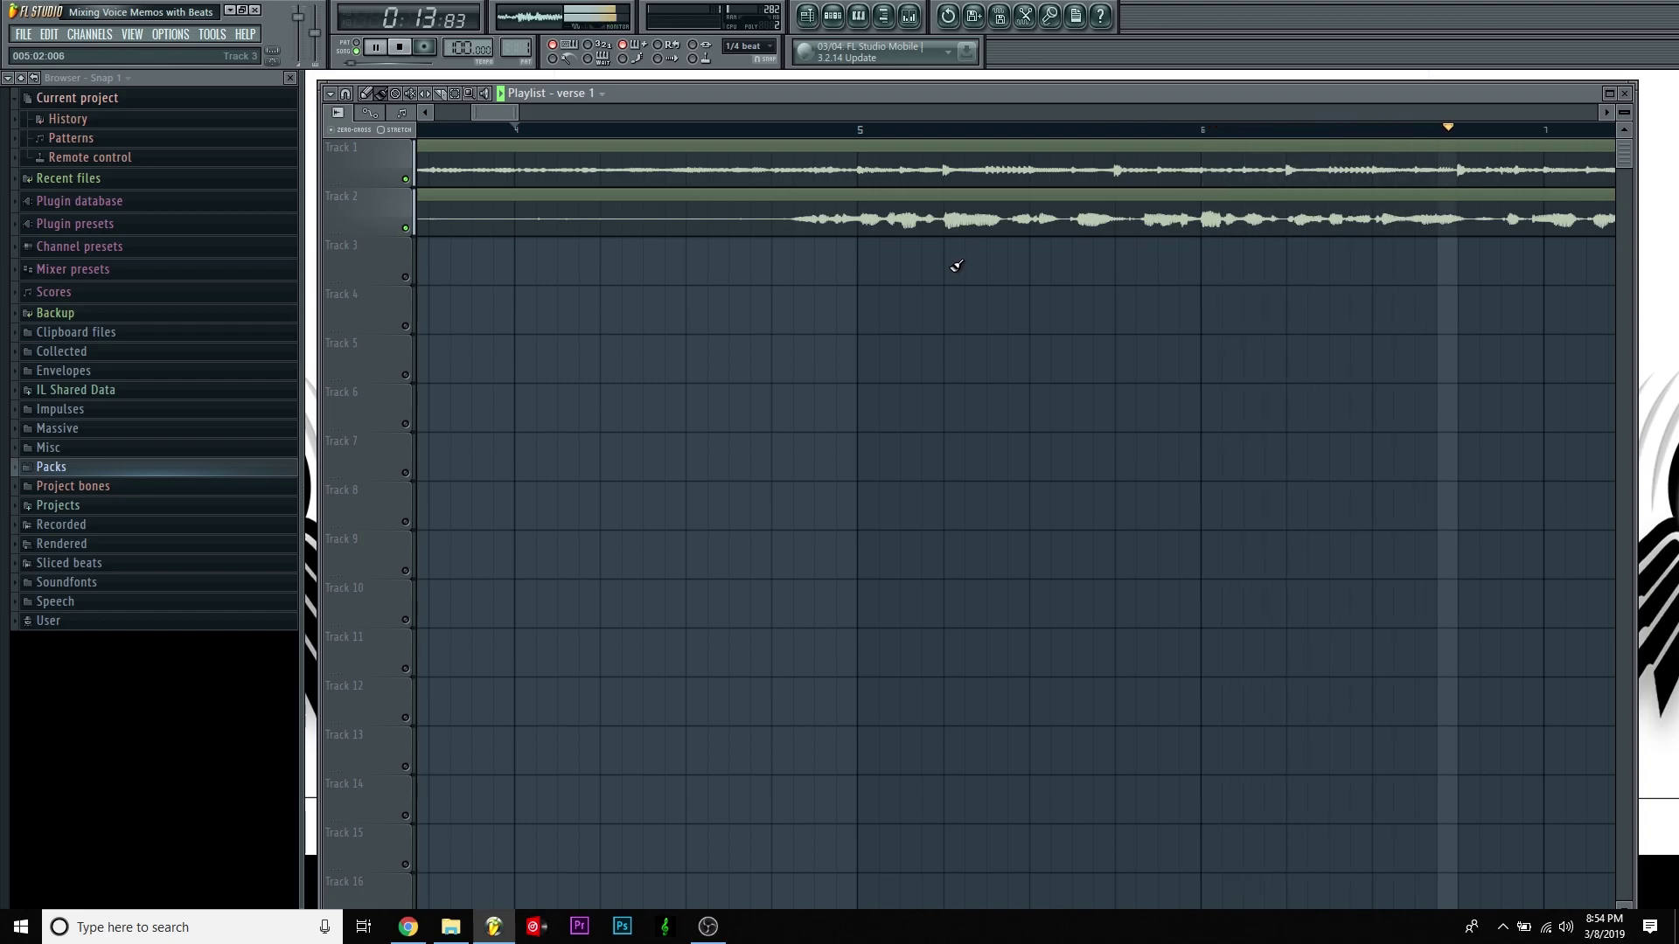
- Slice the verse 1 clip just before the vocal begins near bar 5 and delete the empty part in front
{"action": "left_click", "coordinate": [773, 241]}
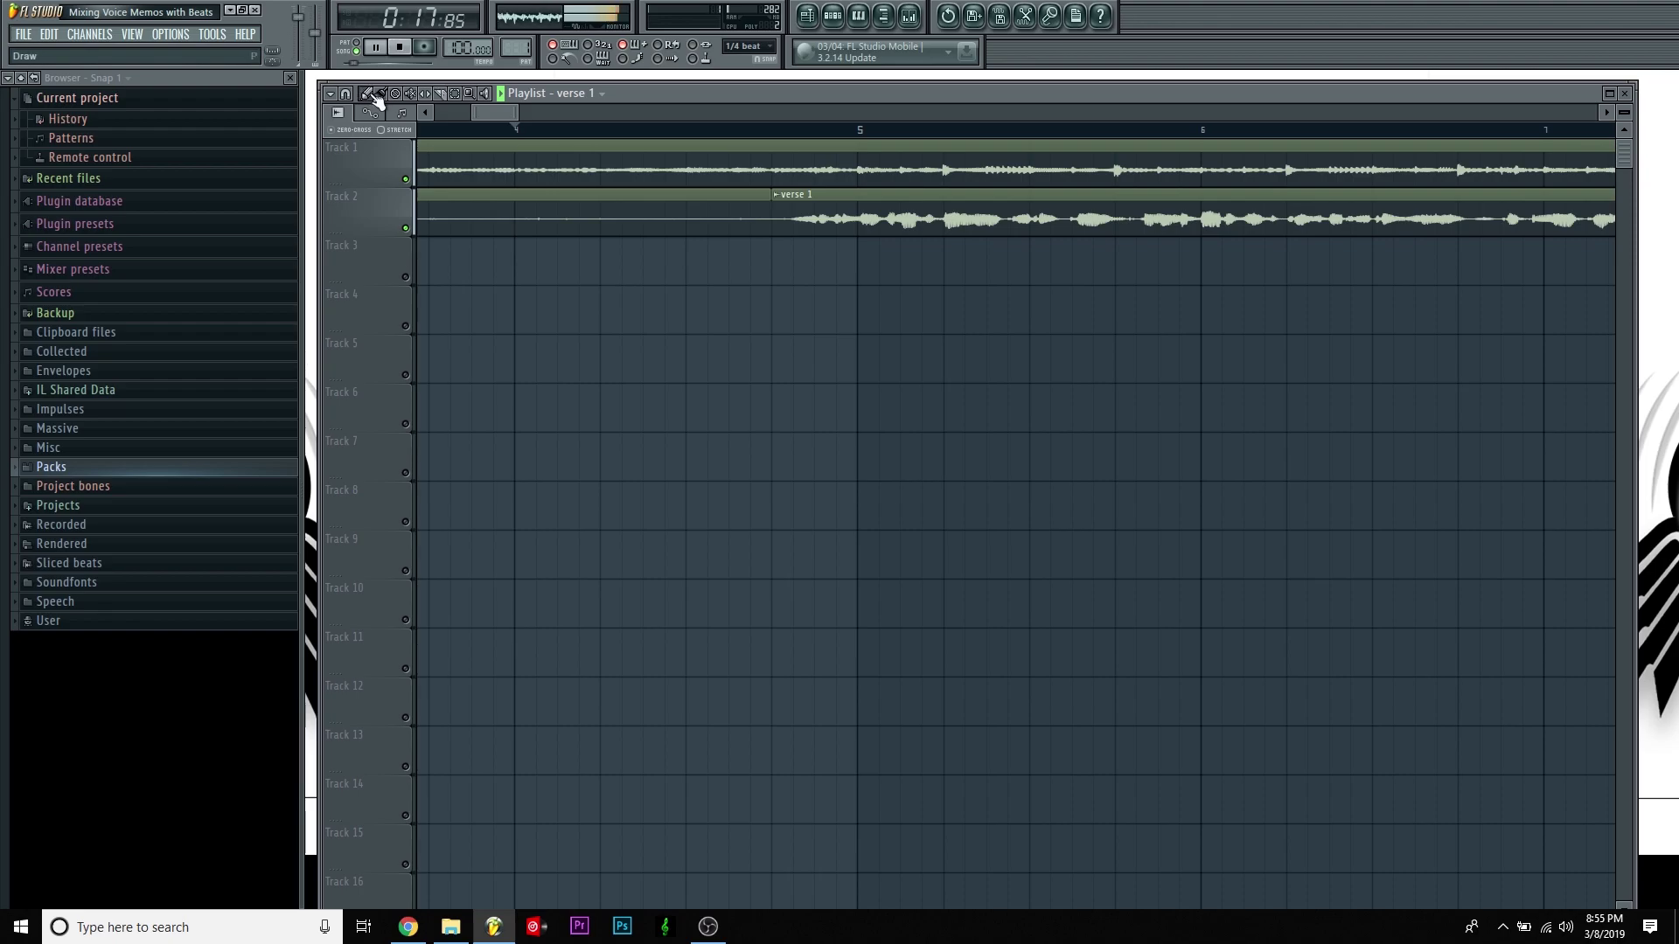
{"action": "right_click", "coordinate": [499, 210]}
{"action": "key", "text": "space"}
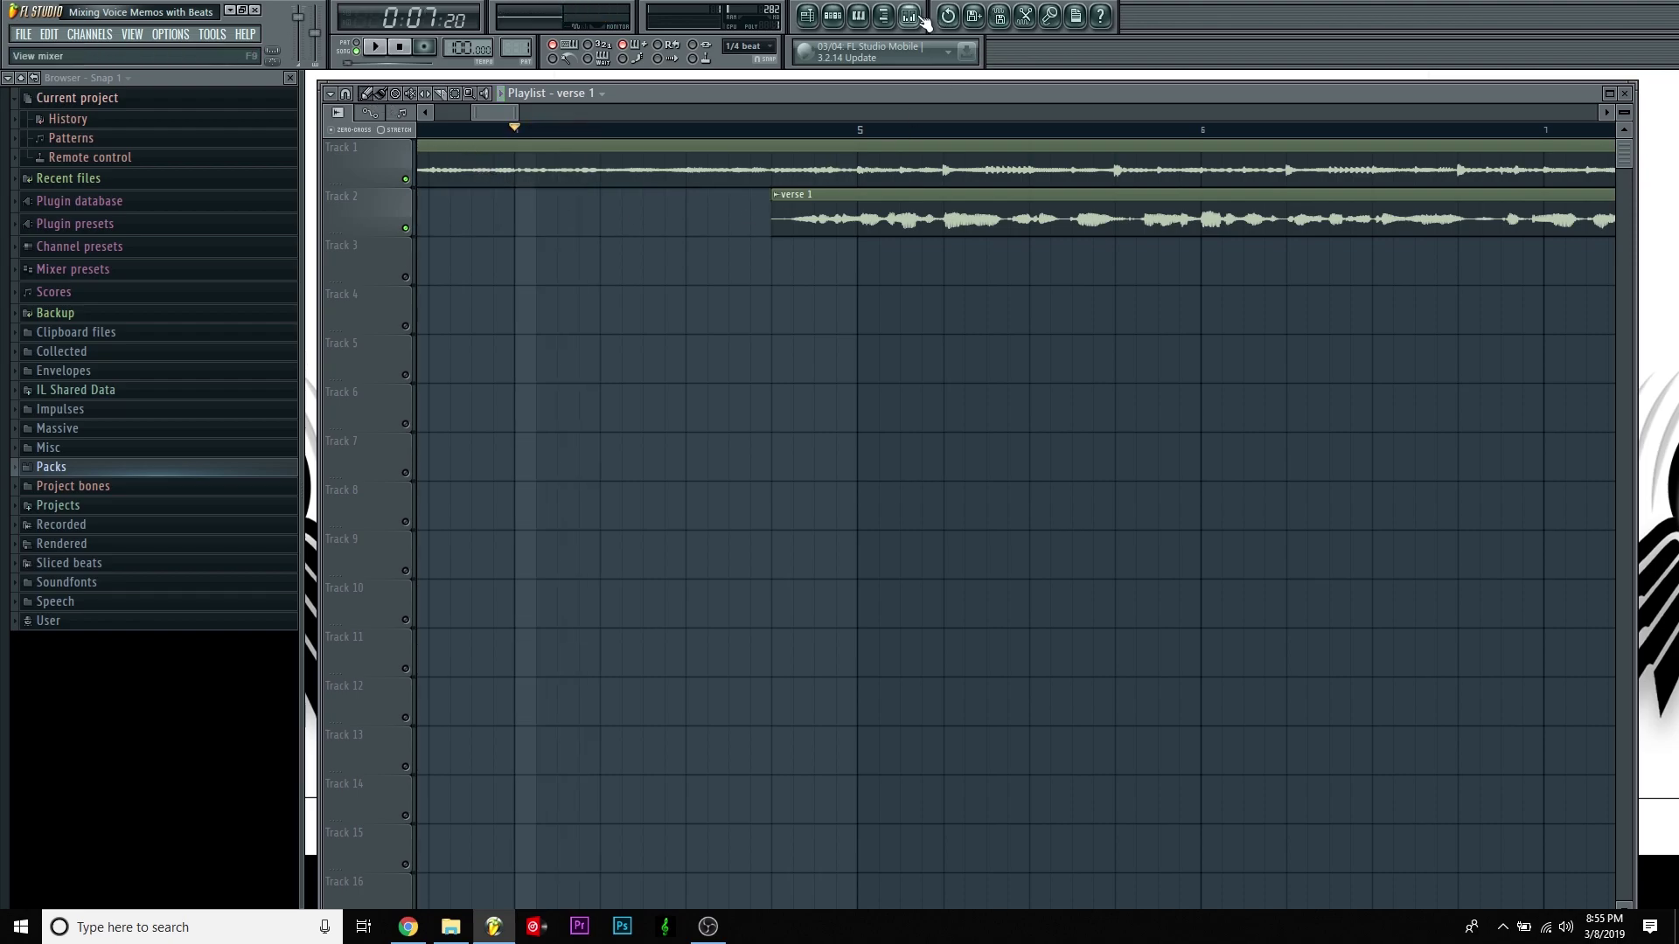
- Lower the Insert 2 volume in the mixer to about -2.5 dB and play the vocal with the beat
{"action": "left_click", "coordinate": [918, 18]}
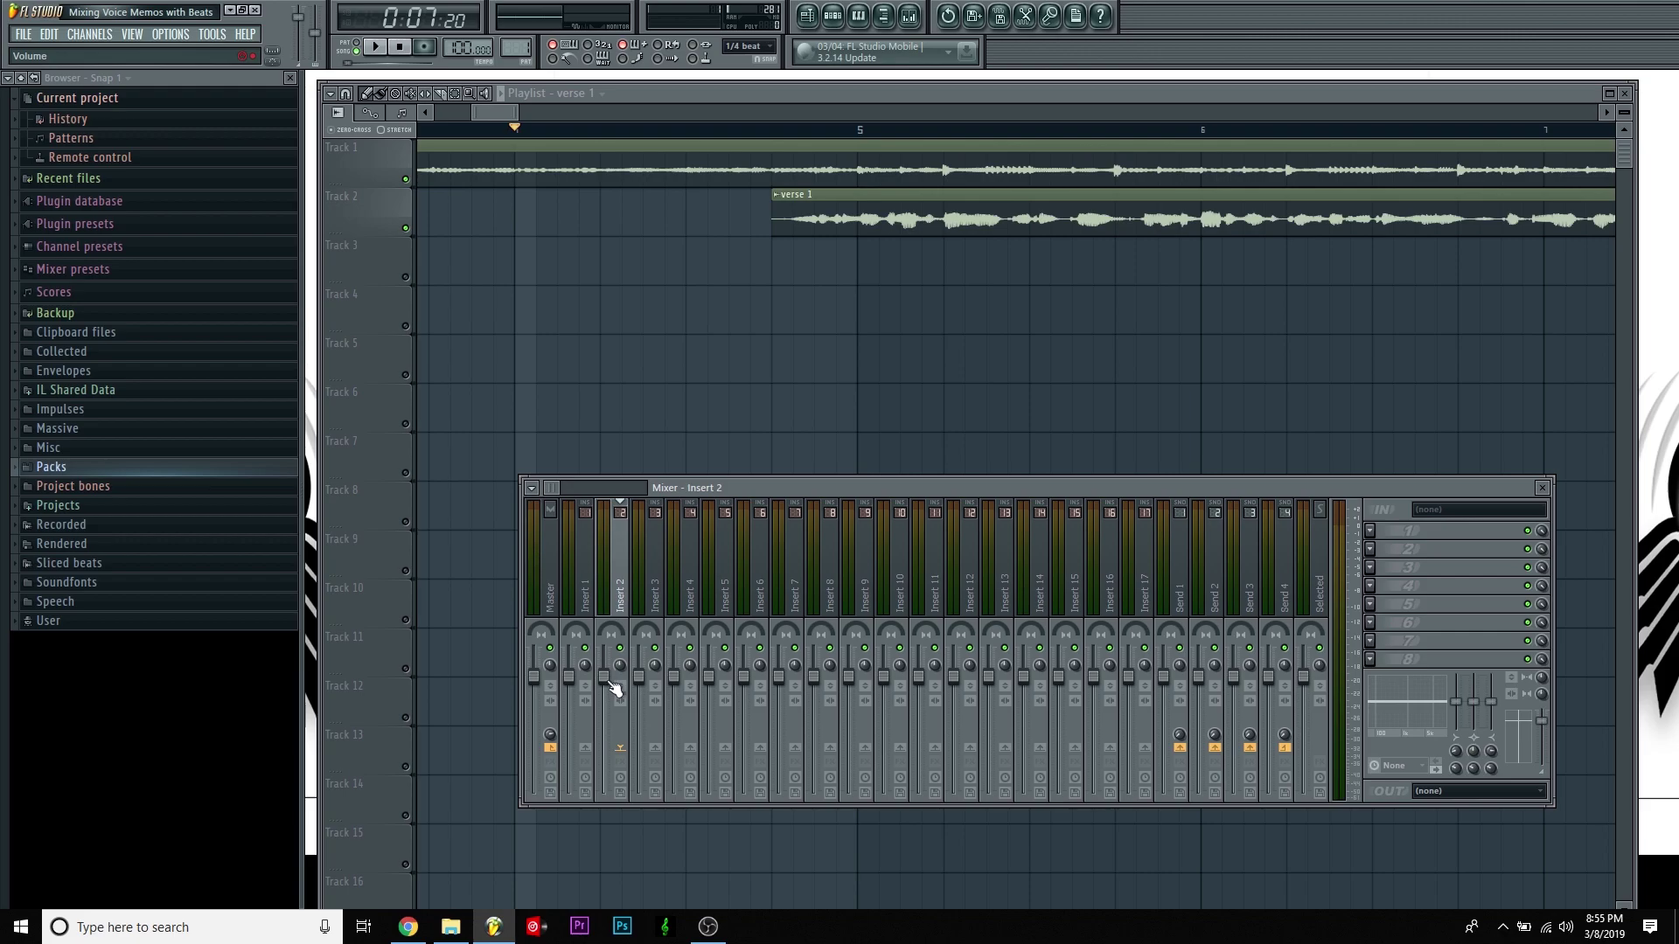
{"action": "mouse_move", "coordinate": [603, 678]}
{"action": "left_mouse_down"}
{"action": "mouse_move", "coordinate": [603, 733]}
{"action": "mouse_move", "coordinate": [603, 688]}
{"action": "left_mouse_up"}
{"action": "key", "text": "space"}
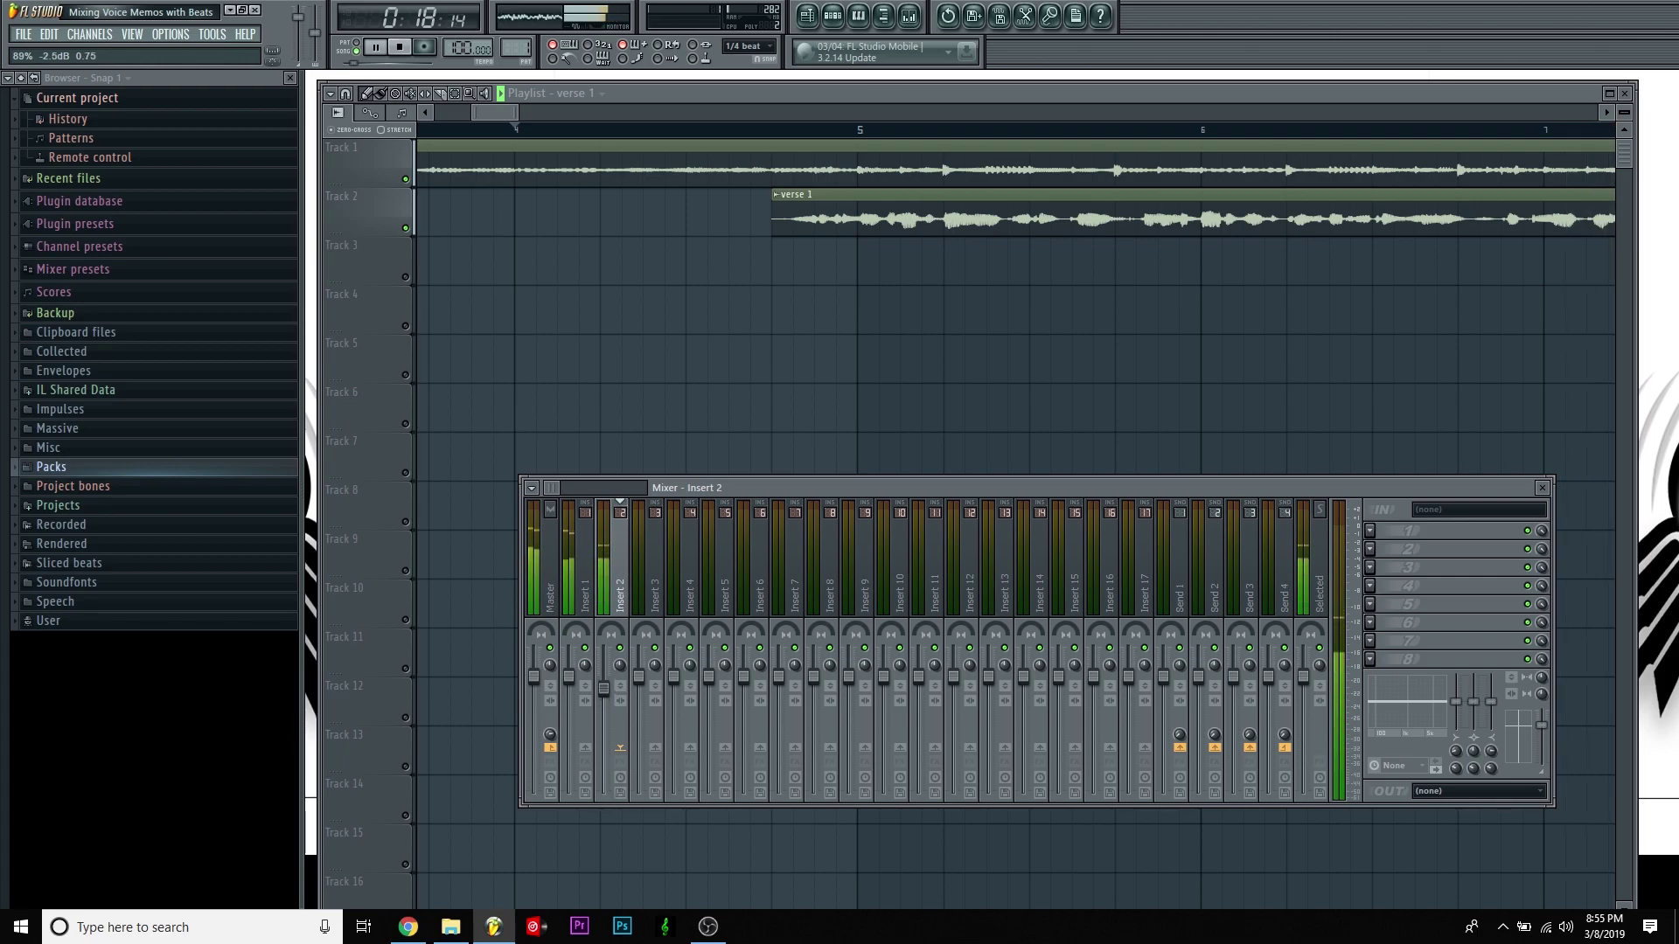
{"action": "key", "text": "space"}
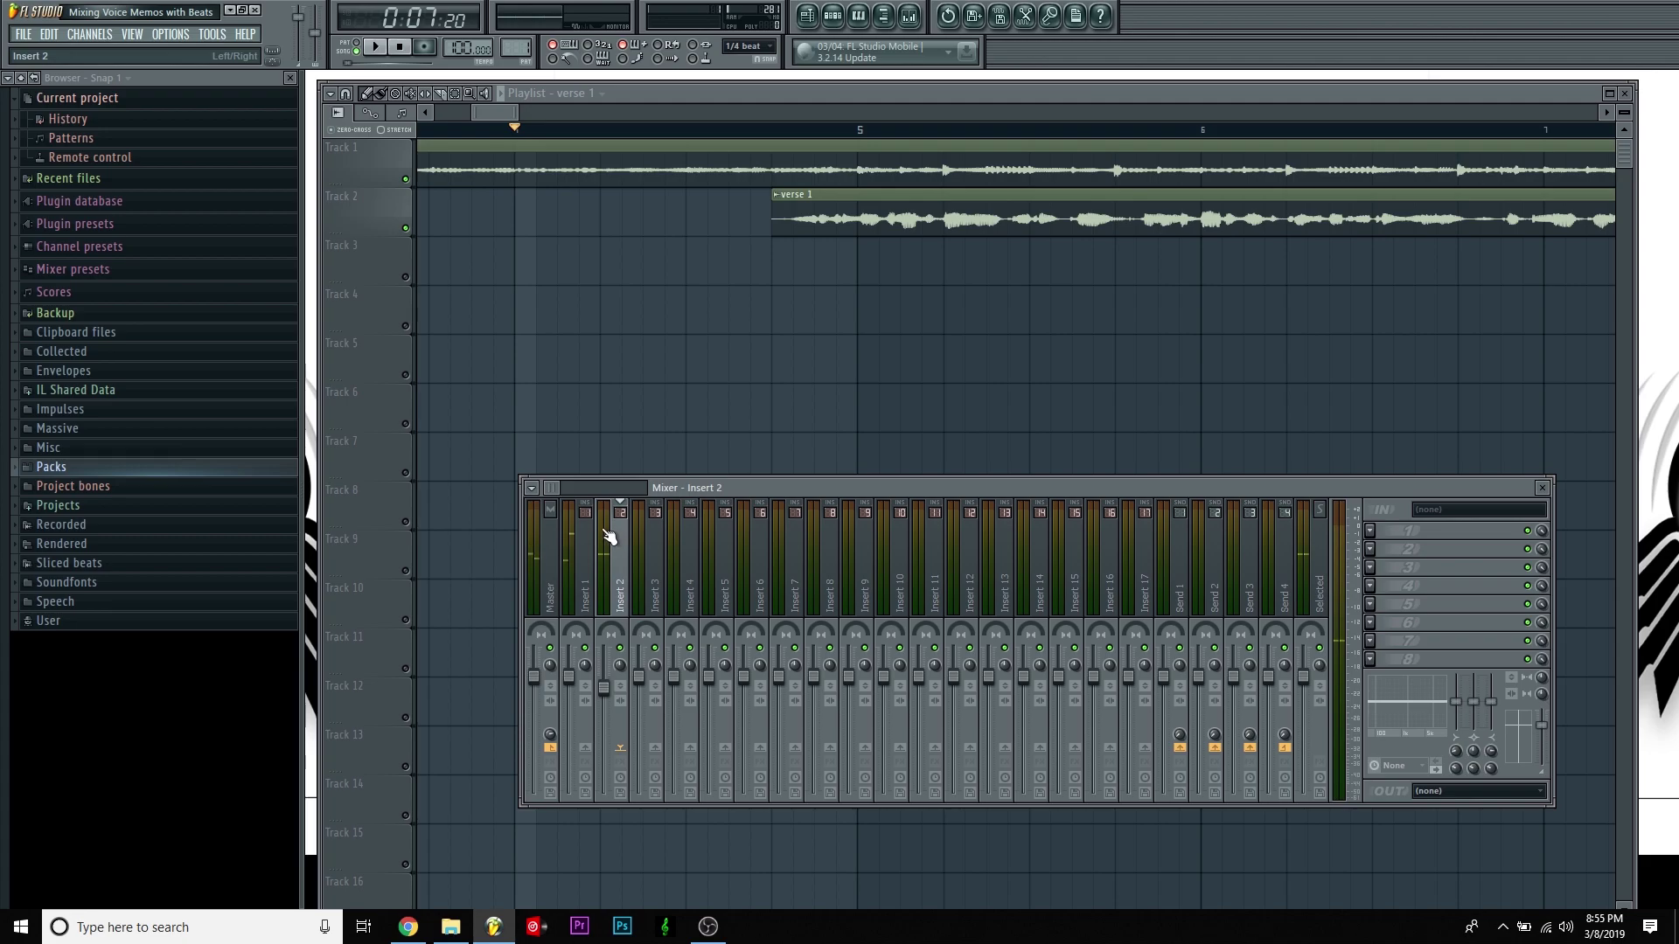
{"action": "left_click", "coordinate": [1403, 532]}
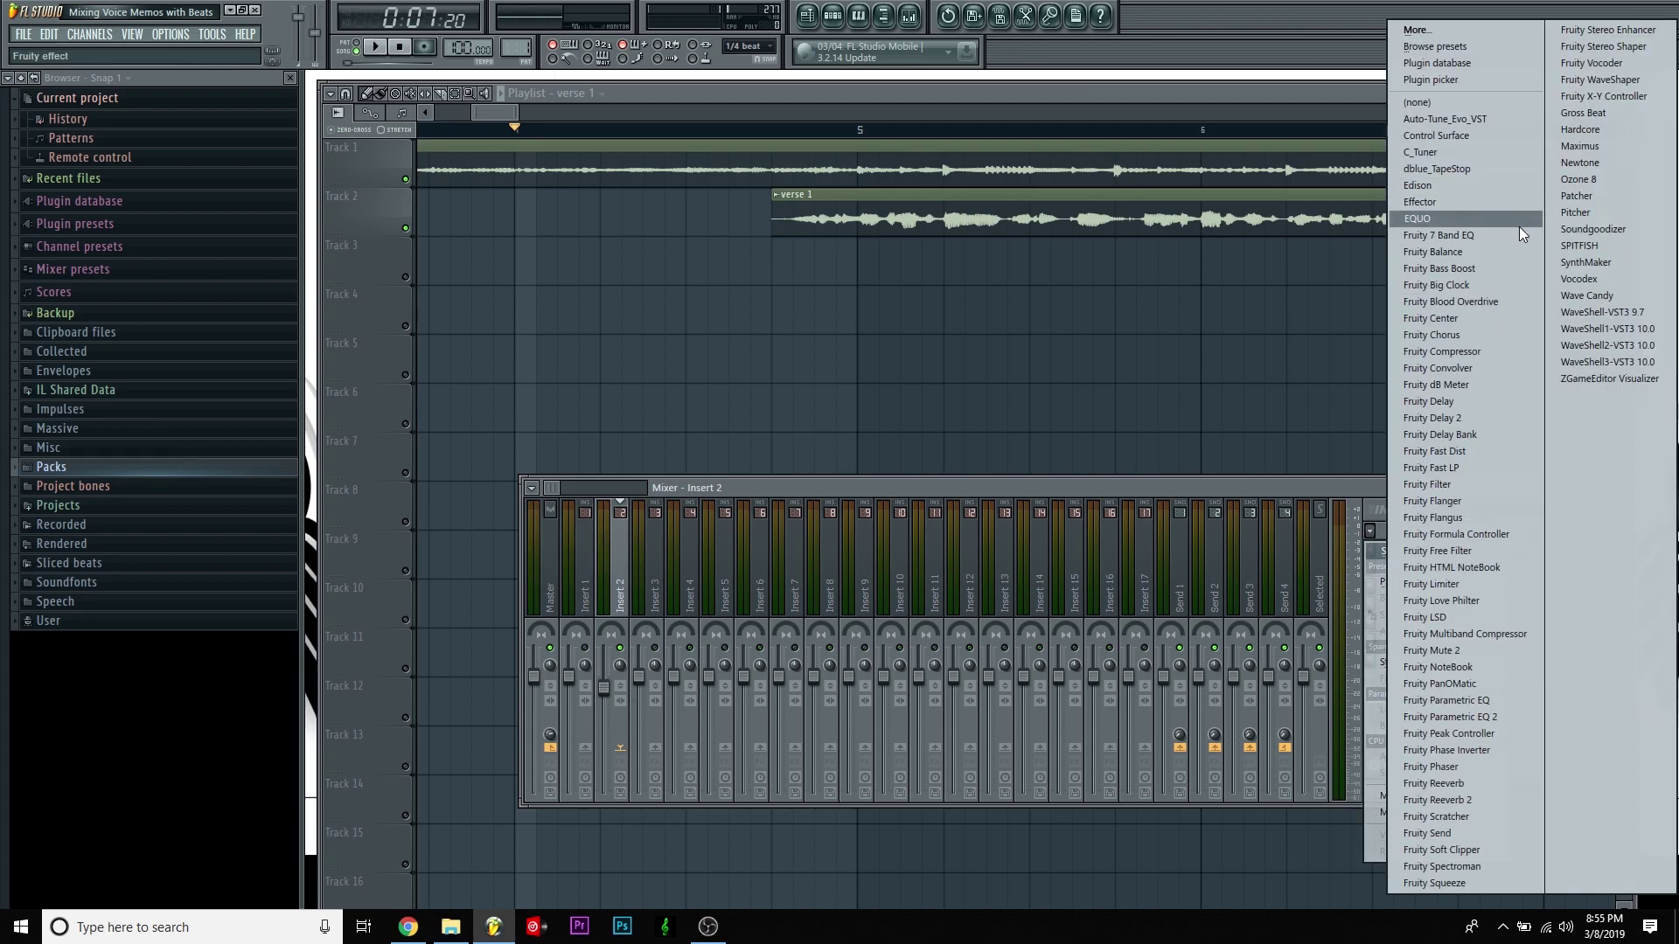
{"action": "left_click", "coordinate": [1343, 480]}
{"action": "left_click", "coordinate": [1370, 531]}
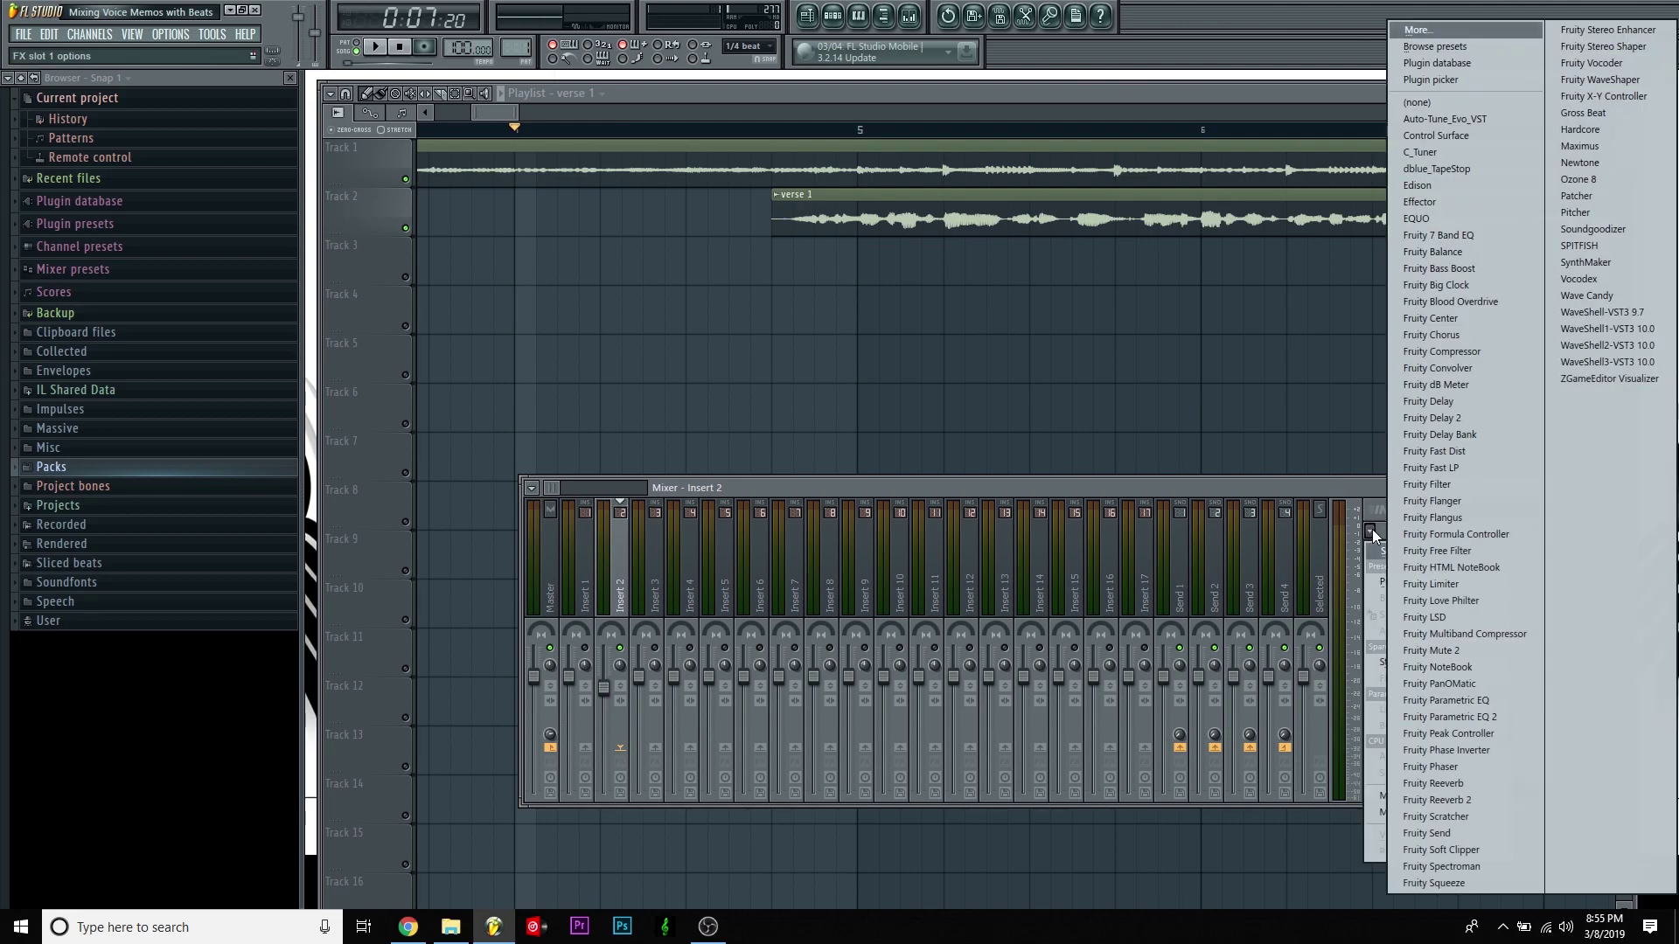
{"action": "left_click", "coordinate": [1361, 469]}
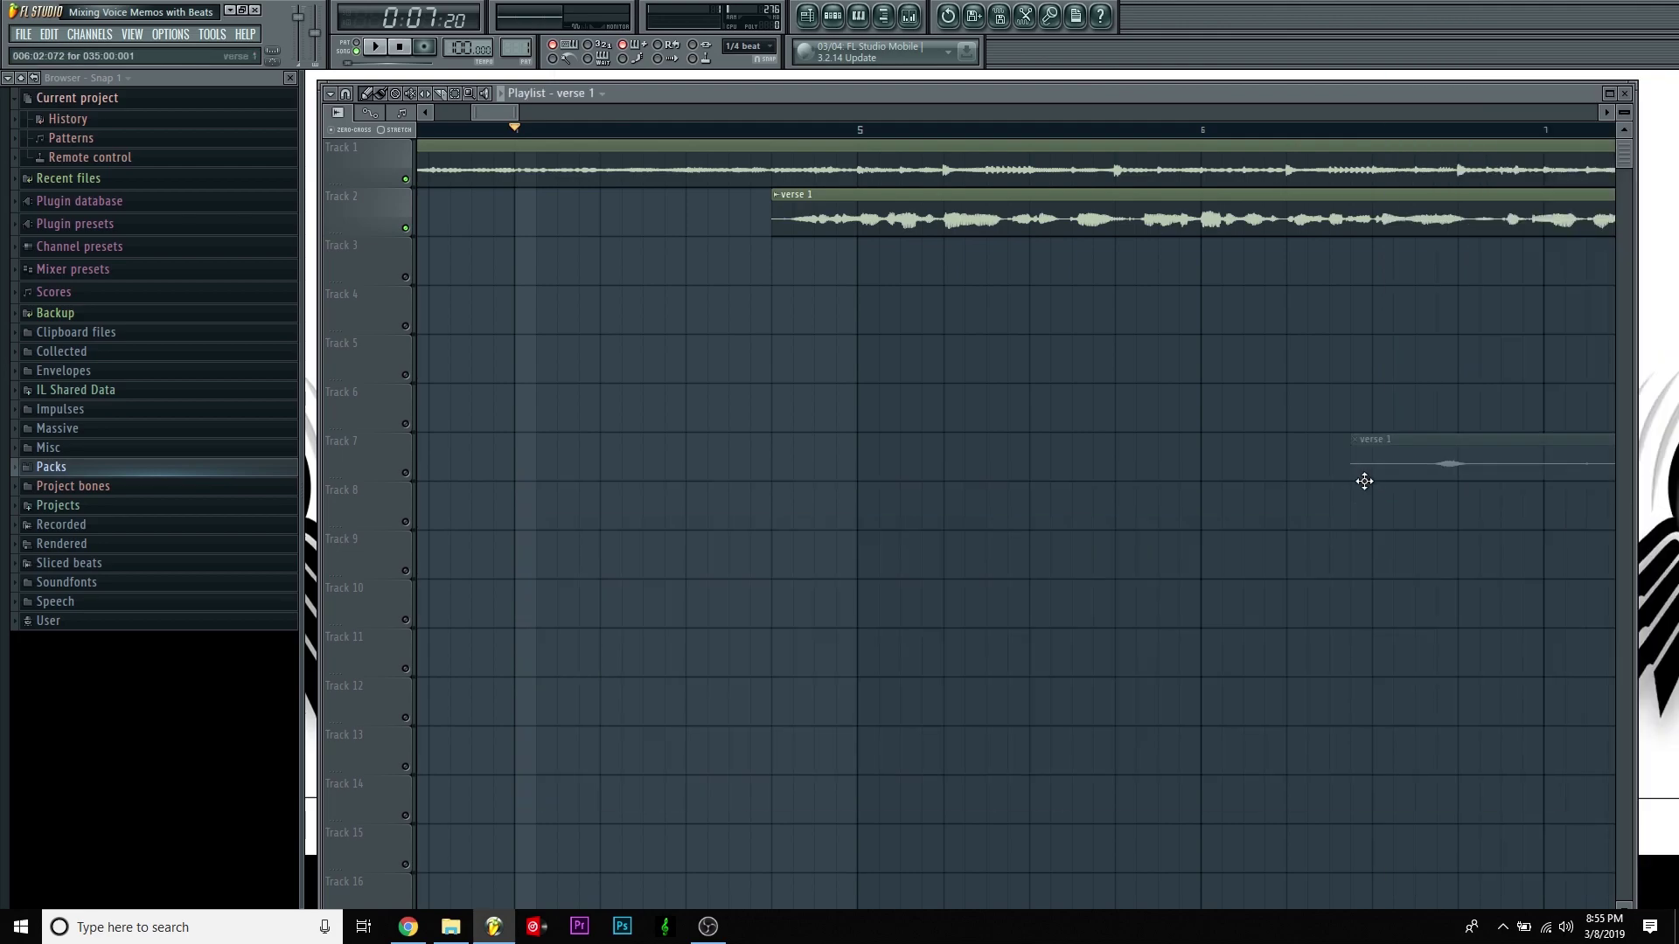
{"action": "left_click", "coordinate": [908, 18]}
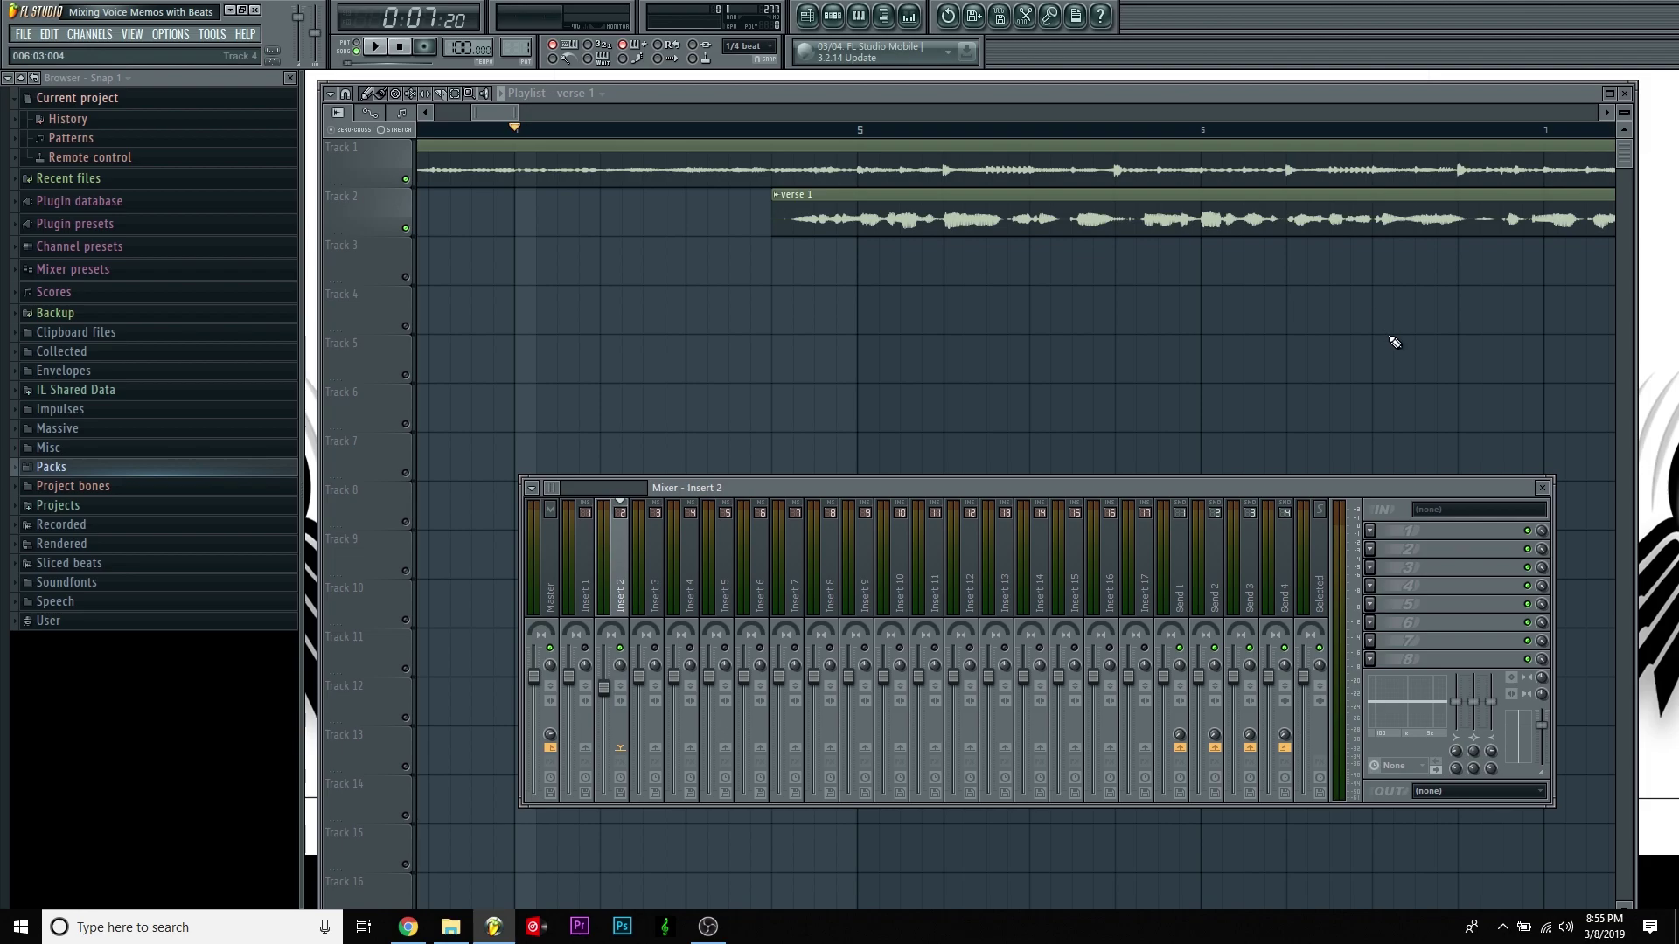
- Add Fruity Parametric EQ 2 to the first effect slot of Insert 2 and pull band 1 down to -18 dB
{"action": "left_click", "coordinate": [1371, 530]}
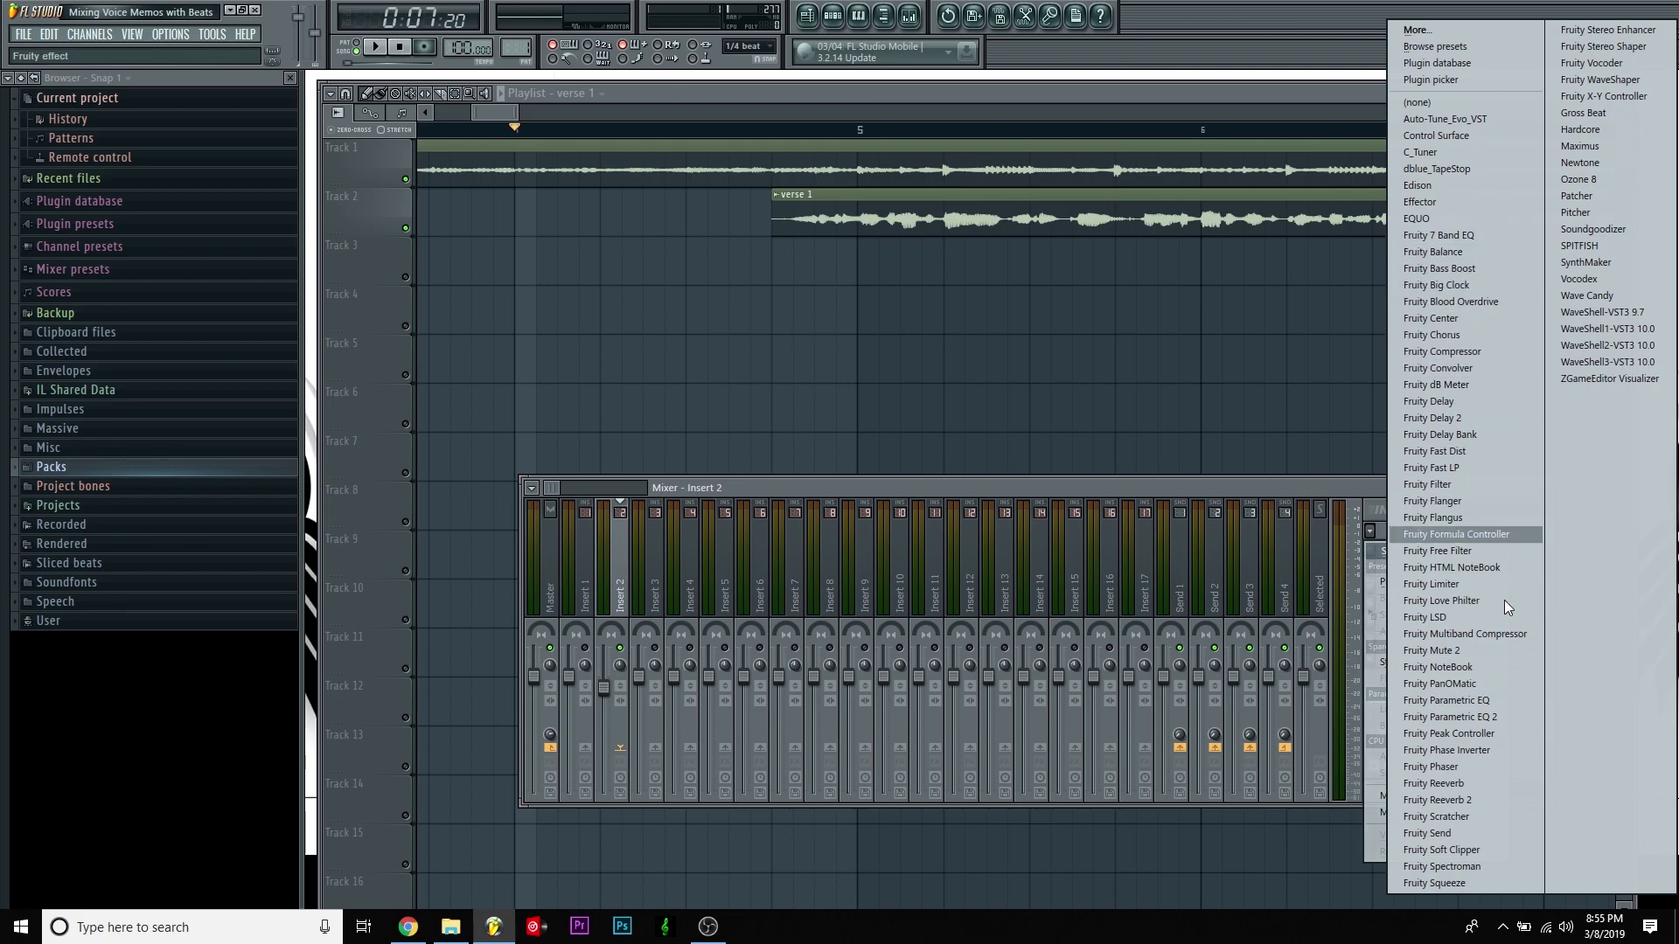
{"action": "left_click", "coordinate": [1498, 719]}
{"action": "left_click_drag", "start_coordinate": [783, 211], "coordinate": [889, 159]}
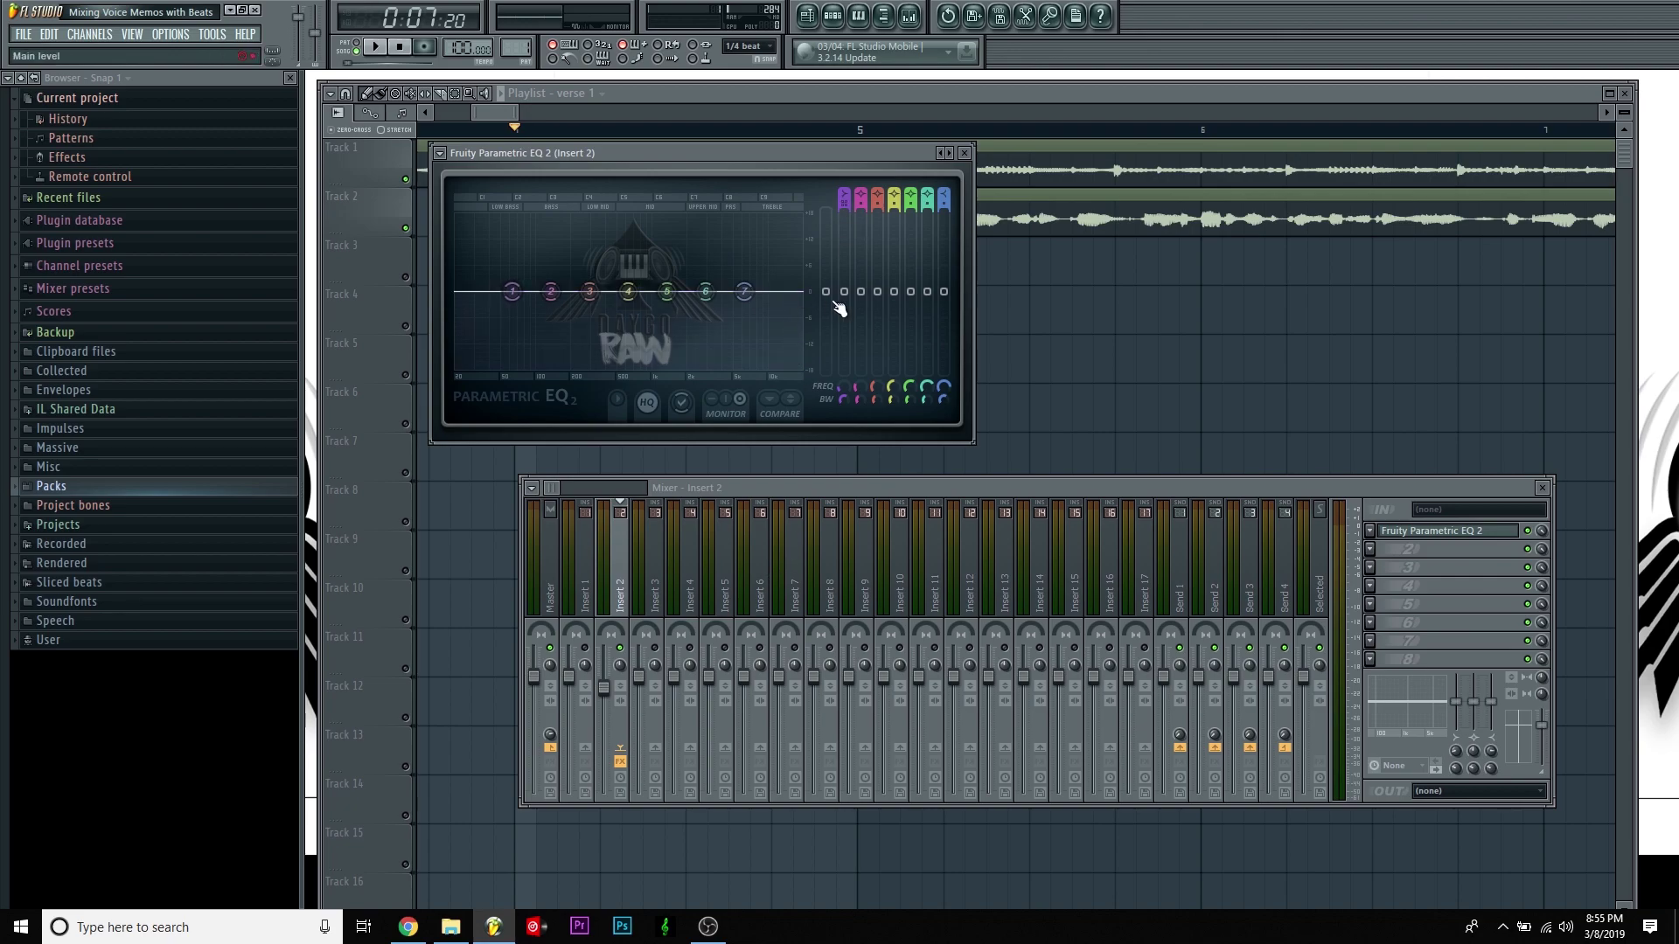
{"action": "left_click_drag", "start_coordinate": [848, 300], "coordinate": [784, 469]}
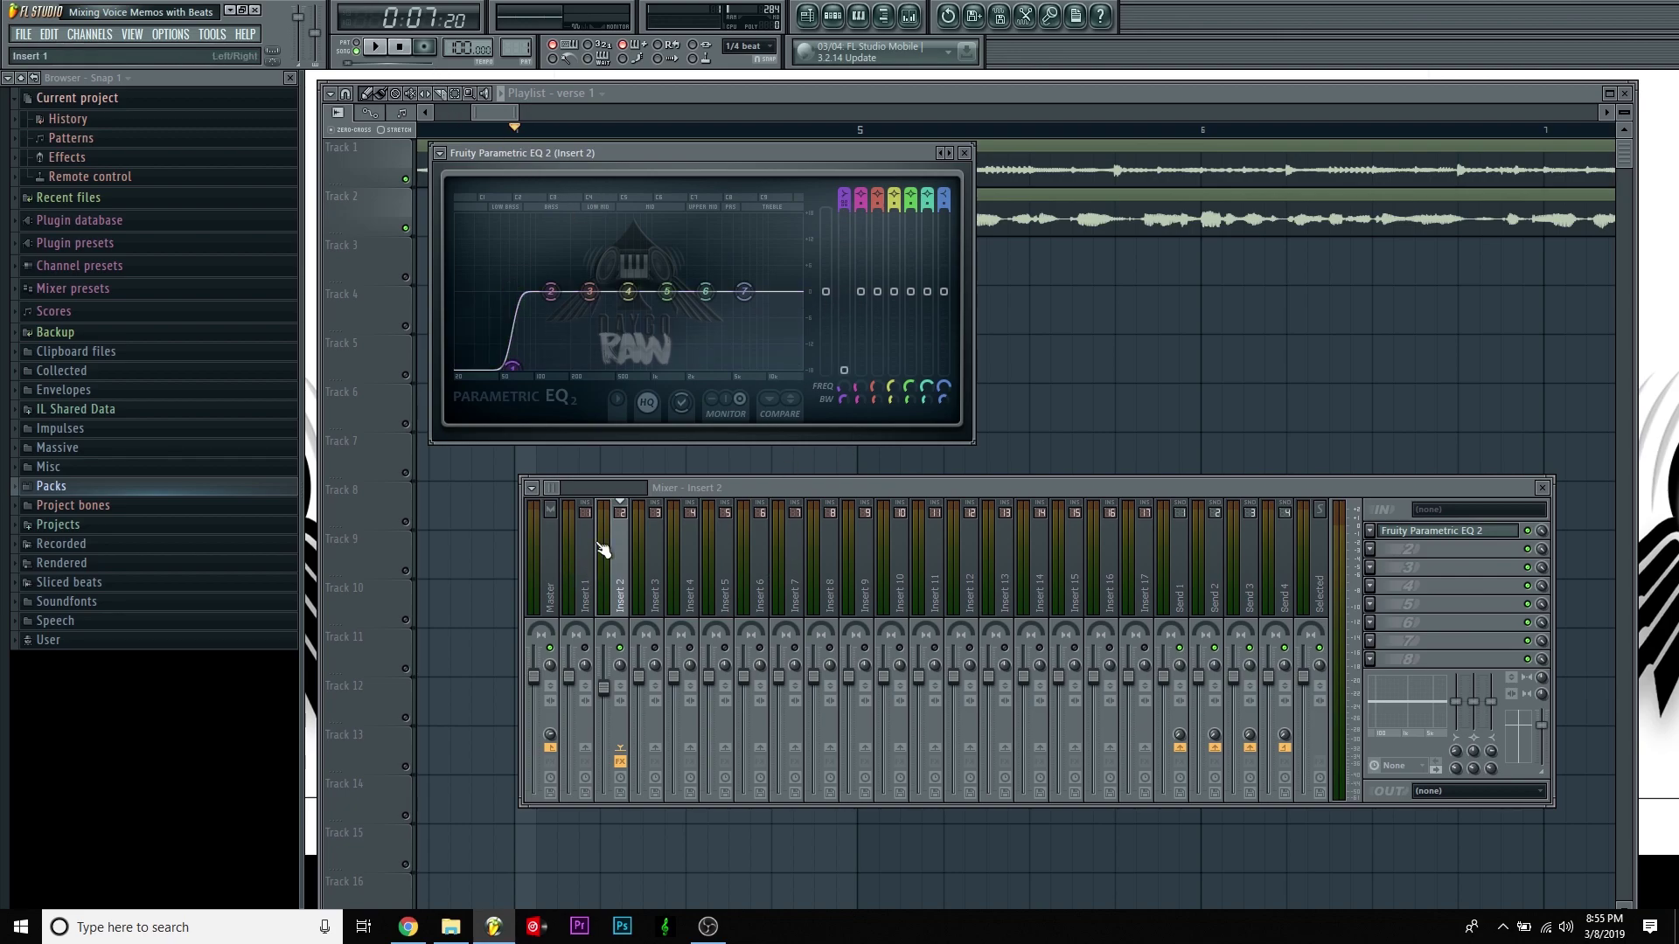
- Set the vocal EQ's band 1 frequency to about 100 Hz, checking the low cut by playing from just before the verse clip
{"action": "left_click_drag", "start_coordinate": [716, 179], "coordinate": [766, 293]}
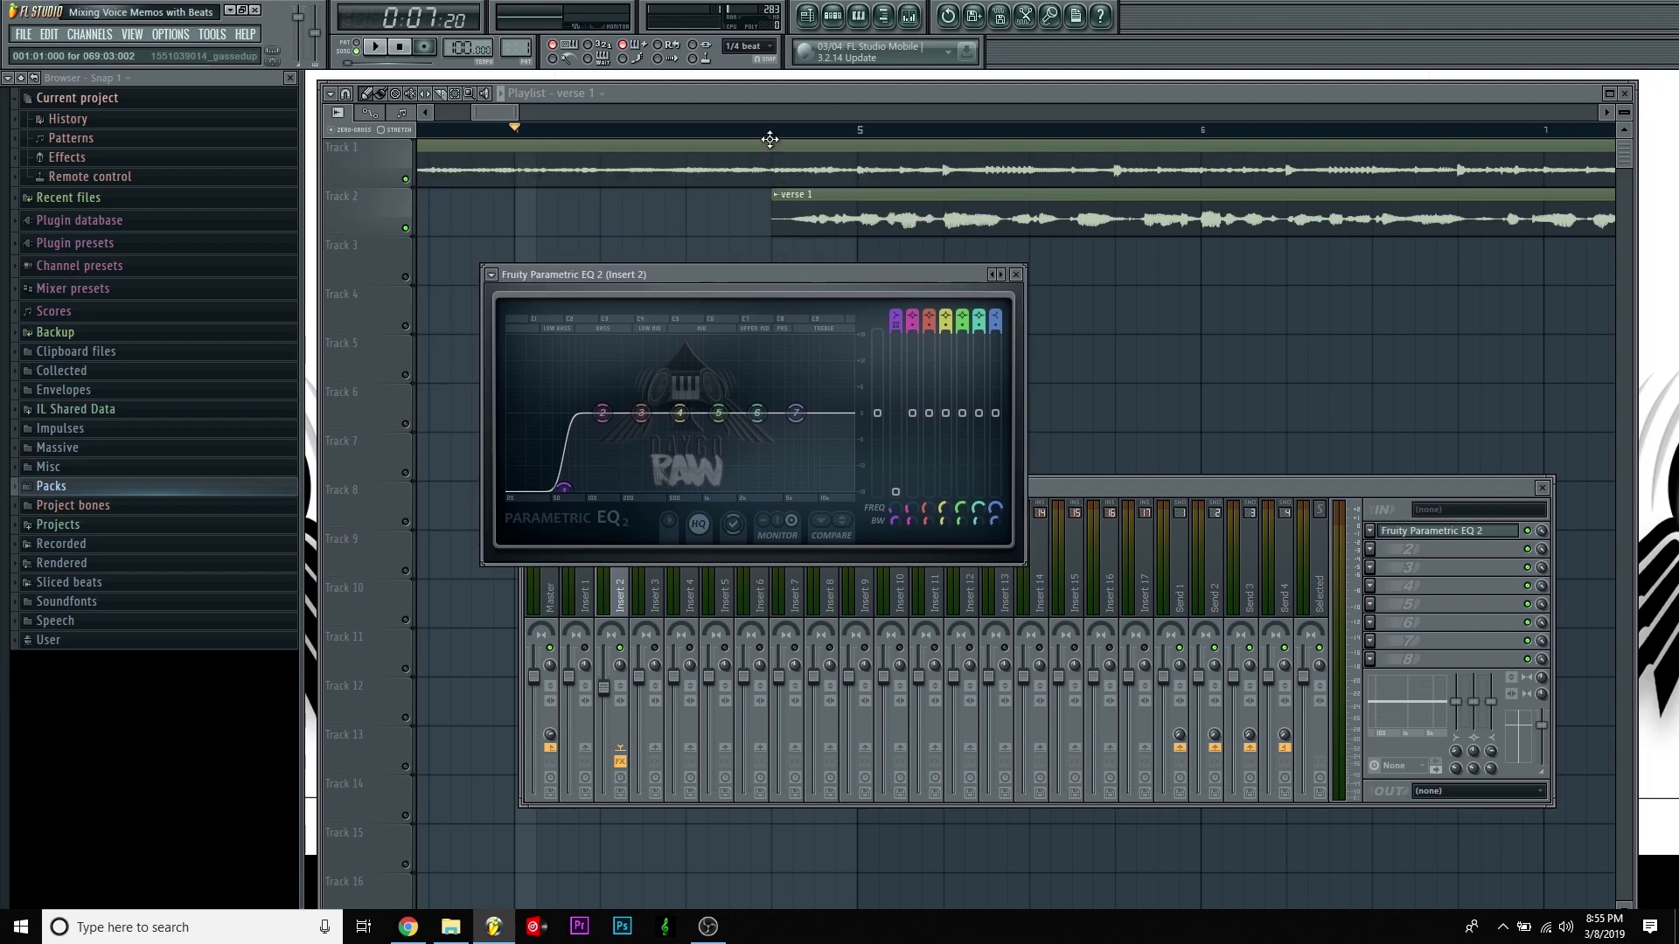
{"action": "left_click", "coordinate": [765, 132]}
{"action": "left_click", "coordinate": [909, 15]}
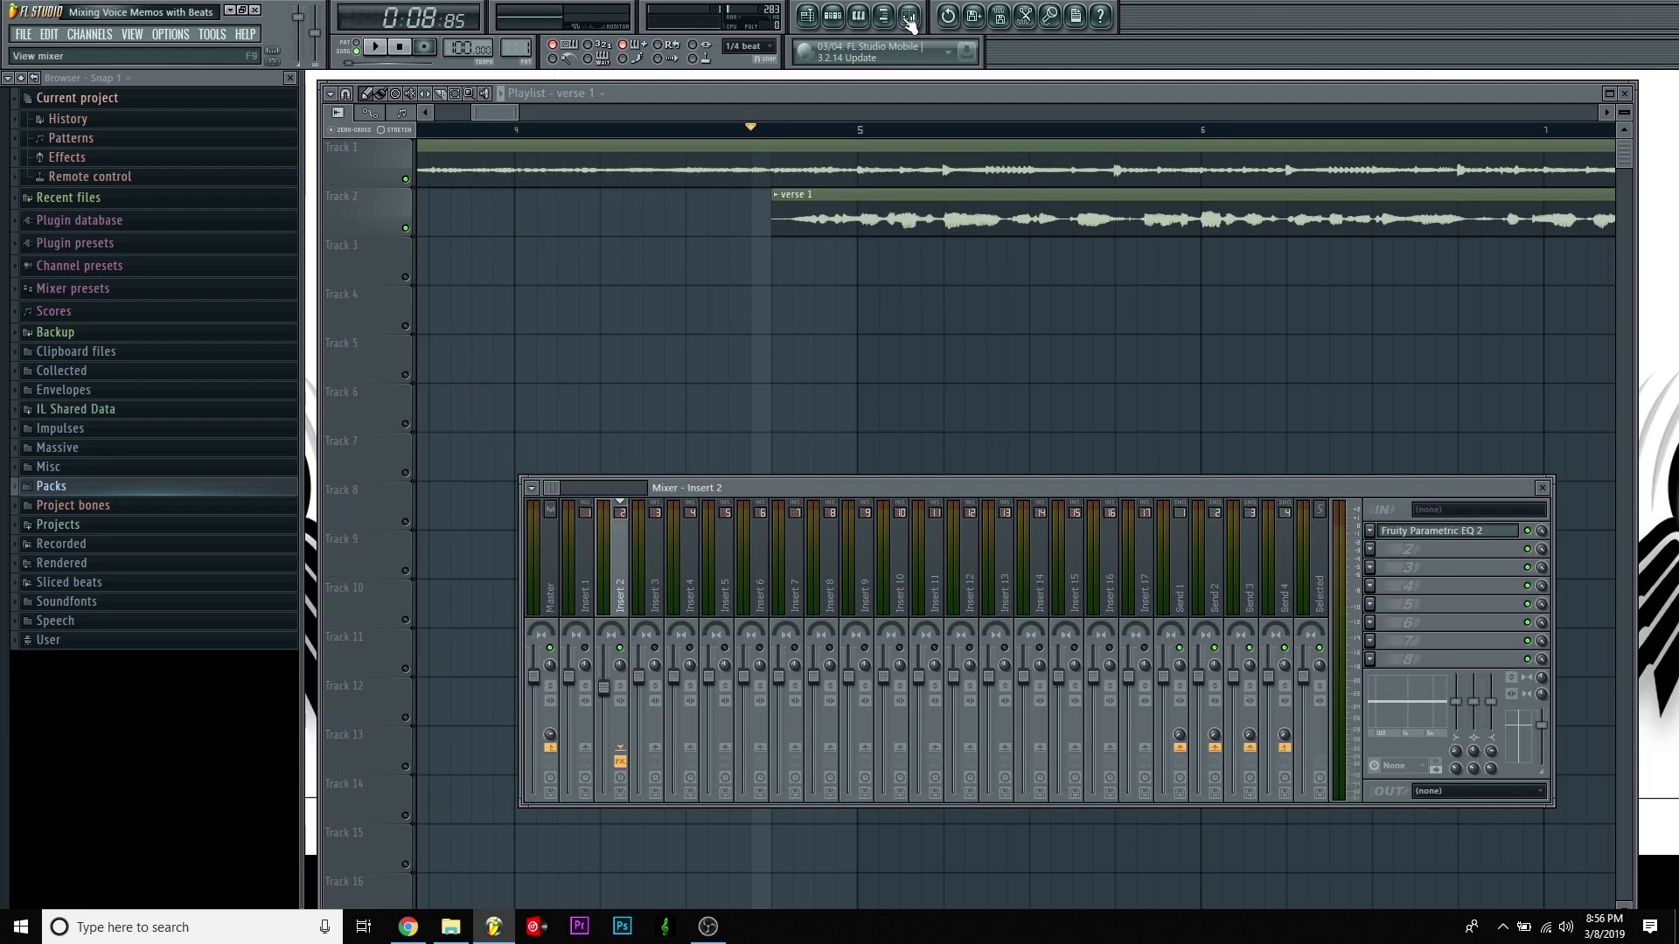
{"action": "left_click", "coordinate": [1483, 529]}
{"action": "left_click_drag", "start_coordinate": [877, 271], "coordinate": [1364, 224]}
{"action": "key", "text": "space"}
{"action": "mouse_move", "coordinate": [1055, 428]}
{"action": "left_mouse_down"}
{"action": "mouse_move", "coordinate": [1150, 429]}
{"action": "mouse_move", "coordinate": [1063, 428]}
{"action": "mouse_move", "coordinate": [1080, 429]}
{"action": "left_mouse_up"}
{"action": "key", "text": "space"}
{"action": "key", "text": "space"}
{"action": "key", "text": "space"}
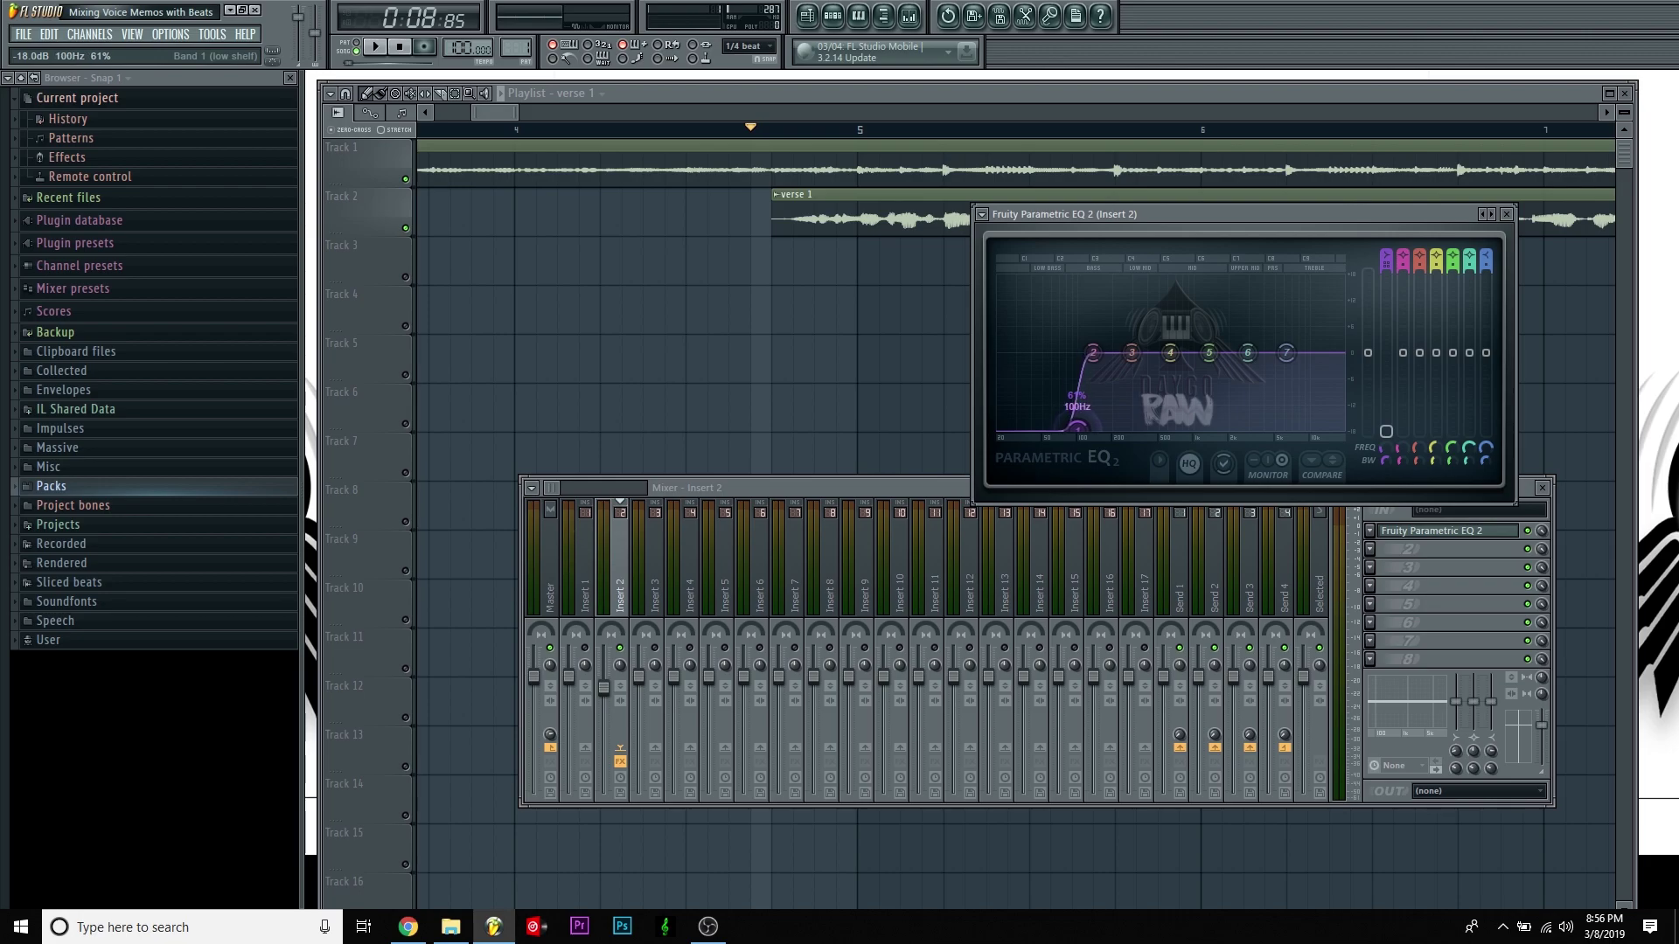
{"action": "key", "text": "space"}
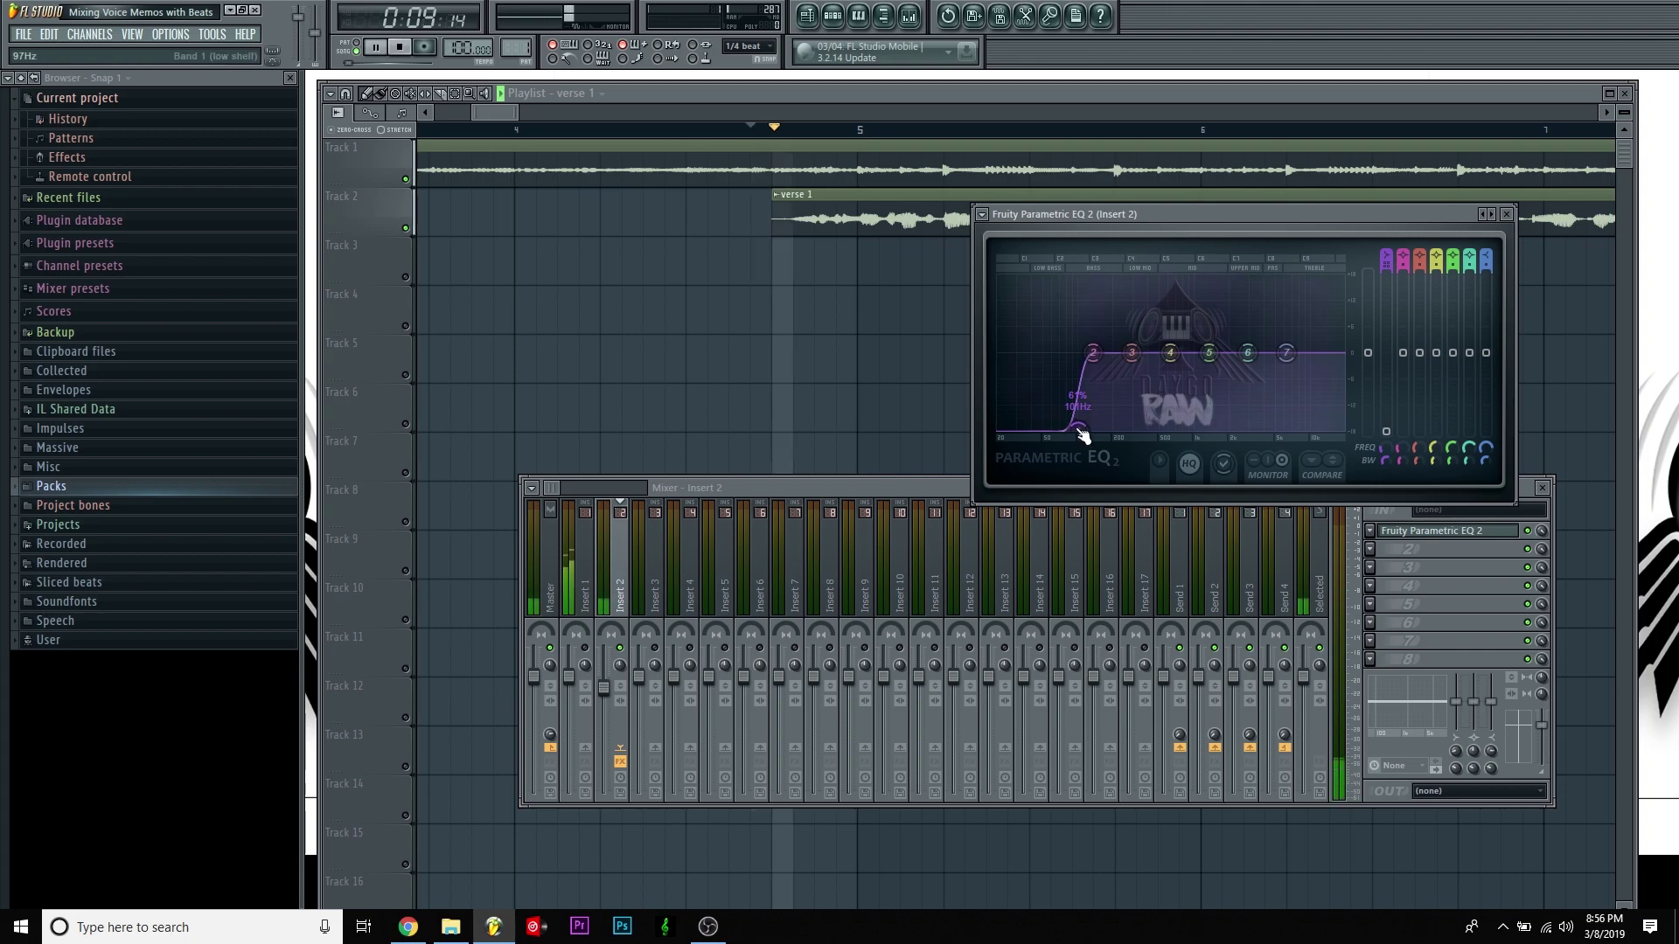
{"action": "key", "text": "space"}
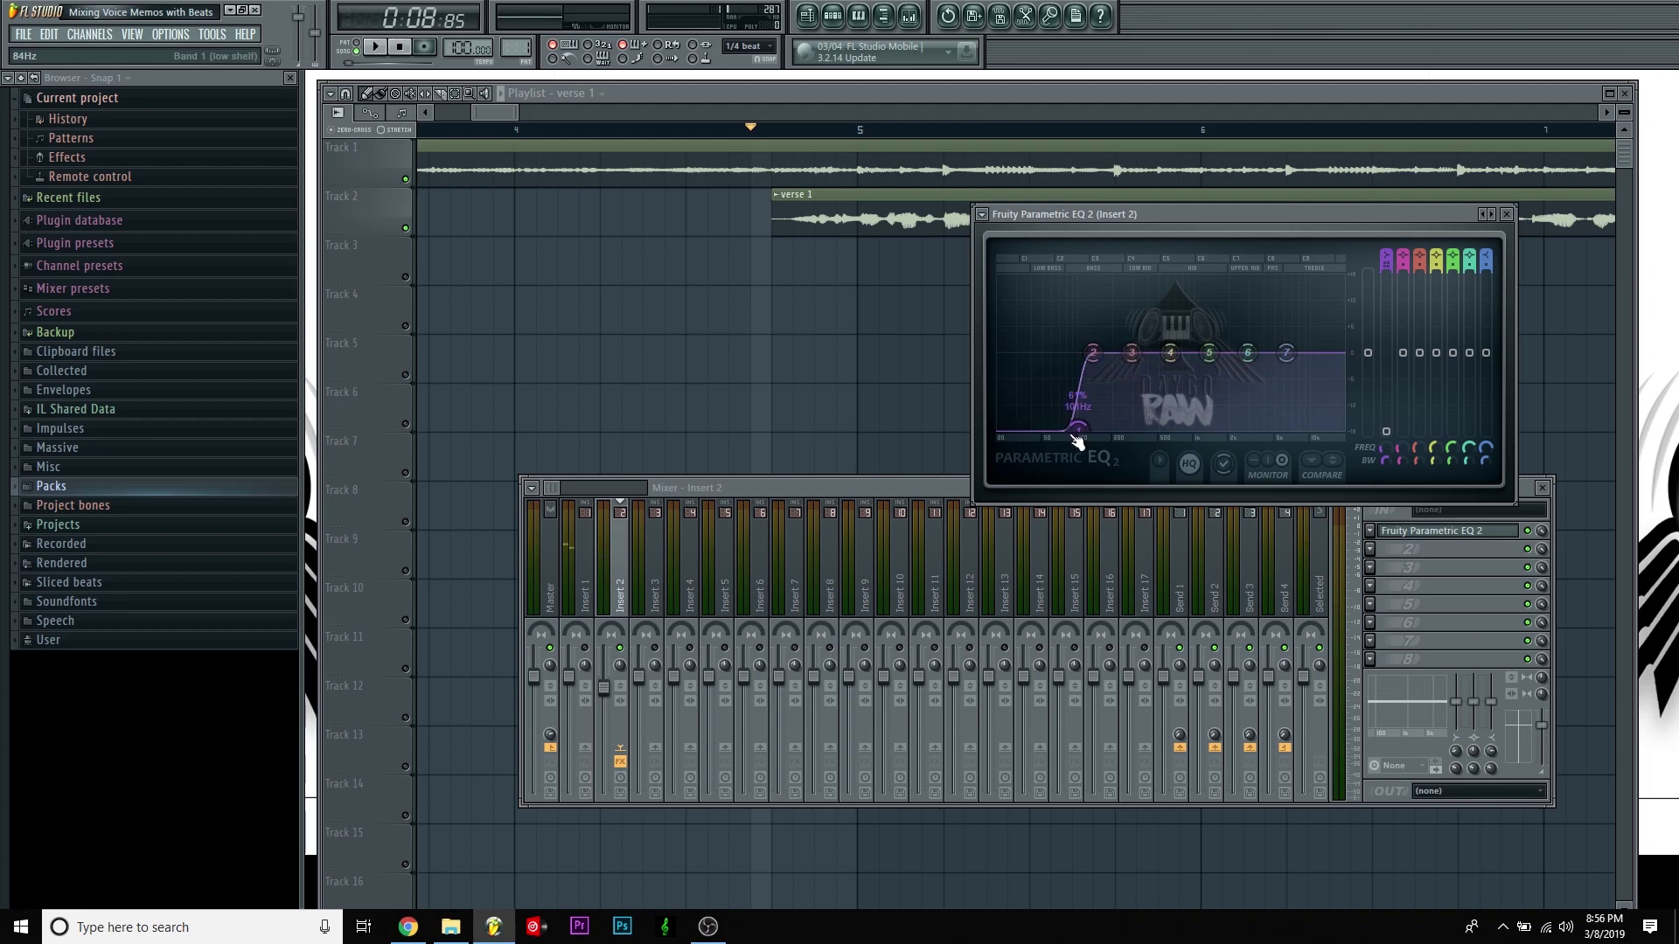
{"action": "left_click_drag", "start_coordinate": [1132, 352], "coordinate": [1128, 279]}
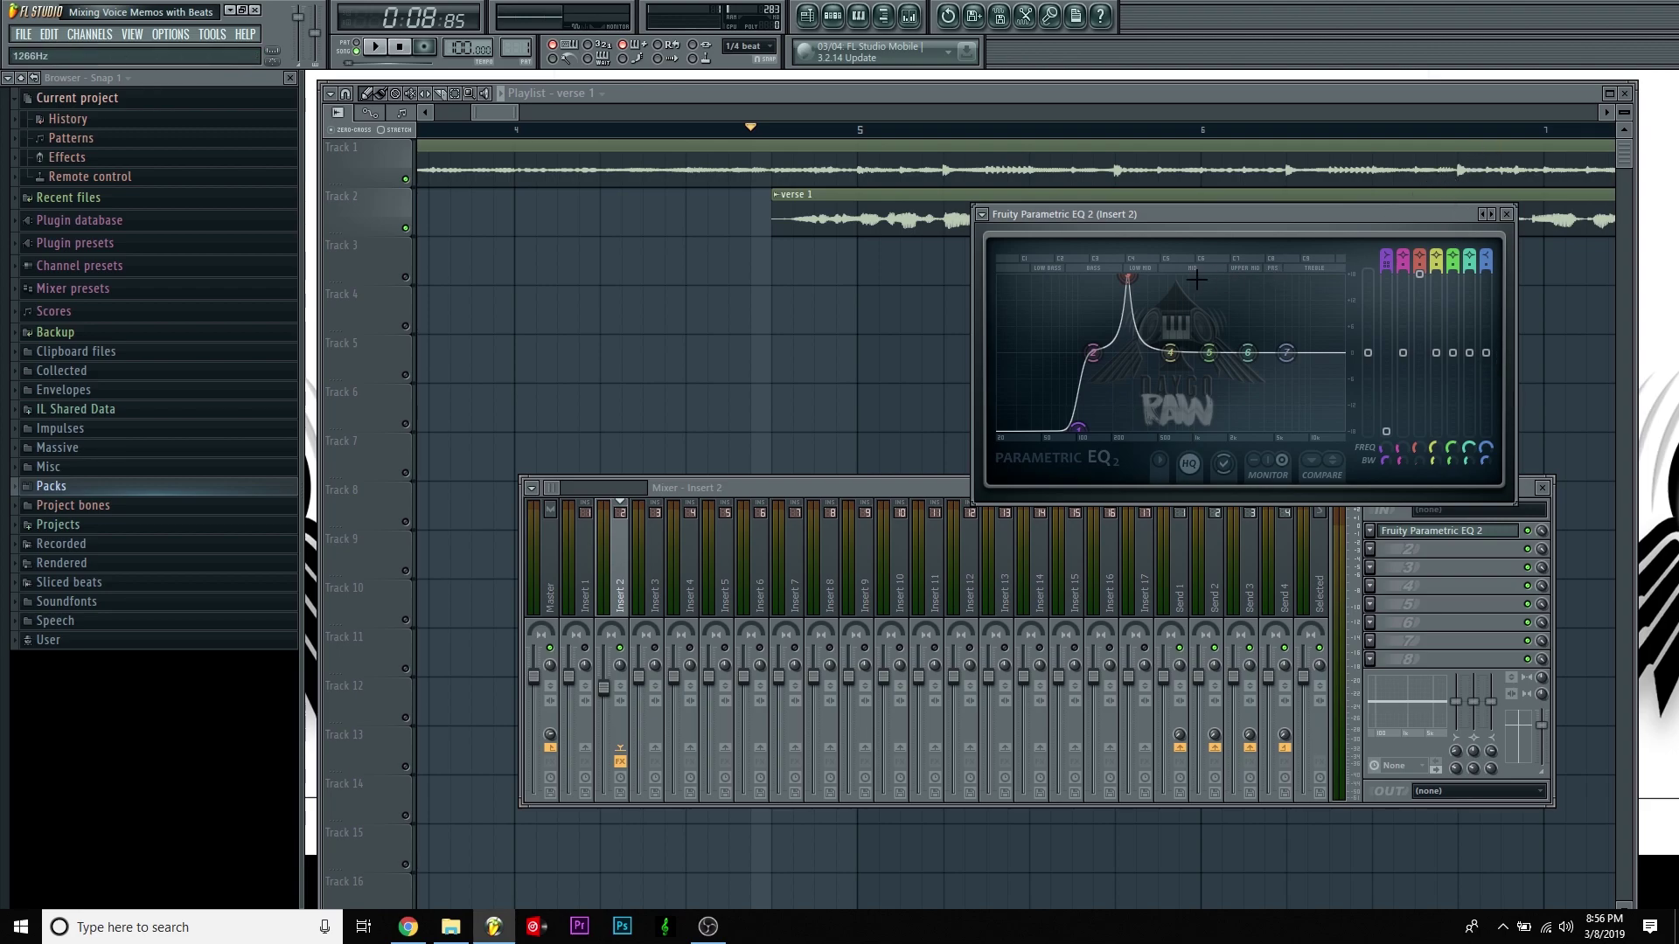
{"action": "right_click", "coordinate": [1129, 276]}
{"action": "left_click", "coordinate": [1155, 298]}
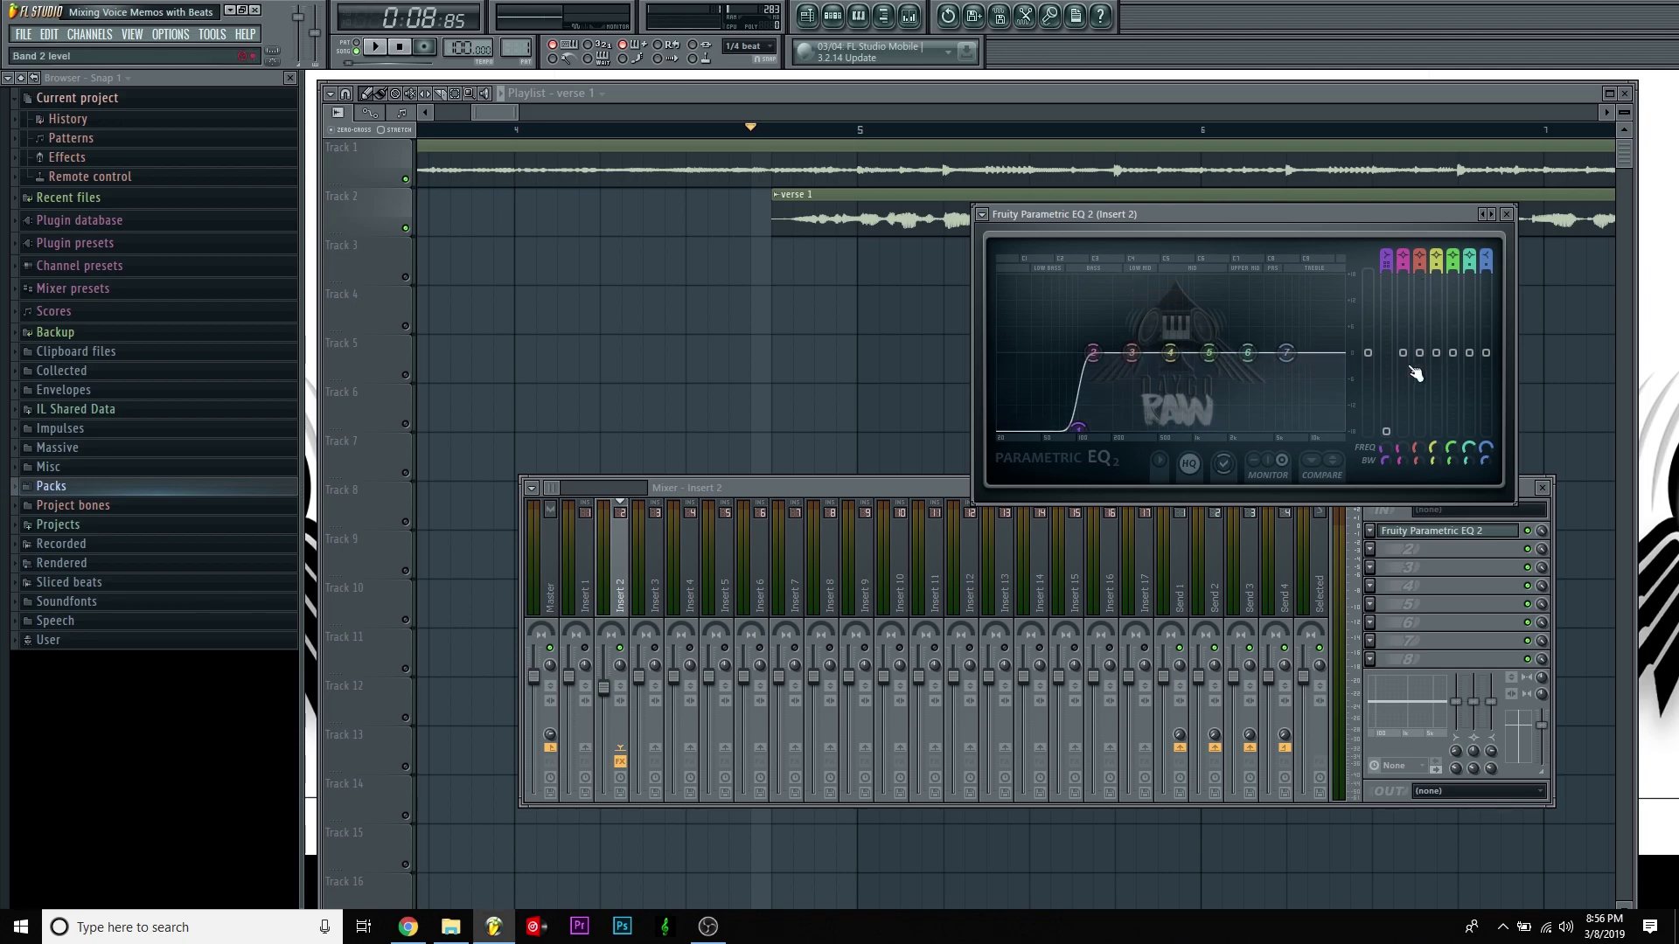
- Boost the vocal EQ's band 3 to 18 dB, narrow its bandwidth to 9%, and sweep it to about 370 Hz during playback
{"action": "left_click_drag", "start_coordinate": [1422, 355], "coordinate": [1419, 274]}
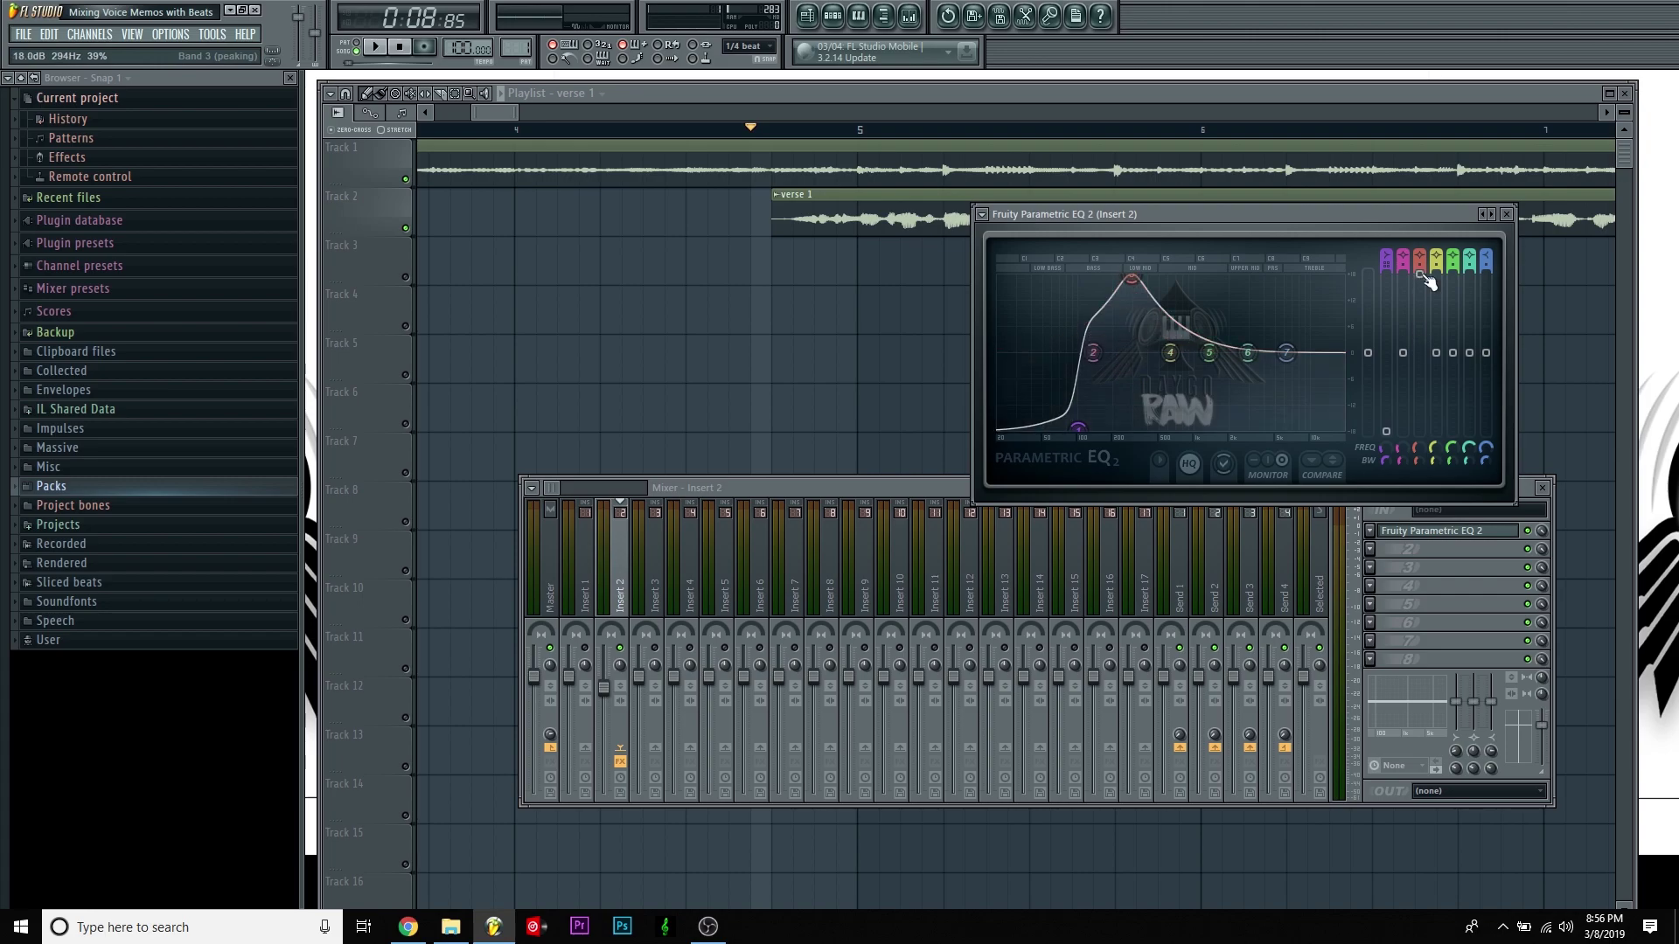
{"action": "mouse_move", "coordinate": [1417, 452]}
{"action": "left_mouse_down"}
{"action": "mouse_move", "coordinate": [1415, 432]}
{"action": "mouse_move", "coordinate": [1414, 476]}
{"action": "left_mouse_up"}
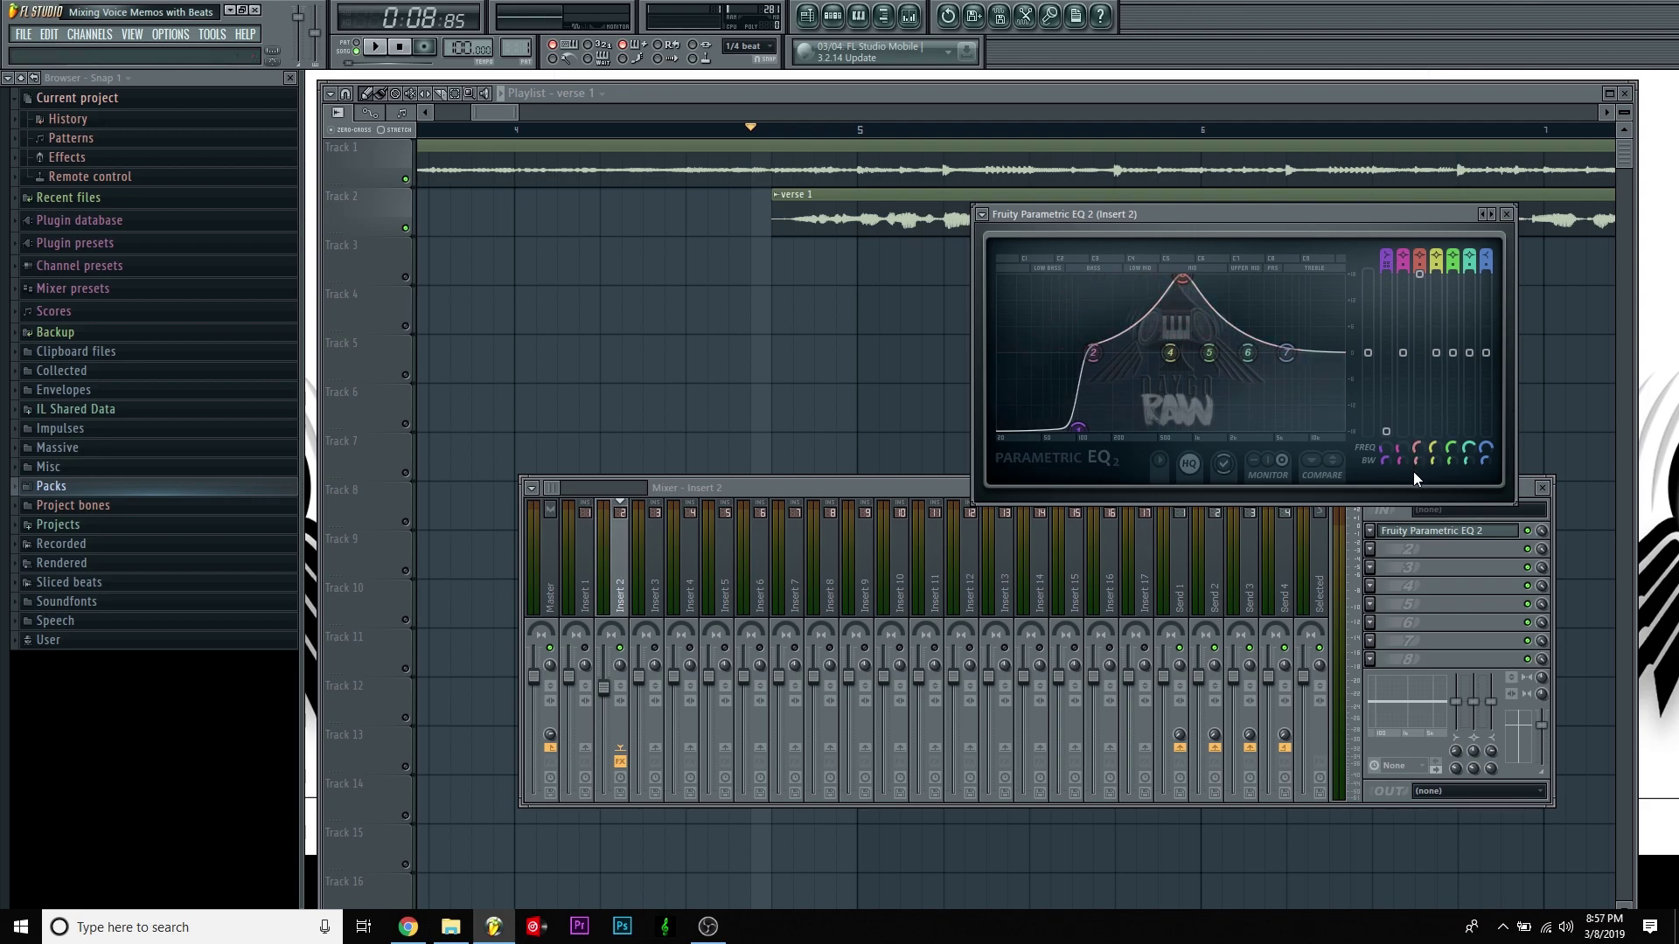
{"action": "left_click", "coordinate": [1406, 459]}
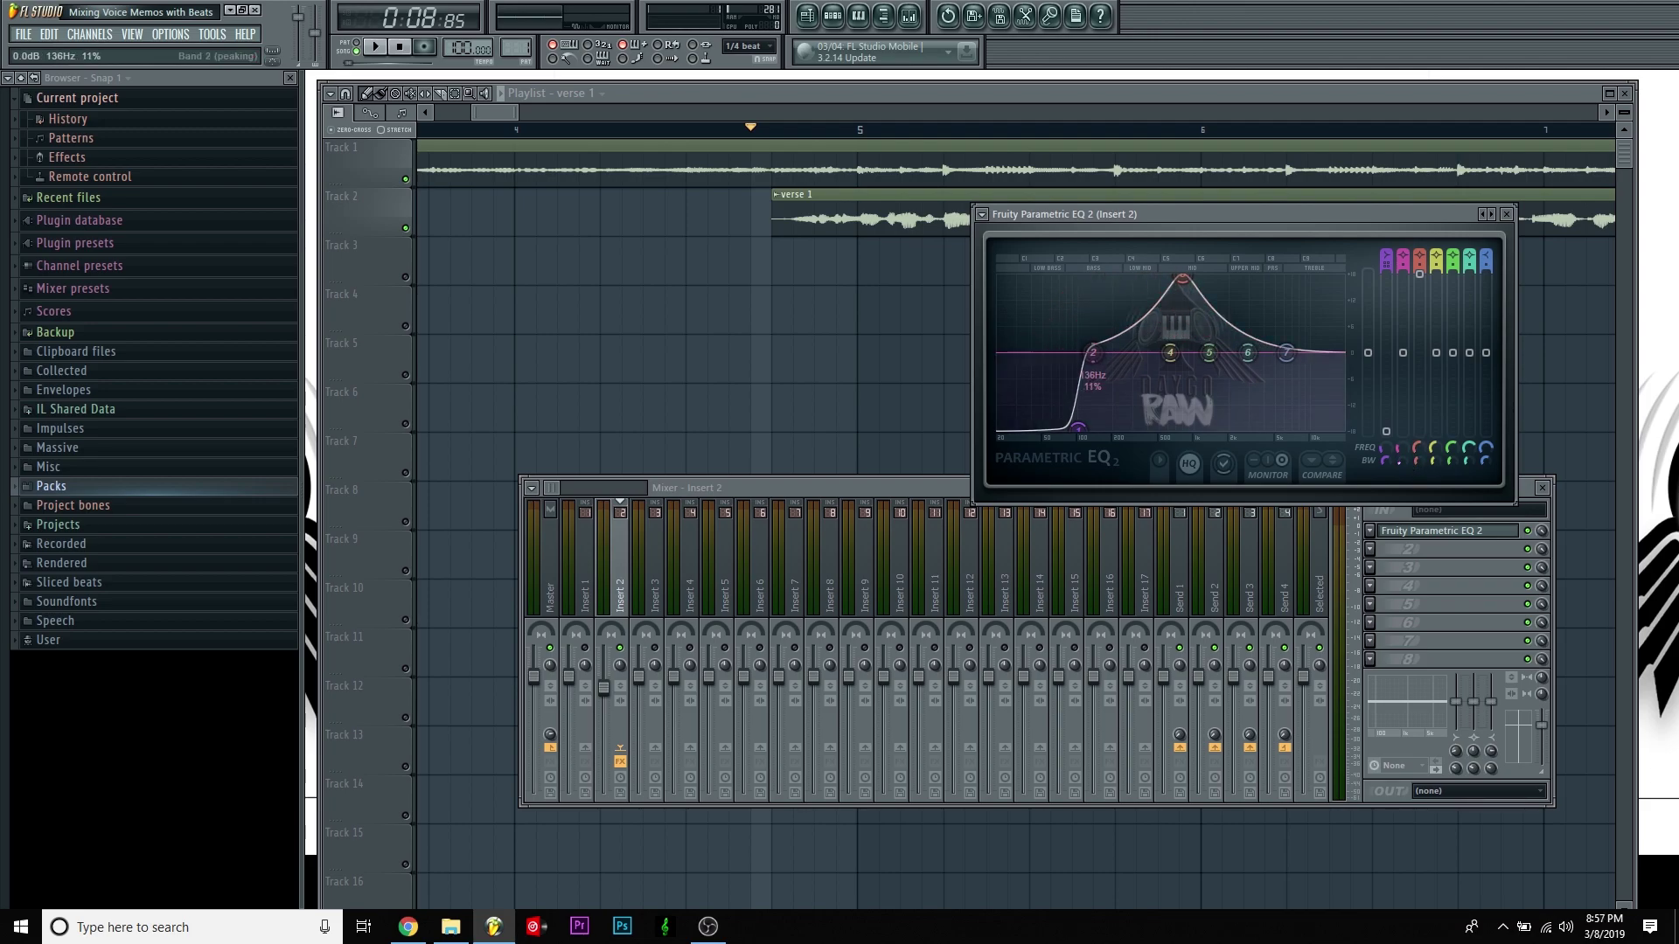
{"action": "right_click", "coordinate": [1408, 460]}
{"action": "left_click", "coordinate": [1412, 470]}
{"action": "left_click", "coordinate": [1415, 461]}
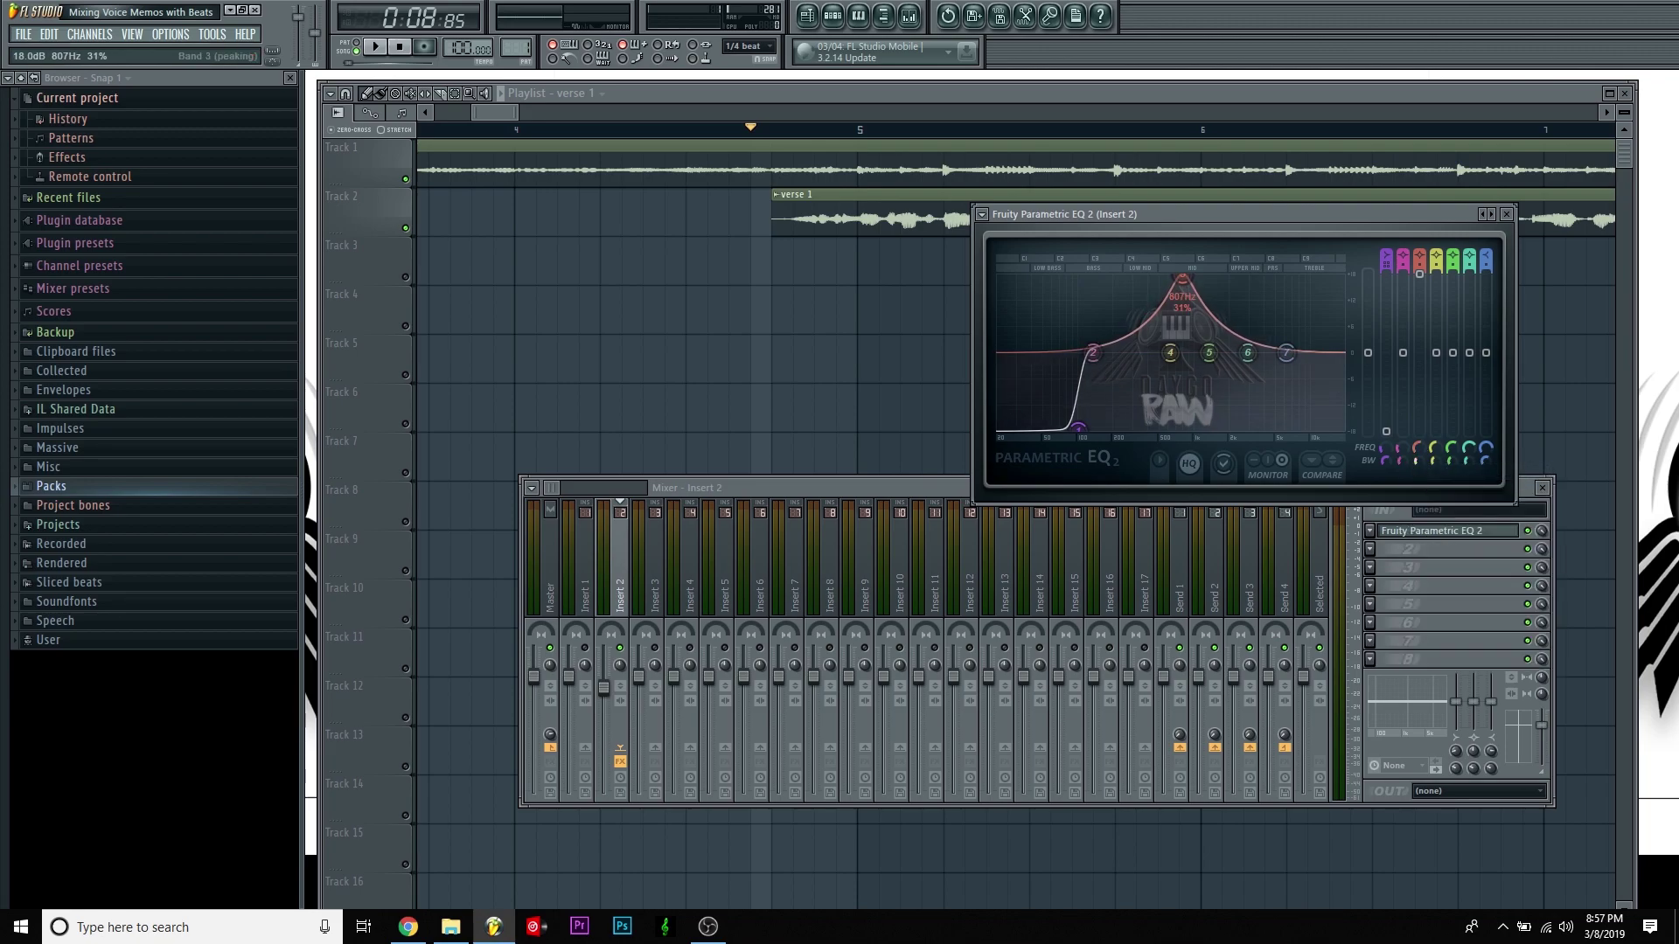
{"action": "left_click_drag", "start_coordinate": [1415, 460], "coordinate": [1417, 467]}
{"action": "key", "text": "space"}
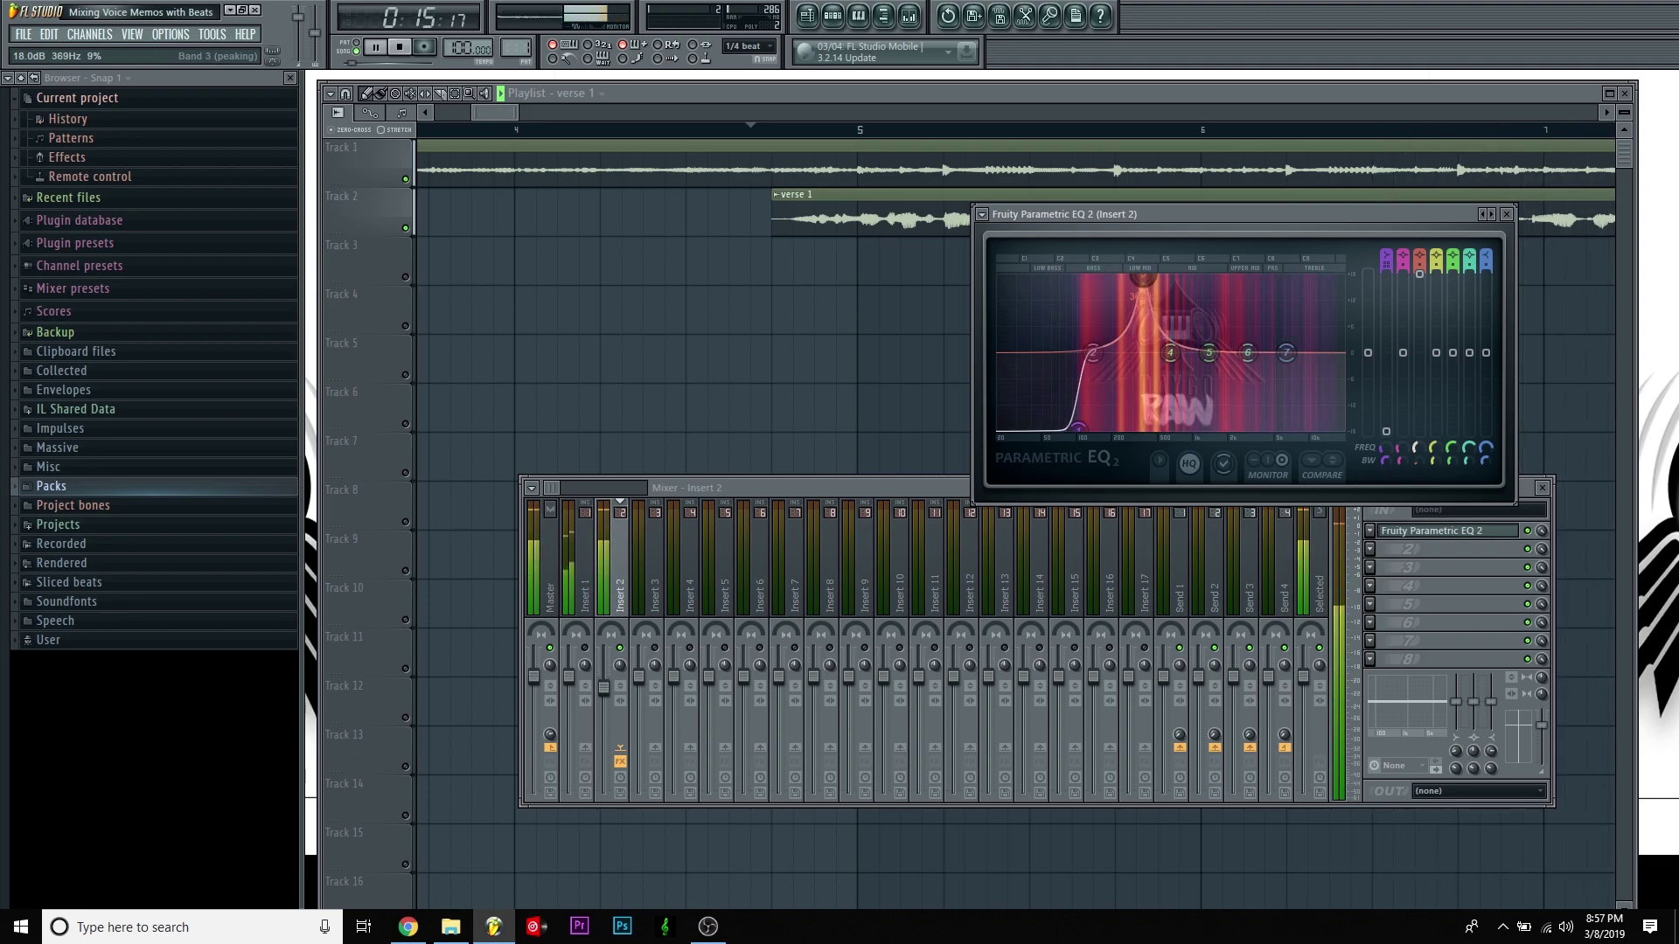
{"action": "key", "text": "space"}
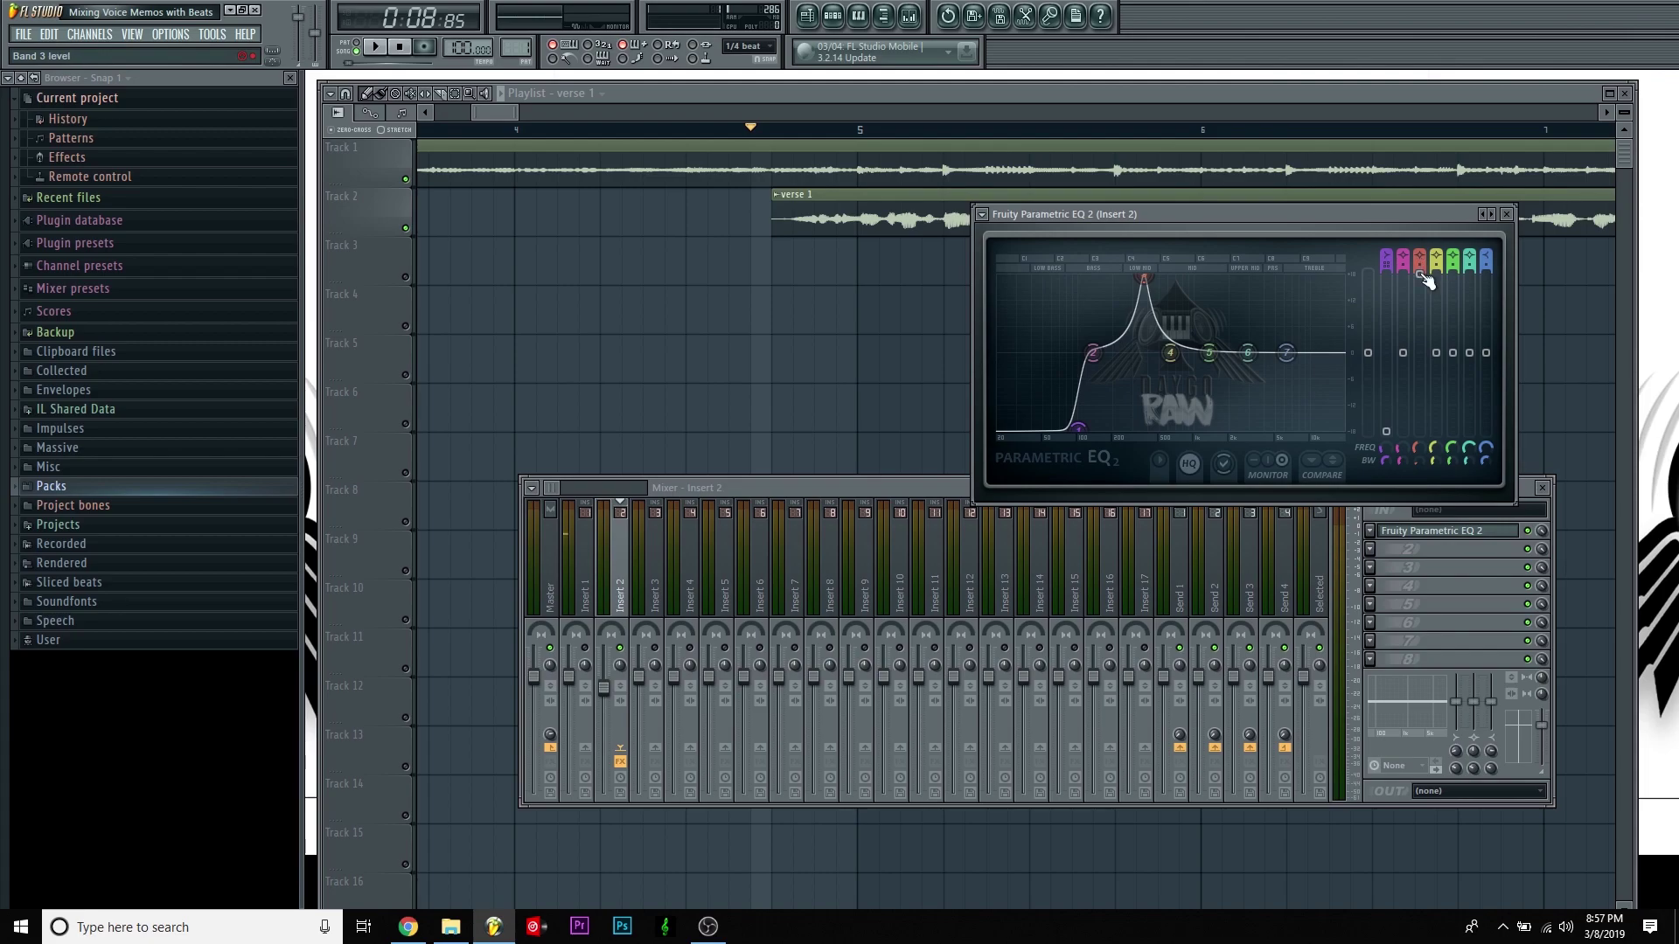
- Lower band 3 to a -3 dB cut at about 374 Hz while playing the verse with the beat
{"action": "key", "text": "space"}
{"action": "key", "text": "space"}
{"action": "key", "text": "space"}
{"action": "left_click_drag", "start_coordinate": [1421, 277], "coordinate": [1420, 365]}
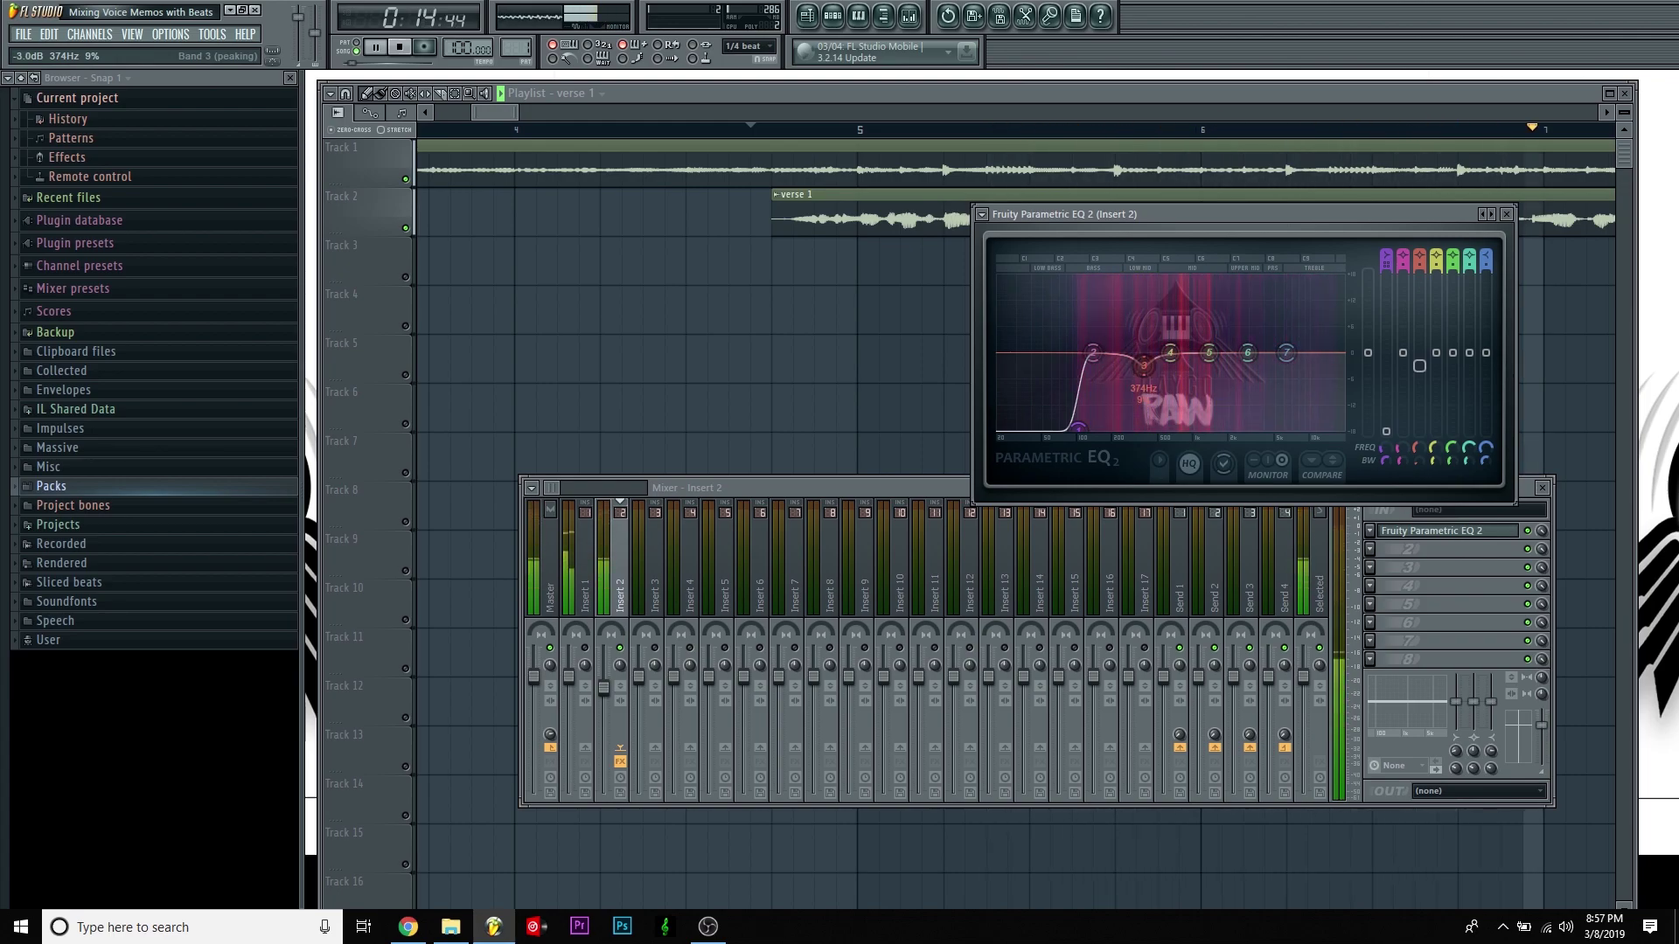
{"action": "key", "text": "space"}
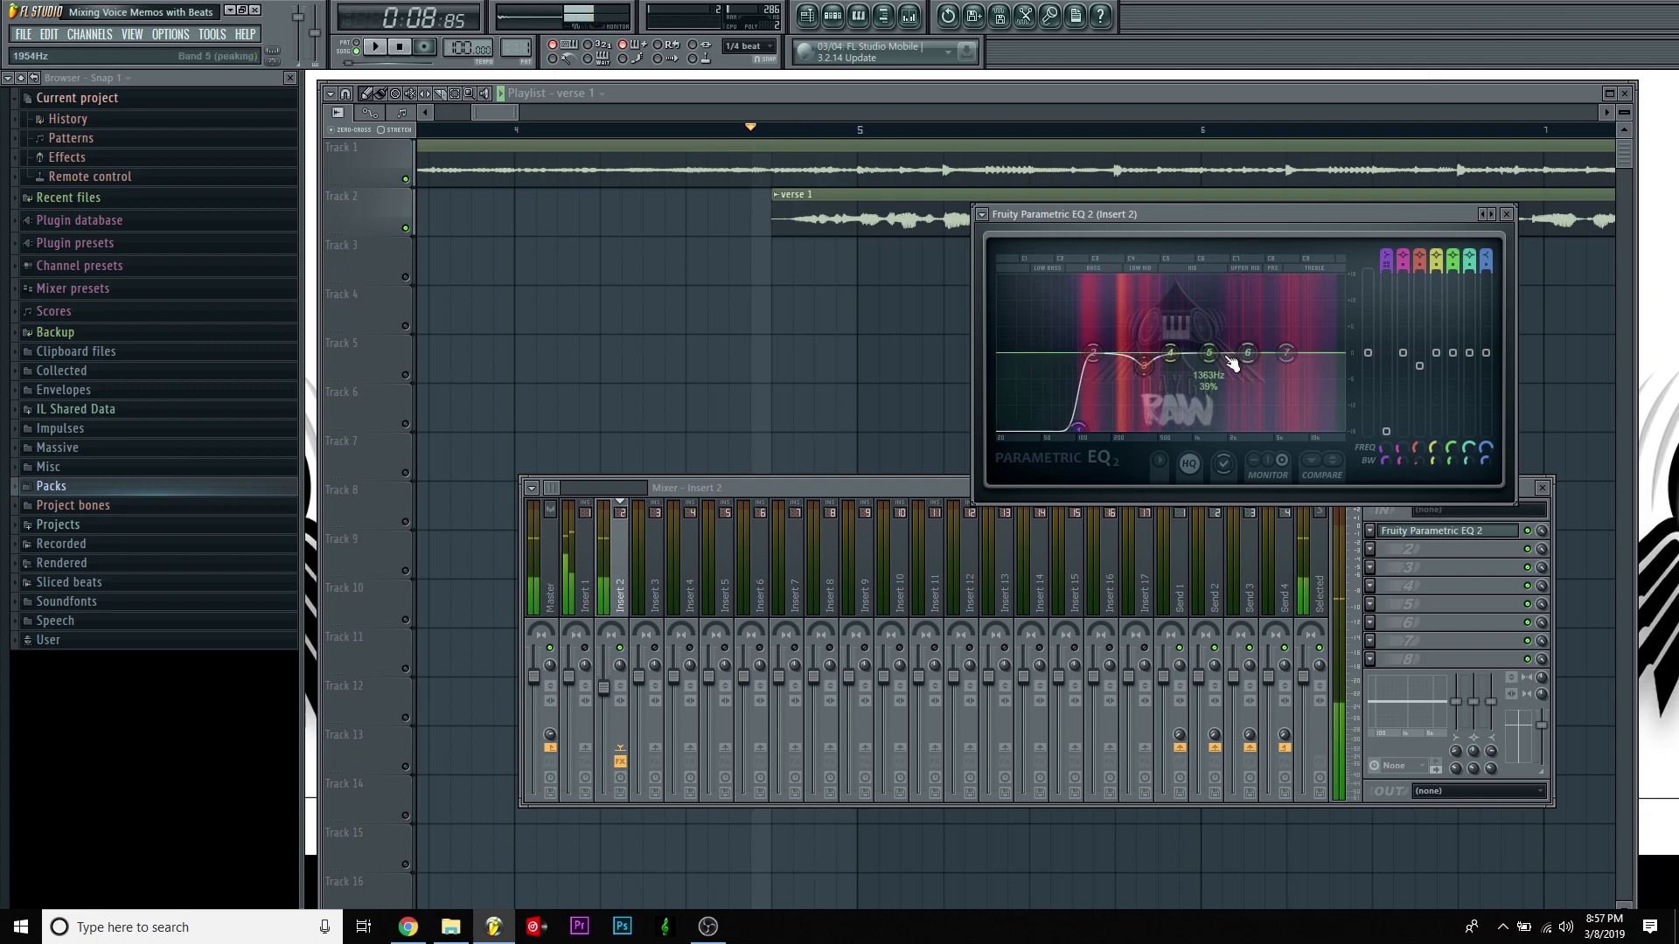
- Boost band 5 to 18 dB with a 9% bandwidth and sweep it to about 1400 Hz during playback
{"action": "left_click_drag", "start_coordinate": [1208, 352], "coordinate": [1241, 334]}
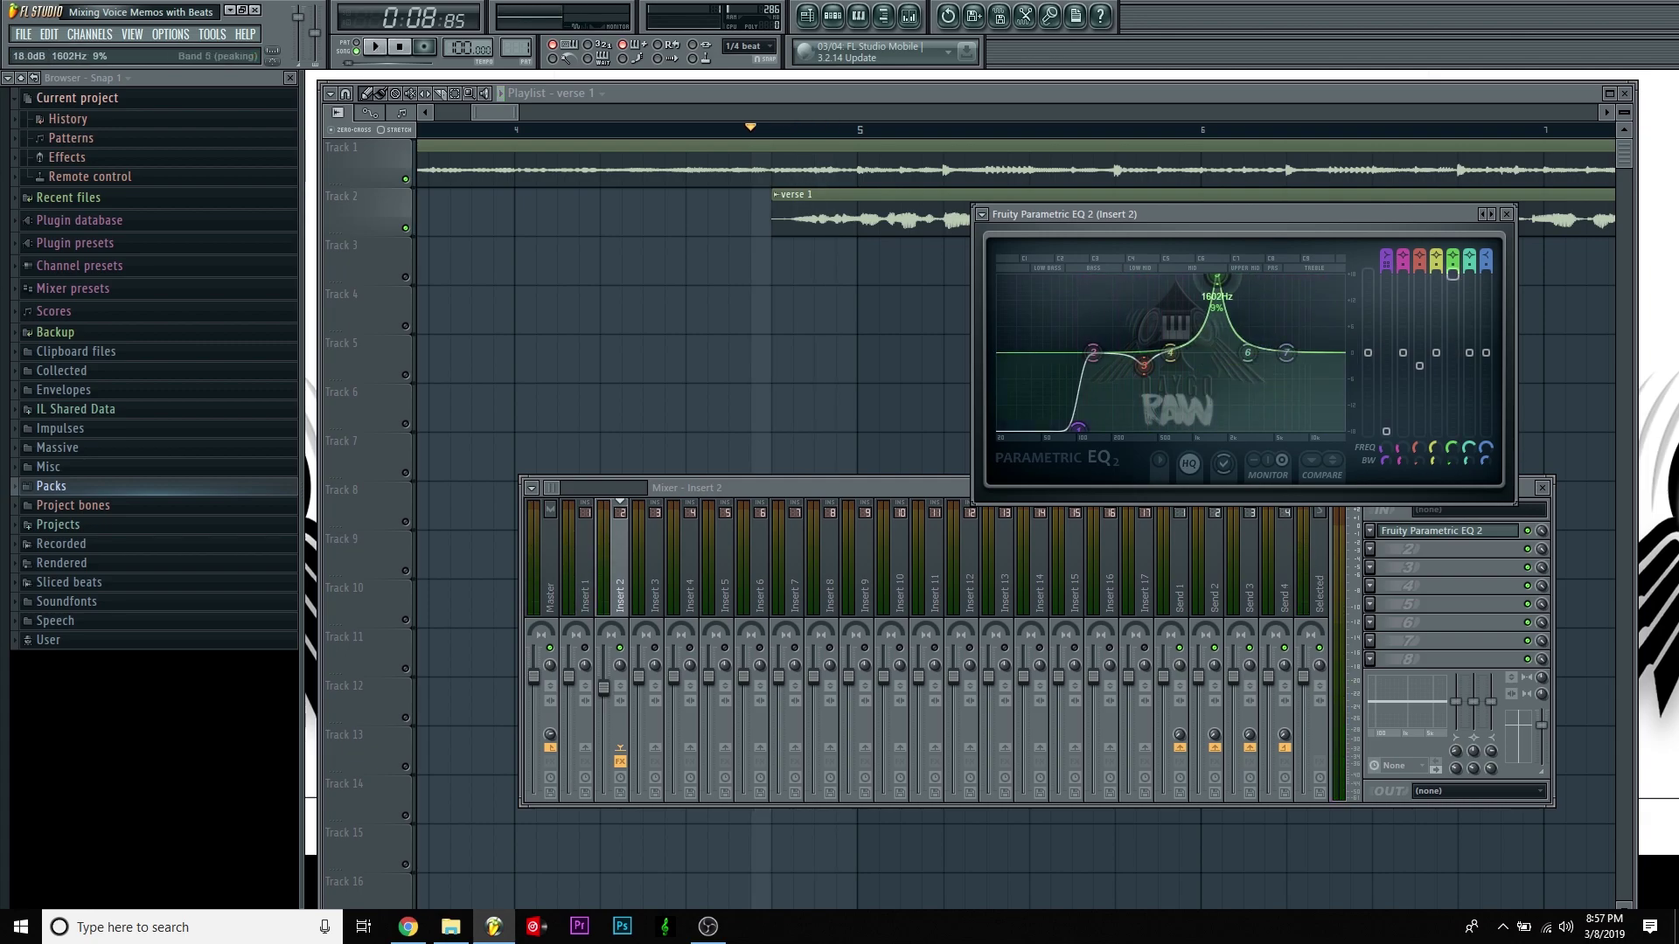
{"action": "key", "text": "space"}
{"action": "mouse_move", "coordinate": [1222, 280]}
{"action": "left_mouse_down"}
{"action": "mouse_move", "coordinate": [1192, 279]}
{"action": "mouse_move", "coordinate": [1210, 280]}
{"action": "left_mouse_up"}
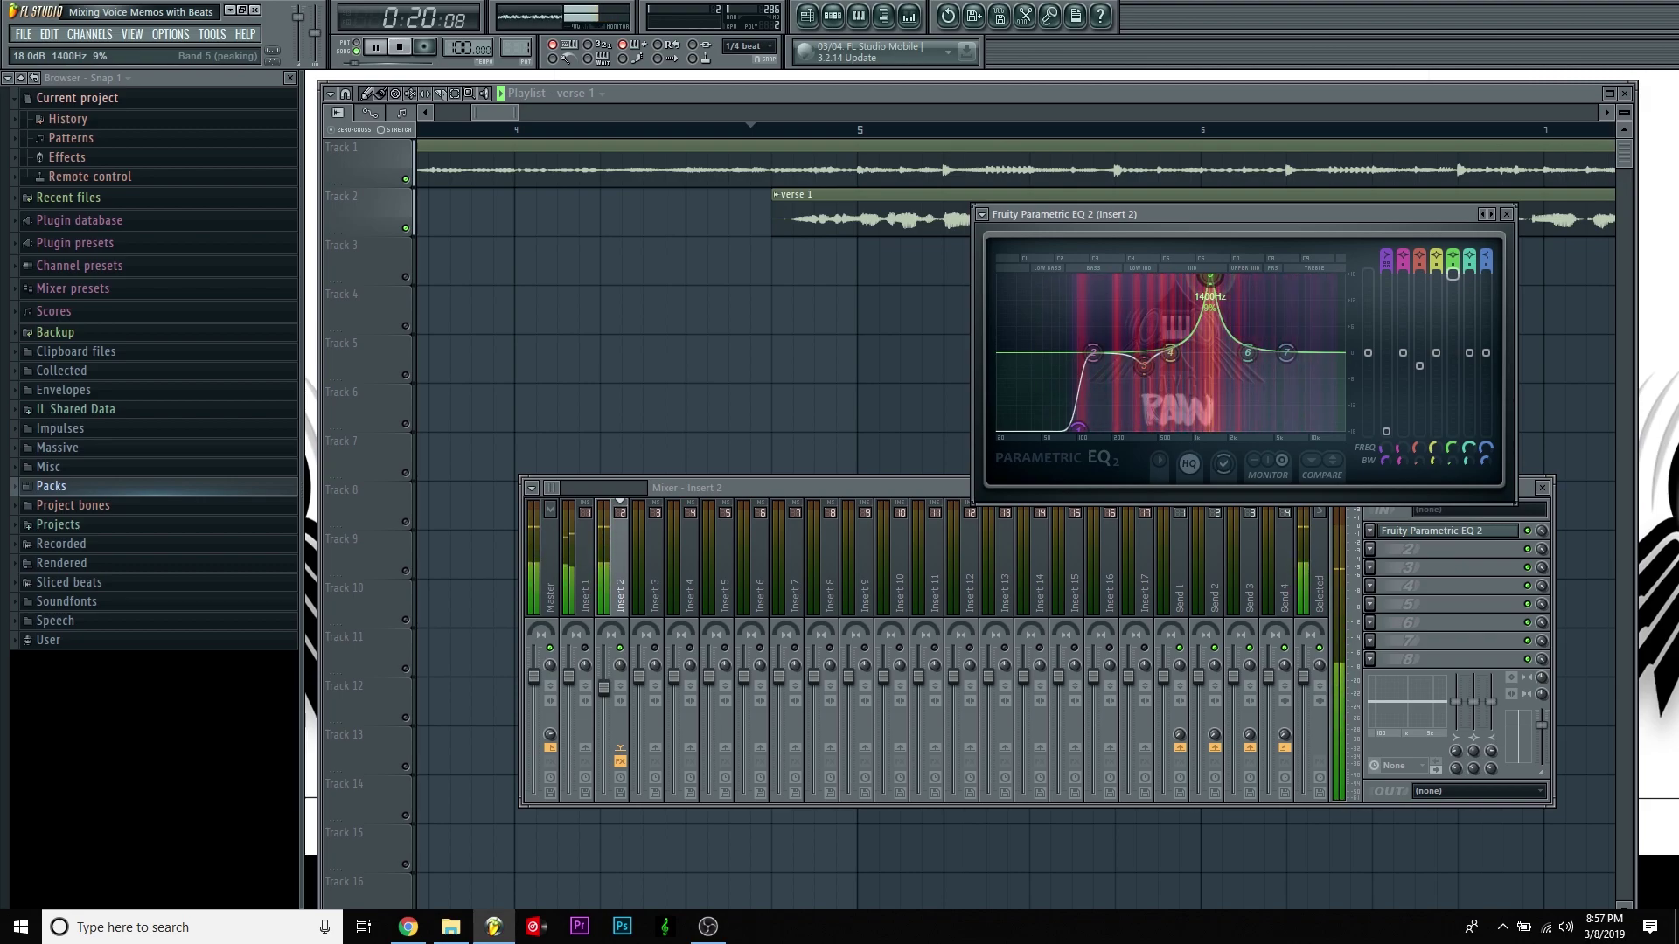
{"action": "key", "text": "space"}
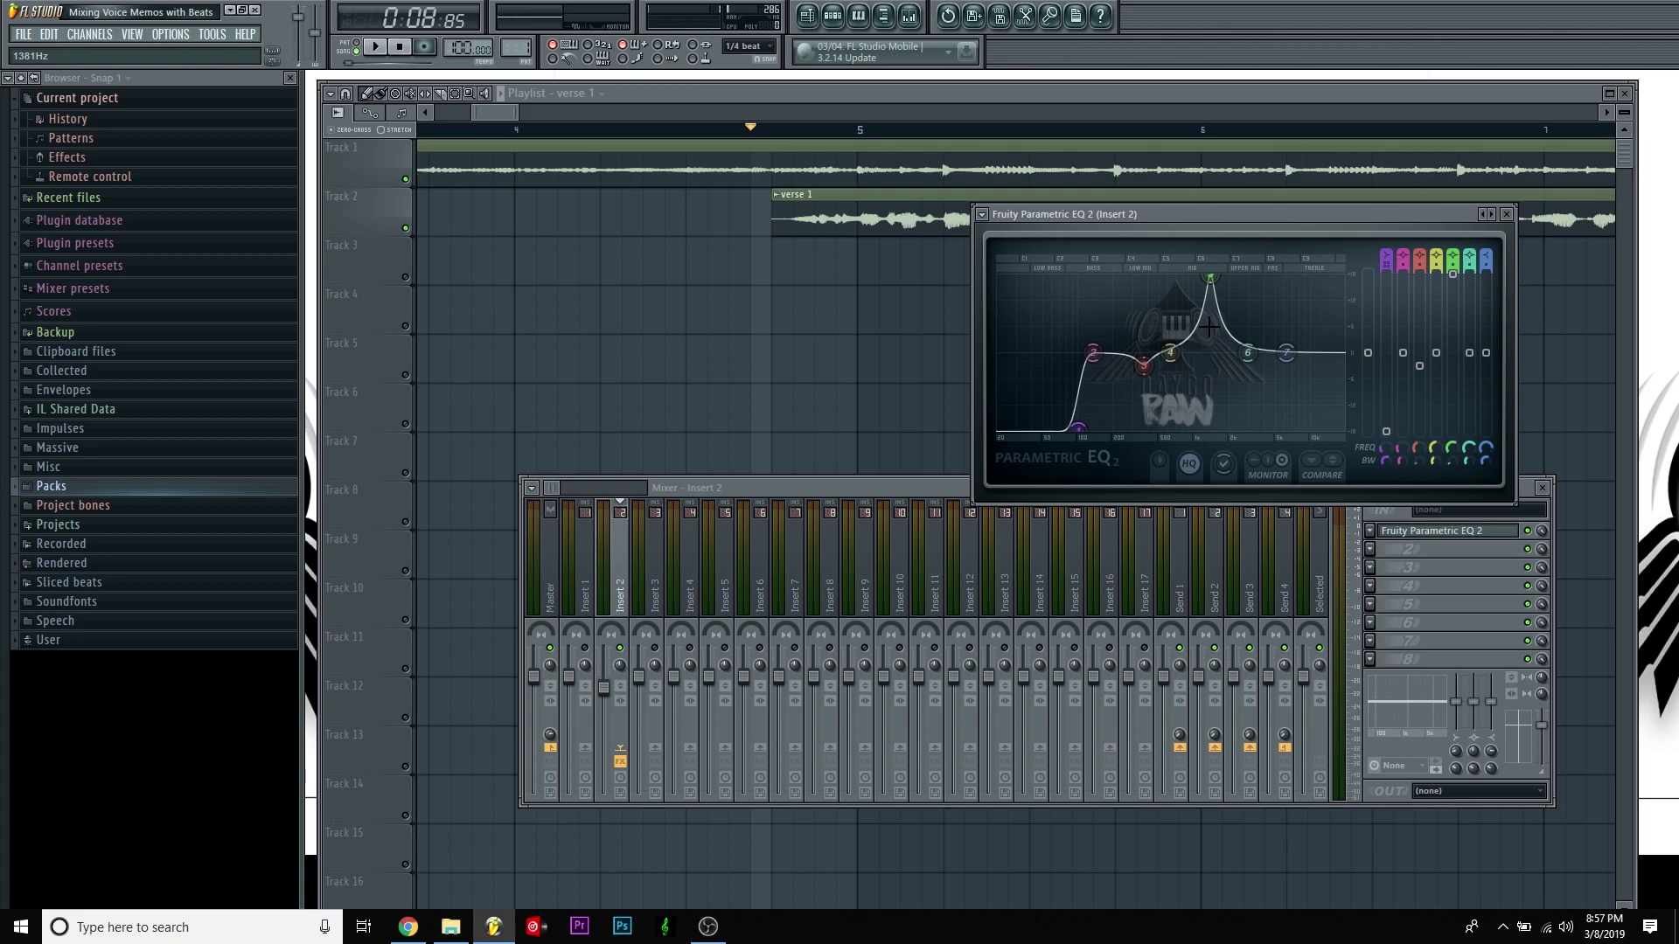
- Lower band 5 to about -2.9 dB at 1400 Hz and play the verse to check the cut
{"action": "left_click_drag", "start_coordinate": [1455, 276], "coordinate": [1453, 365]}
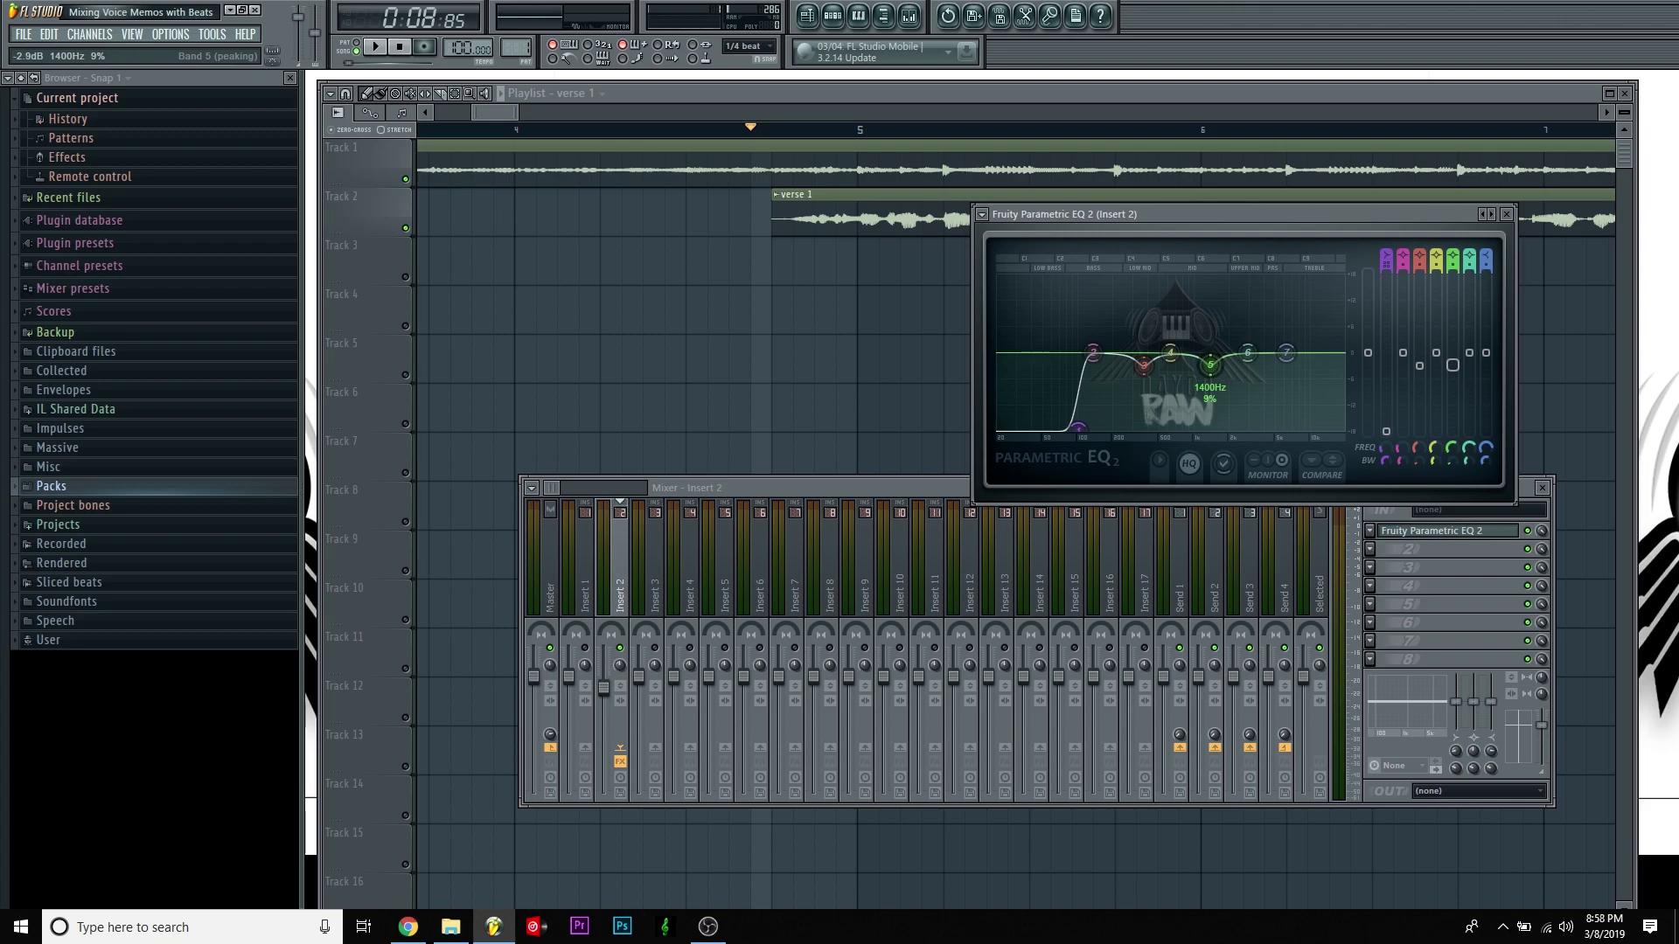
{"action": "key", "text": "space"}
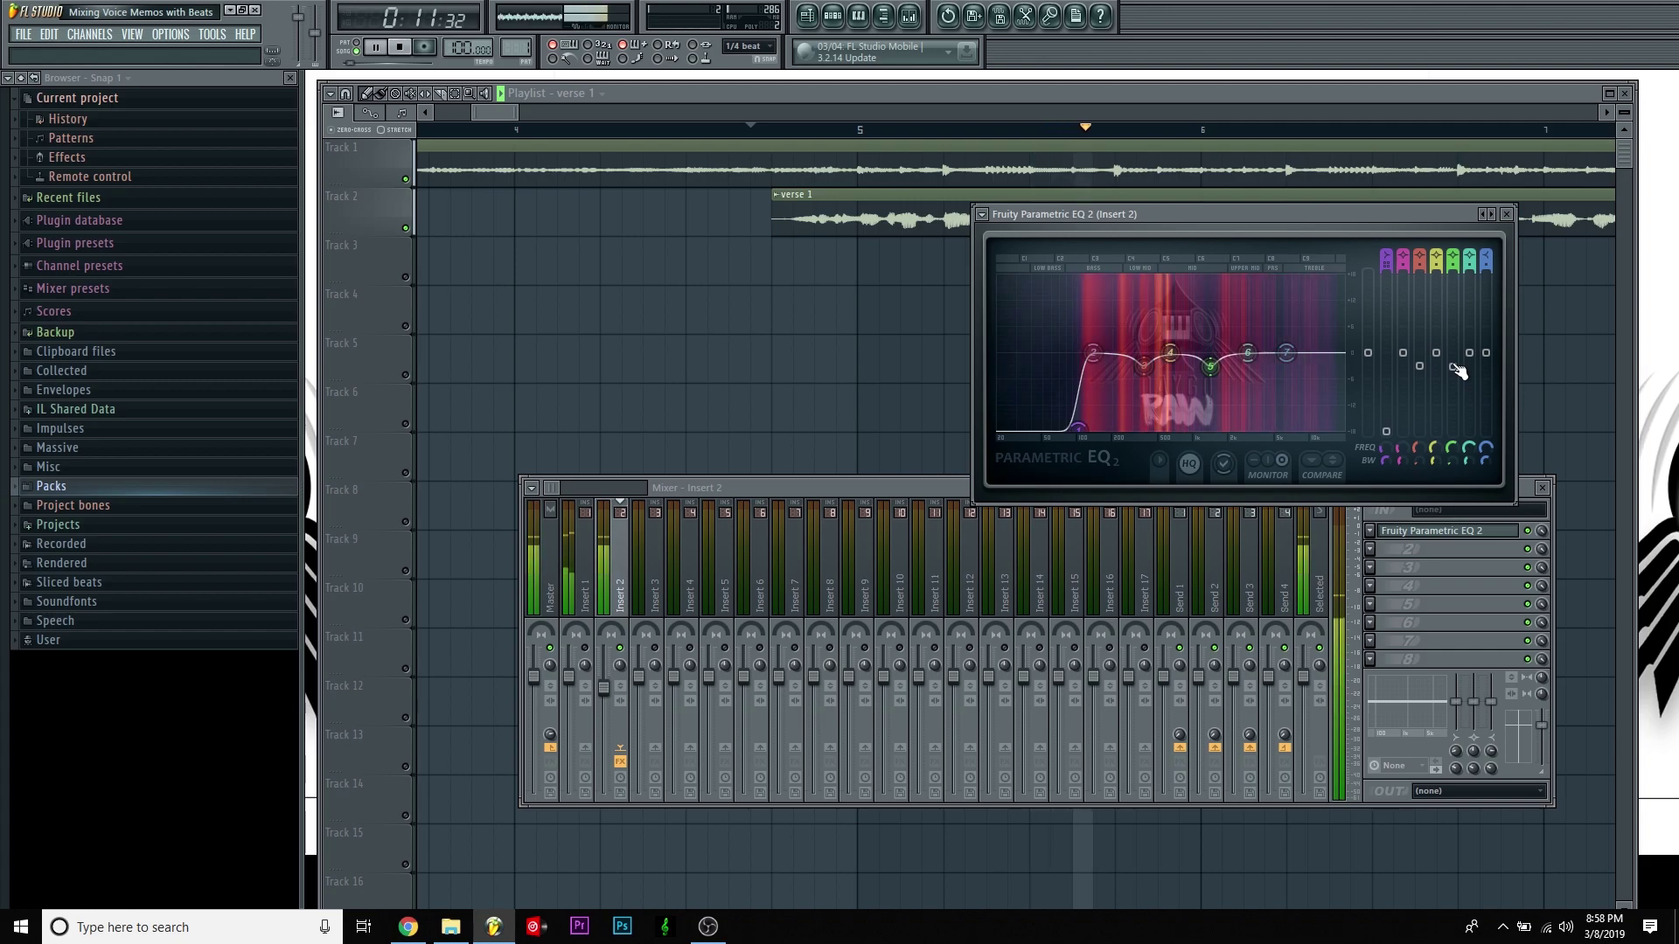
{"action": "key", "text": "space"}
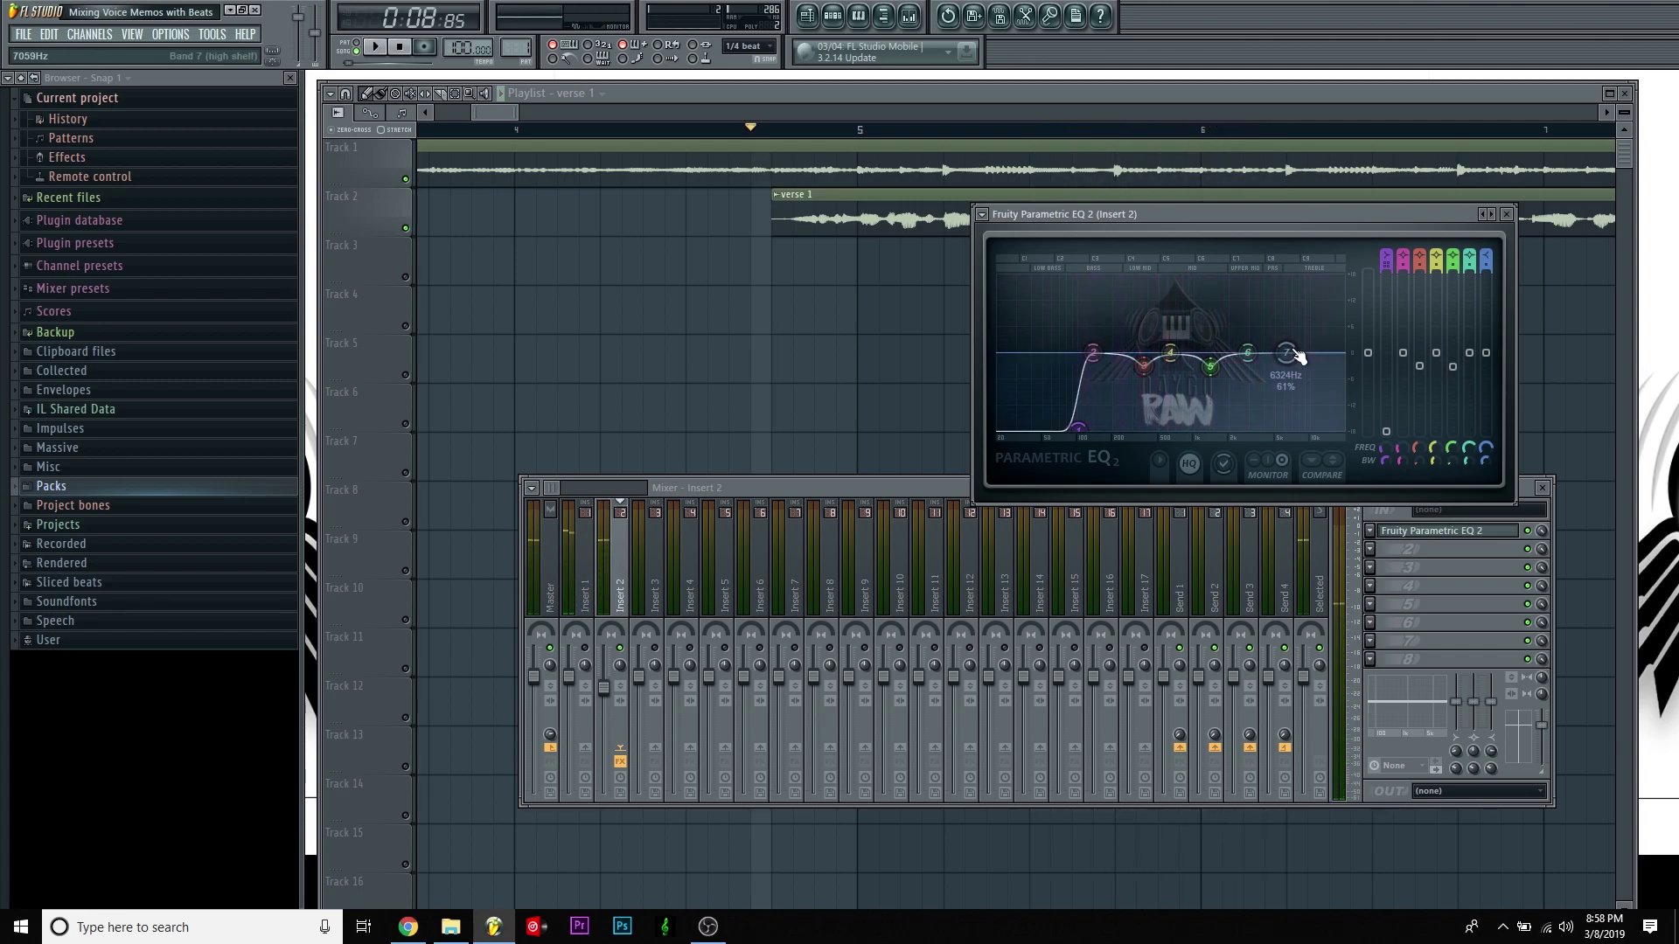
- Raise the high shelf of band 7 slightly while playing the verse to brighten the vocal
{"action": "left_click_drag", "start_coordinate": [1285, 353], "coordinate": [1285, 346]}
{"action": "key", "text": "space"}
{"action": "mouse_move", "coordinate": [1285, 353]}
{"action": "left_mouse_down"}
{"action": "mouse_move", "coordinate": [1306, 347]}
{"action": "mouse_move", "coordinate": [1263, 298]}
{"action": "mouse_move", "coordinate": [1289, 338]}
{"action": "left_mouse_up"}
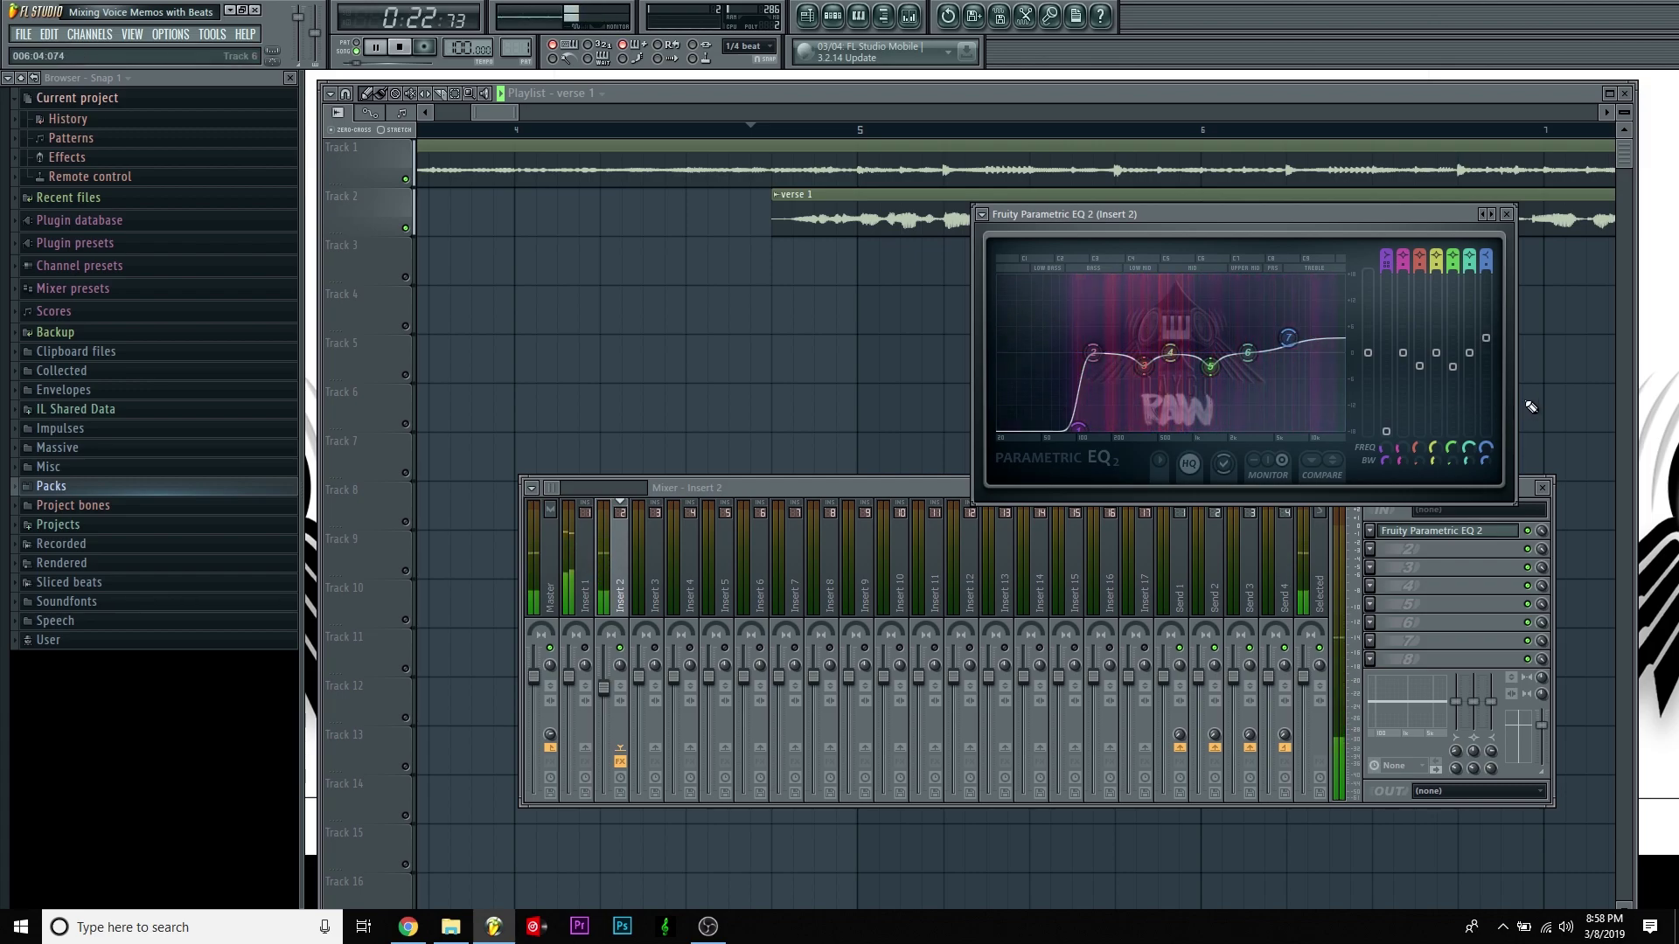
{"action": "key", "text": "space"}
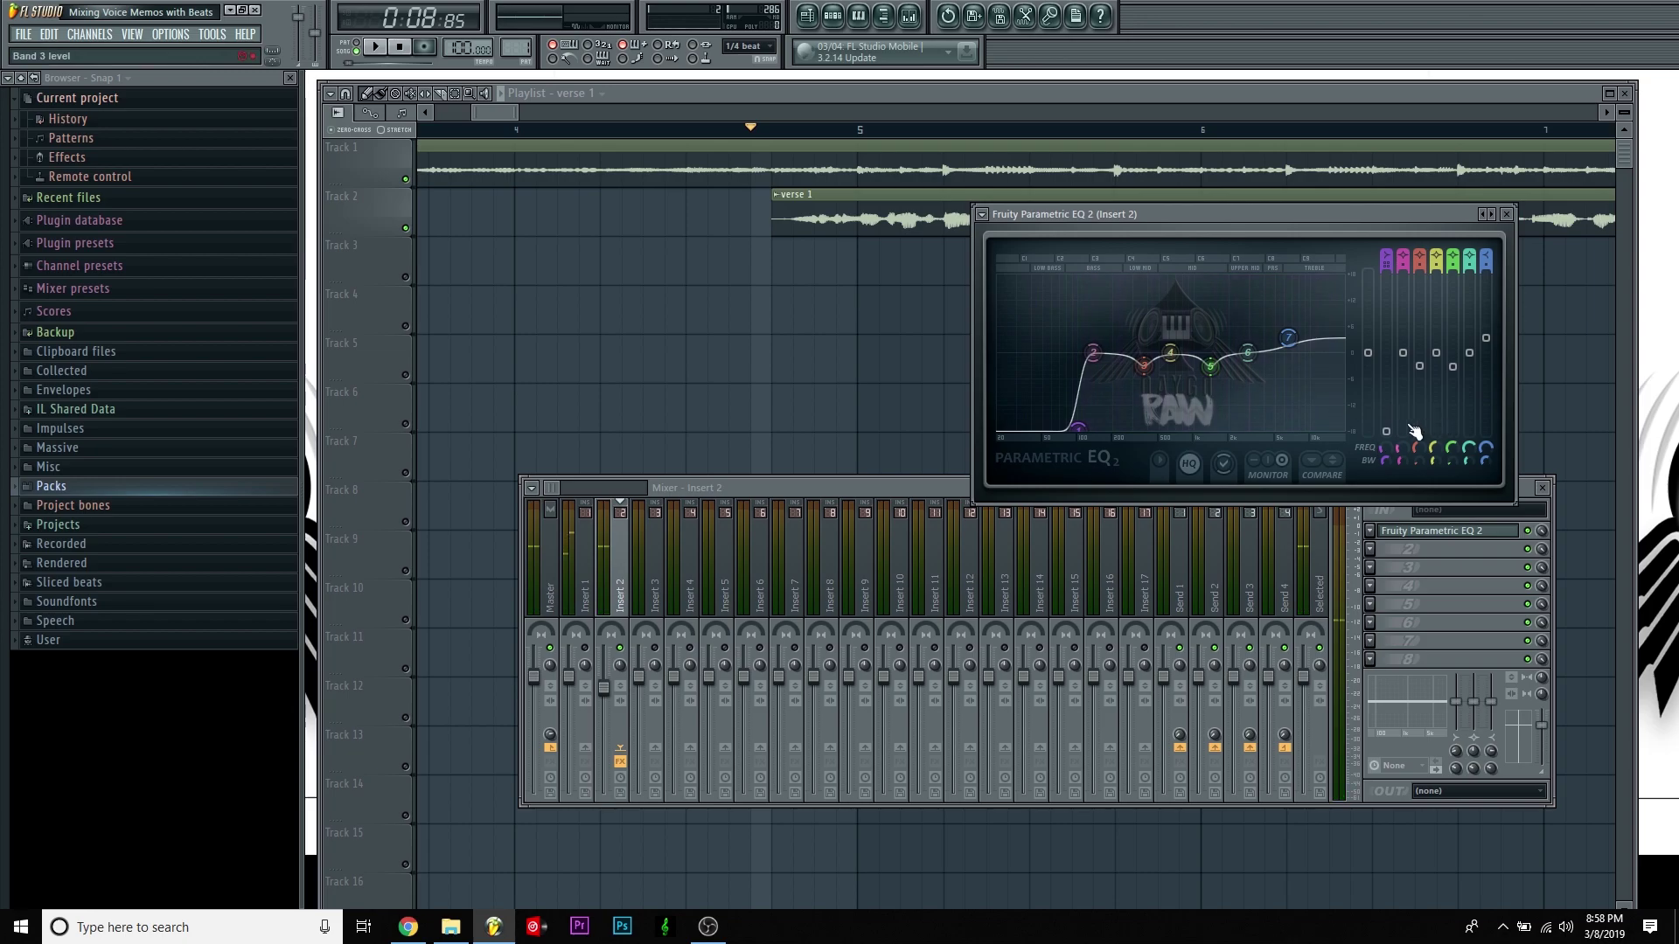
- Compare the verse with the Insert 2 equalizer bypassed and enabled by playing it from just before the vocal
{"action": "left_click", "coordinate": [1539, 541]}
{"action": "key", "text": "space"}
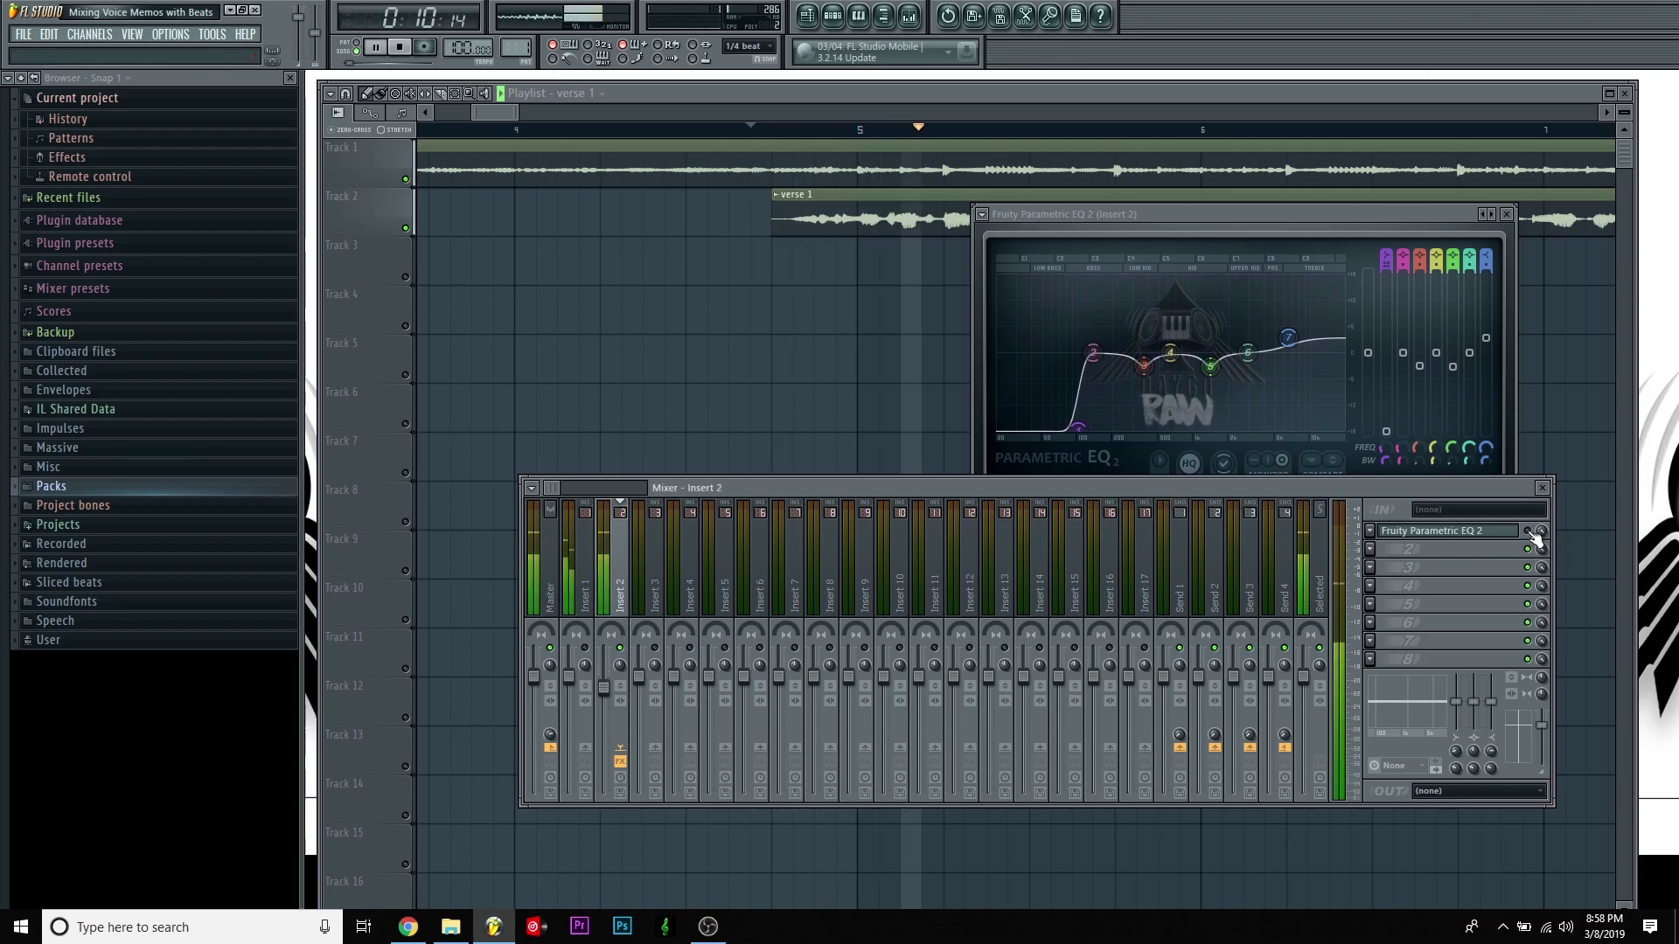
{"action": "key", "text": "space"}
{"action": "key", "text": "space"}
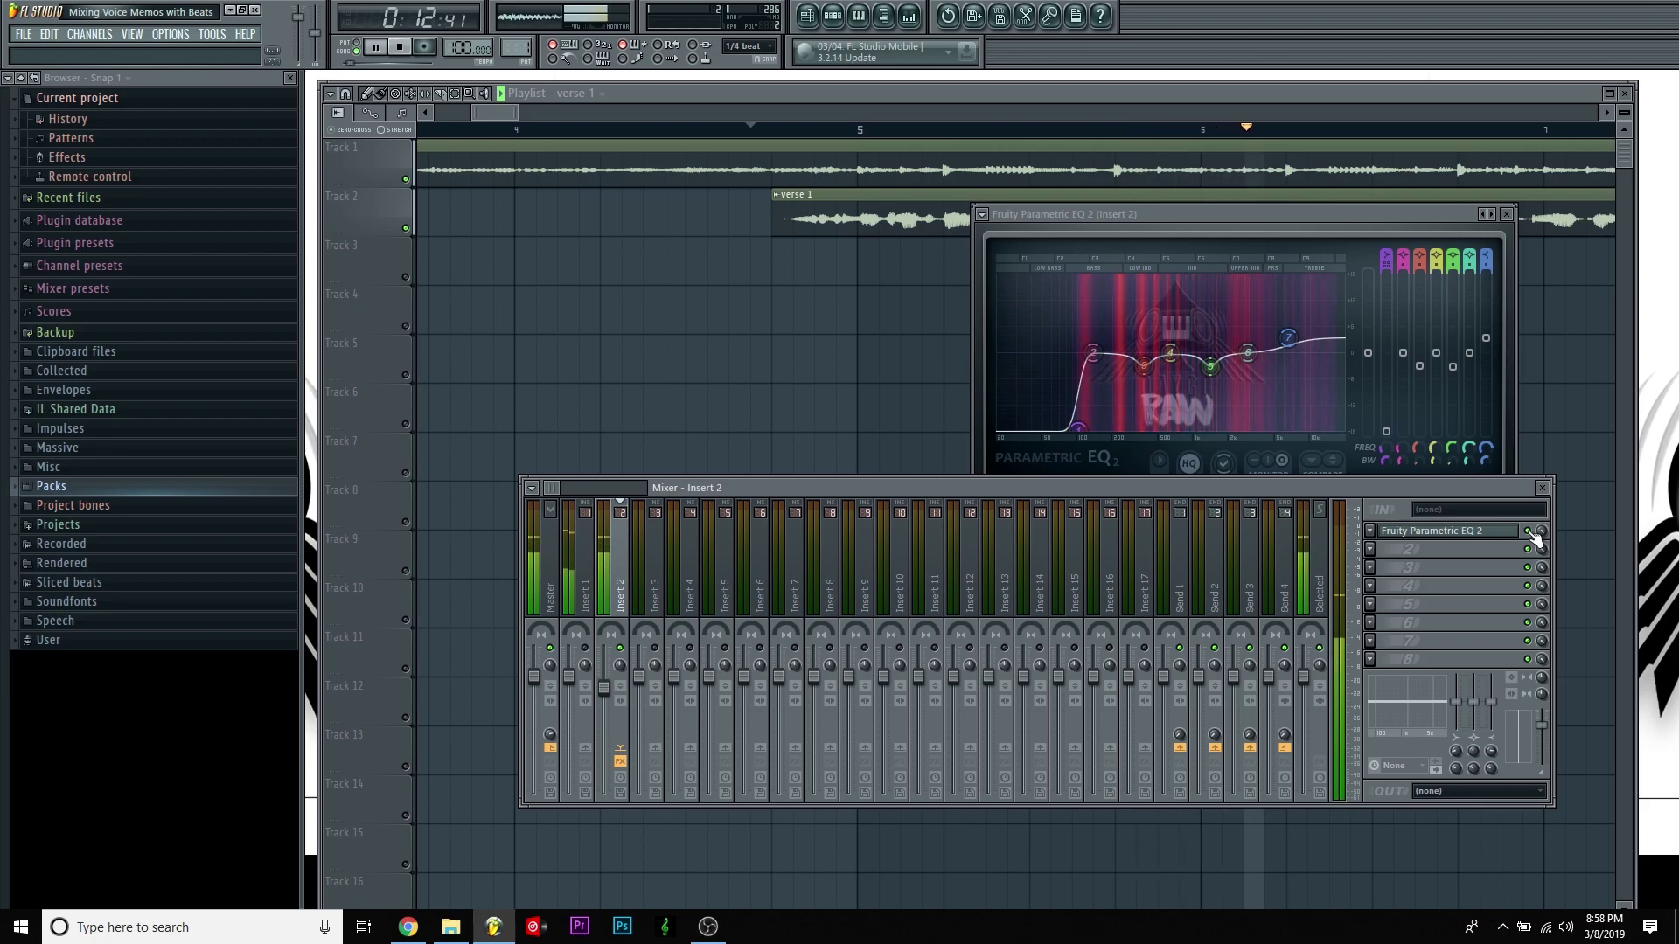
{"action": "key", "text": "space"}
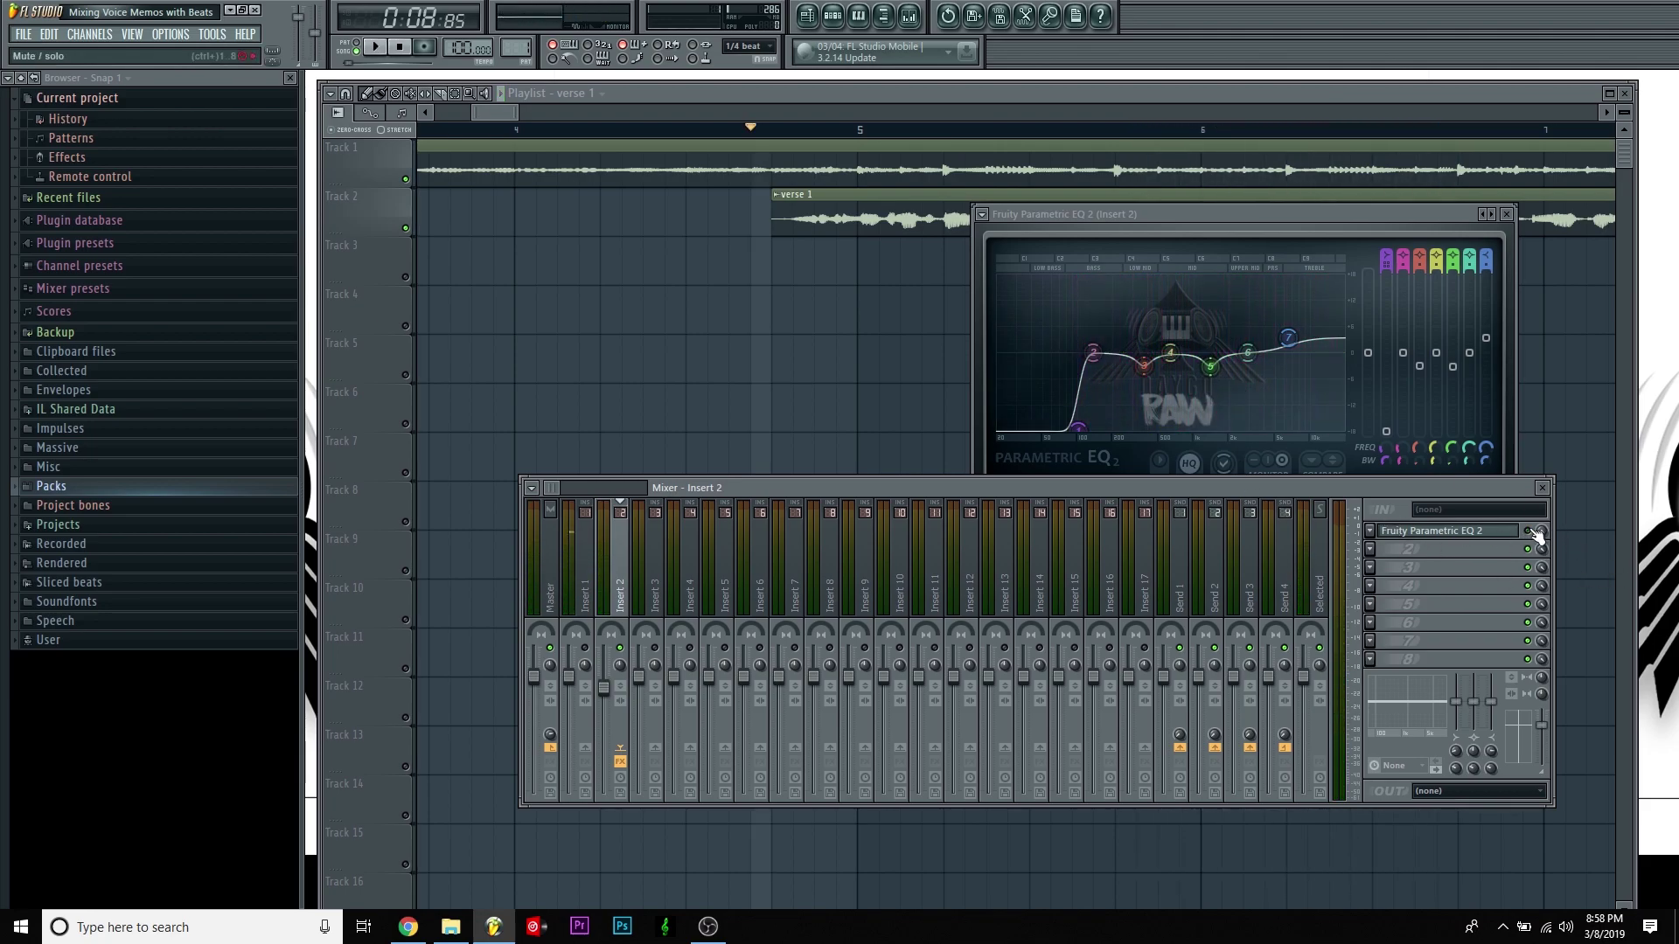
{"action": "key", "text": "space"}
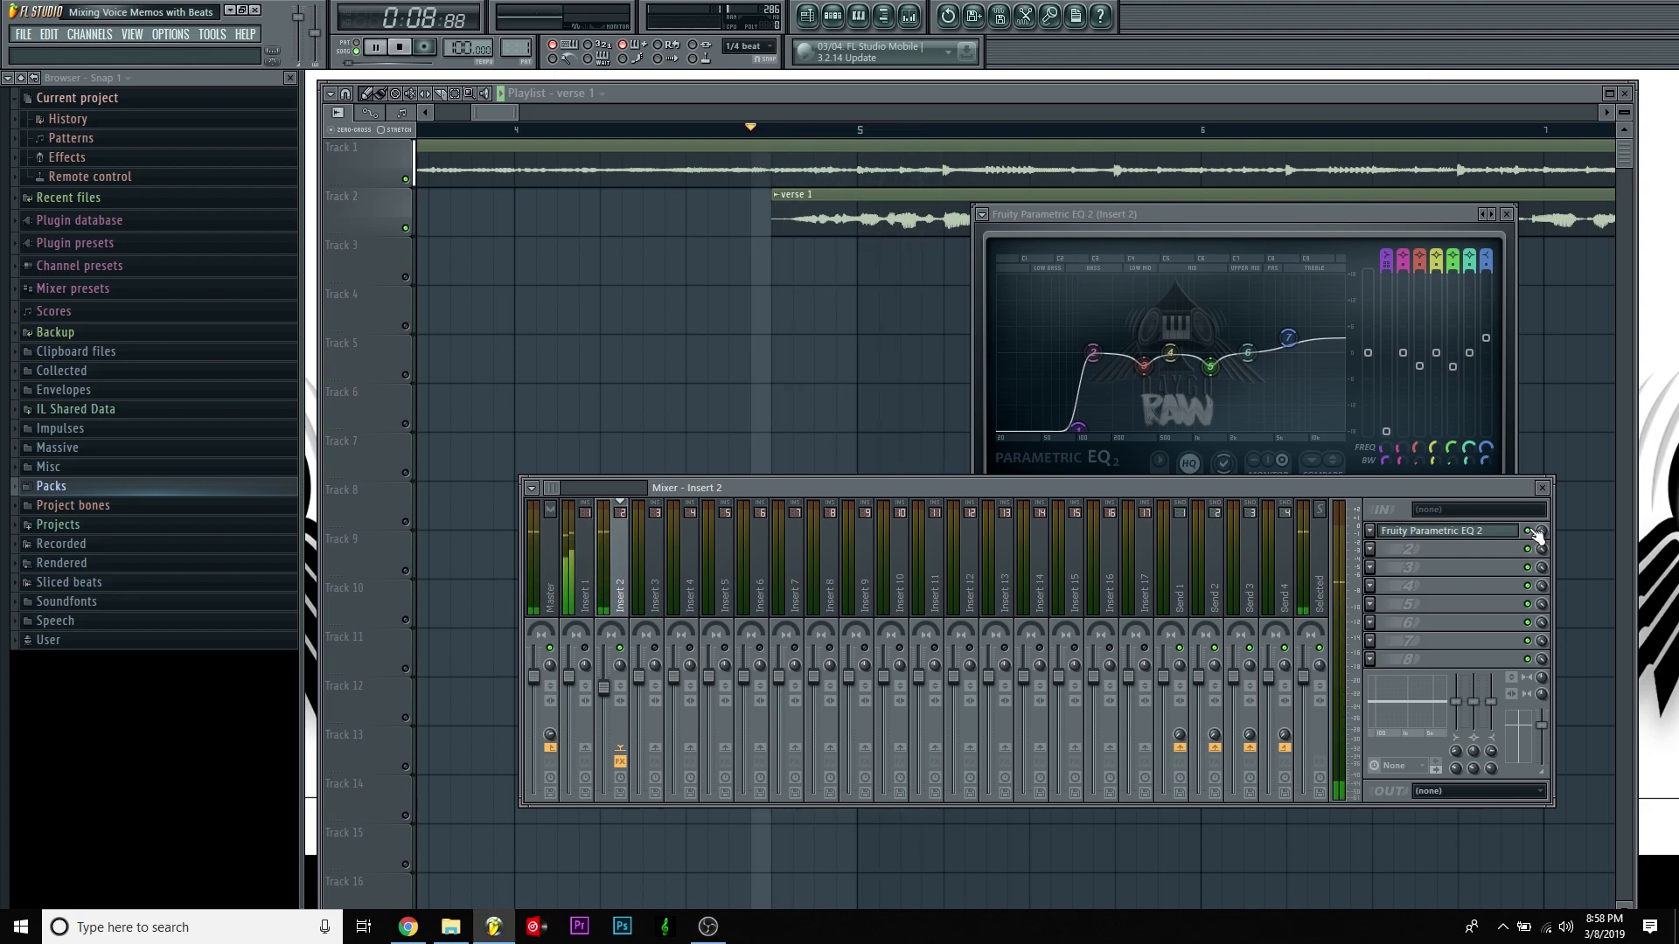
{"action": "key", "text": "space"}
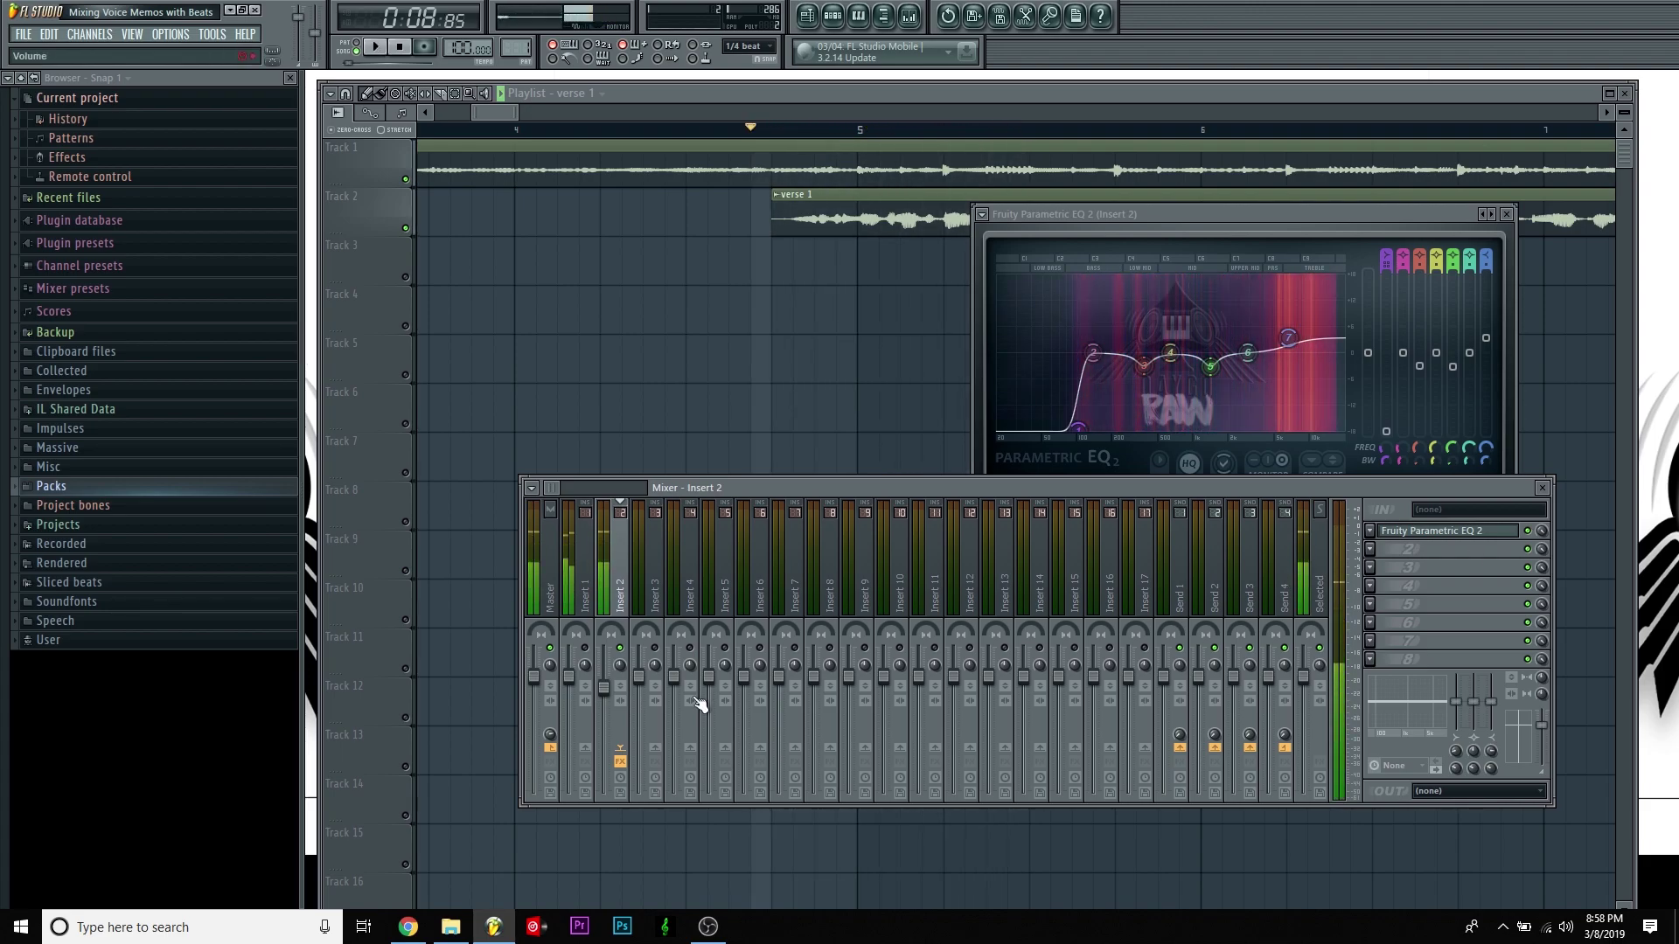
{"action": "key", "text": "space"}
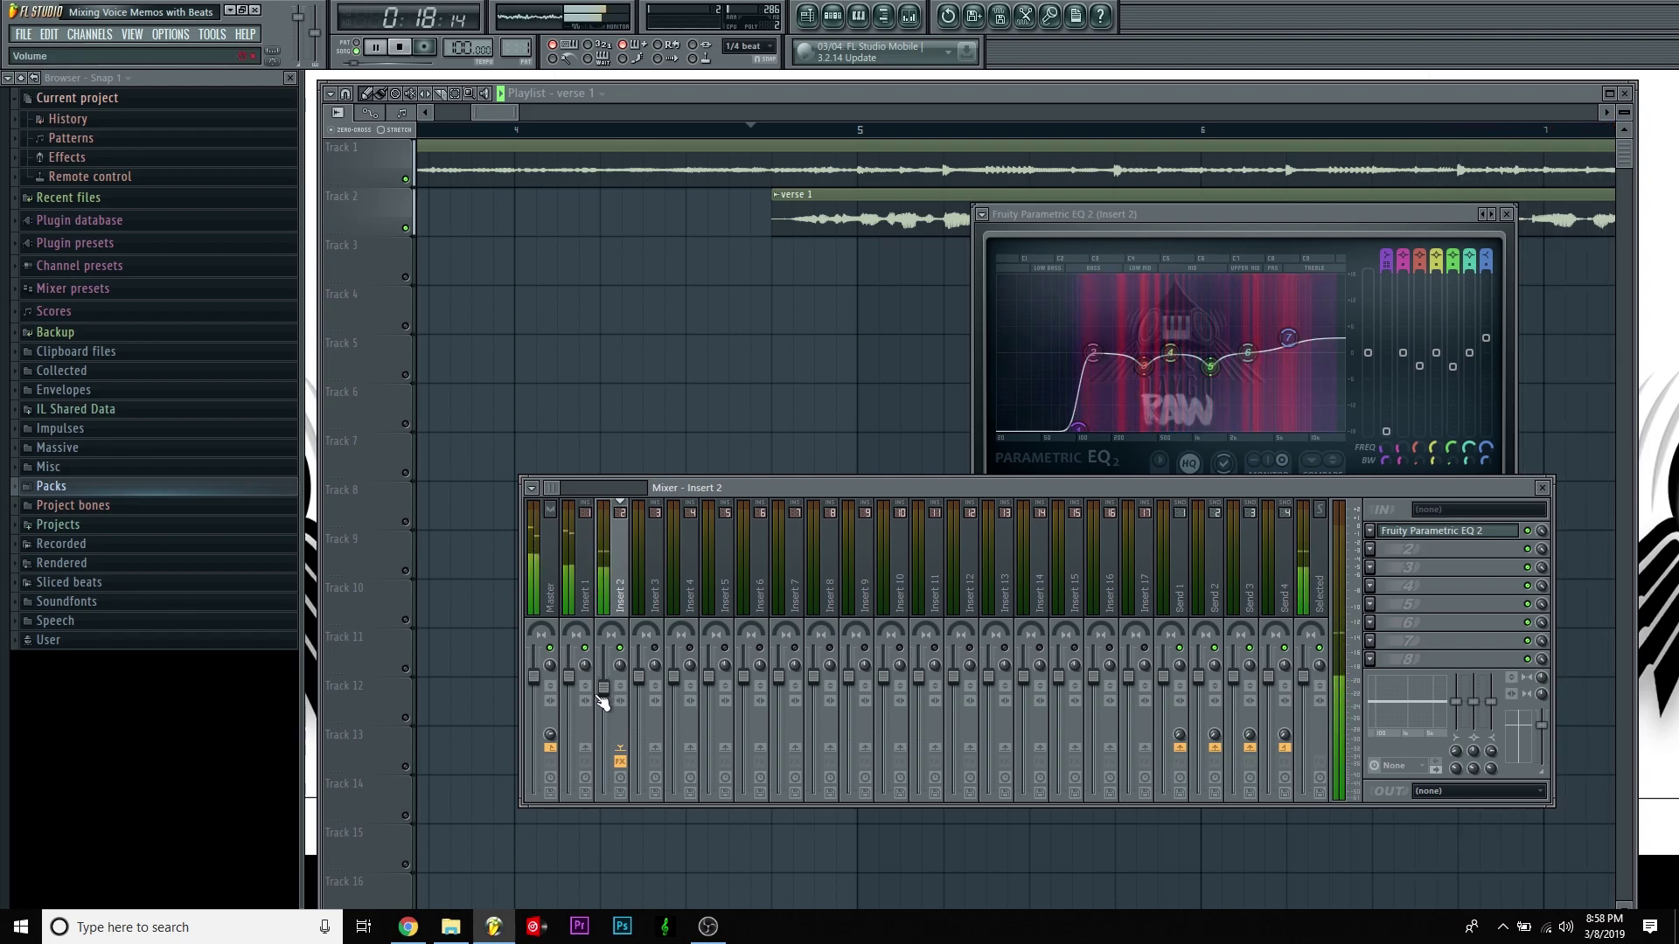
{"action": "key", "text": "space"}
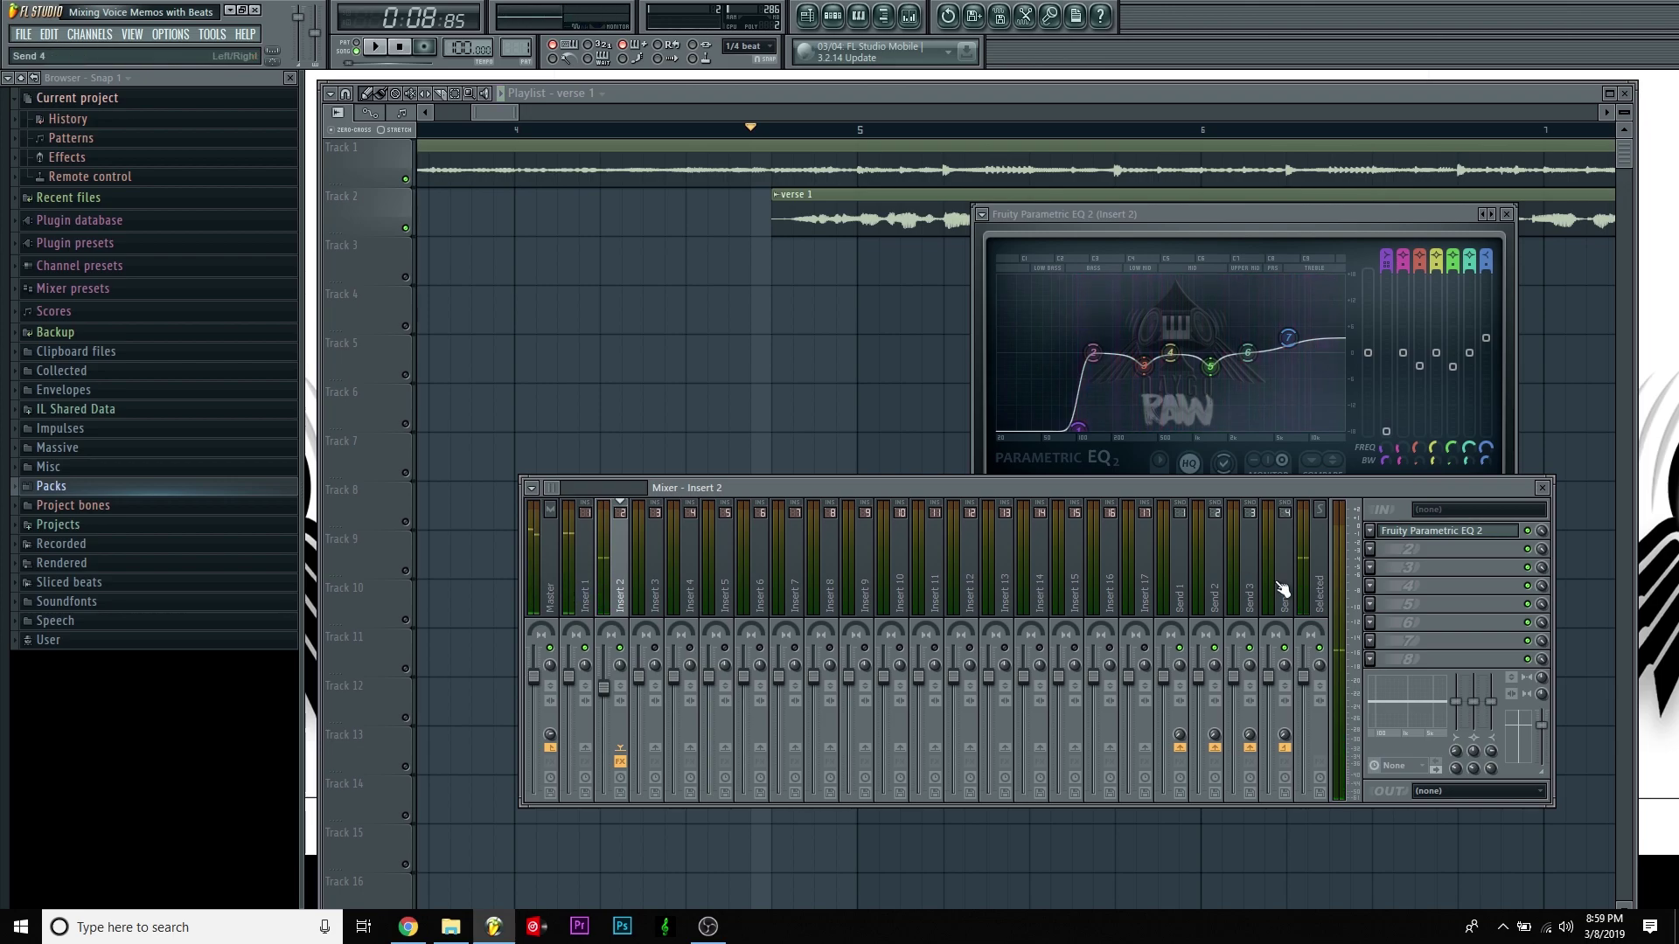
- Load Fruity Compressor into the second effect slot of Insert 2 and move its window clear of the playlist tracks
{"action": "left_click", "coordinate": [1371, 551]}
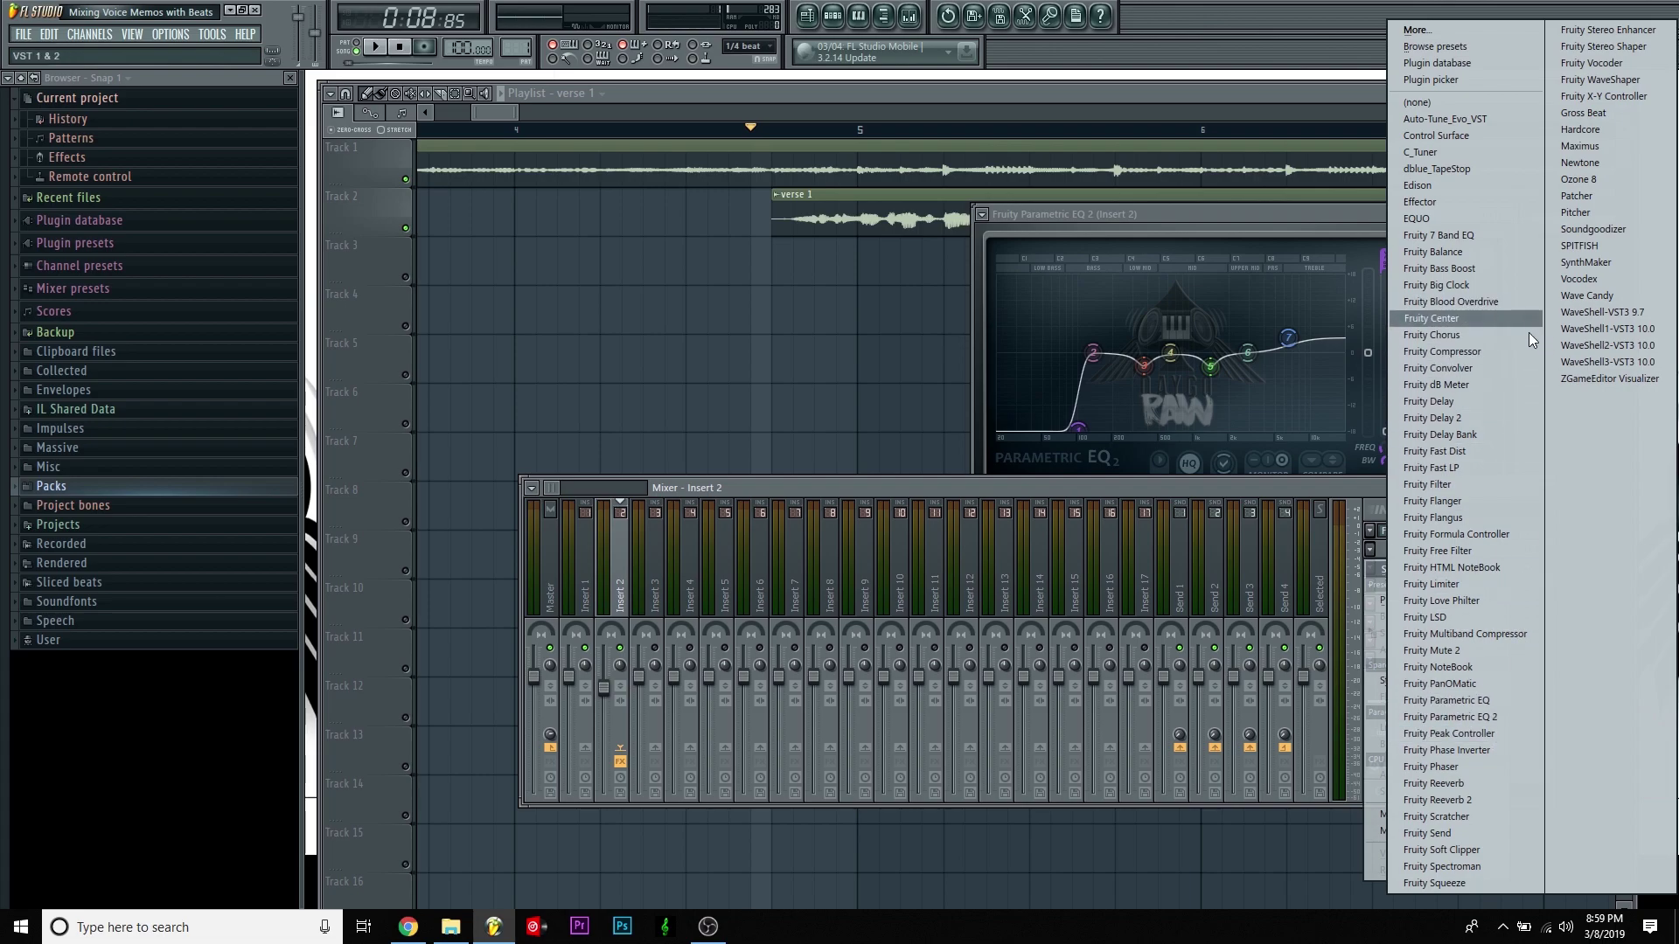
{"action": "left_click", "coordinate": [1490, 367]}
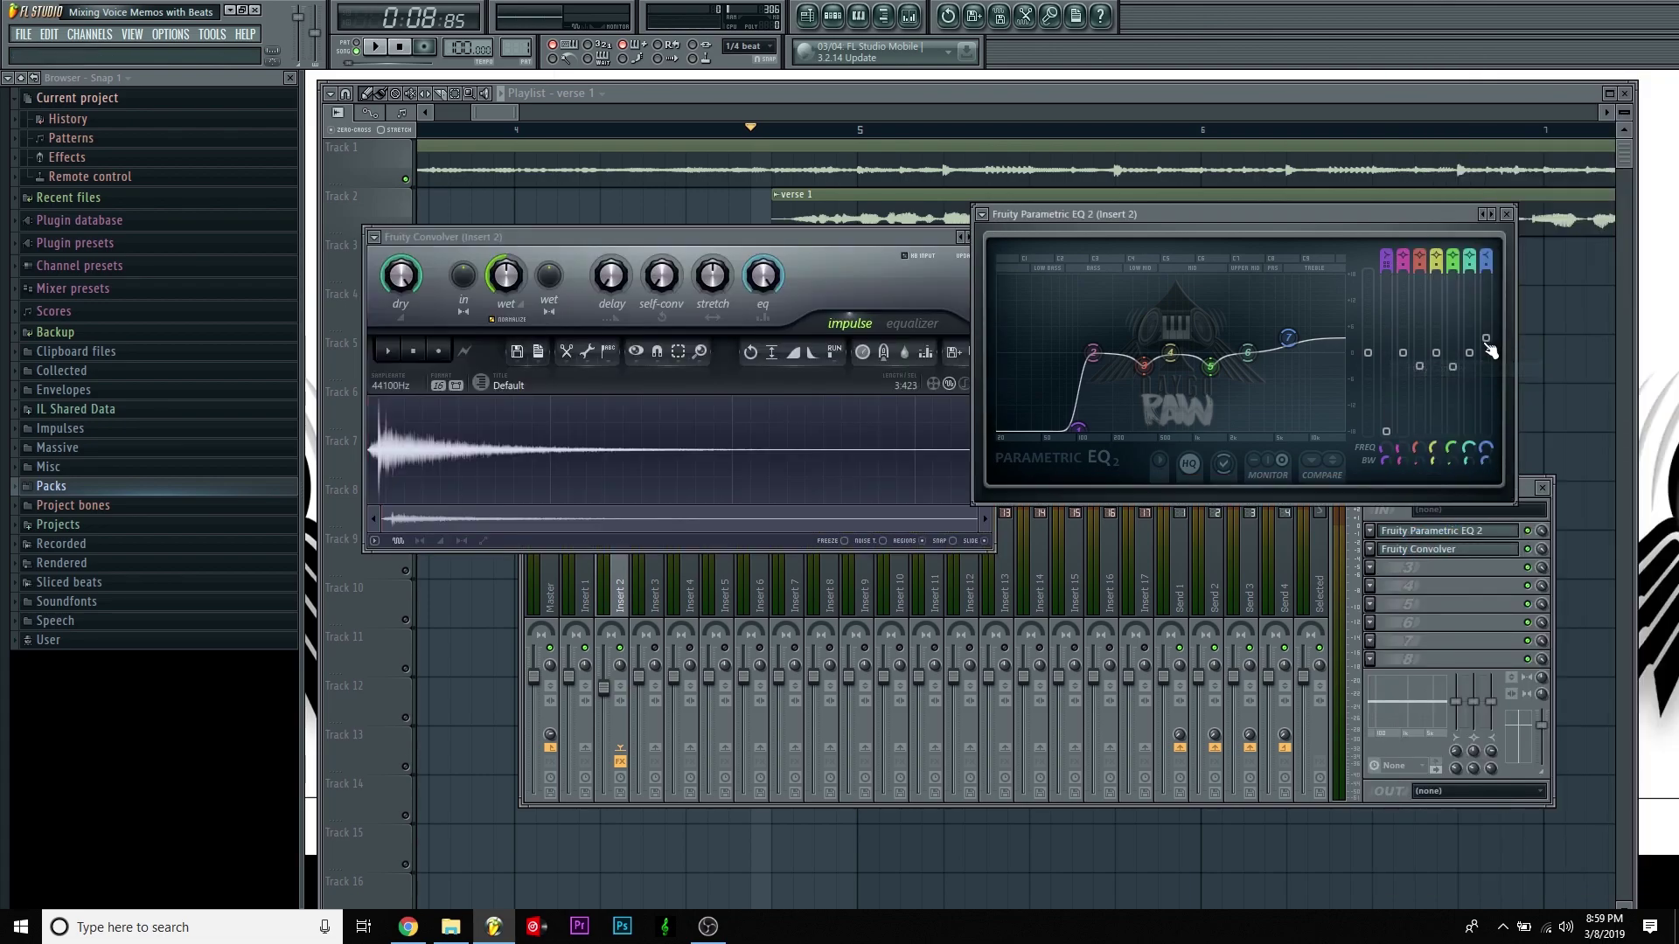
{"action": "left_click", "coordinate": [1369, 549]}
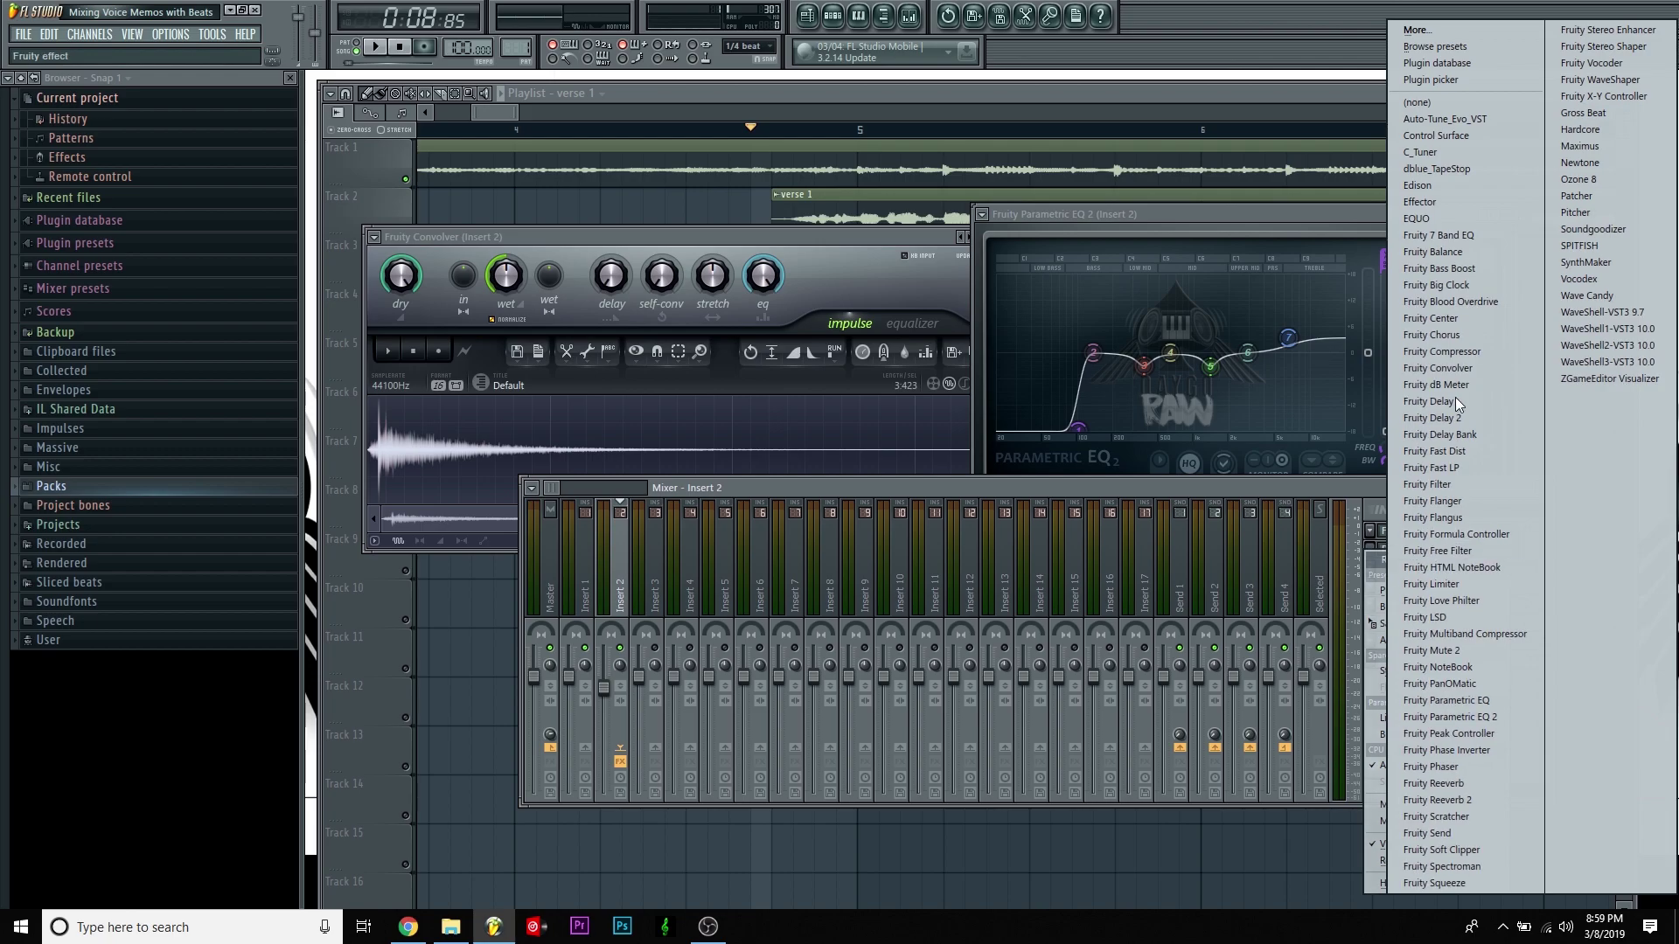
{"action": "left_click", "coordinate": [1462, 351]}
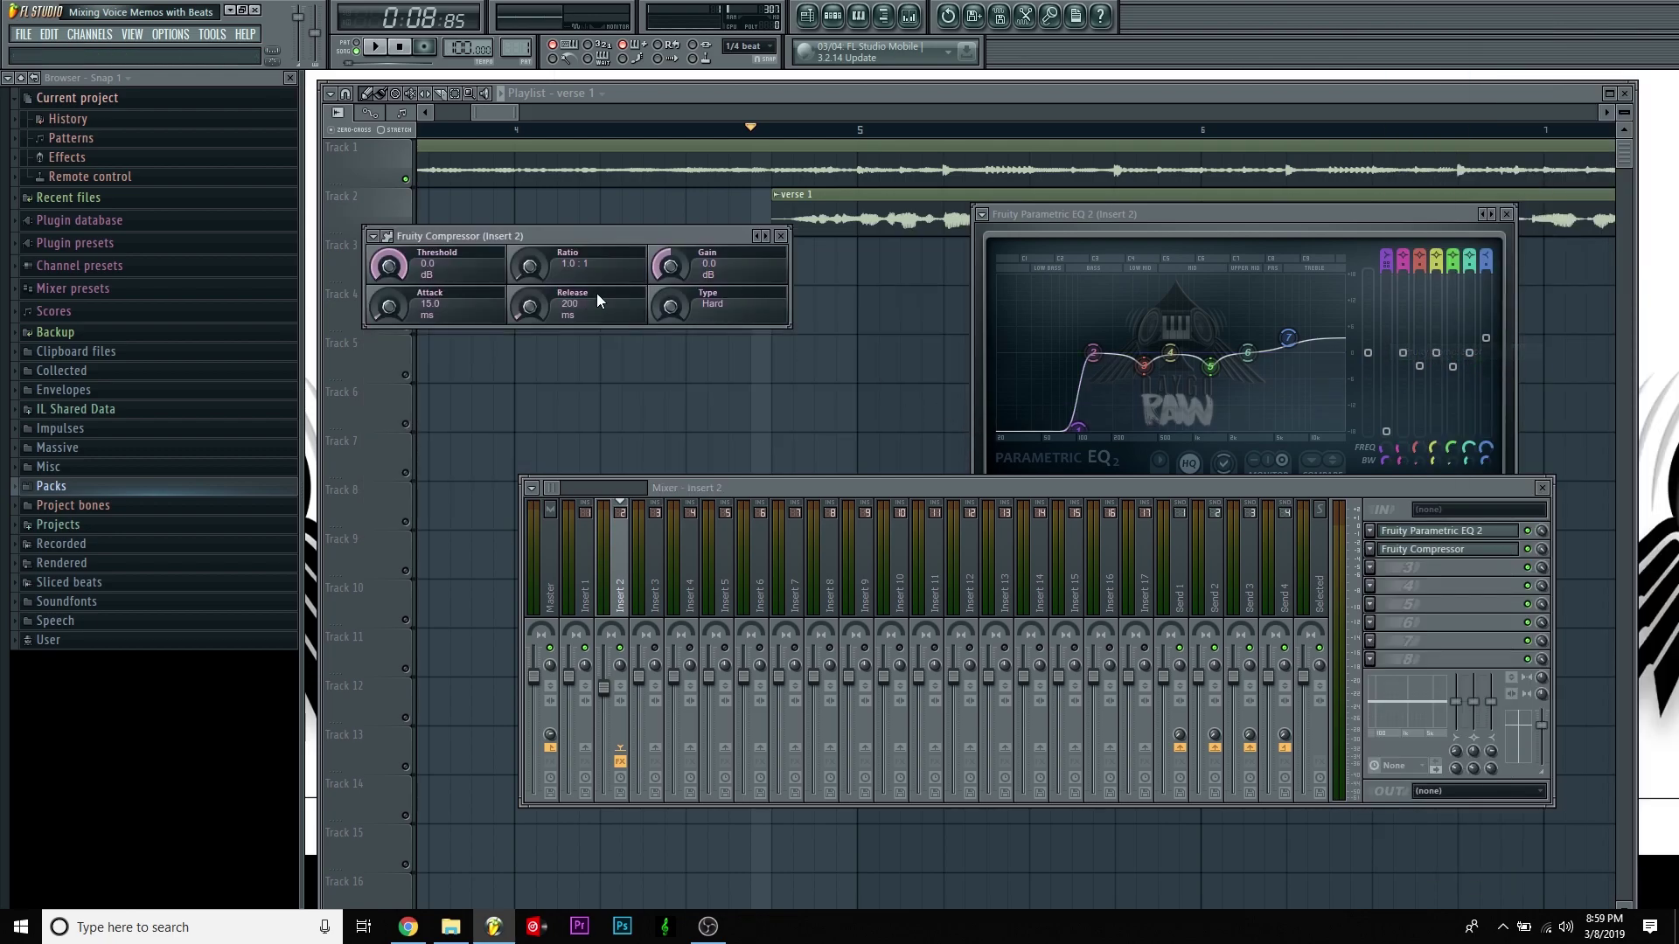
{"action": "left_click_drag", "start_coordinate": [596, 238], "coordinate": [764, 270]}
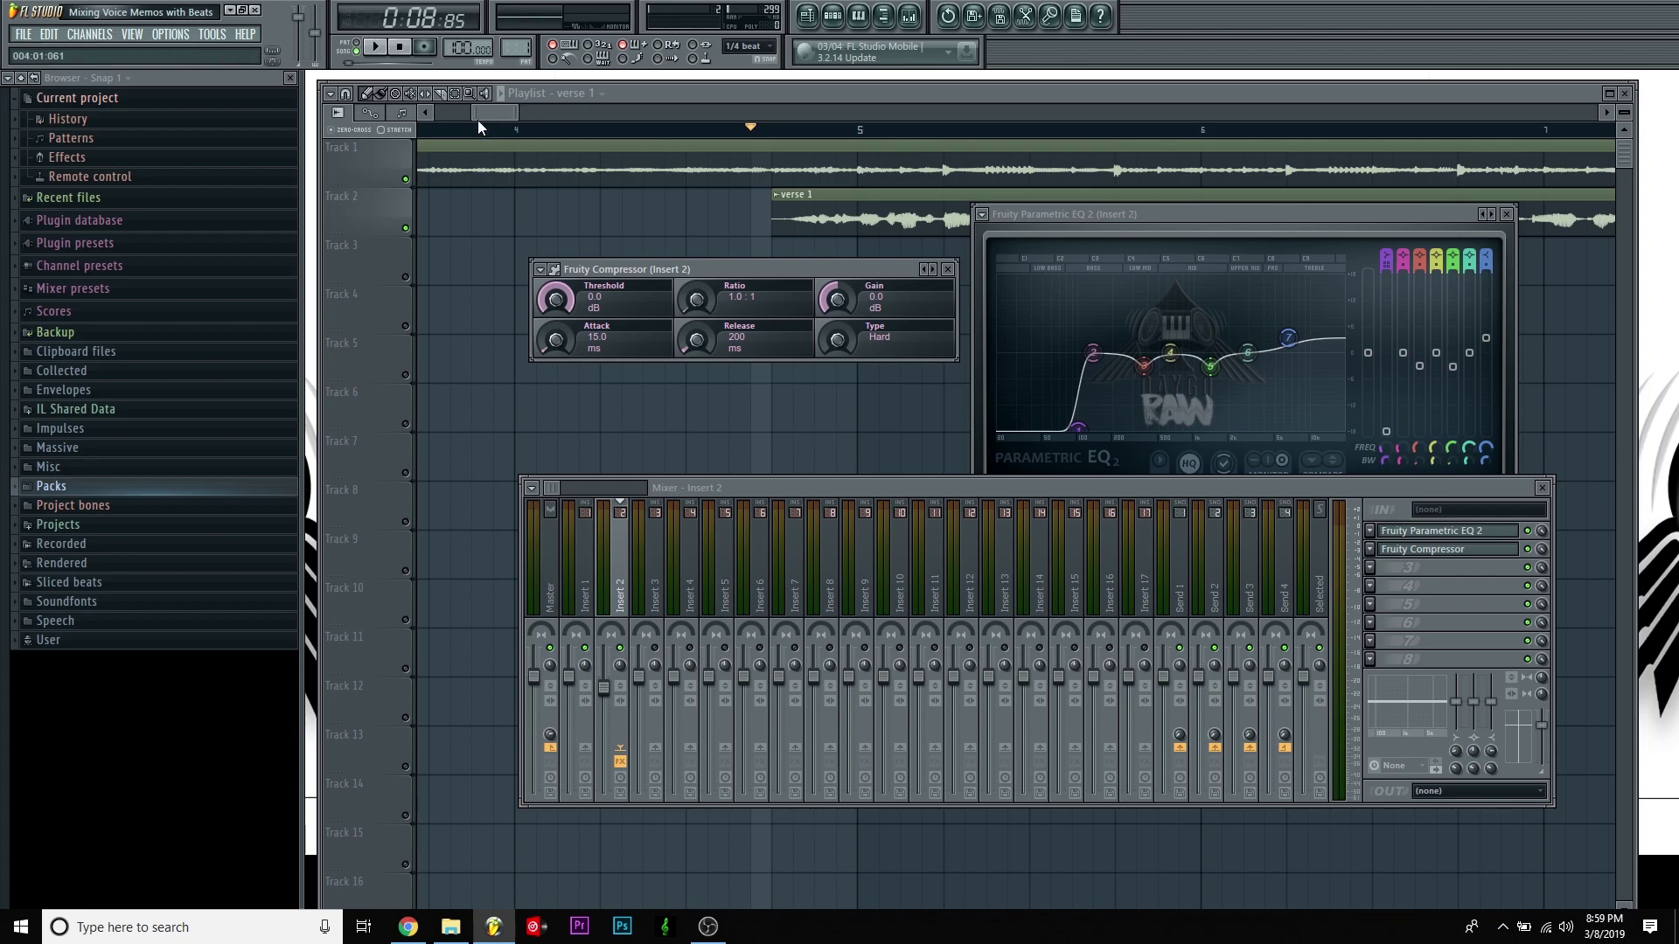
- Examine the loud and quiet parts of the verse 1 waveform in the playlist, and reopen the Insert 2 compressor
{"action": "key", "text": "F12"}
{"action": "left_click_drag", "start_coordinate": [490, 113], "coordinate": [512, 113]}
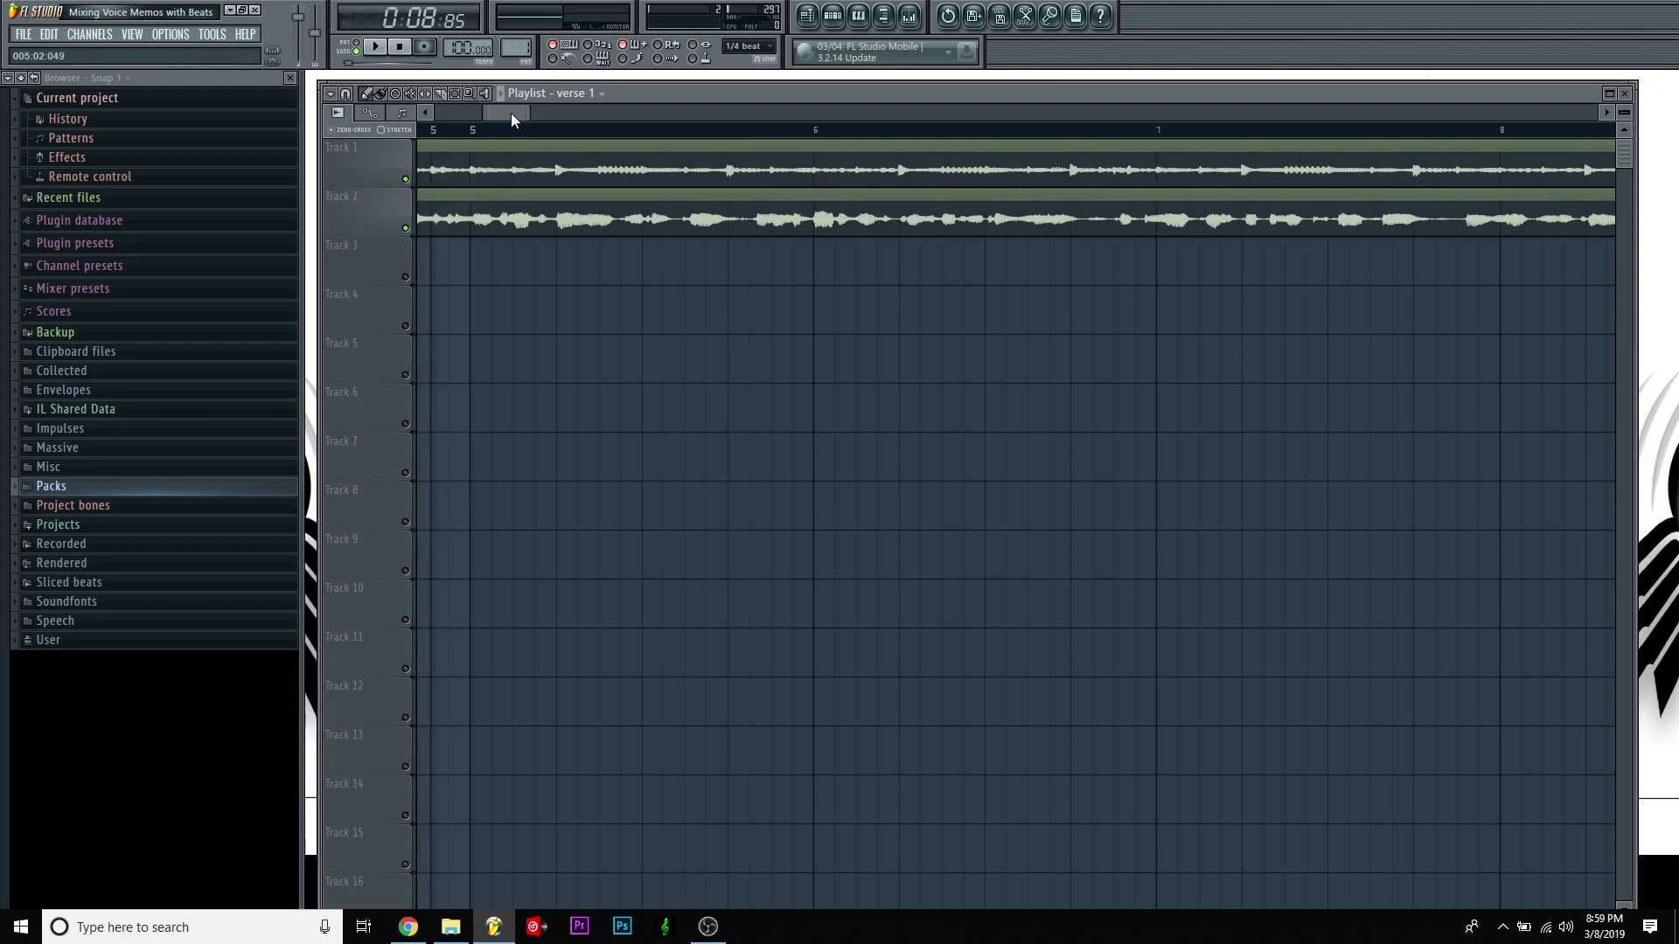
{"action": "scroll", "coordinate": [512, 113], "scroll_direction": "left", "scroll_amount": 1}
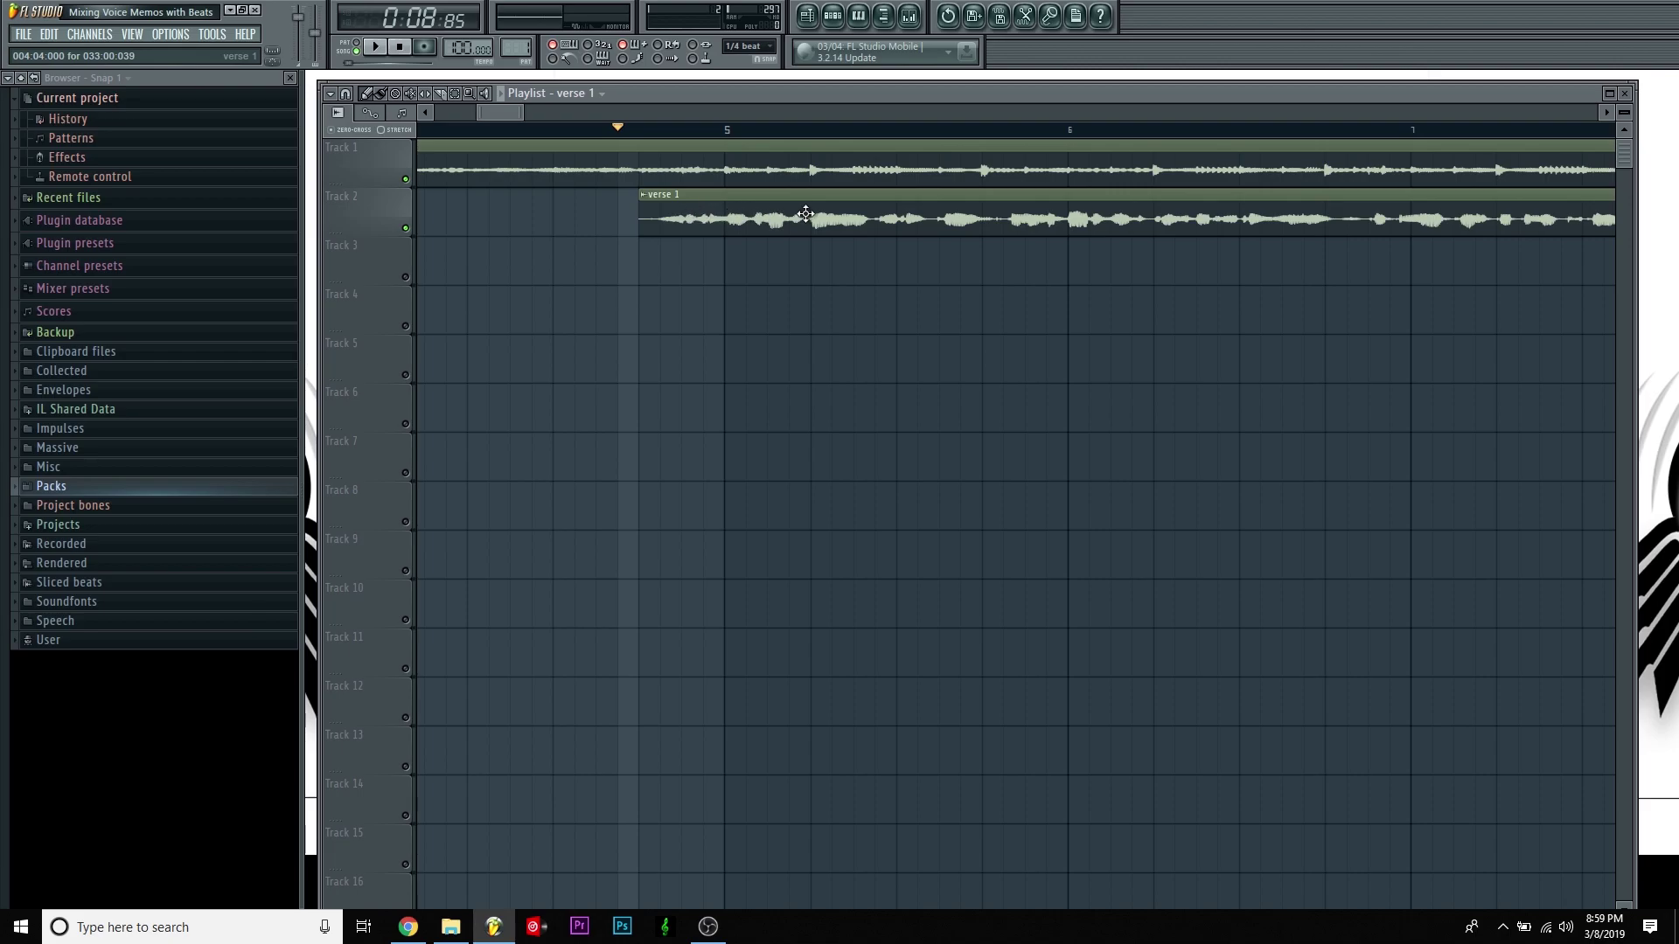
{"action": "left_click", "coordinate": [909, 24]}
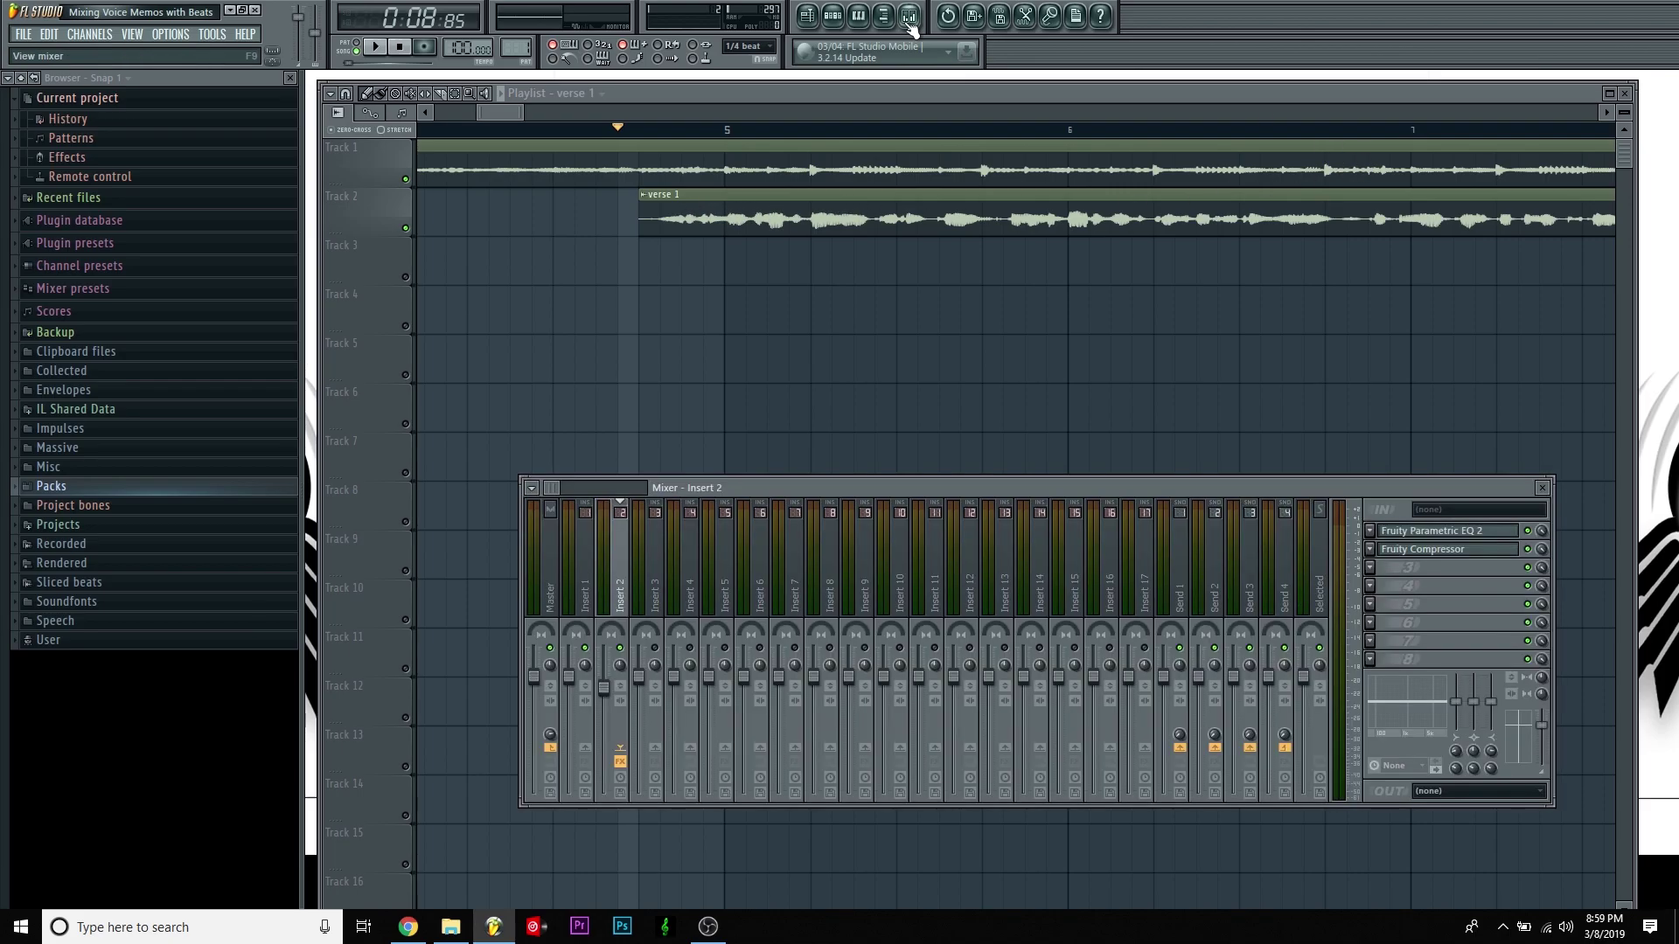
{"action": "left_click", "coordinate": [1475, 553]}
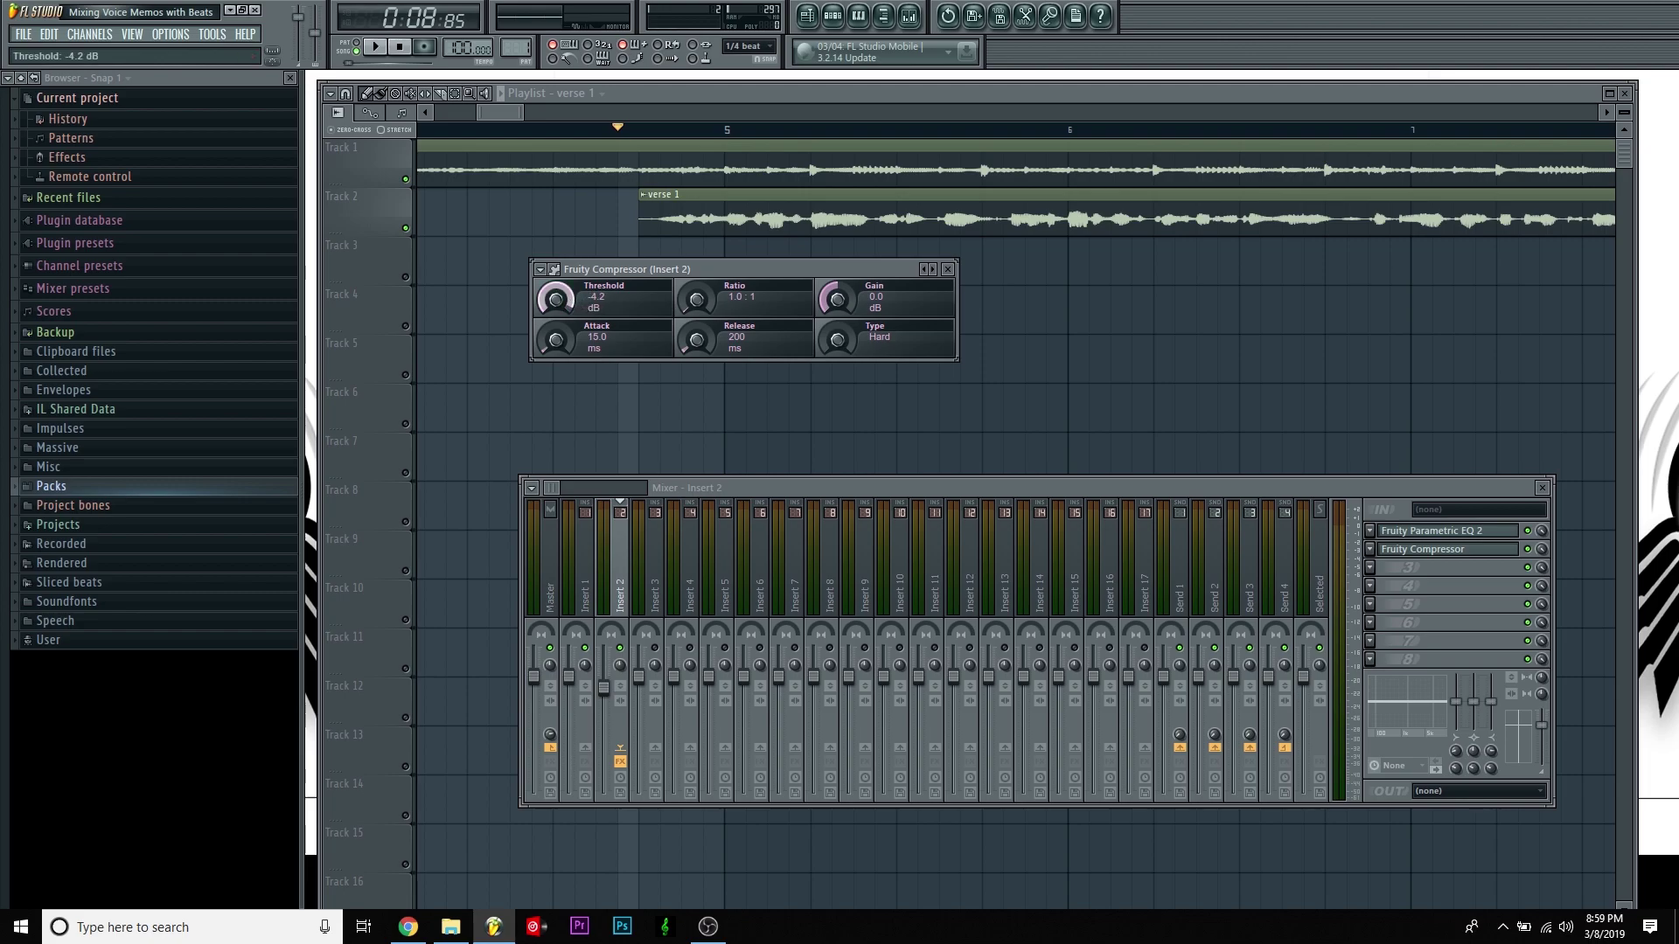
- Try lower compressor thresholds while playing the verse, and return the threshold to 0 dB
{"action": "key", "text": "space"}
{"action": "left_click_drag", "start_coordinate": [556, 299], "coordinate": [556, 392]}
{"action": "key", "text": "space"}
{"action": "key", "text": "space"}
{"action": "left_click_drag", "start_coordinate": [563, 311], "coordinate": [563, 367]}
{"action": "left_click_drag", "start_coordinate": [556, 298], "coordinate": [556, 218]}
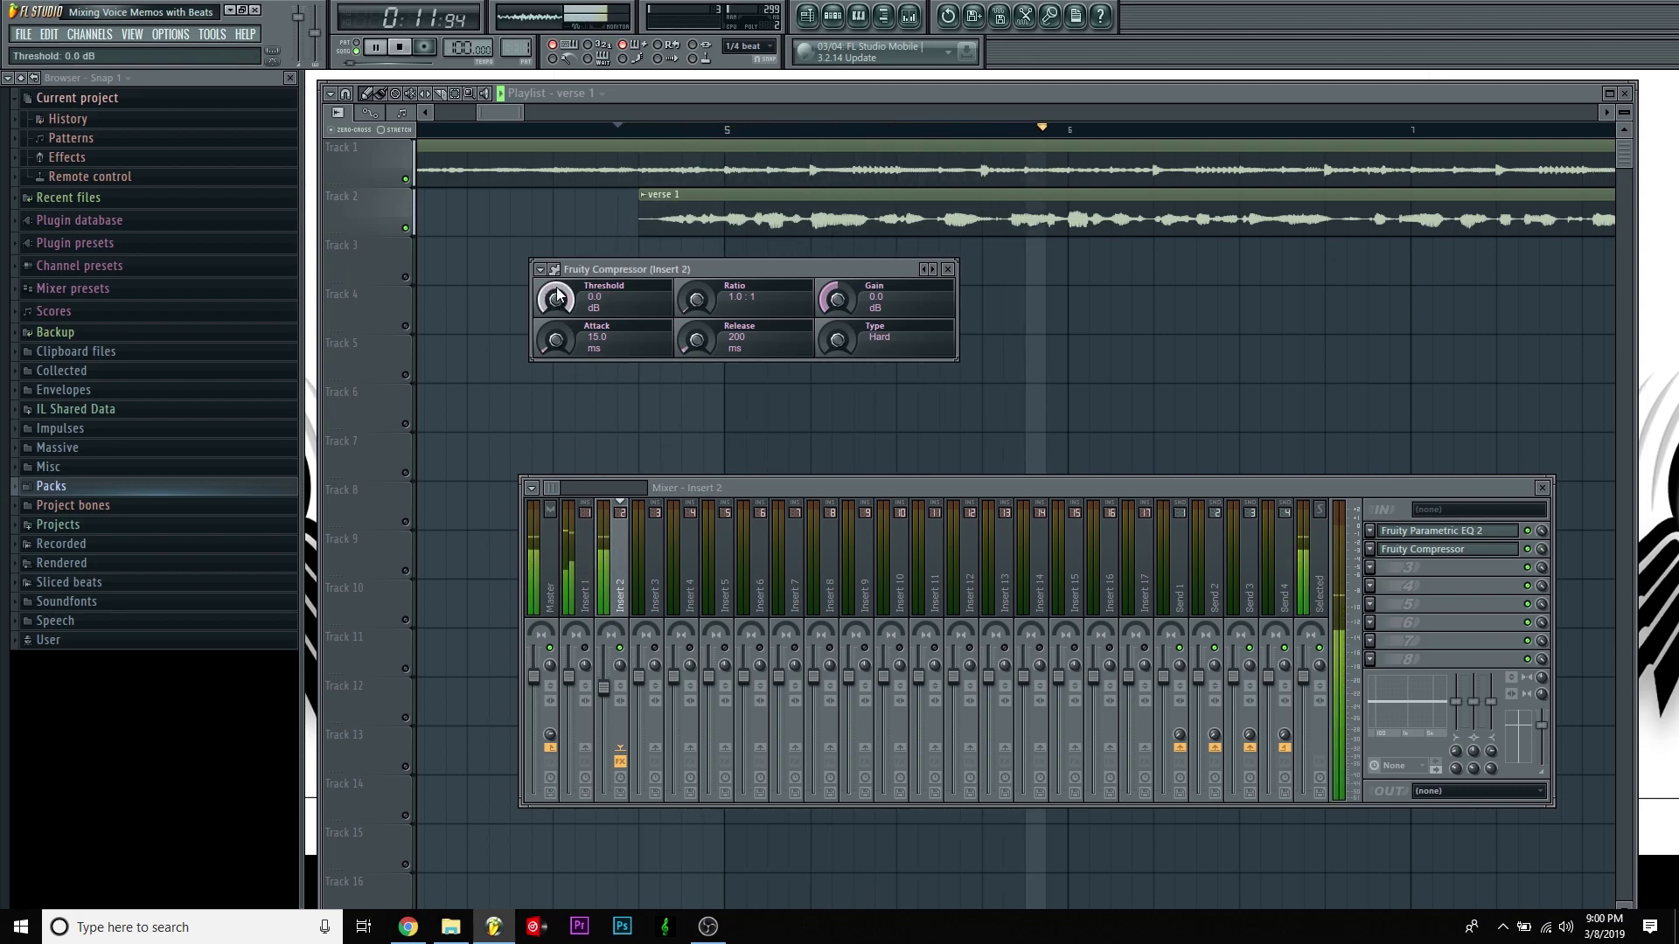
{"action": "key", "text": "space"}
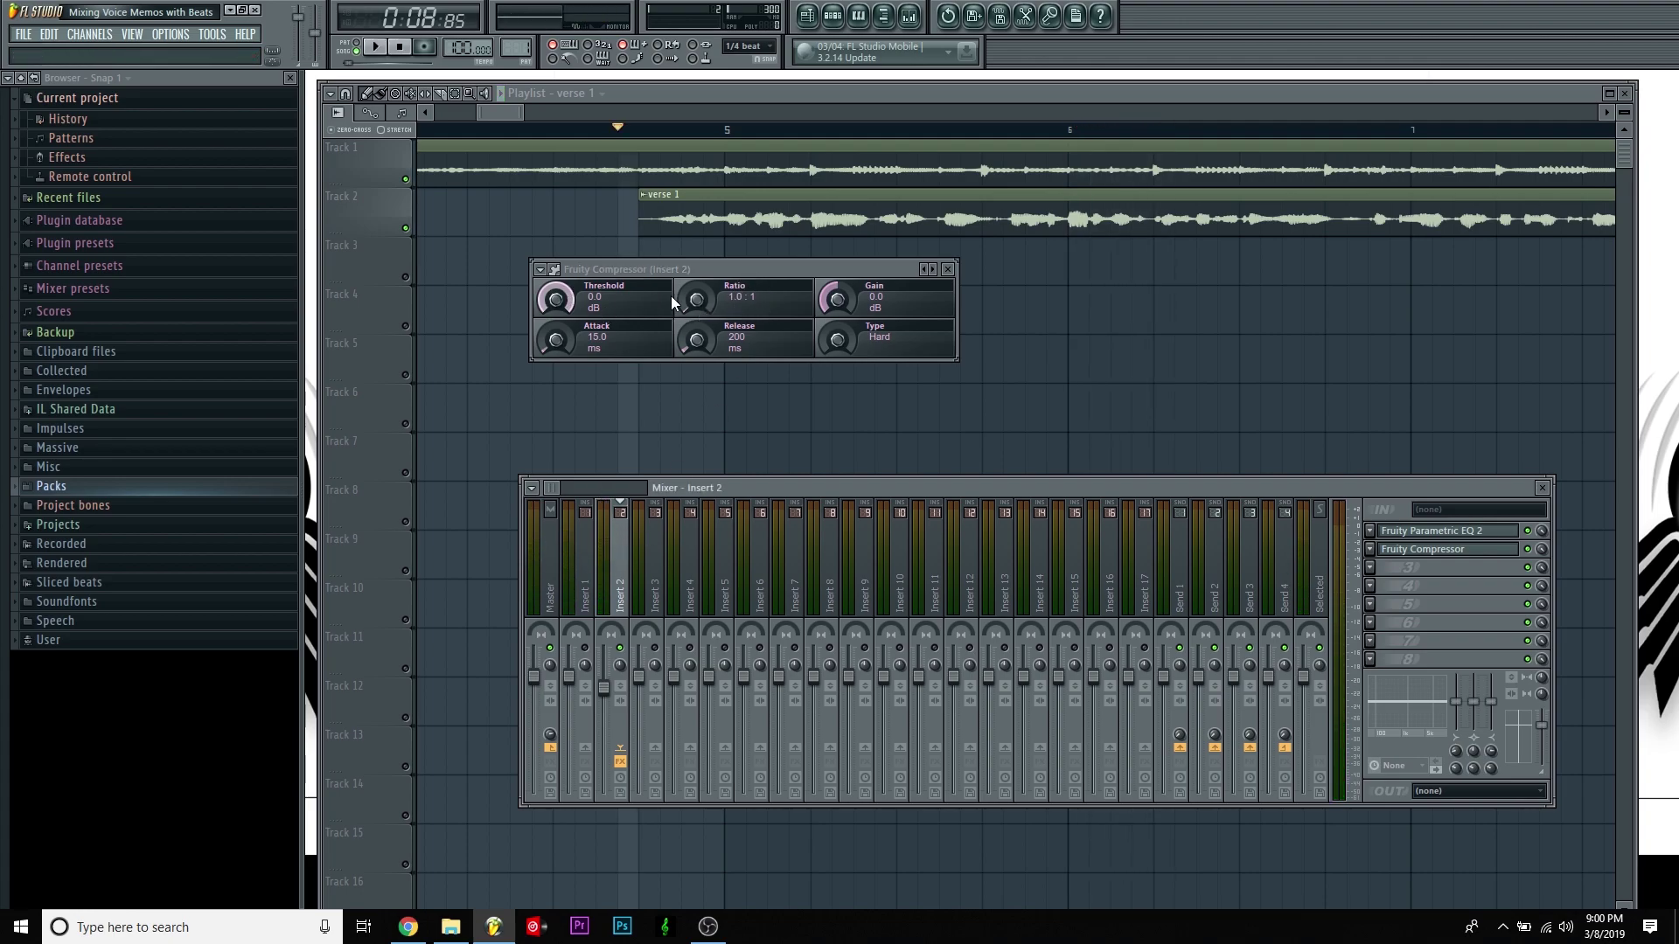
- Set the vocal compressor's ratio to about 3.1:1
{"action": "left_click_drag", "start_coordinate": [694, 306], "coordinate": [694, 293]}
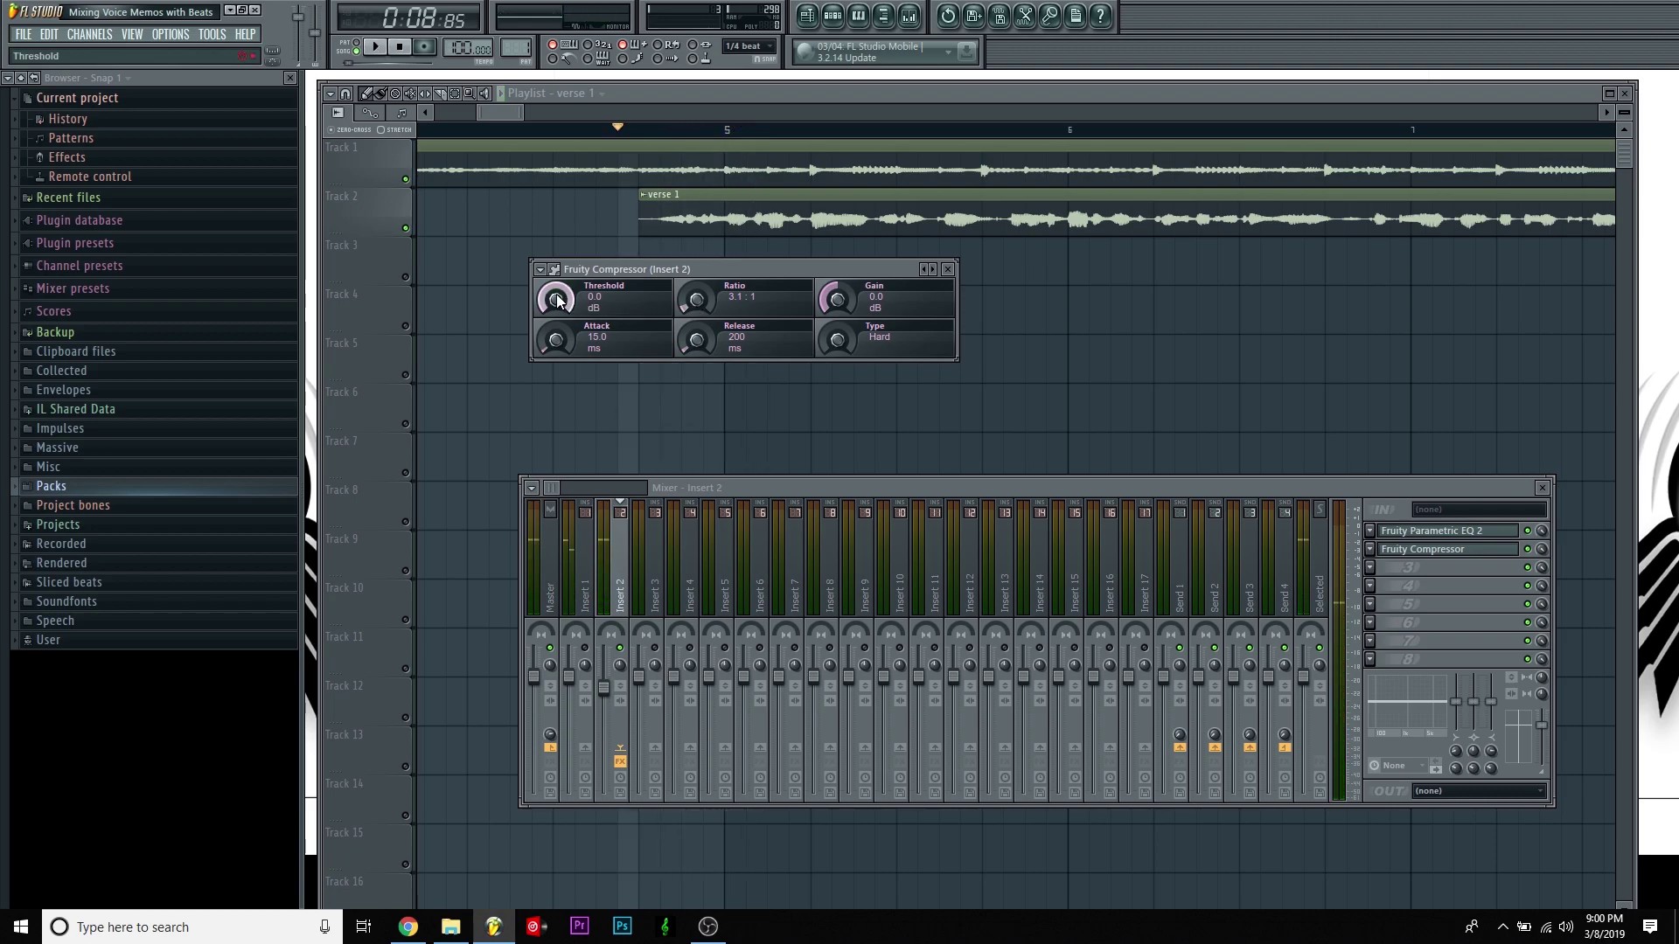
- Set the Insert 2 compressor's threshold to about -20.2 dB while playing the verse
{"action": "key", "text": "space"}
{"action": "left_click_drag", "start_coordinate": [558, 301], "coordinate": [558, 360]}
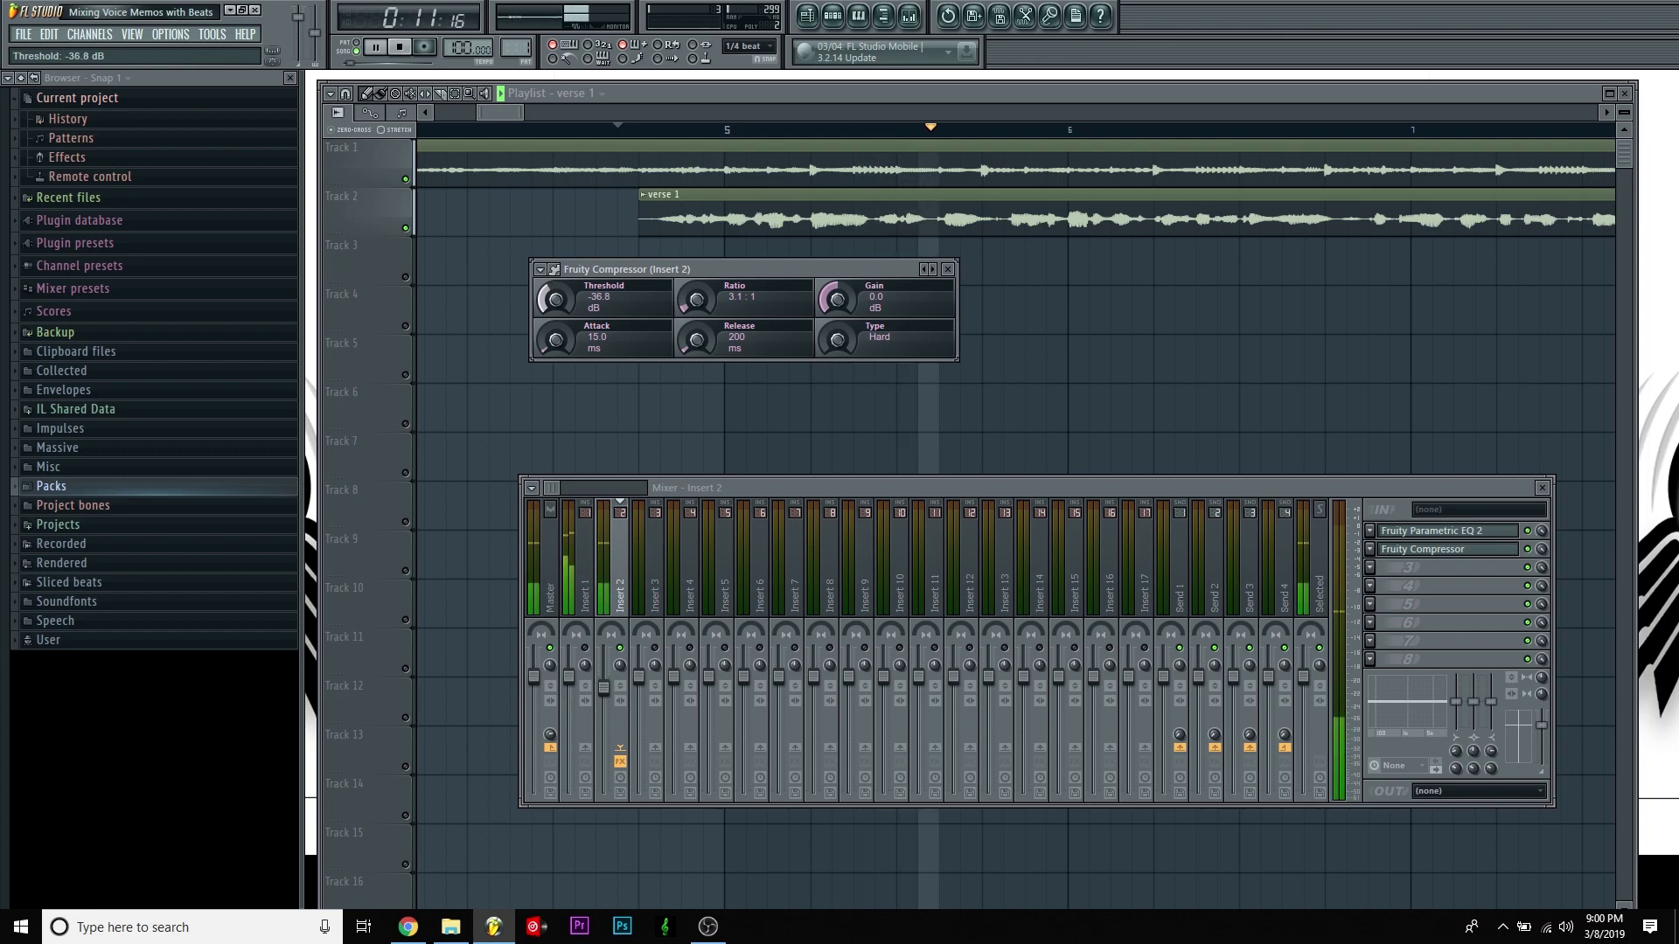
{"action": "key", "text": "space"}
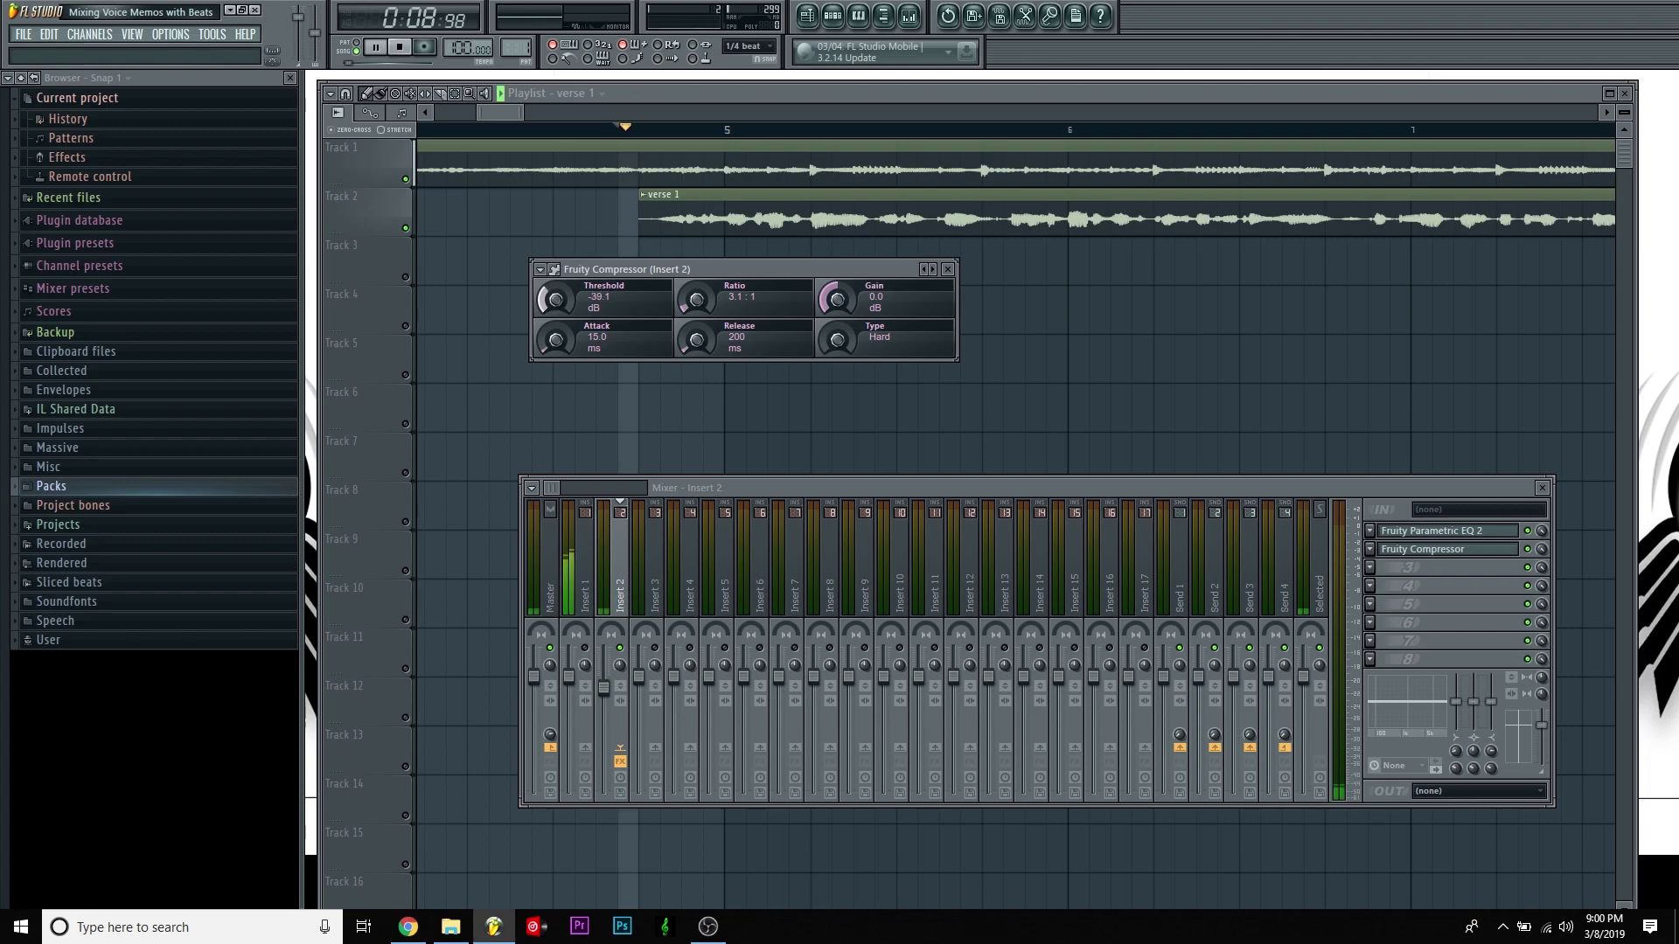
{"action": "left_click_drag", "start_coordinate": [555, 299], "coordinate": [558, 300]}
{"action": "key", "text": "space"}
{"action": "key", "text": "space"}
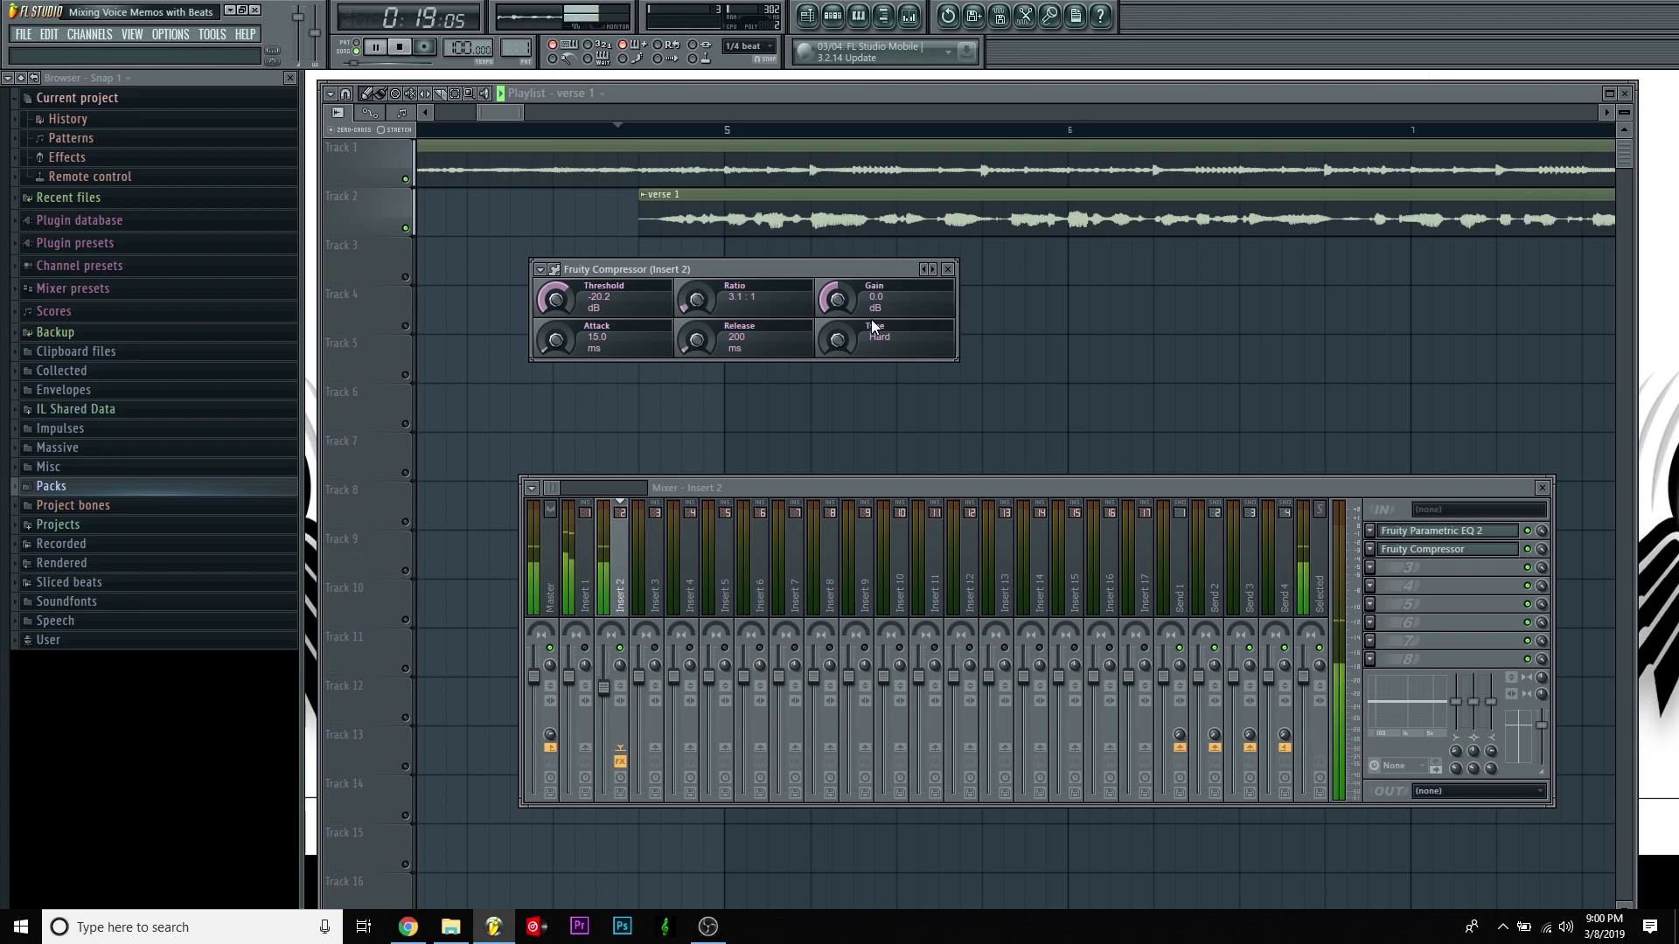
{"action": "key", "text": "space"}
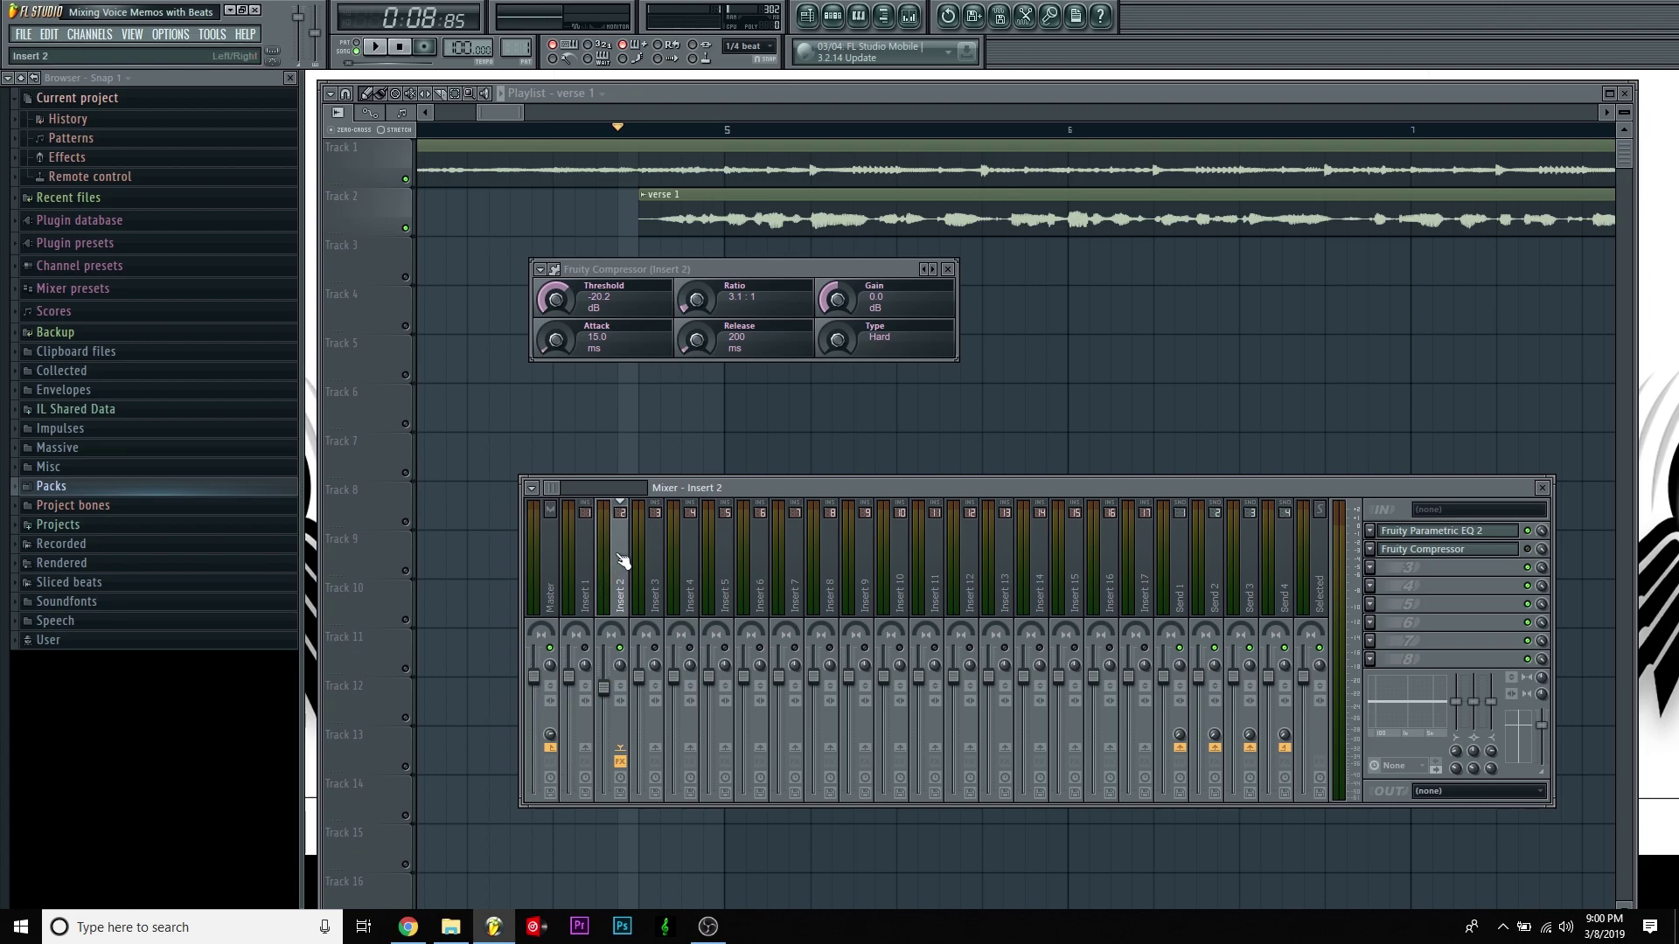
- Compare playback of the verse with Fruity Compressor bypassed and enabled on Insert 2
{"action": "key", "text": "space"}
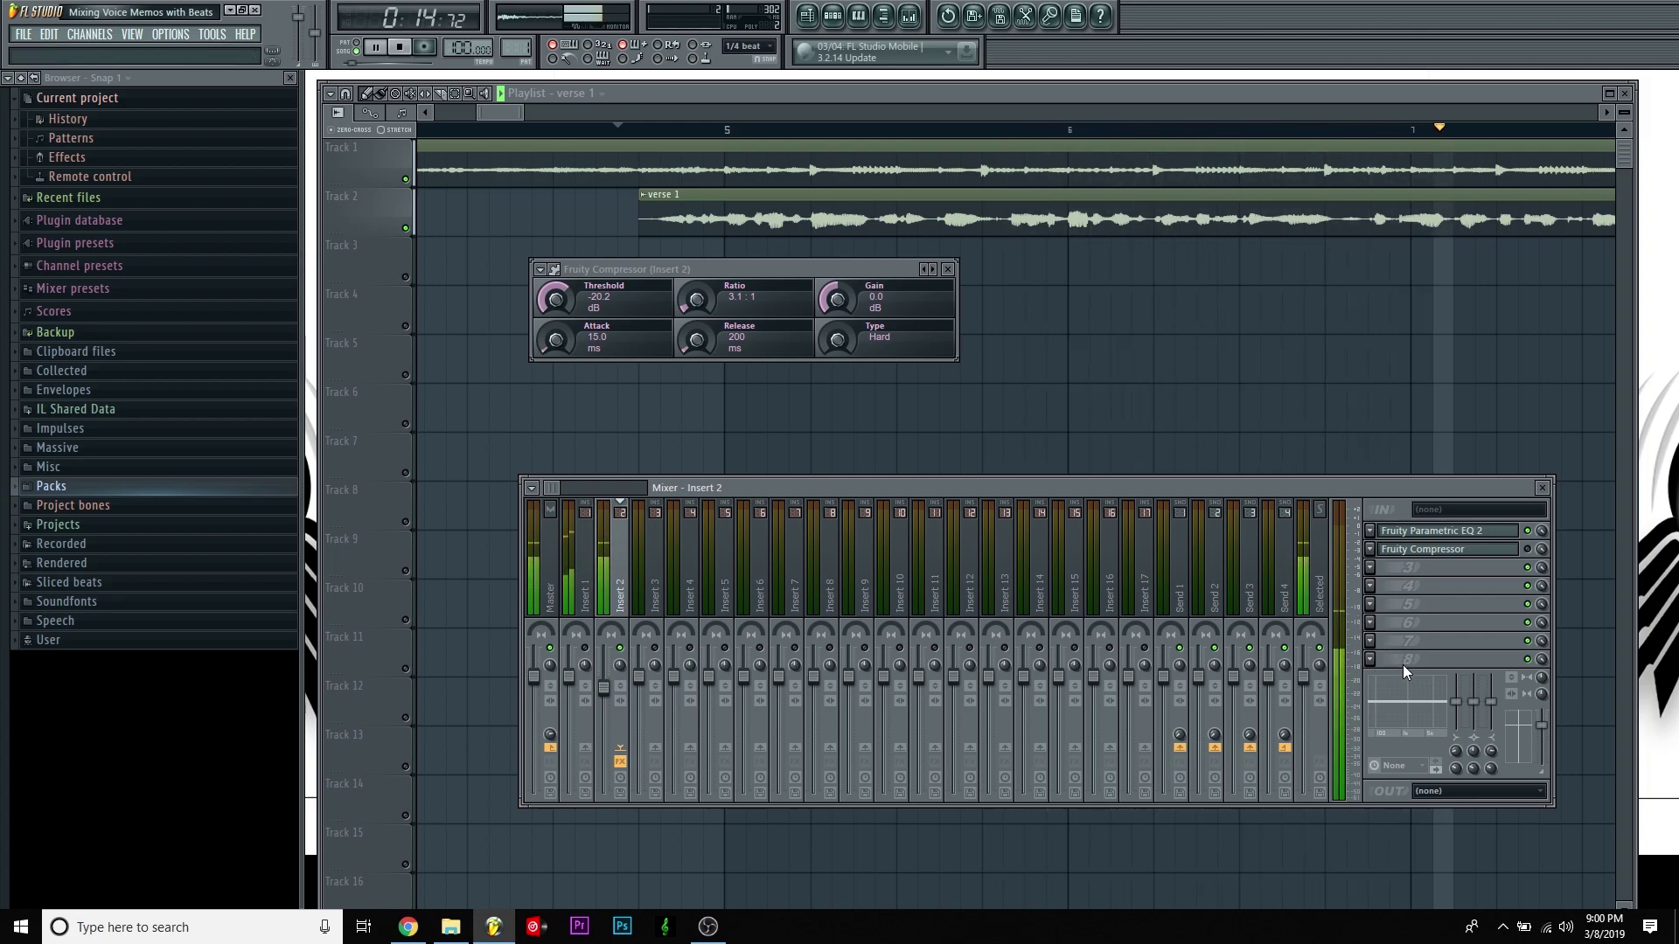
{"action": "key", "text": "space"}
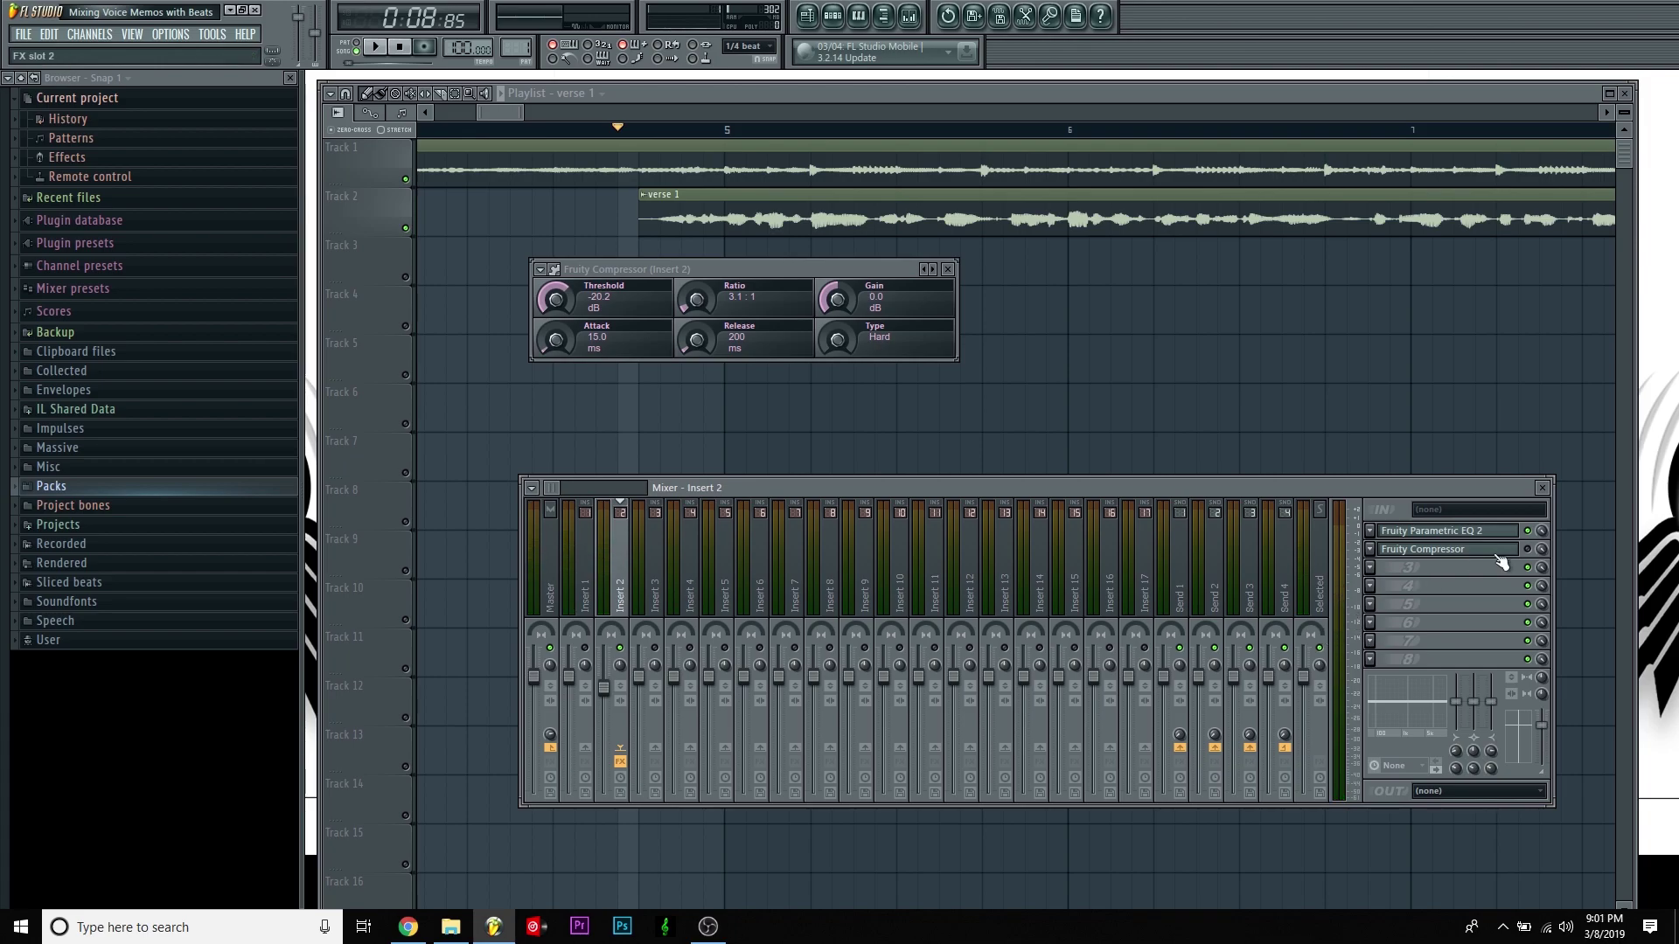
{"action": "key", "text": "space"}
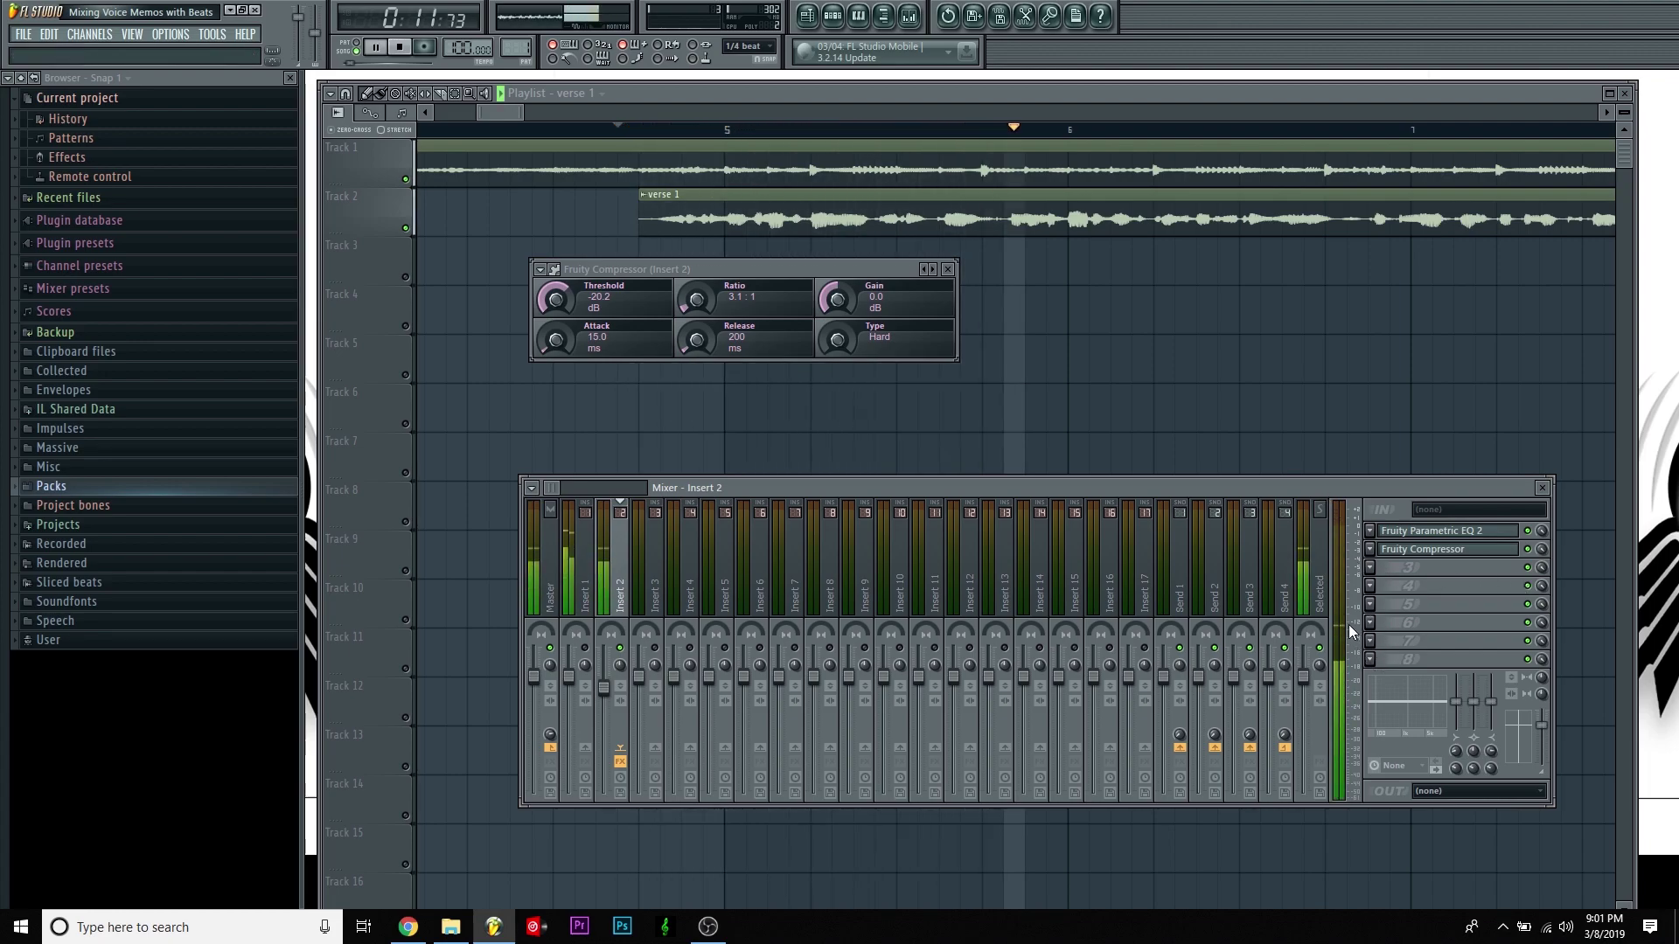
{"action": "key", "text": "space"}
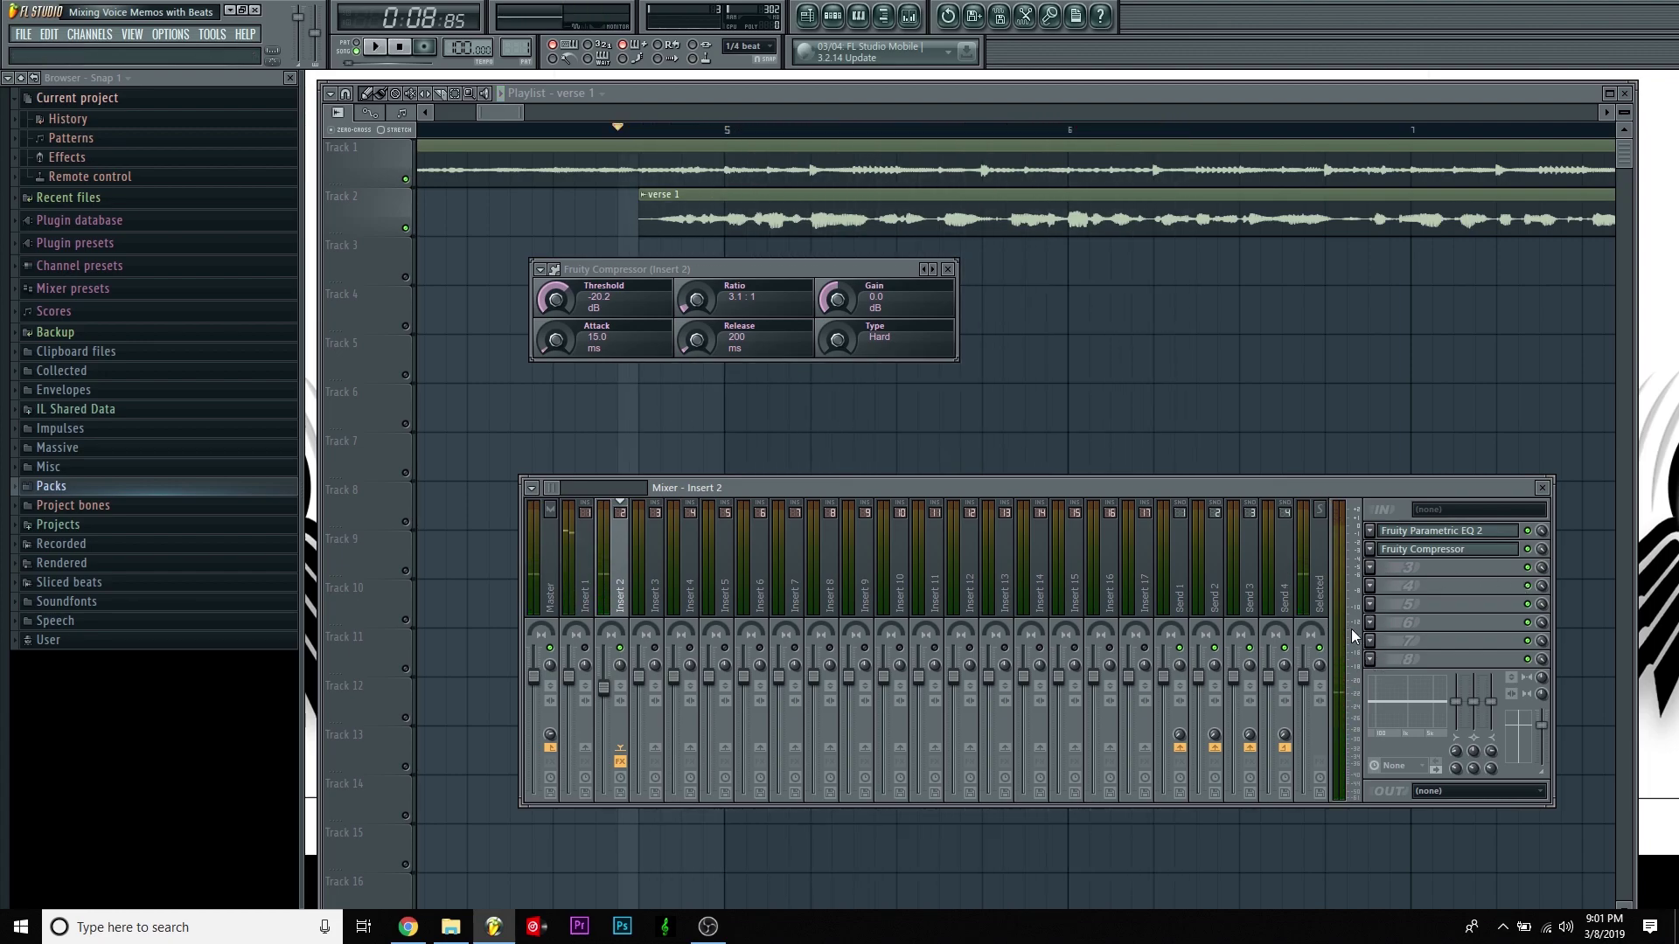
- Raise the vocal compressor's gain to about 3.3 dB and play the verse with the beat
{"action": "key", "text": "space"}
{"action": "left_click_drag", "start_coordinate": [842, 304], "coordinate": [842, 288]}
{"action": "key", "text": "space"}
{"action": "key", "text": "space"}
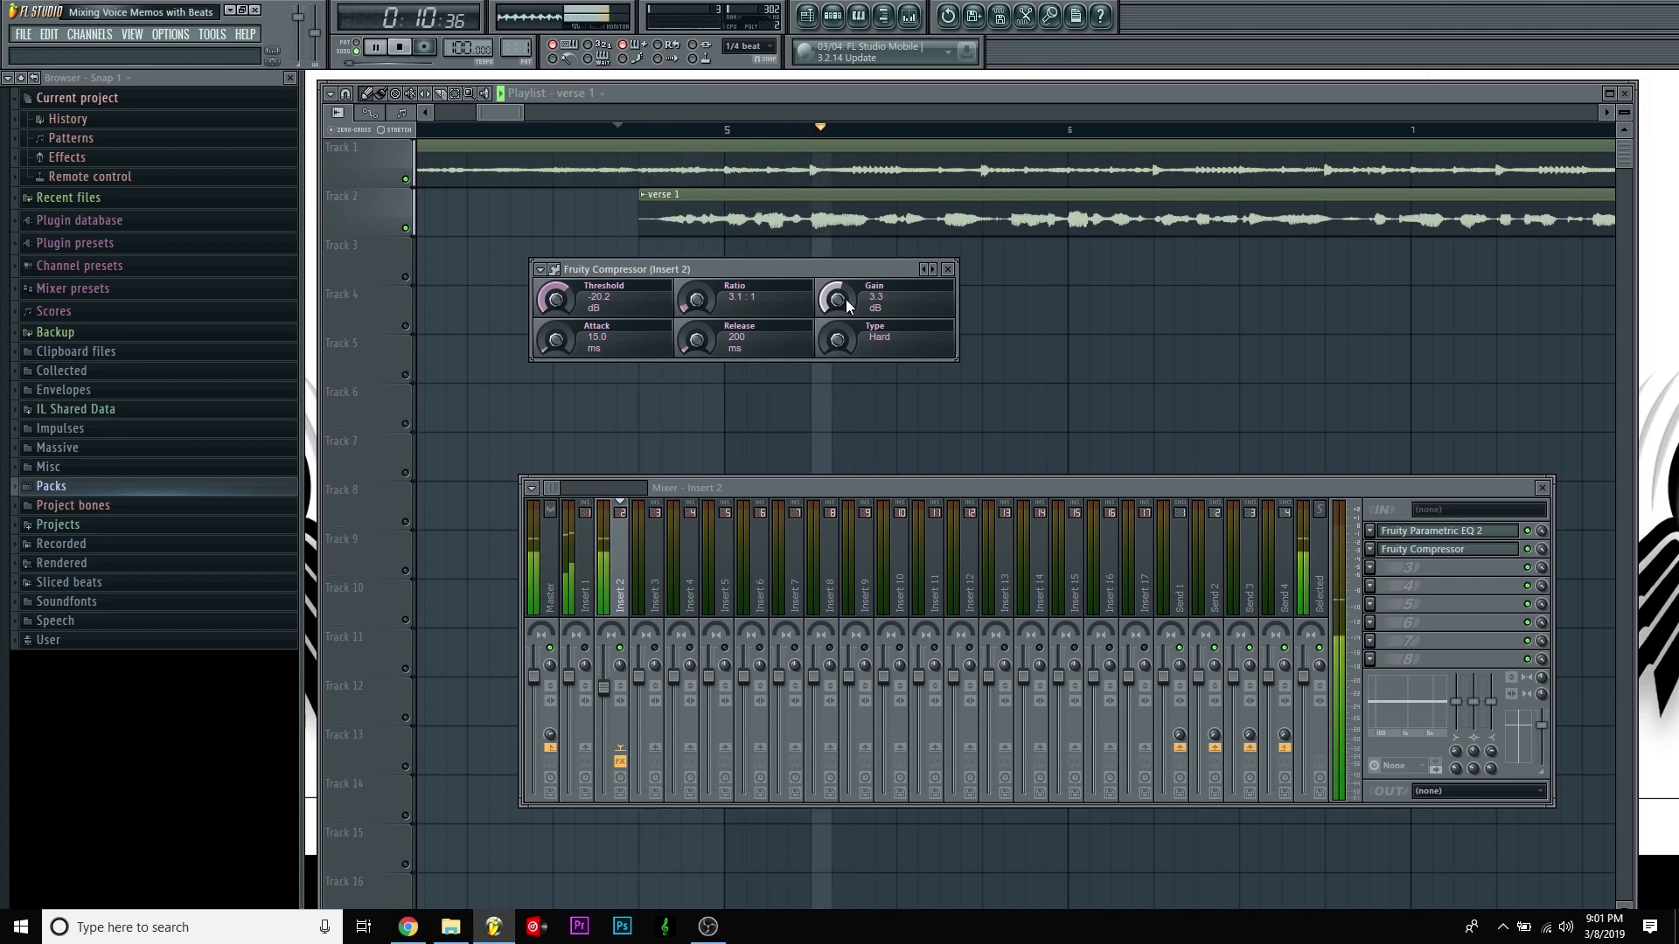
{"action": "key", "text": "space"}
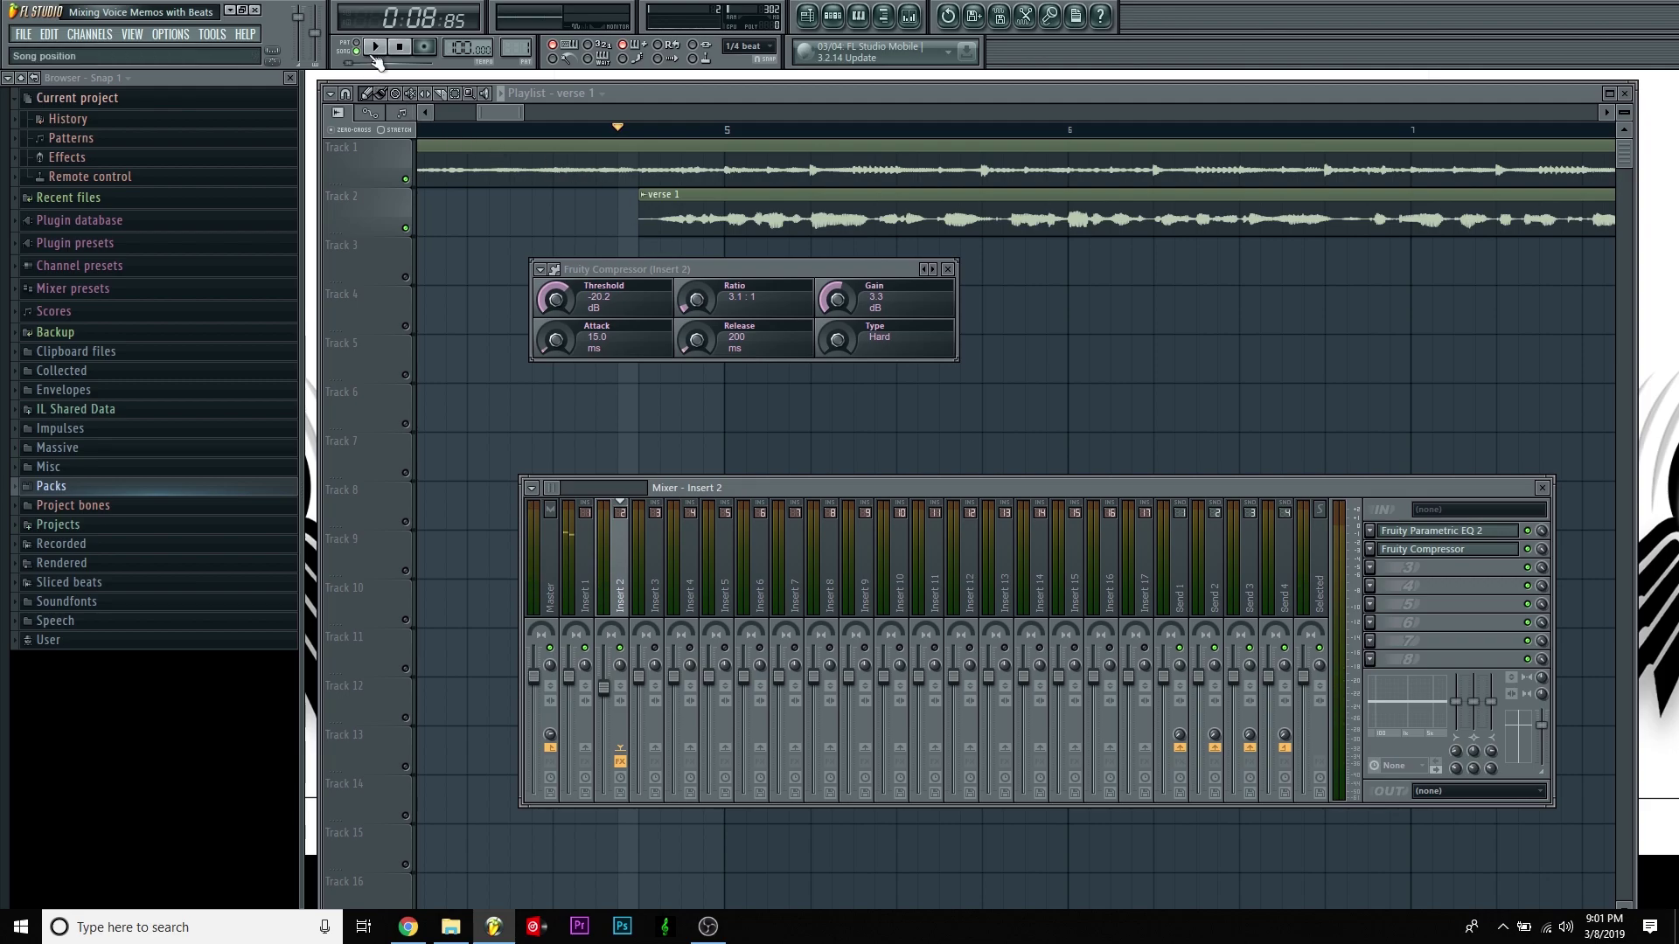
{"action": "key", "text": "space"}
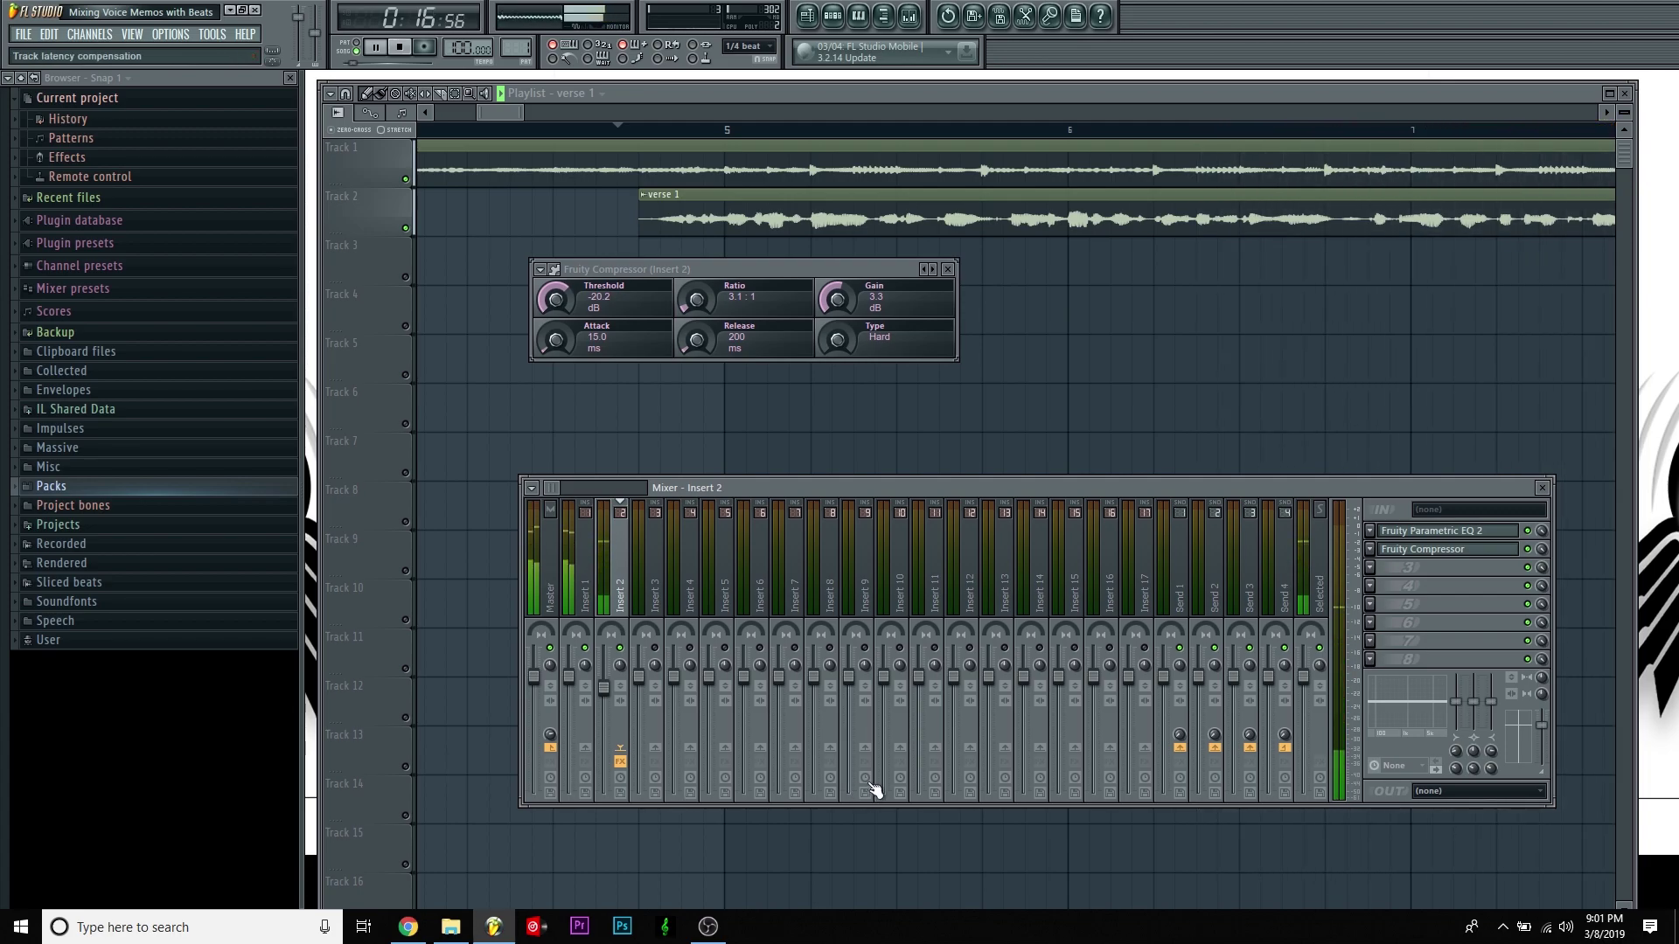
{"action": "key", "text": "space"}
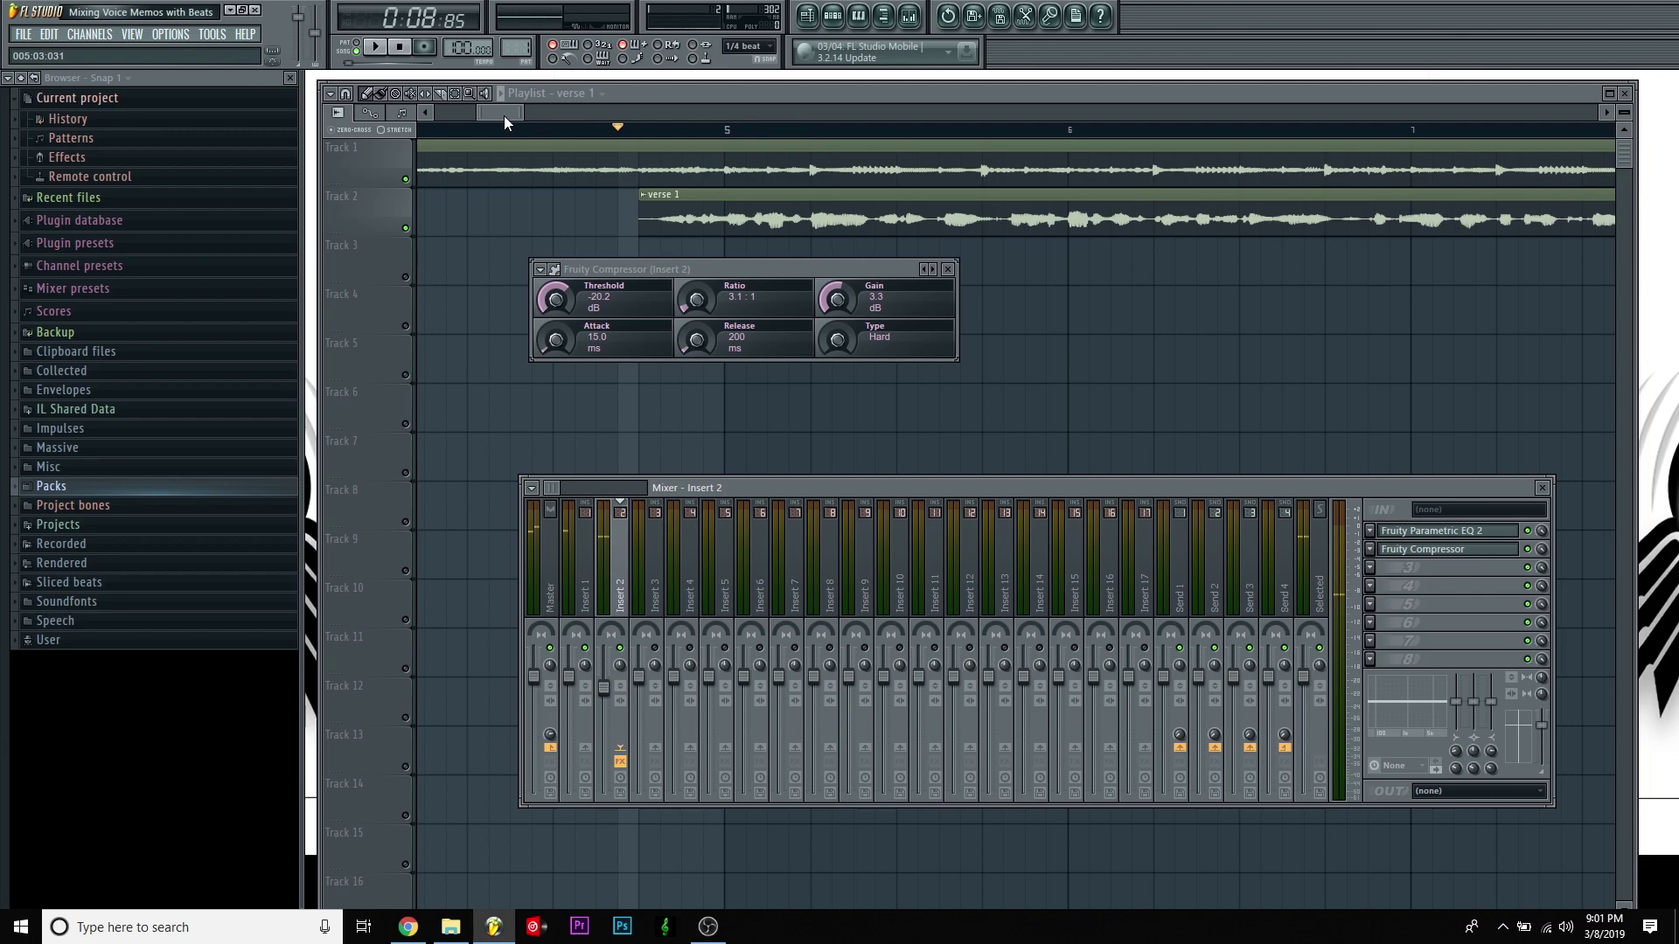
- Slice the verse 1 clip shortly after bar 7 and nudge the following part slightly earlier to match the beat
{"action": "left_click_drag", "start_coordinate": [504, 116], "coordinate": [520, 111]}
{"action": "left_click", "coordinate": [861, 131]}
{"action": "key", "text": "space"}
{"action": "scroll", "coordinate": [532, 128], "scroll_direction": "right", "scroll_amount": 6}
{"action": "left_click_drag", "start_coordinate": [540, 128], "coordinate": [534, 112]}
{"action": "key", "text": "space"}
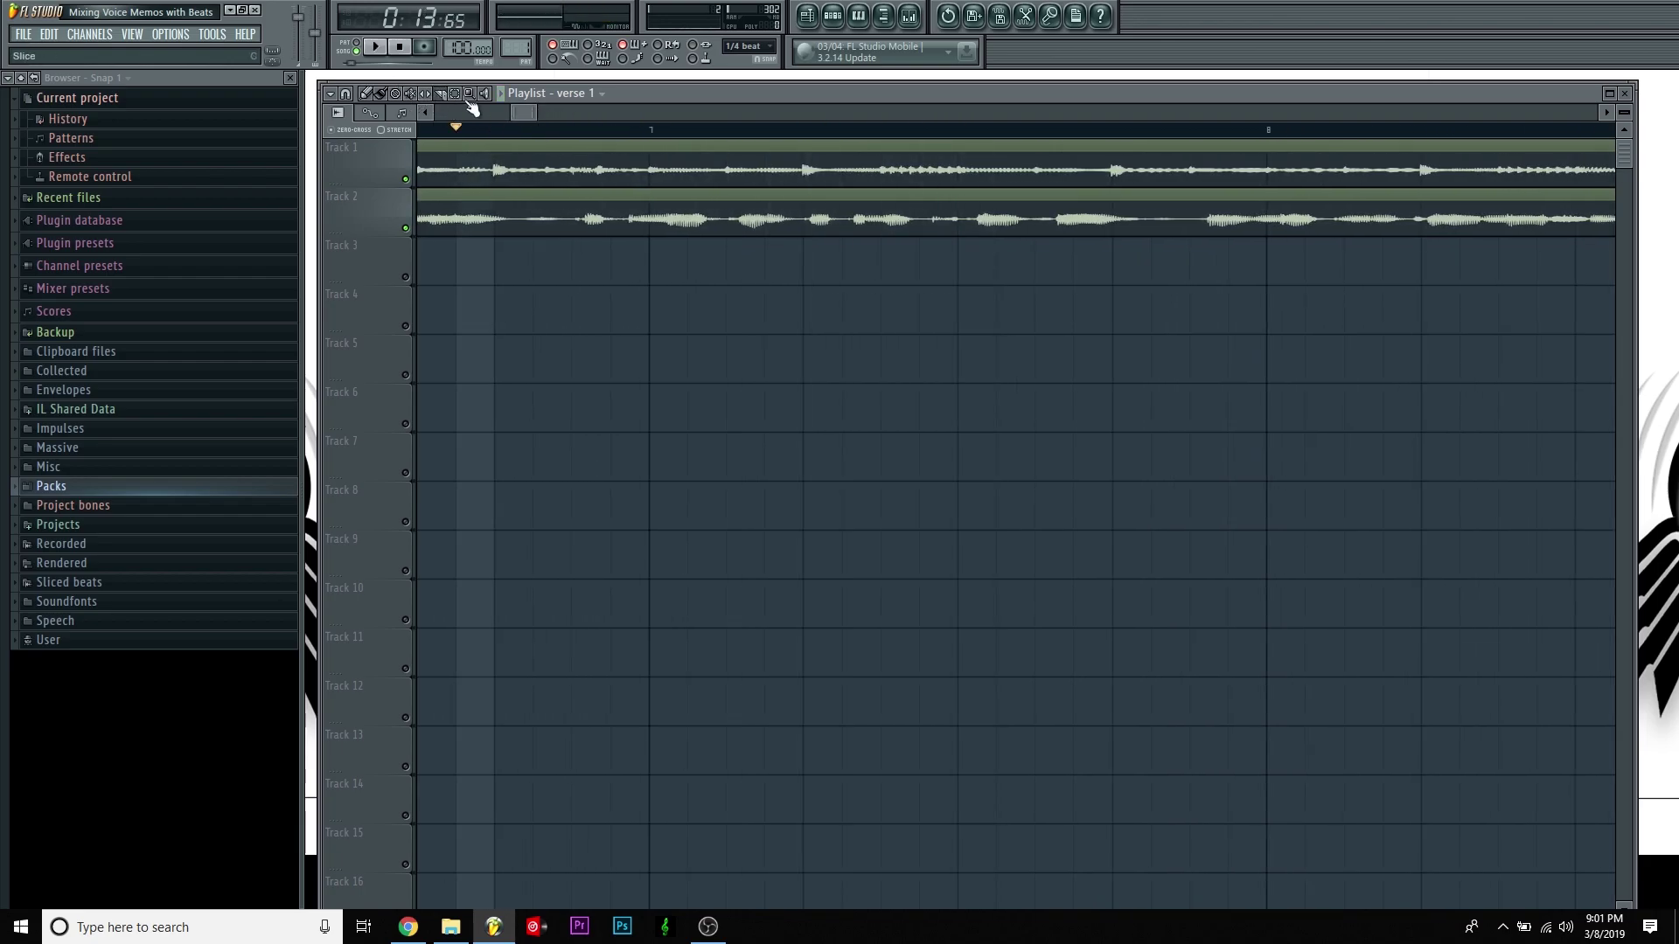
{"action": "key", "text": "space"}
{"action": "key", "text": "space"}
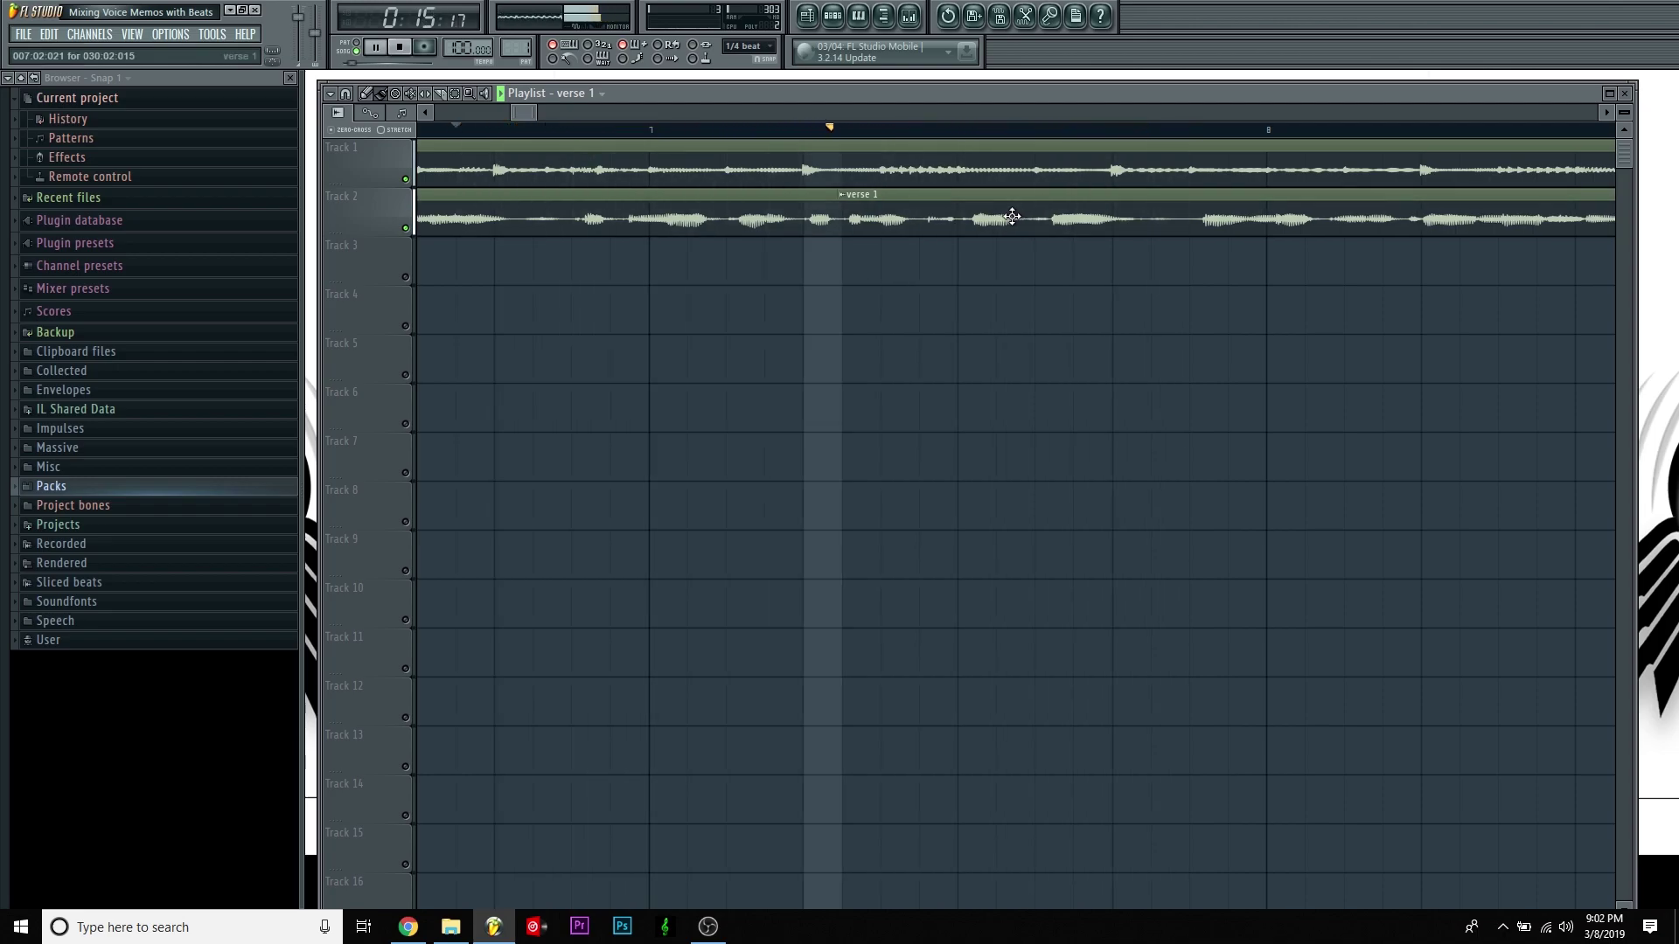
{"action": "key", "text": "space"}
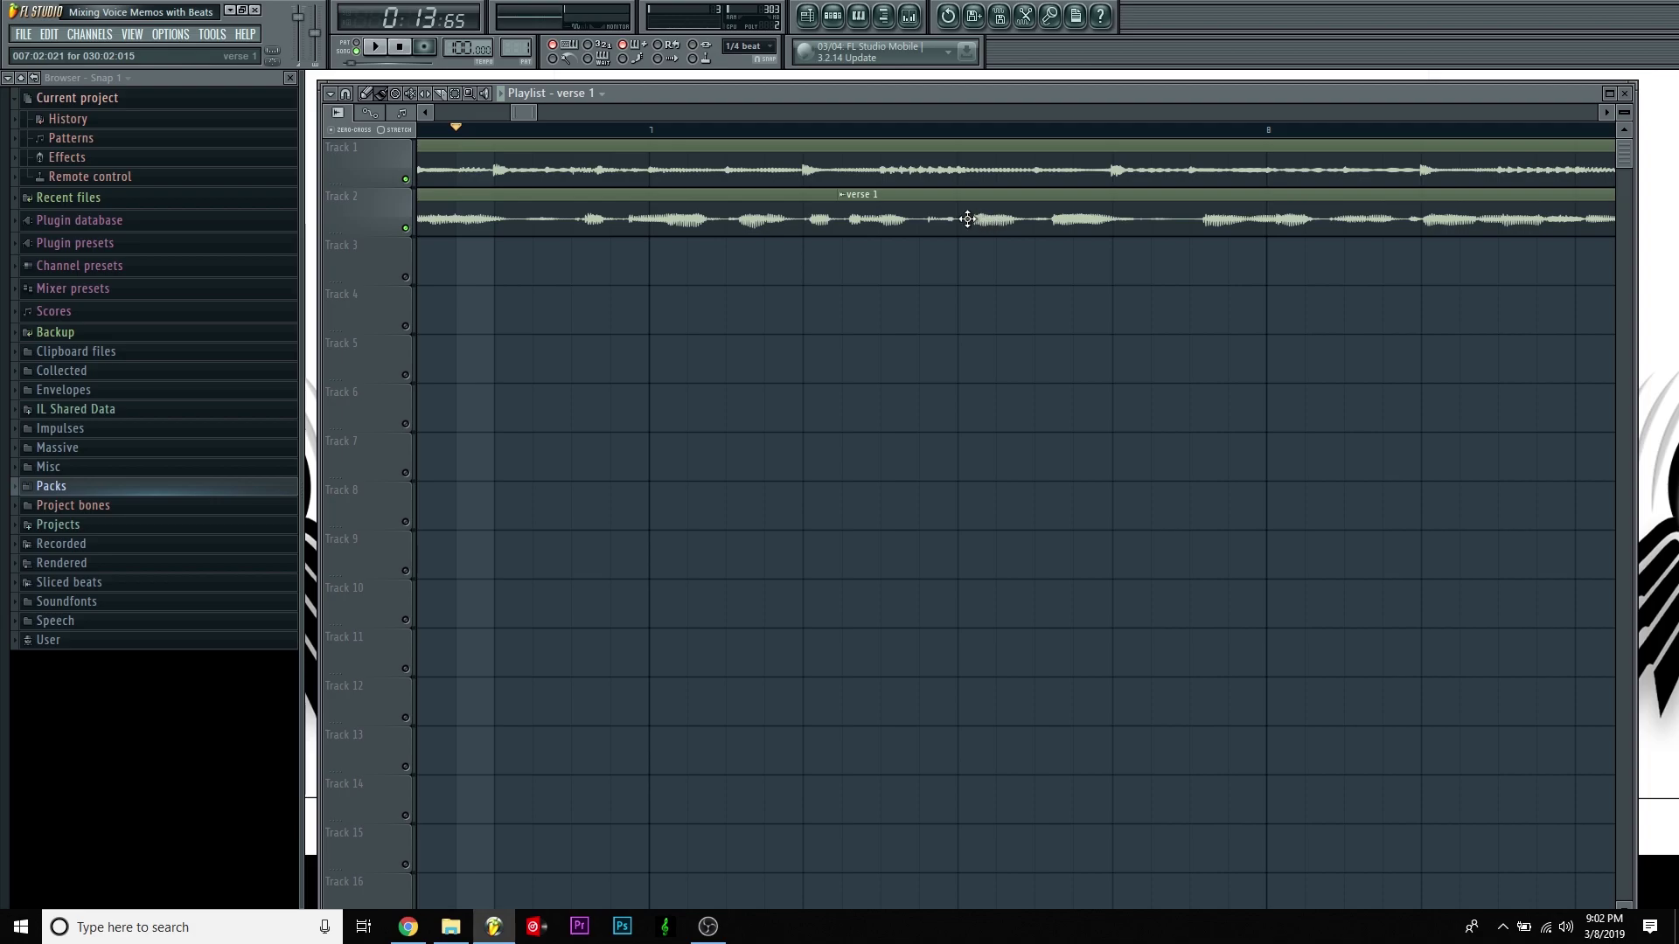
{"action": "key", "text": "space"}
{"action": "scroll", "coordinate": [528, 112], "scroll_direction": "up", "scroll_amount": 3}
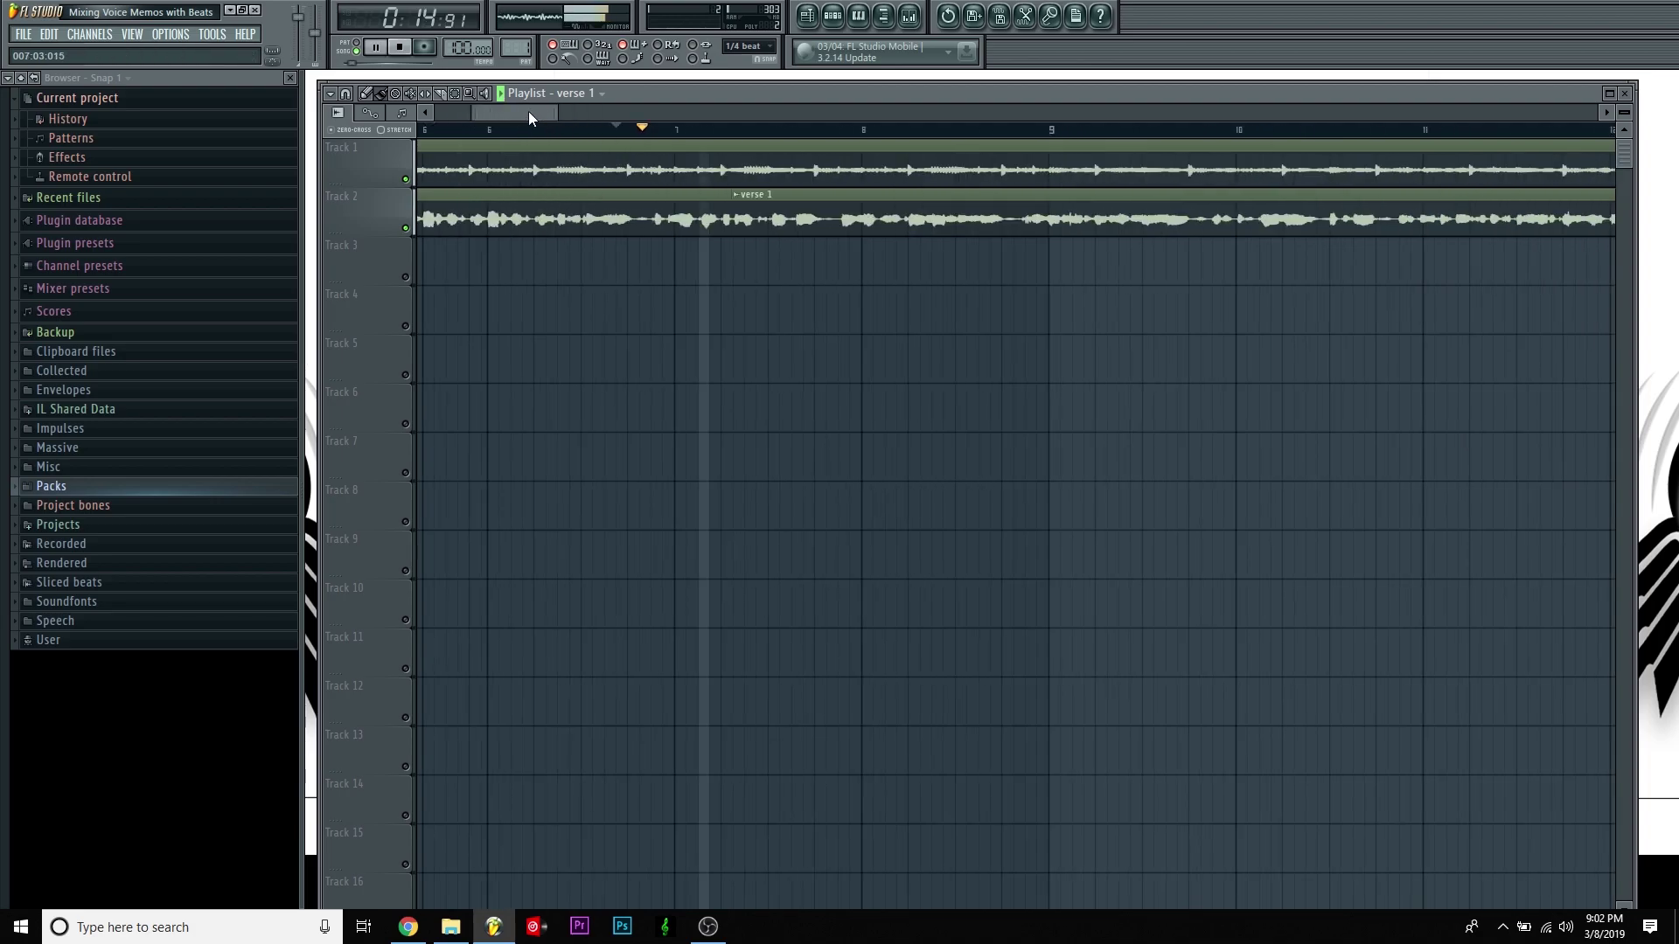
{"action": "key", "text": "space"}
- Move the song position back before the verse and load Fruity Reeverb 2 into the third effect slot of Insert 2
{"action": "left_click", "coordinate": [543, 129]}
{"action": "left_click", "coordinate": [910, 16]}
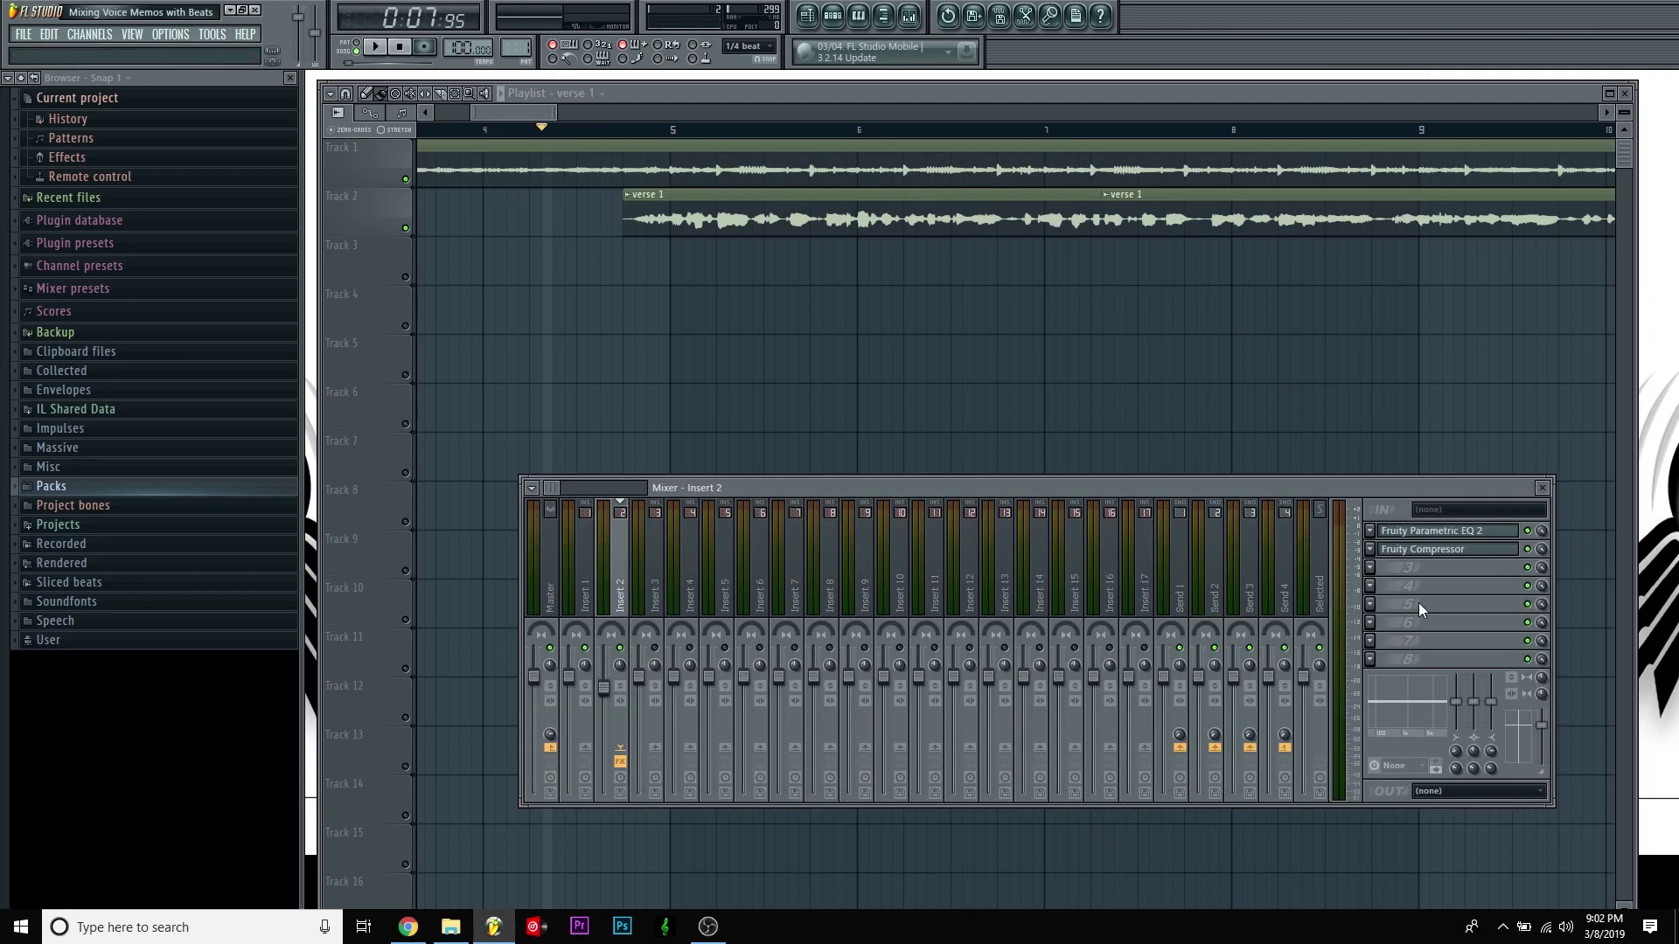
{"action": "left_click", "coordinate": [1380, 568]}
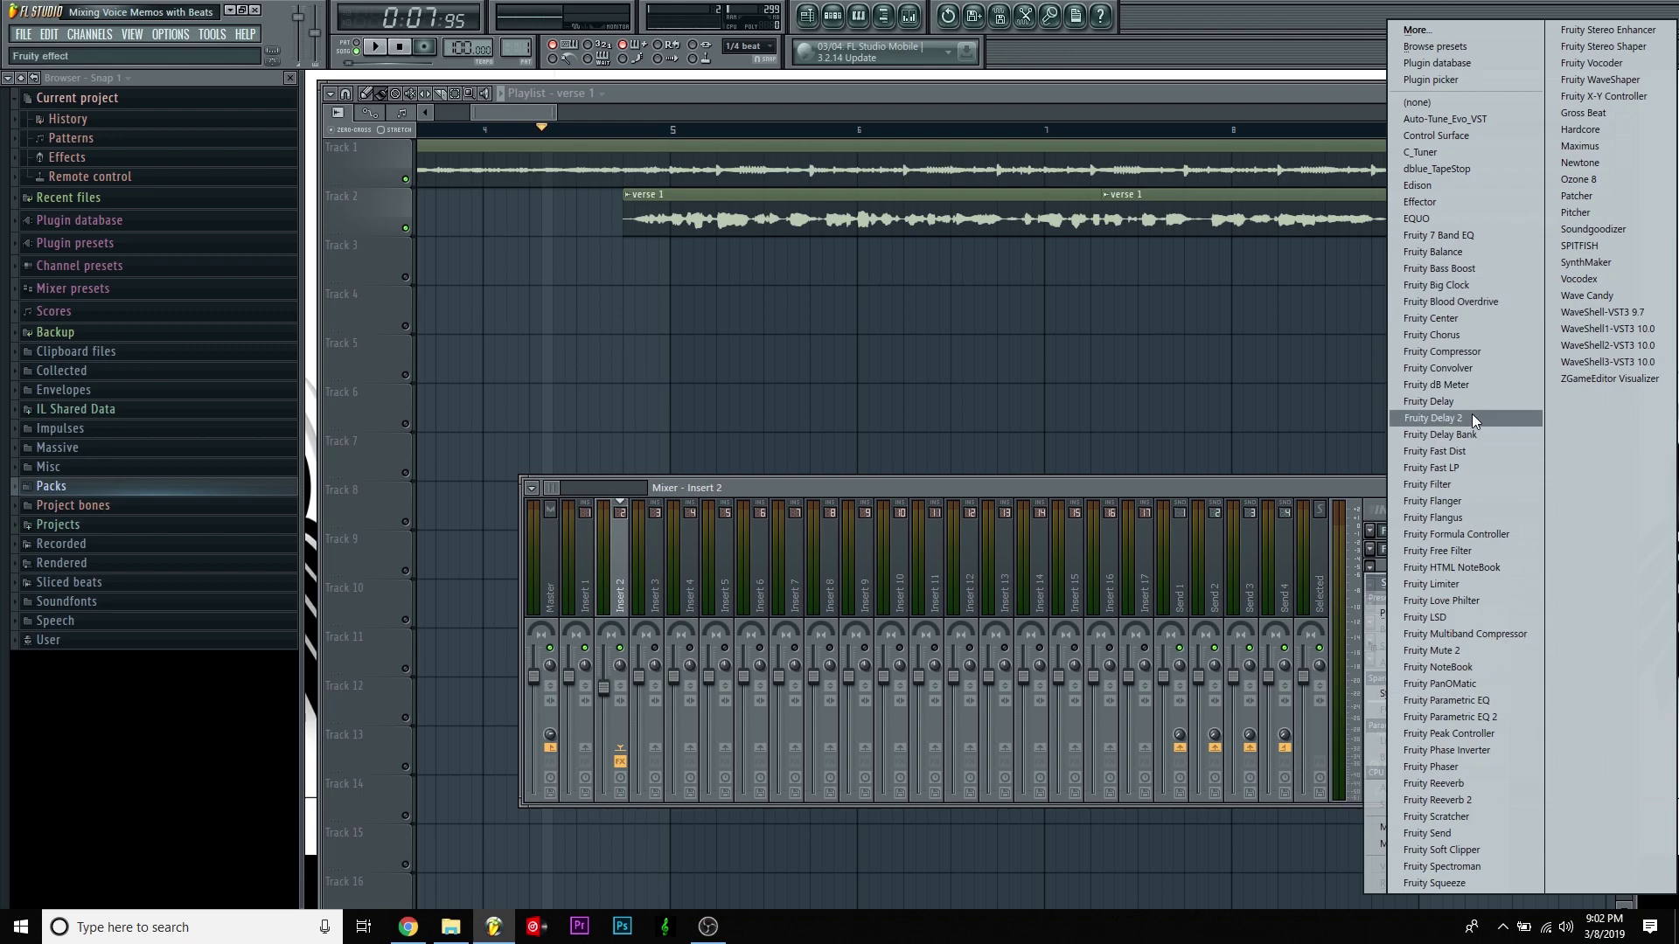
{"action": "left_click", "coordinate": [1504, 800]}
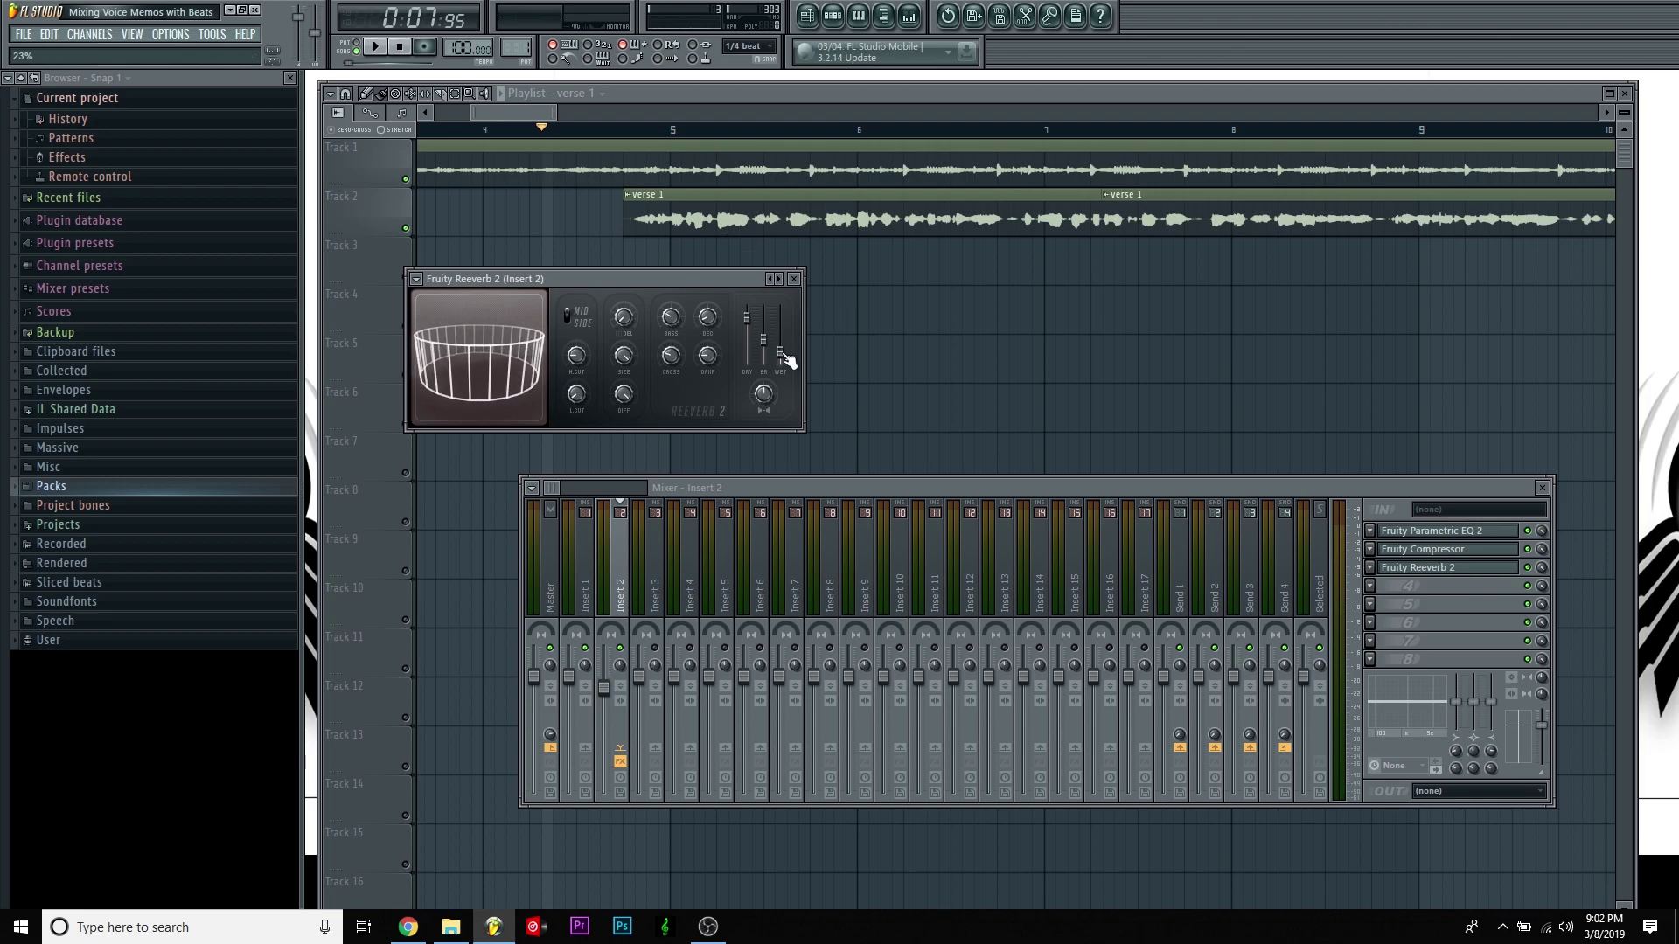
- Reduce the vocal reverb's room size and play the verse from bar 4
{"action": "key", "text": "space"}
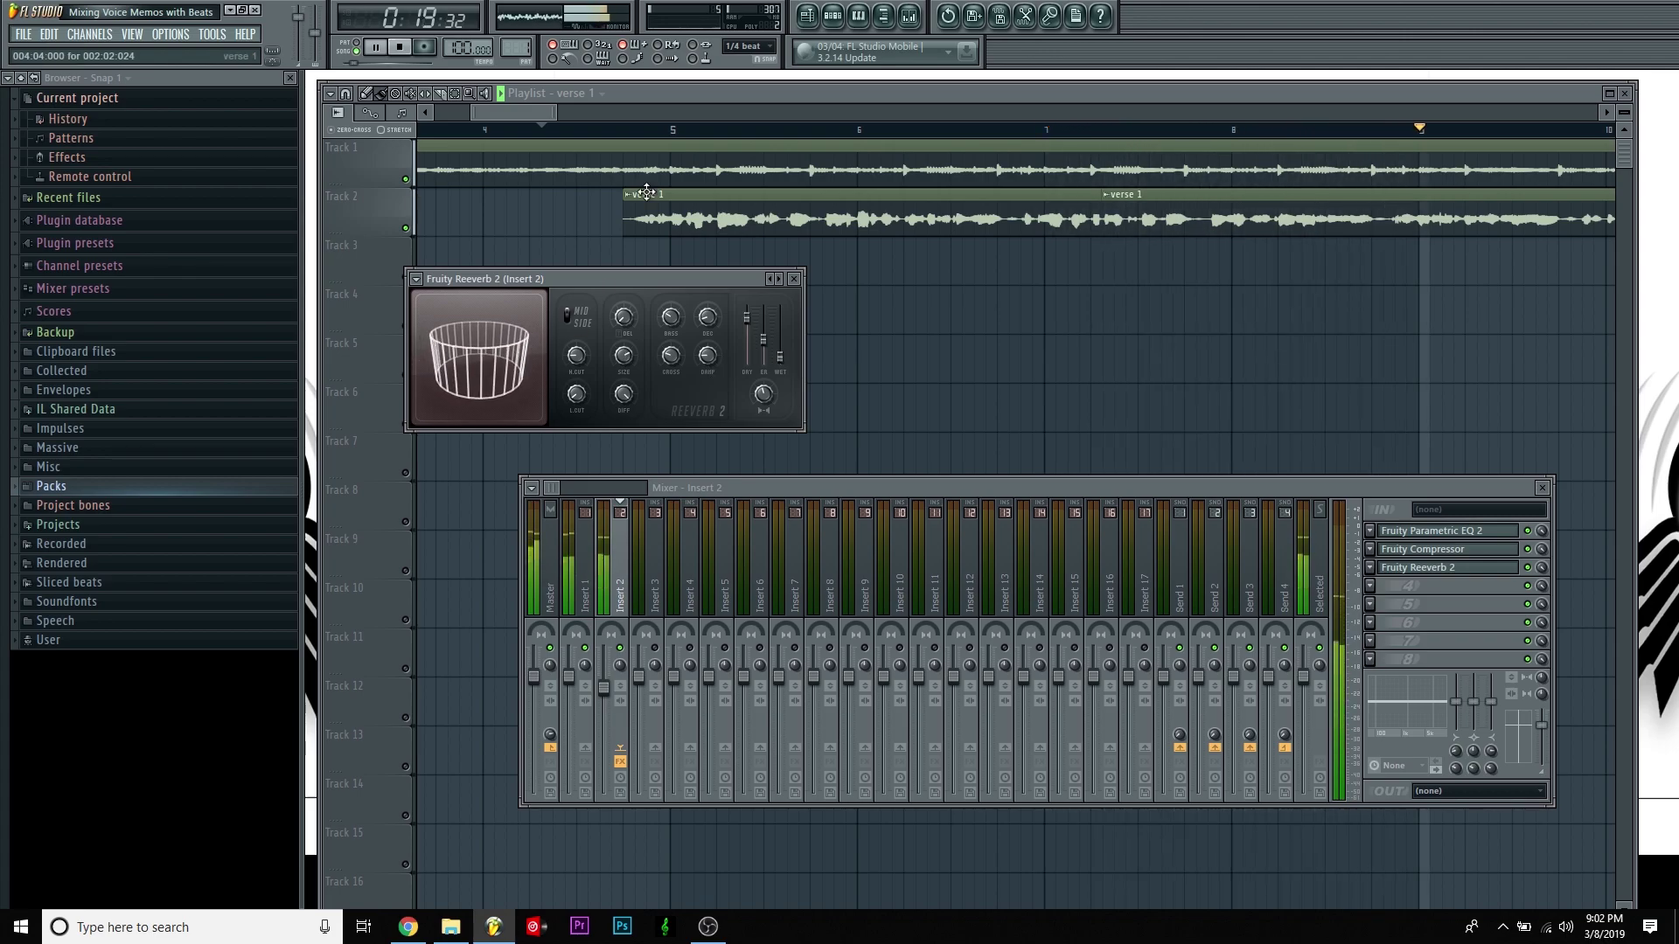
{"action": "left_click", "coordinate": [487, 131]}
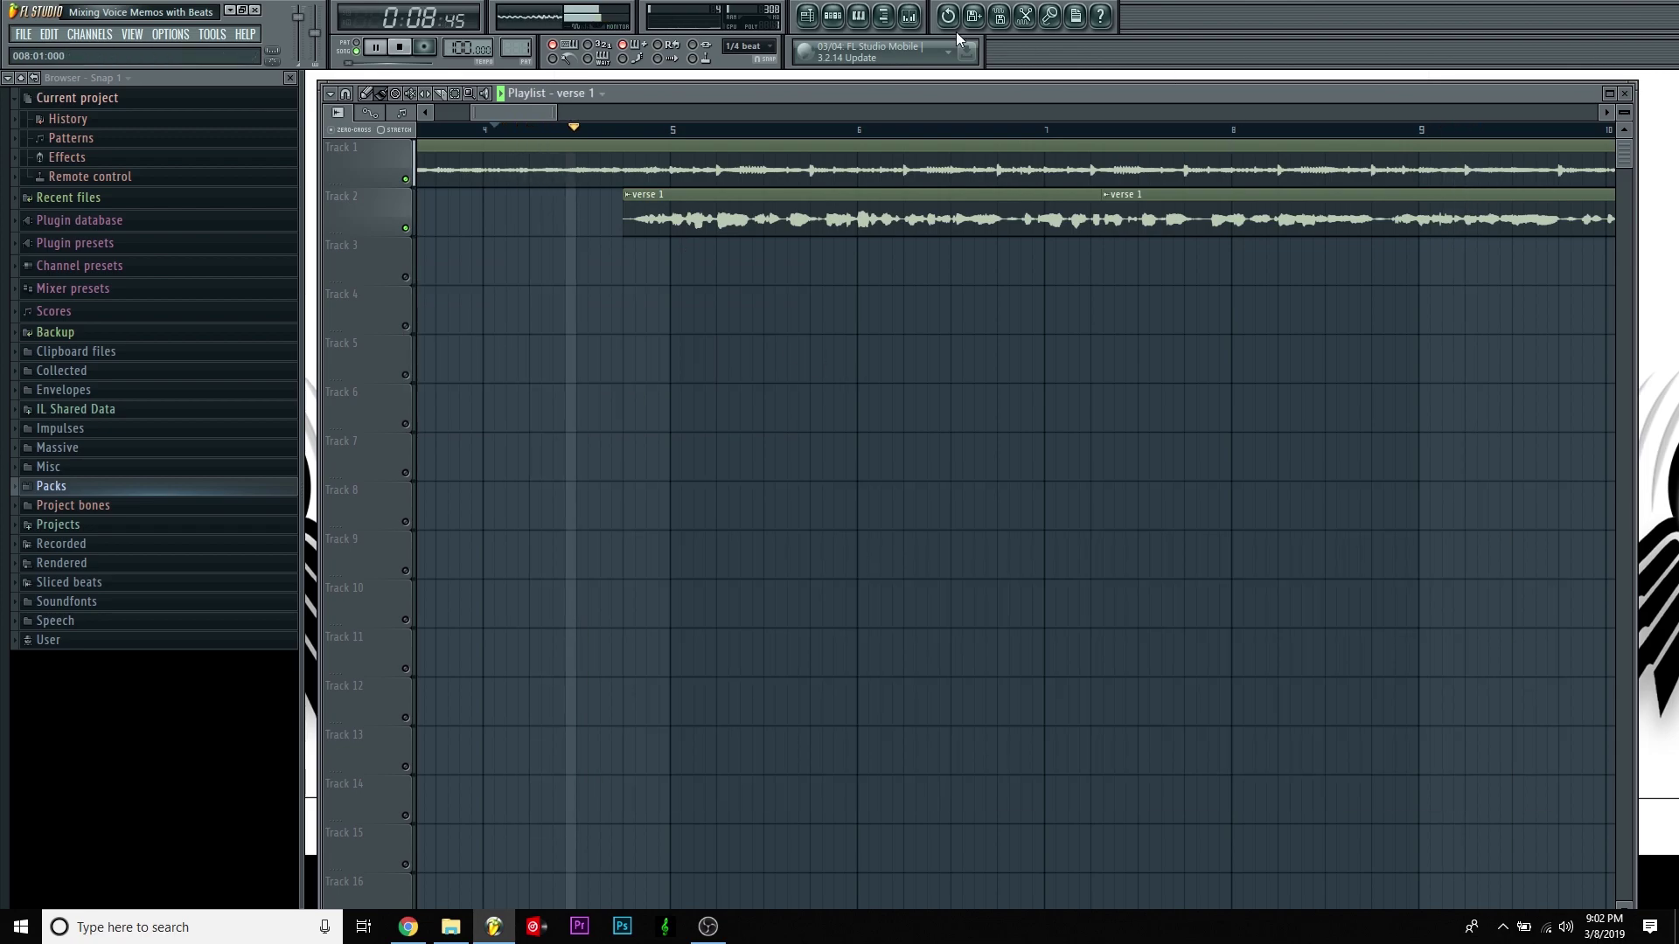
{"action": "left_click", "coordinate": [909, 16]}
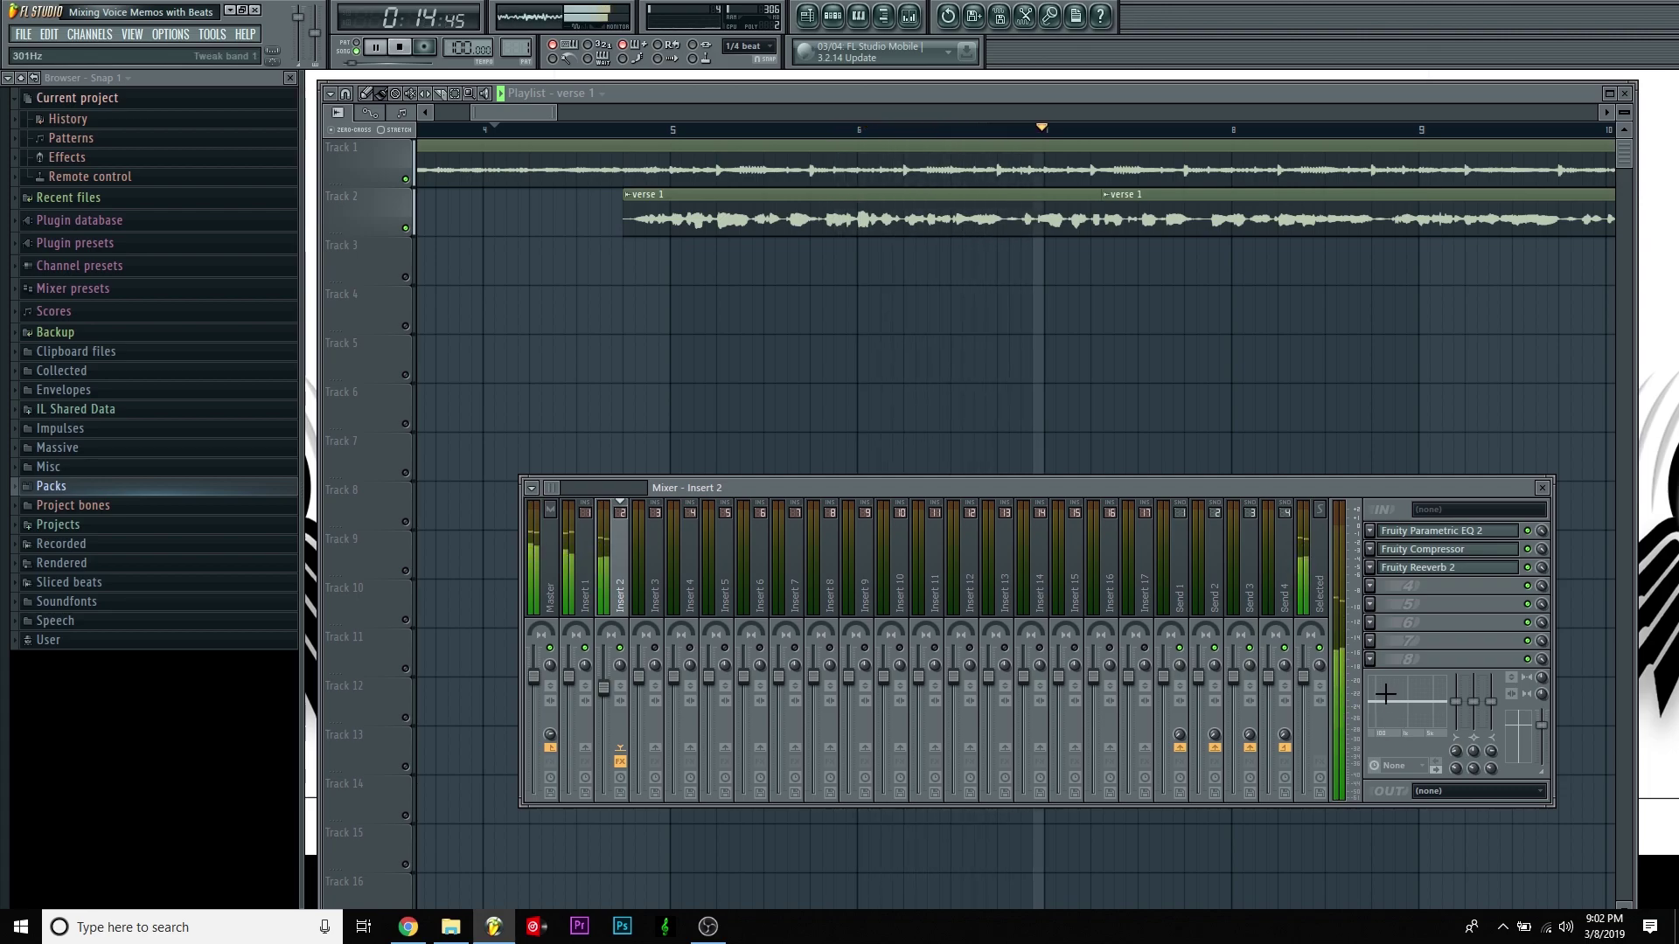
{"action": "key", "text": "space"}
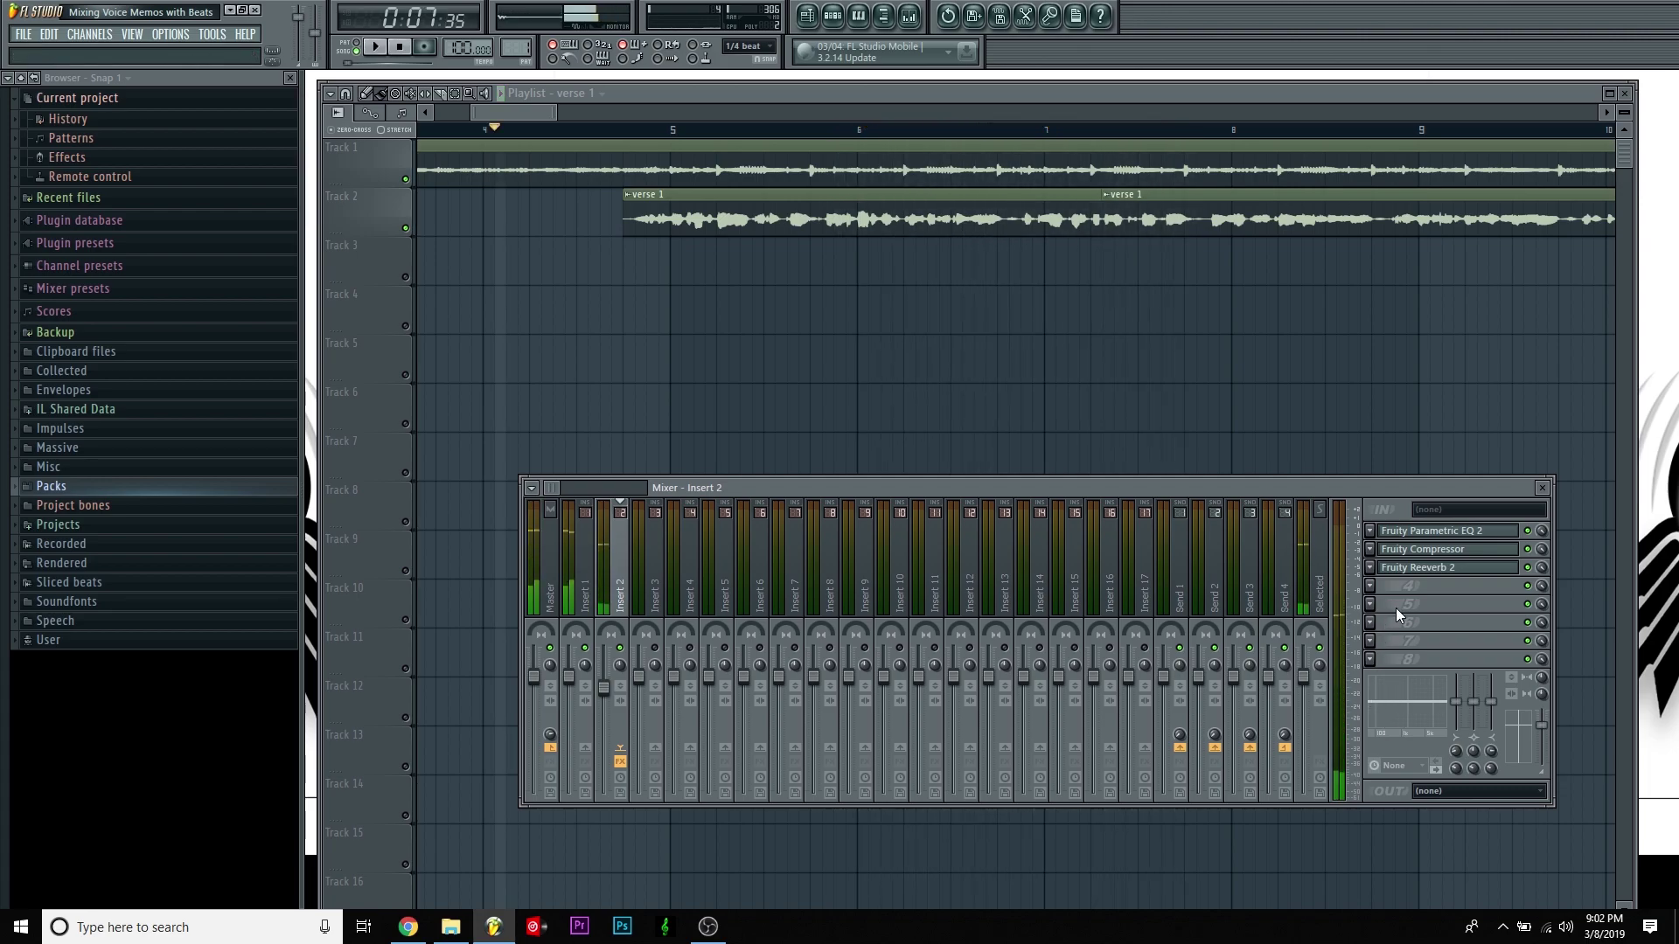
- Load Fruity Delay 2 into the fourth effect slot of Insert 2 and apply its Stereo effect preset
{"action": "left_click", "coordinate": [1379, 585]}
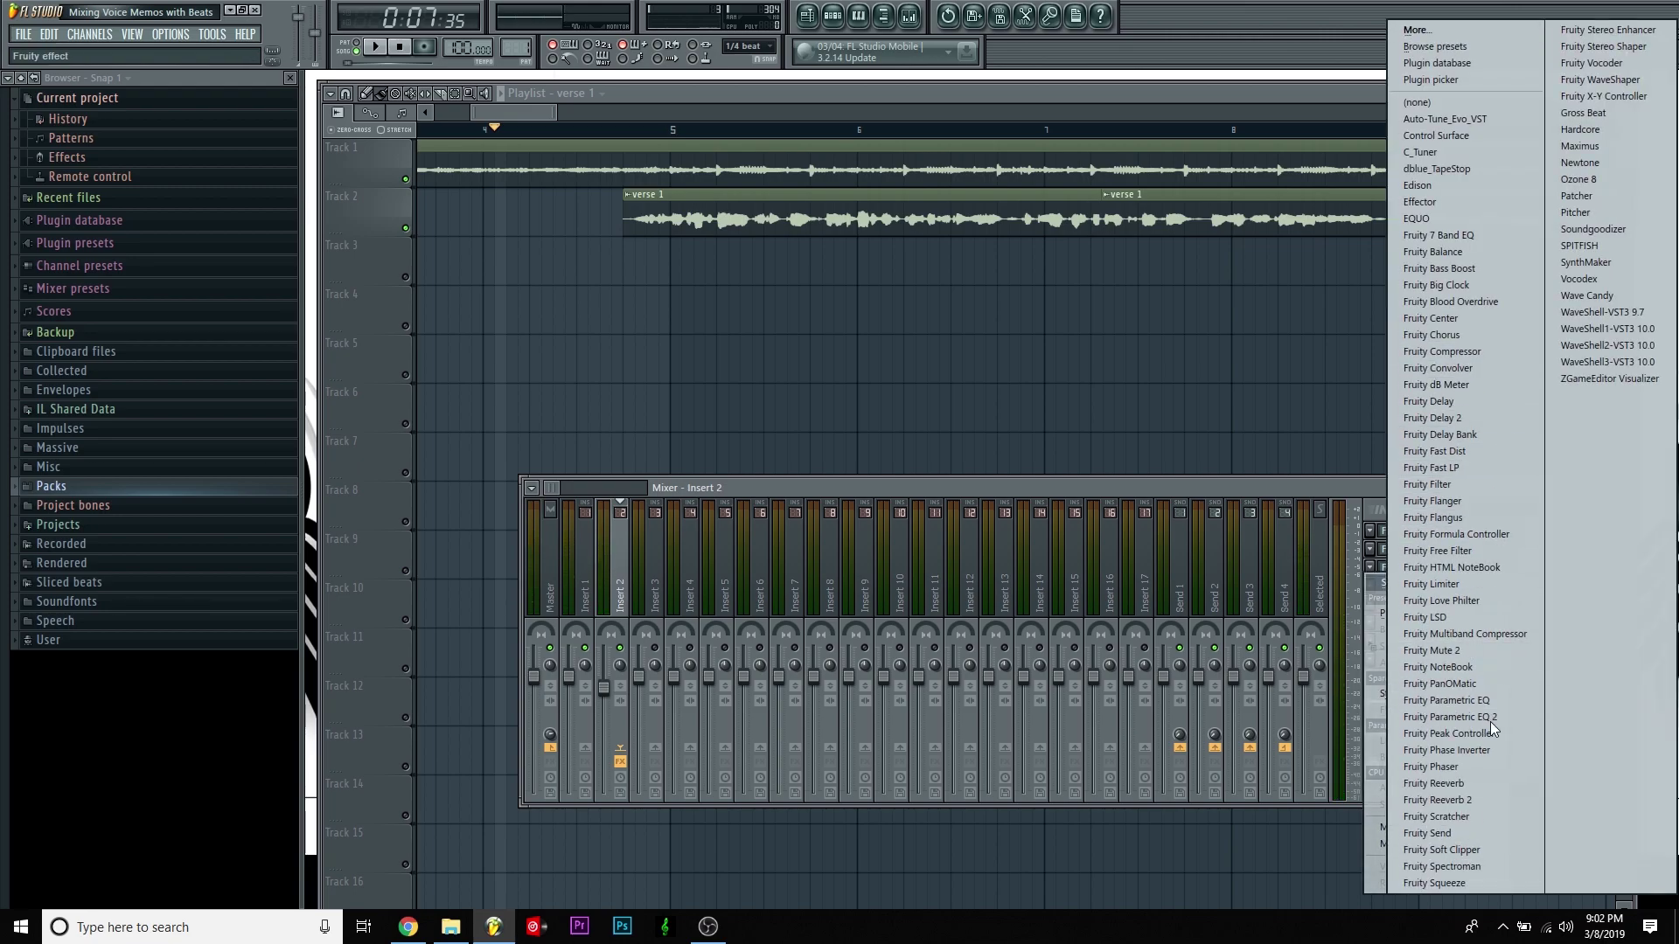
{"action": "left_click", "coordinate": [1452, 422]}
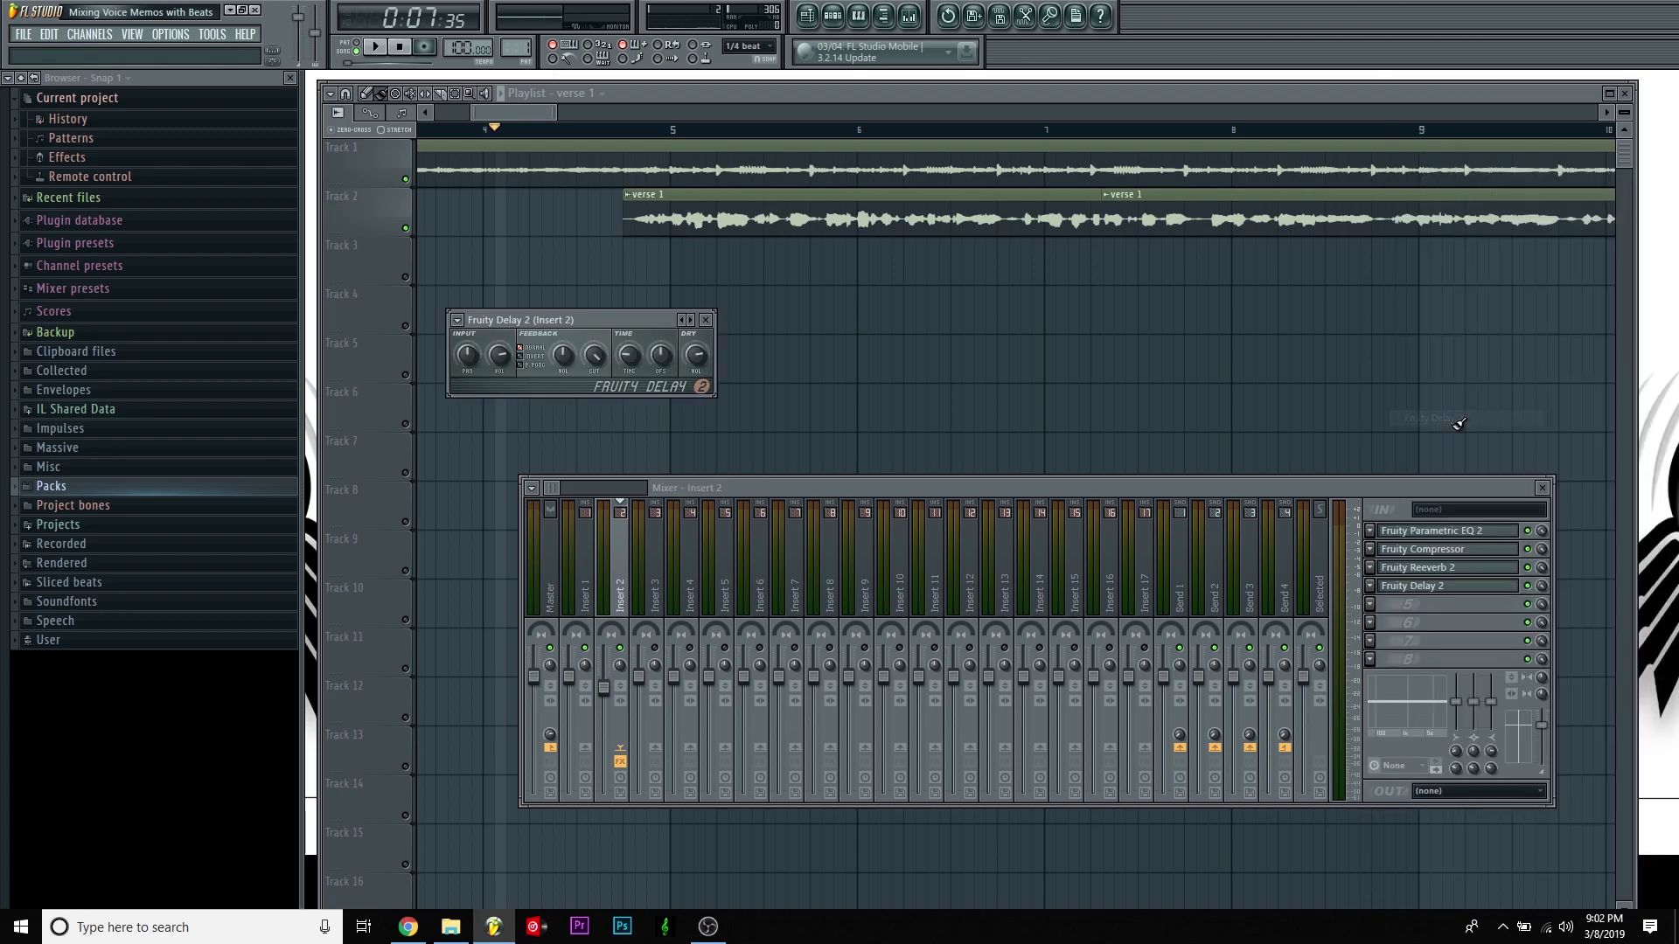
{"action": "left_click", "coordinate": [696, 320]}
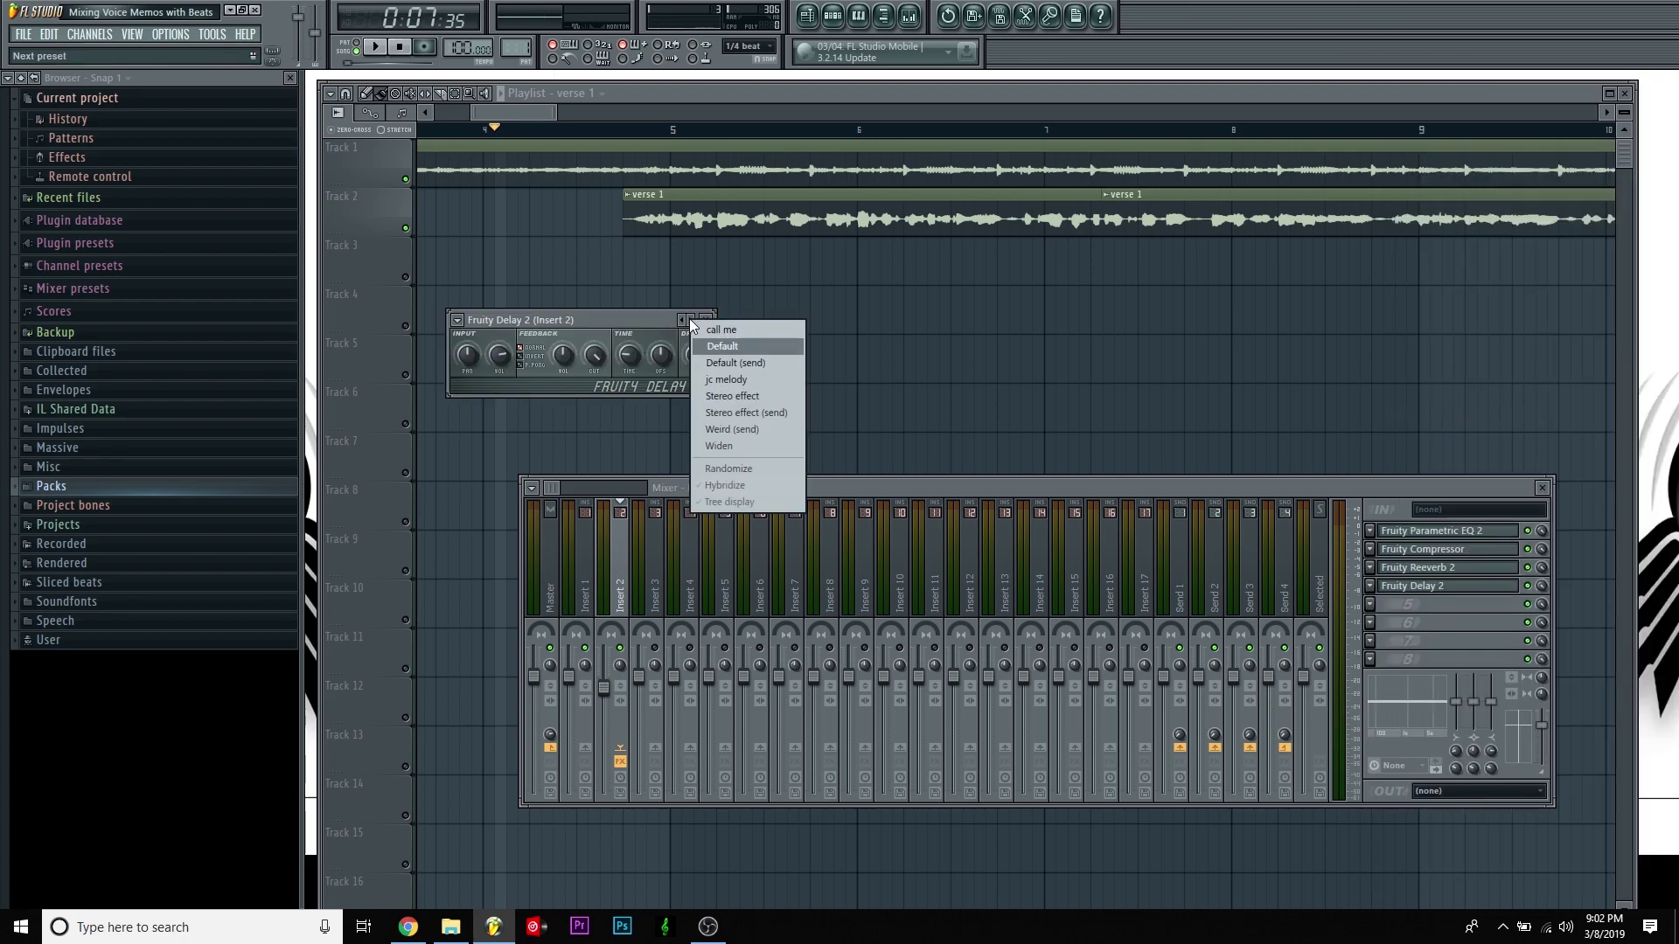
{"action": "left_click", "coordinate": [743, 396]}
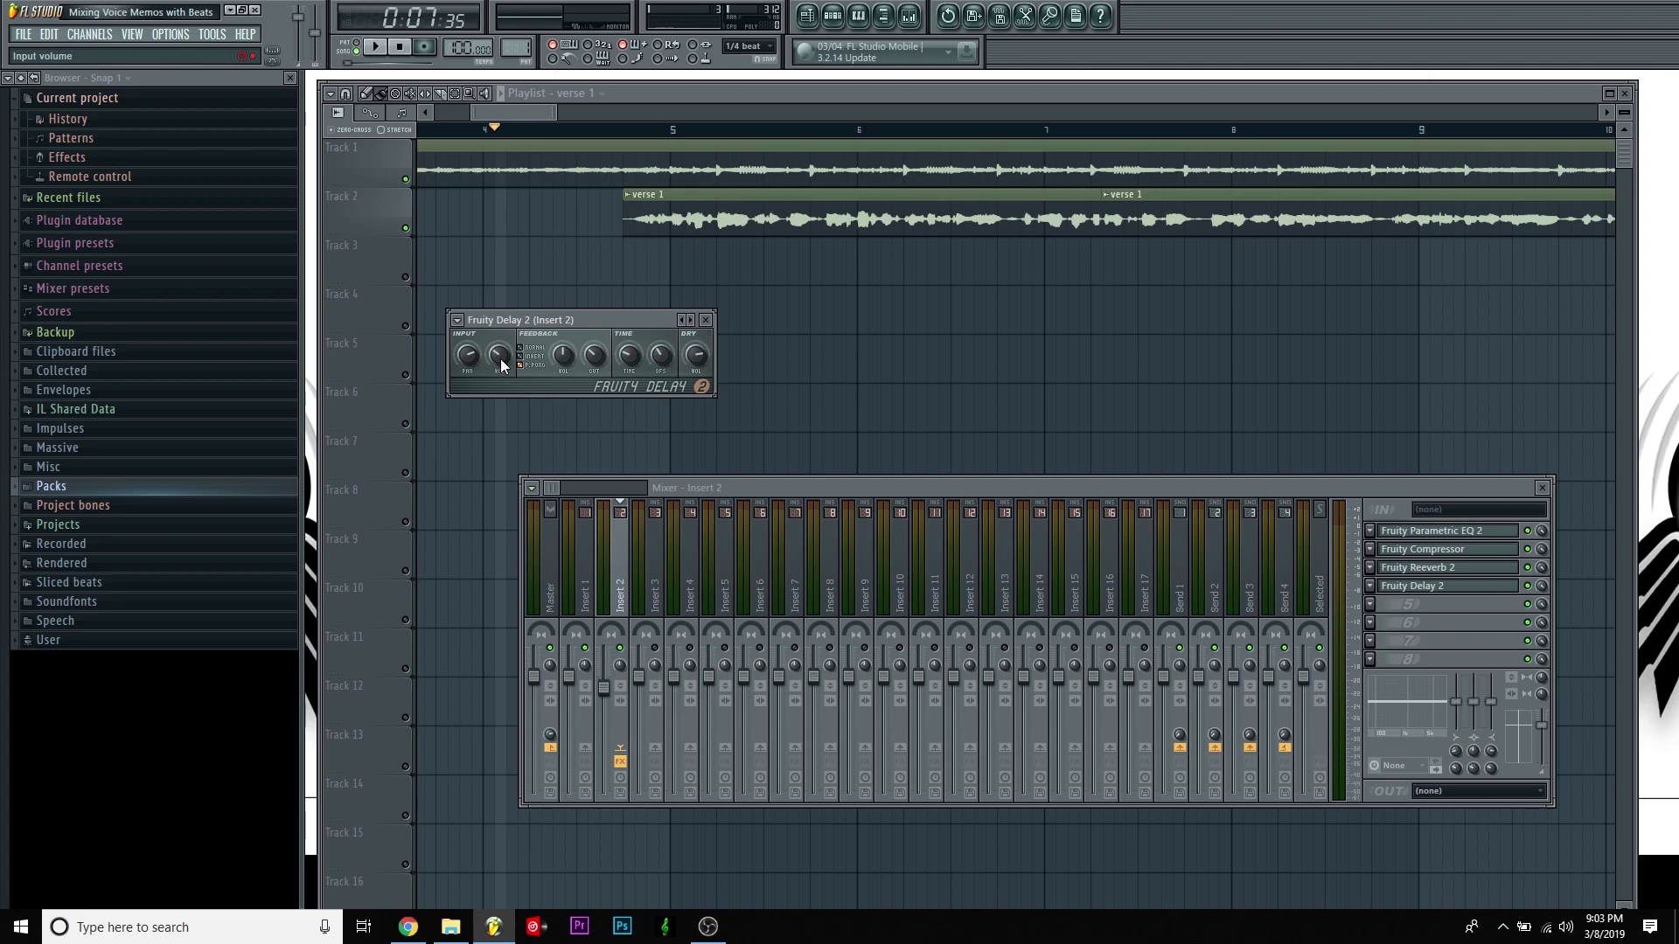
- Lower the vocal delay's input volume while playing the song, and return playback to the start
{"action": "key", "text": "space"}
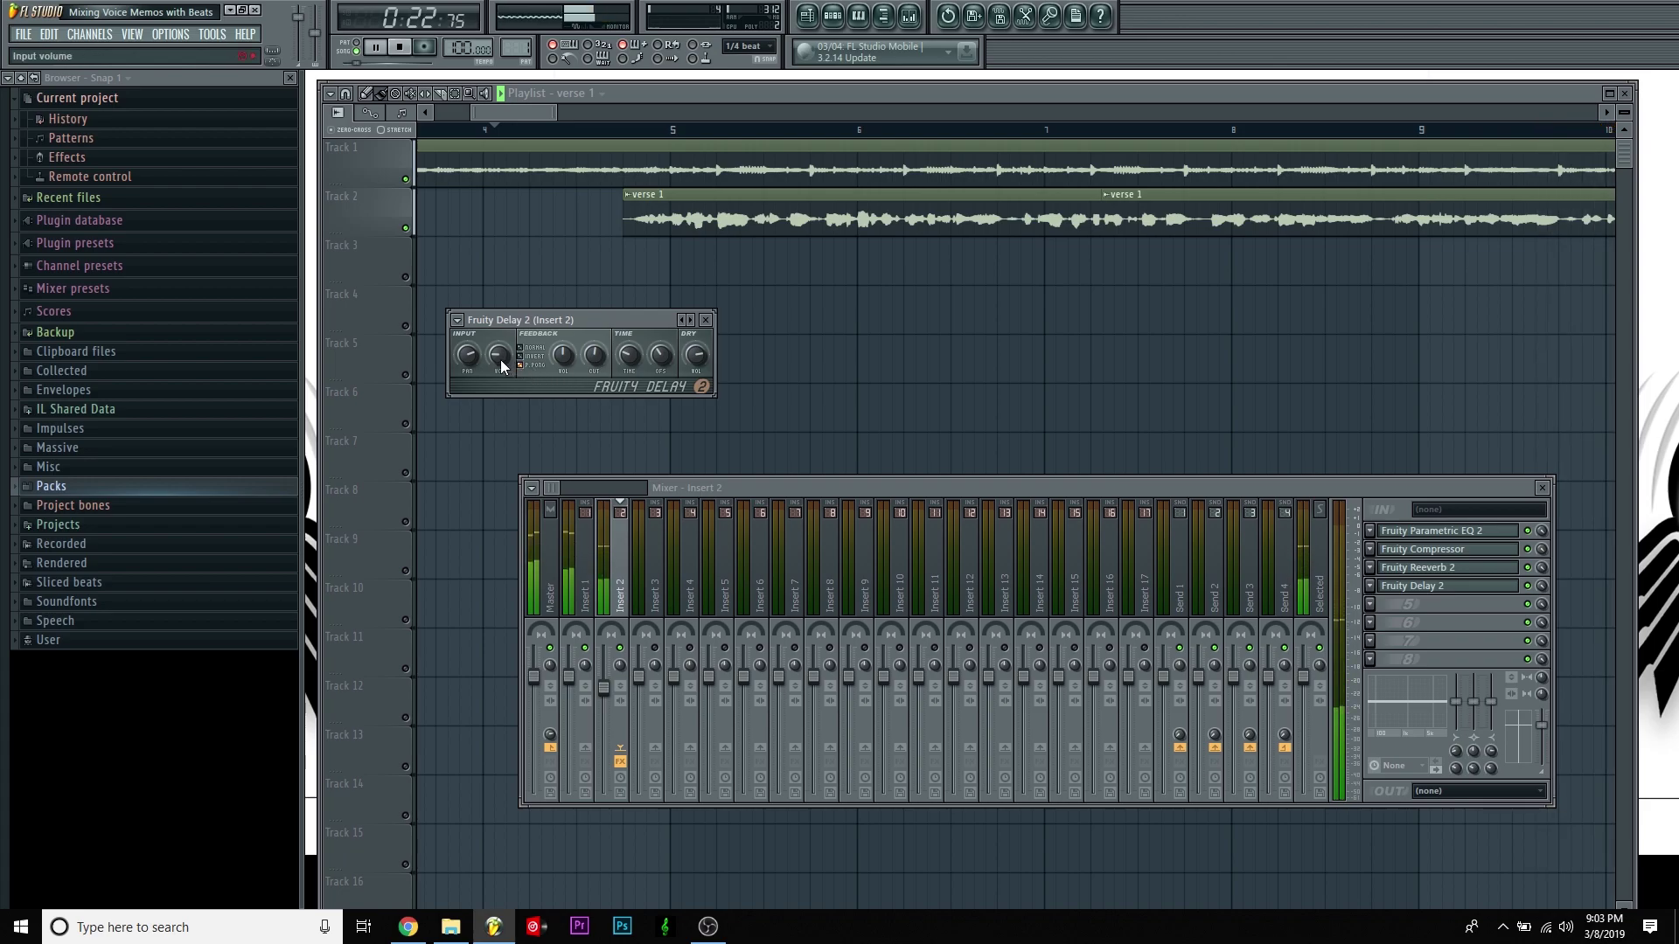
{"action": "key", "text": "space"}
{"action": "left_click", "coordinate": [409, 48]}
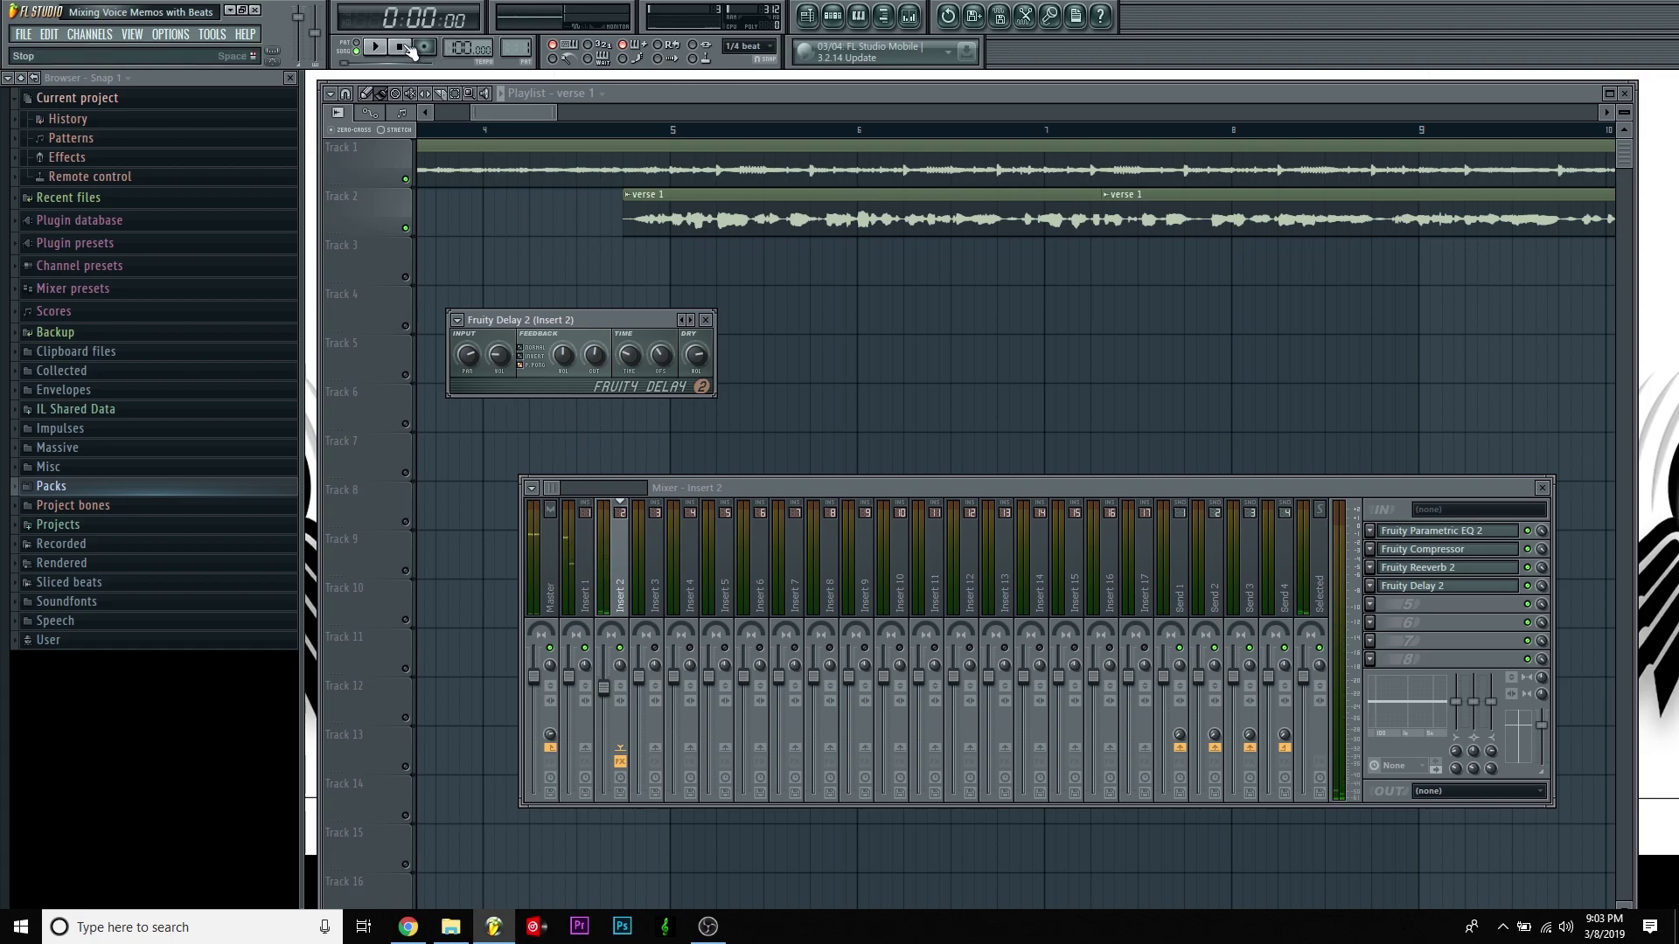
- Mute the beat on Track 1 and play the verse from its beginning with all four Insert 2 effects bypassed
{"action": "key", "text": "F12"}
{"action": "left_click", "coordinate": [406, 180]}
{"action": "left_click", "coordinate": [622, 129]}
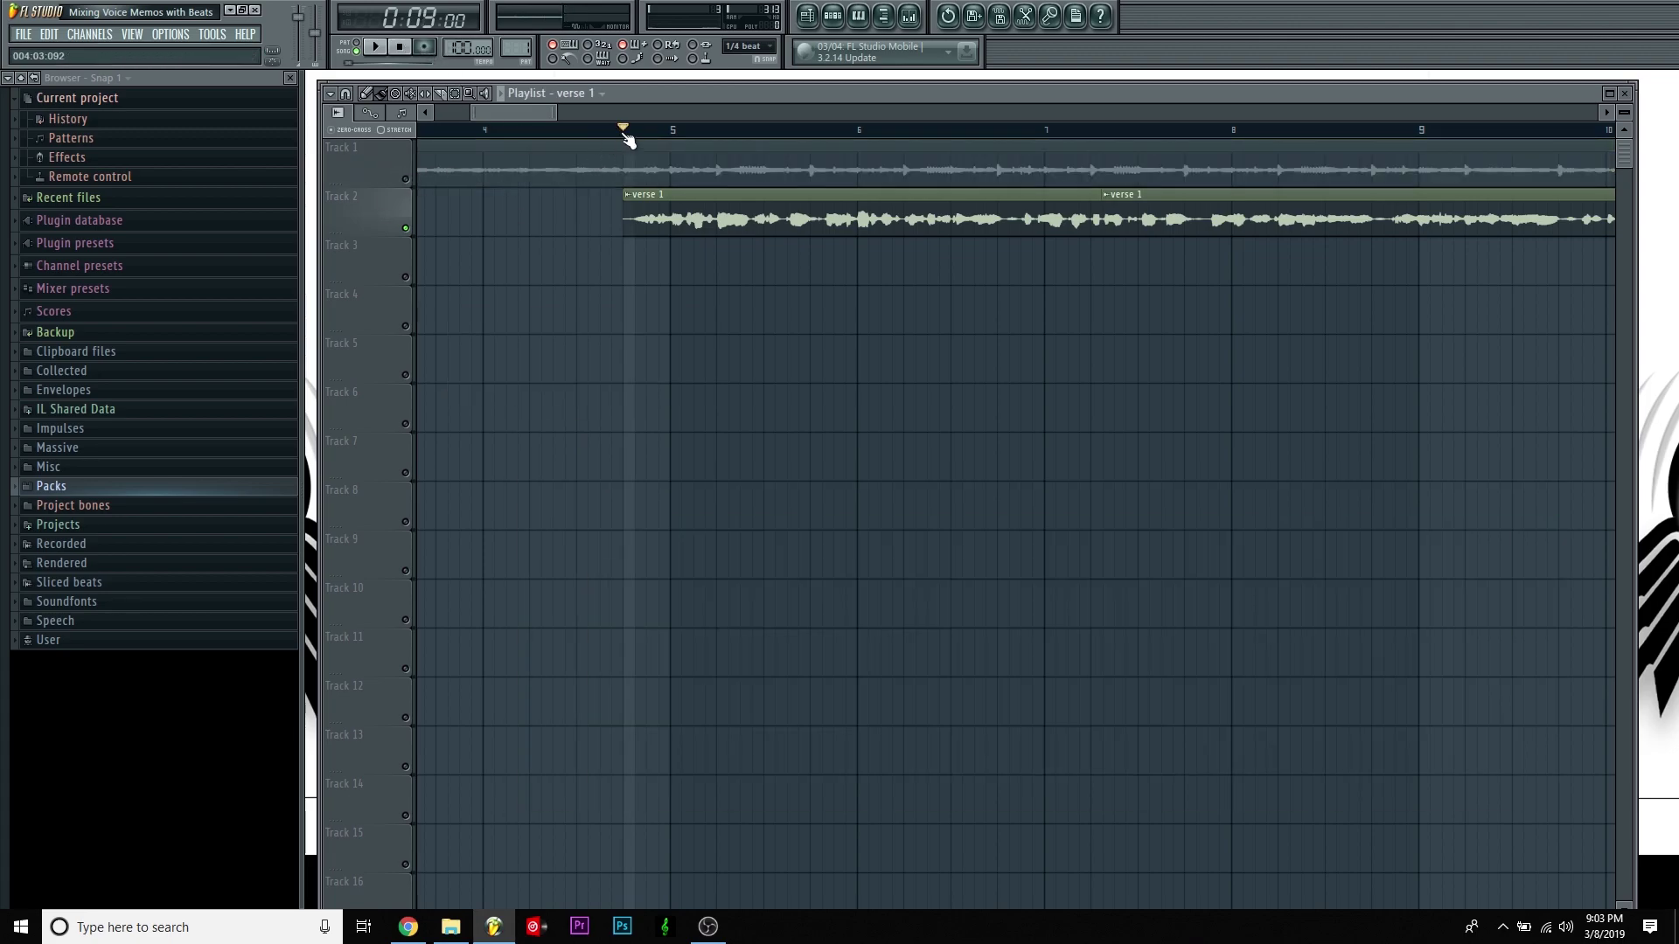
{"action": "left_click", "coordinate": [909, 15]}
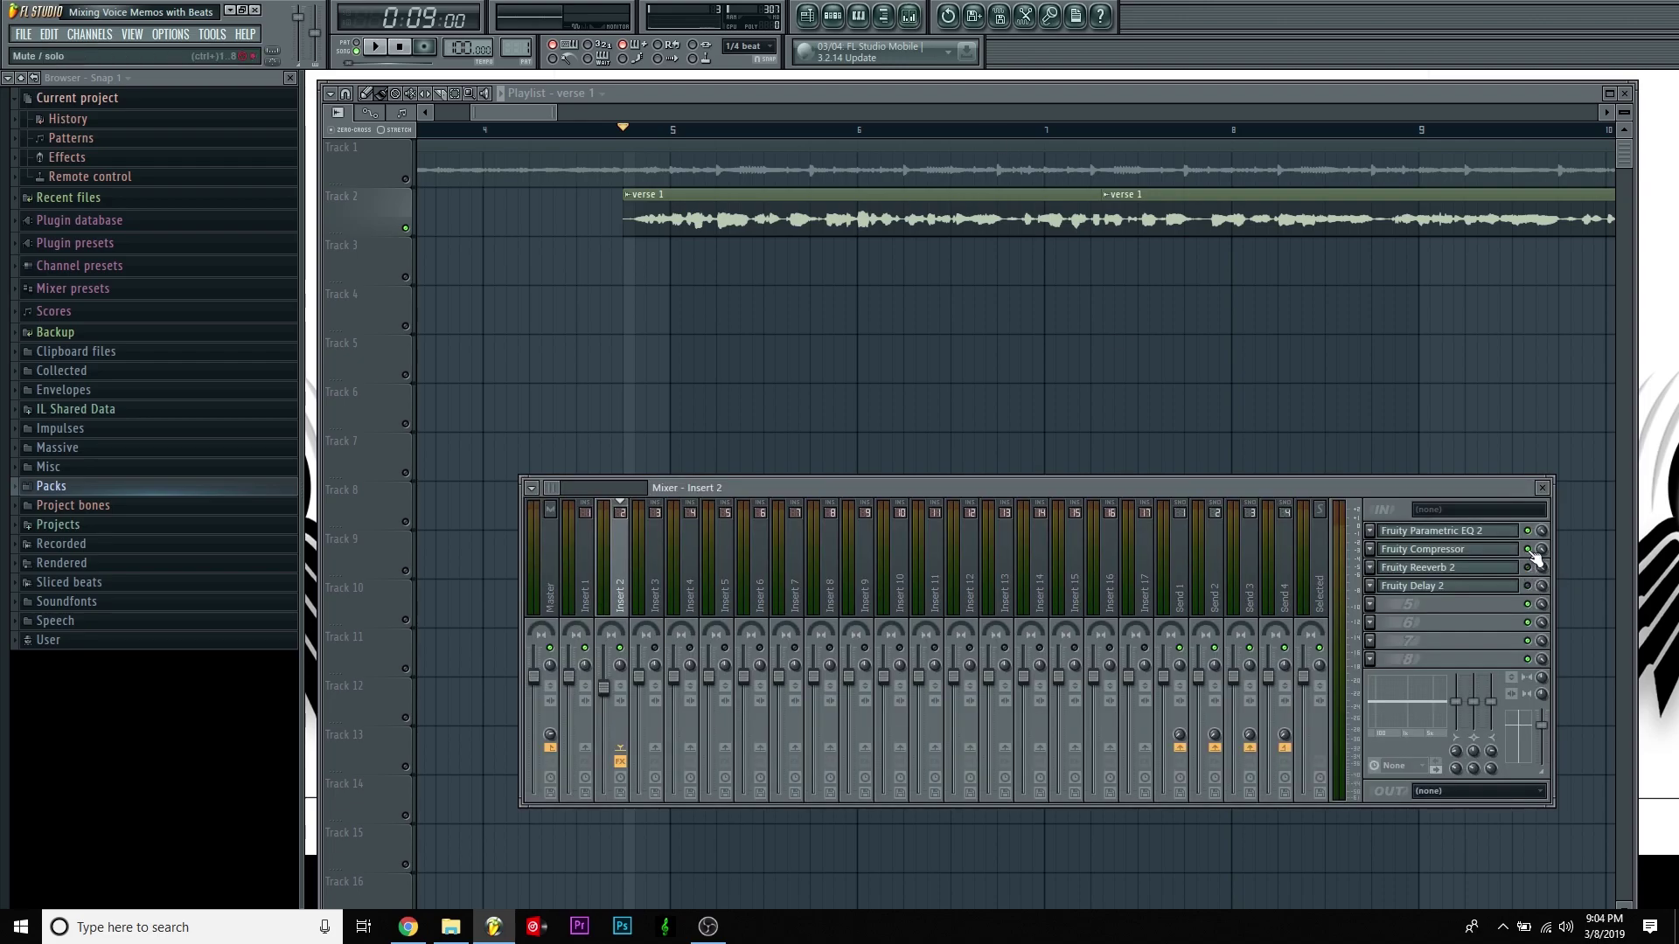
{"action": "key", "text": "space"}
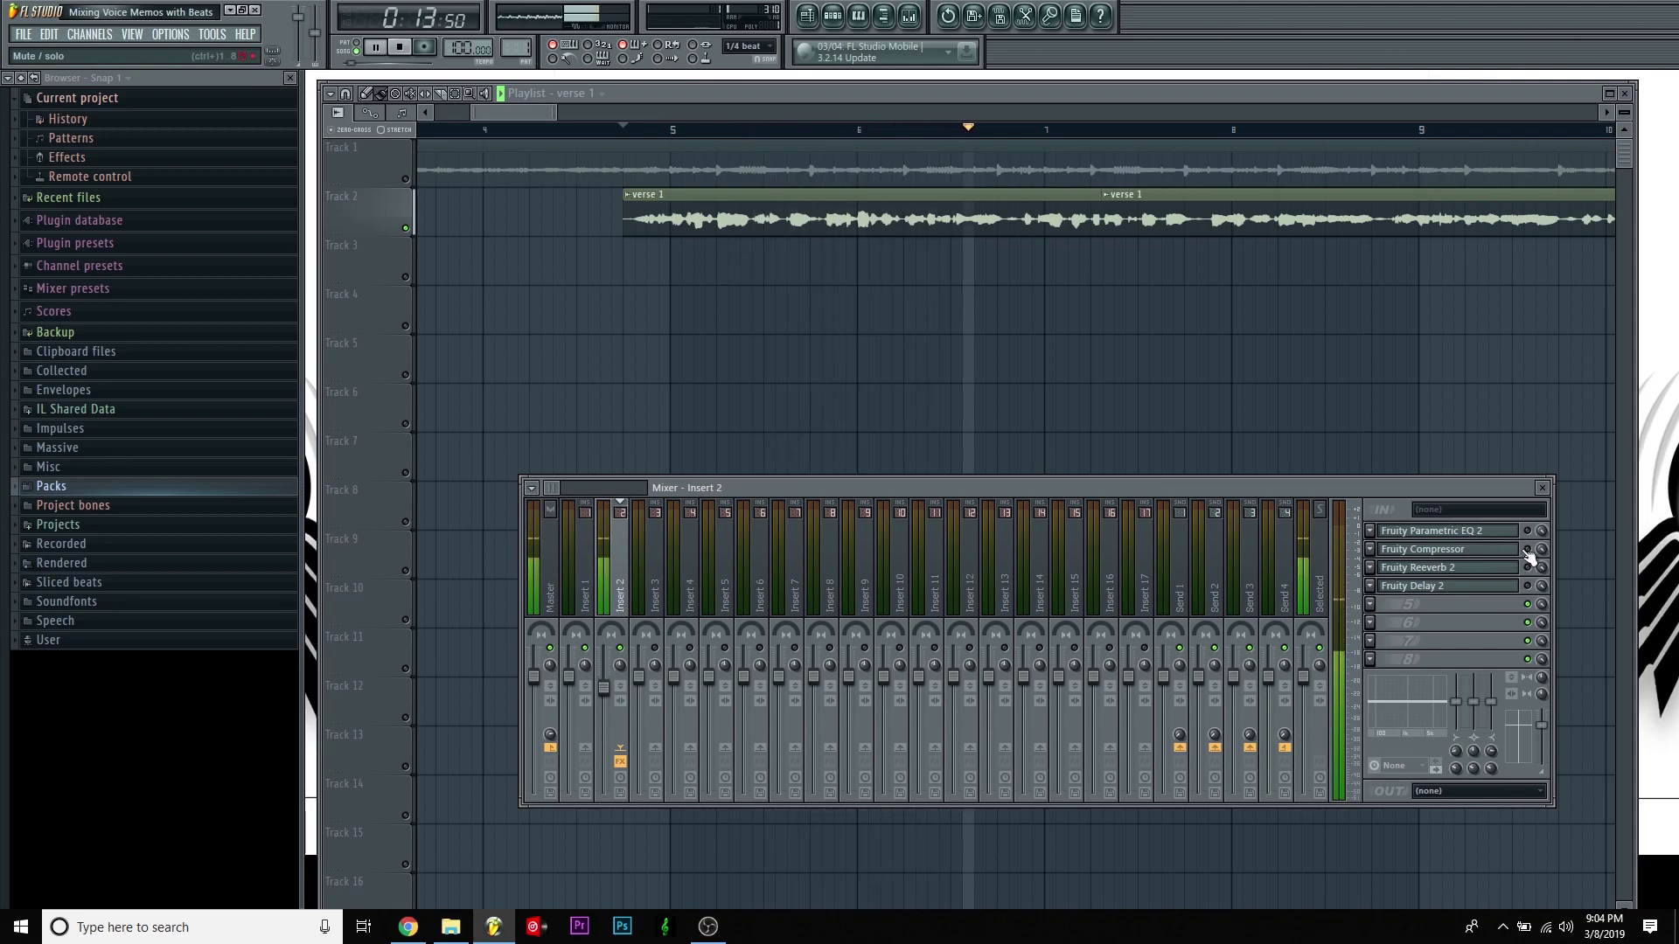
{"action": "key", "text": "space"}
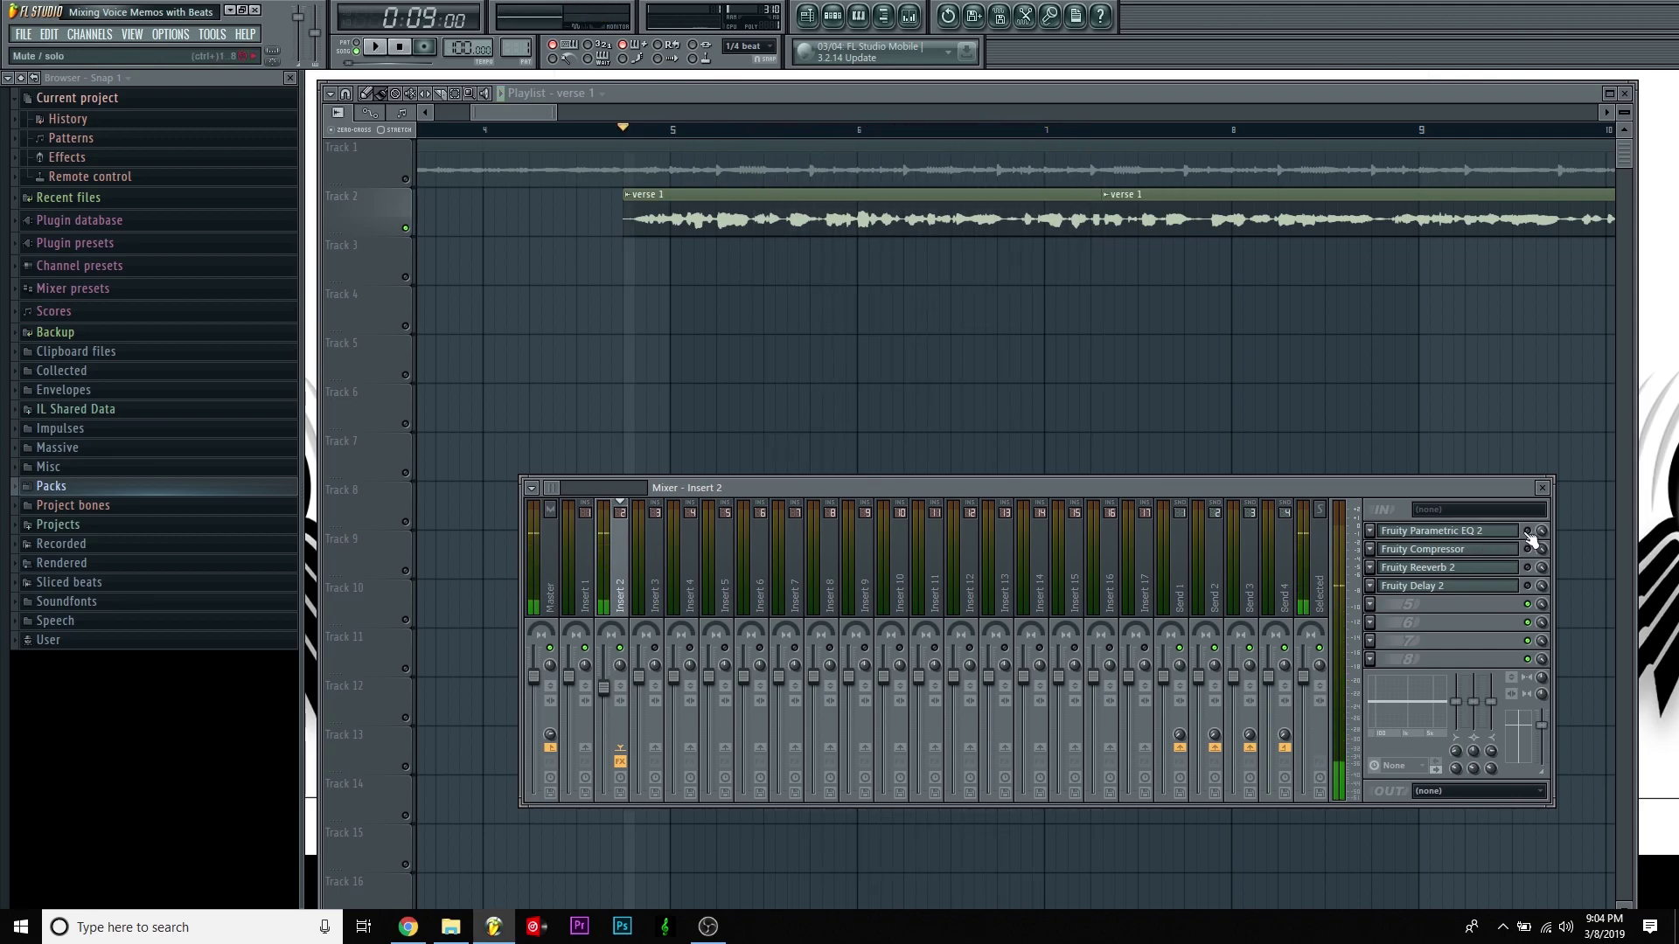
- Re-enable all four Insert 2 effects and play the processed vocal without the beat
{"action": "left_click", "coordinate": [1529, 568]}
{"action": "left_click", "coordinate": [1529, 586]}
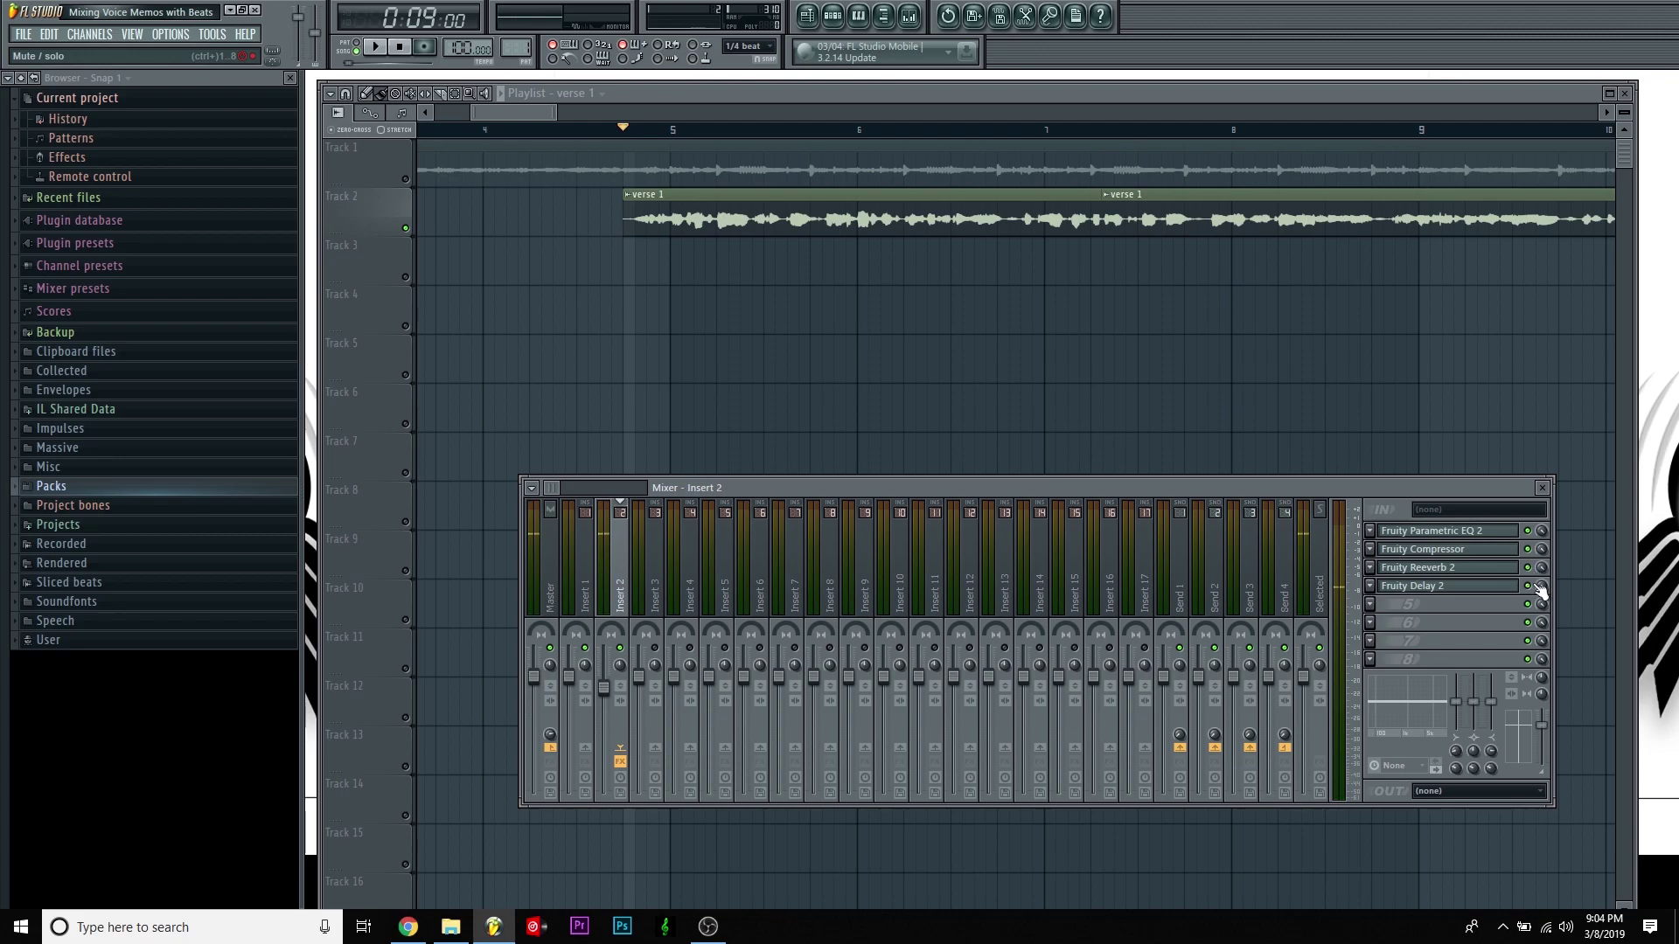
{"action": "key", "text": "space"}
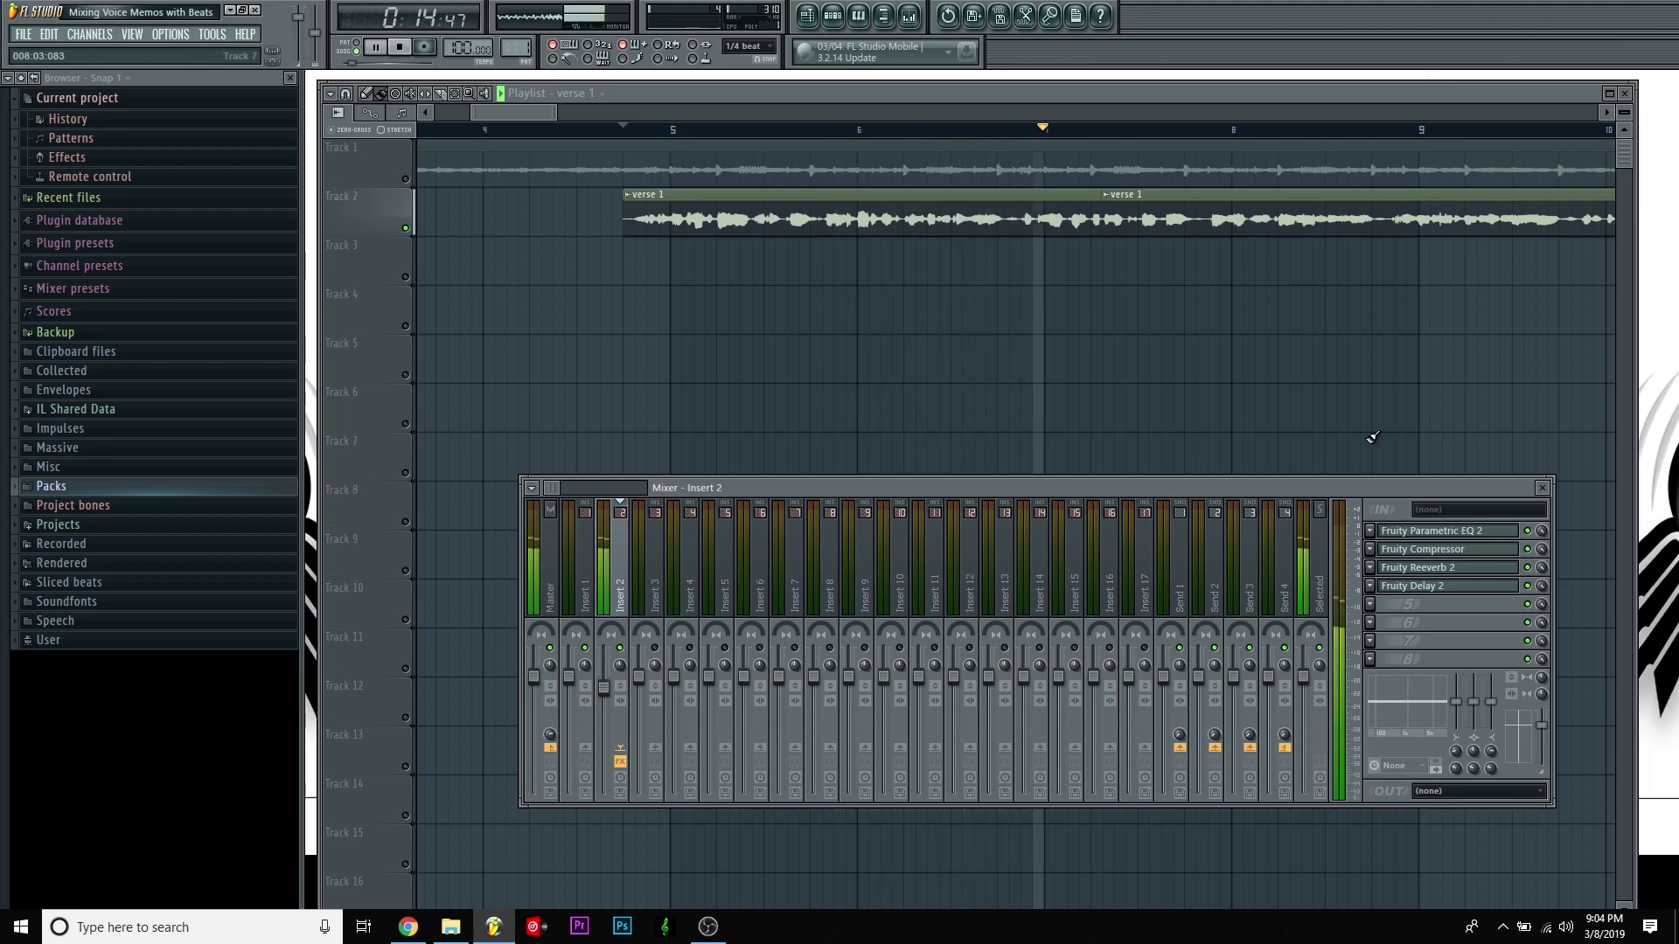
{"action": "key", "text": "space"}
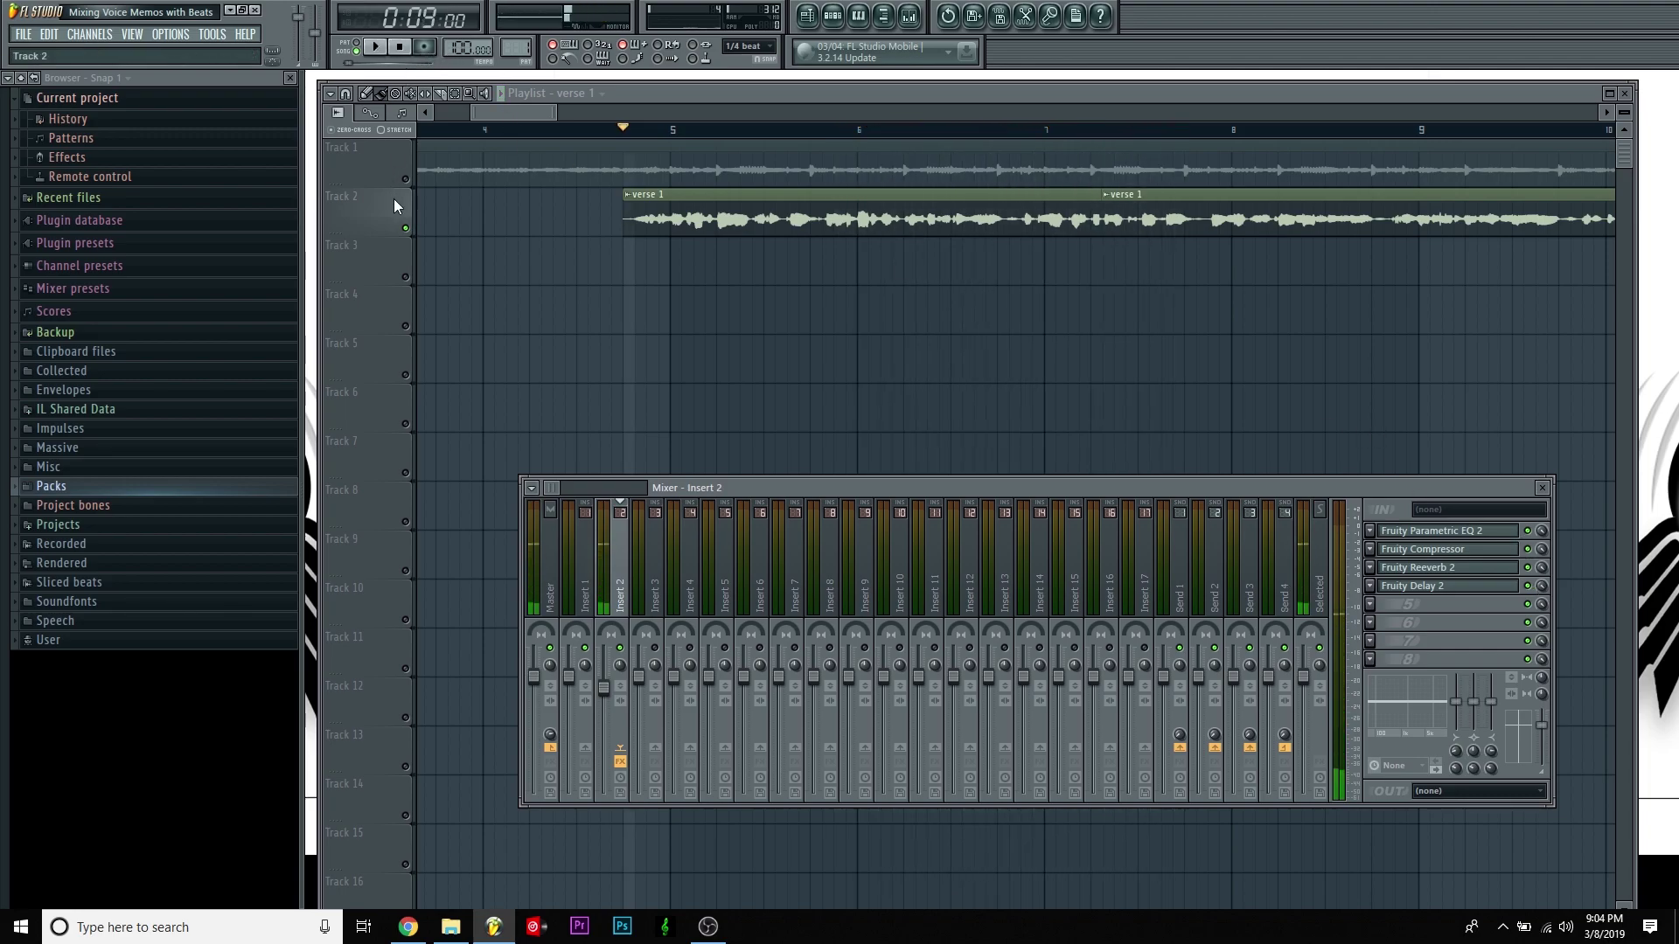
- Unmute the beat on Track 1 and lower Insert 2's fader slightly while playing the full song from the start
{"action": "left_click", "coordinate": [405, 180]}
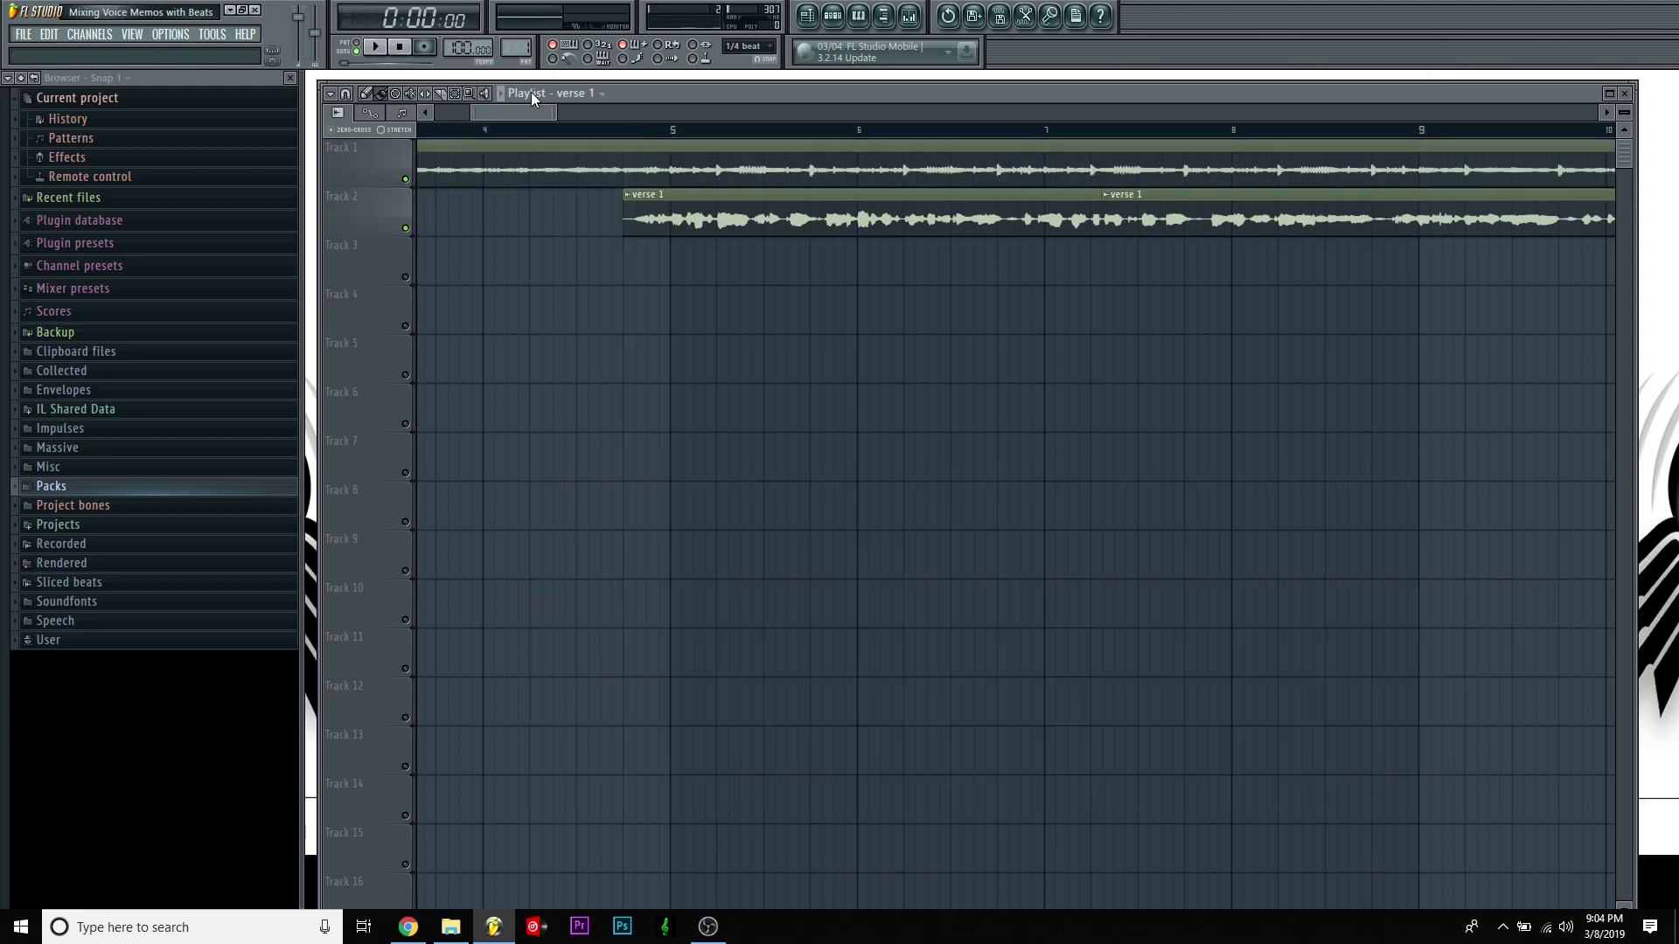
{"action": "left_click_drag", "start_coordinate": [563, 113], "coordinate": [752, 112]}
{"action": "key", "text": "space"}
{"action": "left_click", "coordinate": [910, 16]}
{"action": "left_click_drag", "start_coordinate": [603, 677], "coordinate": [603, 691]}
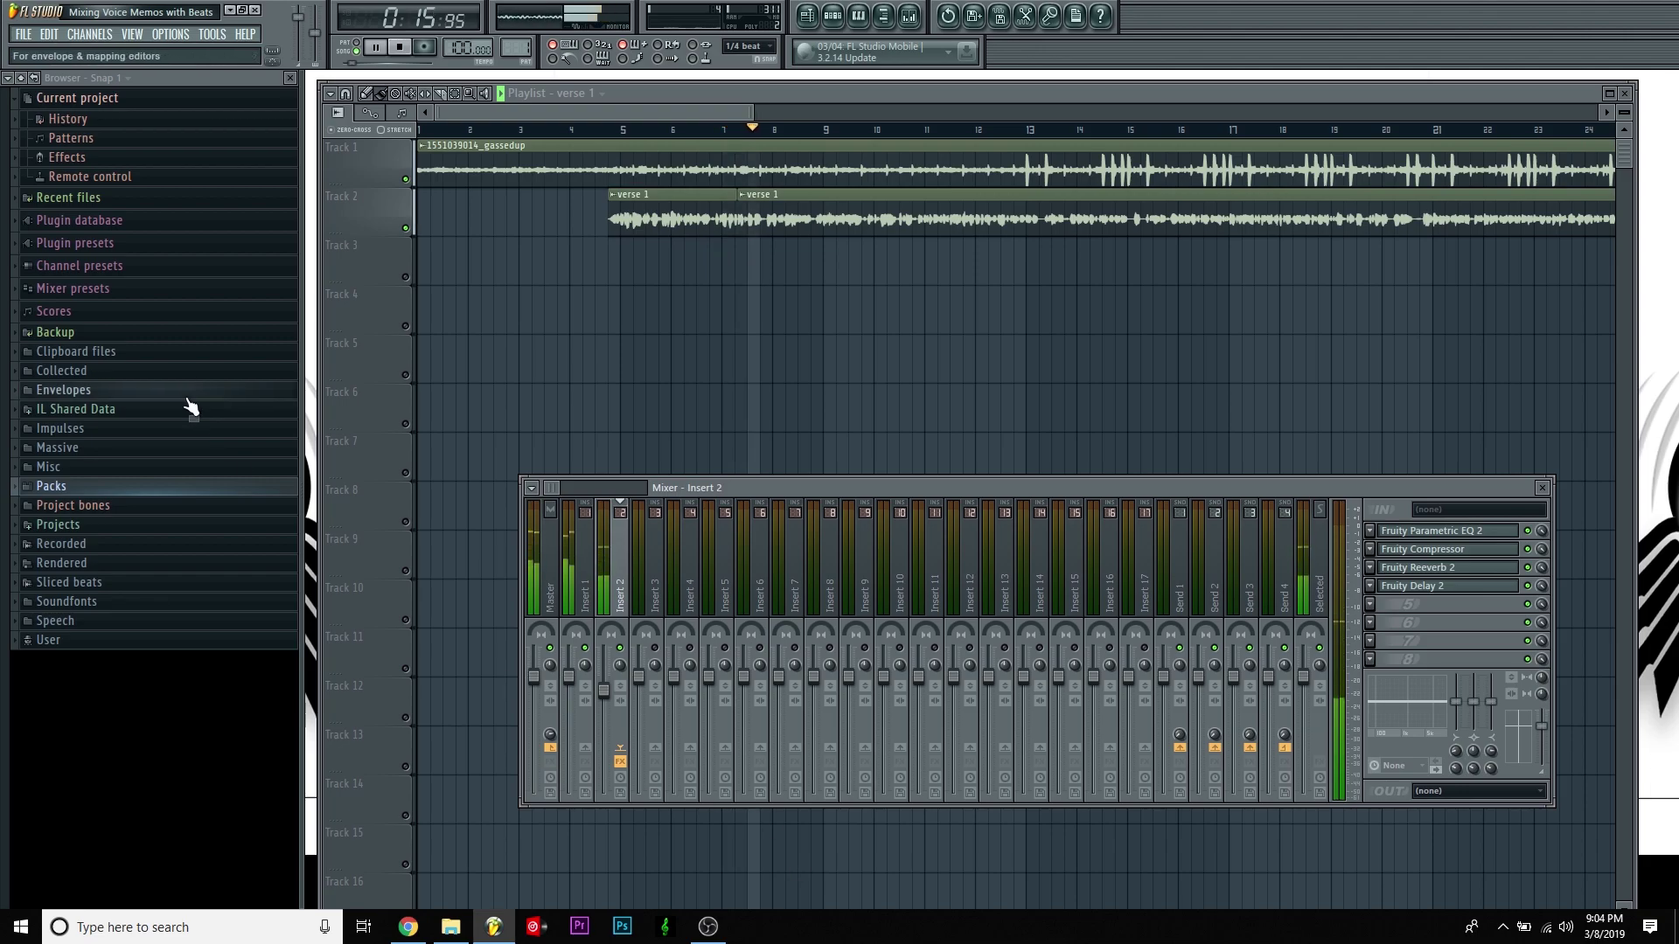
{"action": "left_click", "coordinate": [404, 47]}
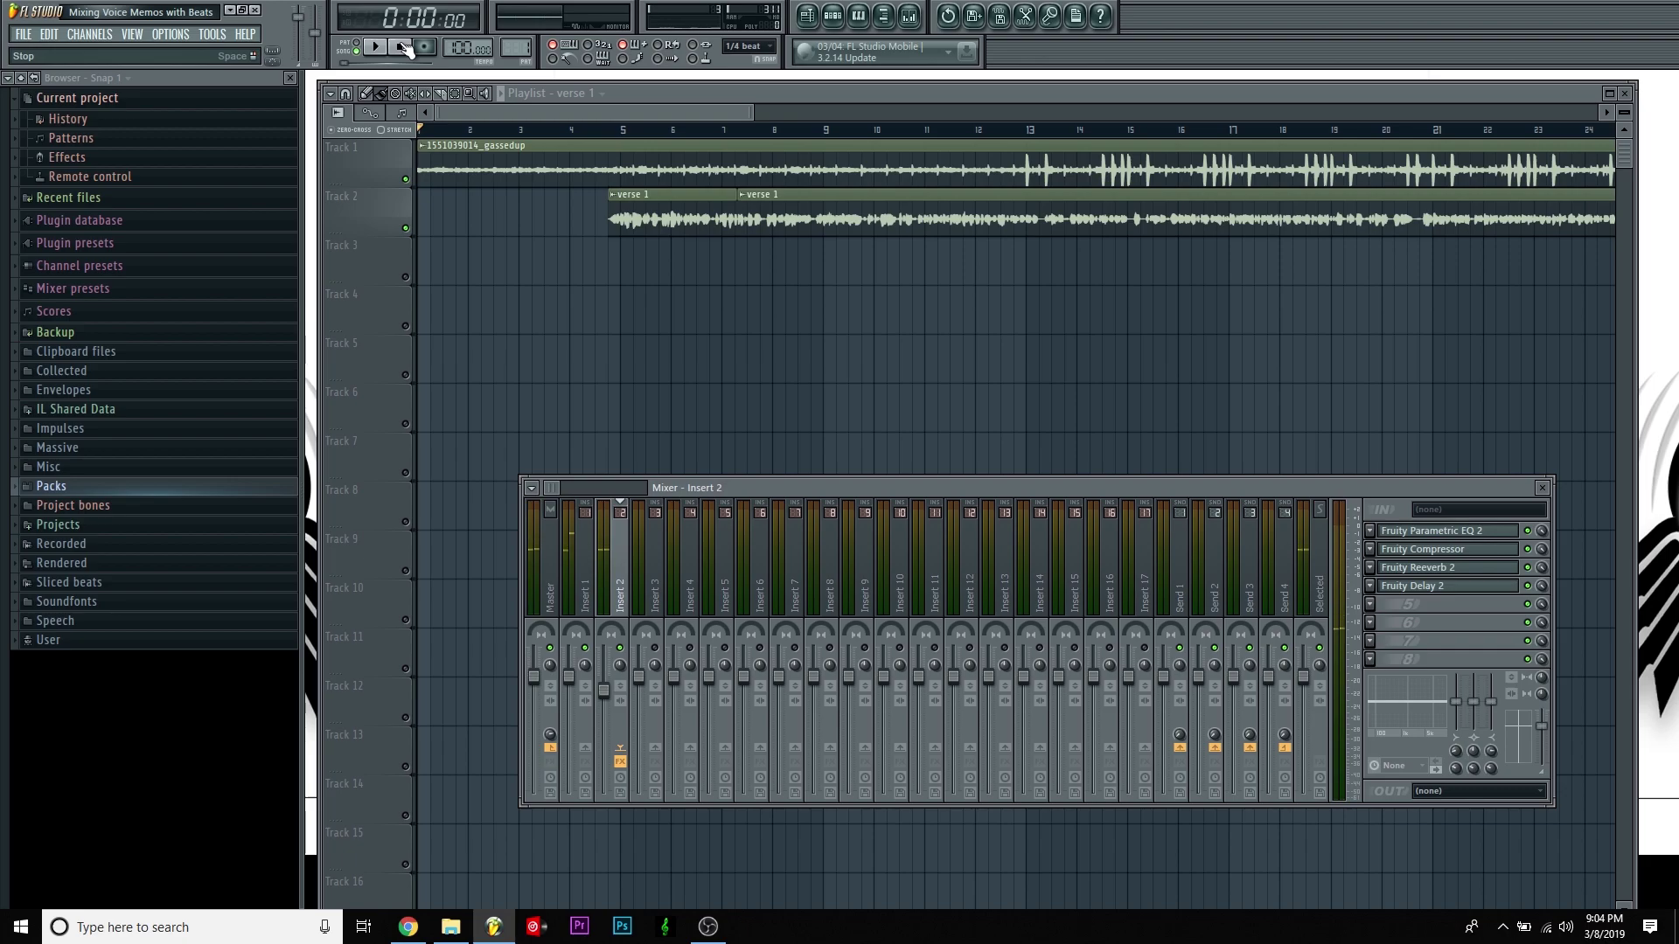